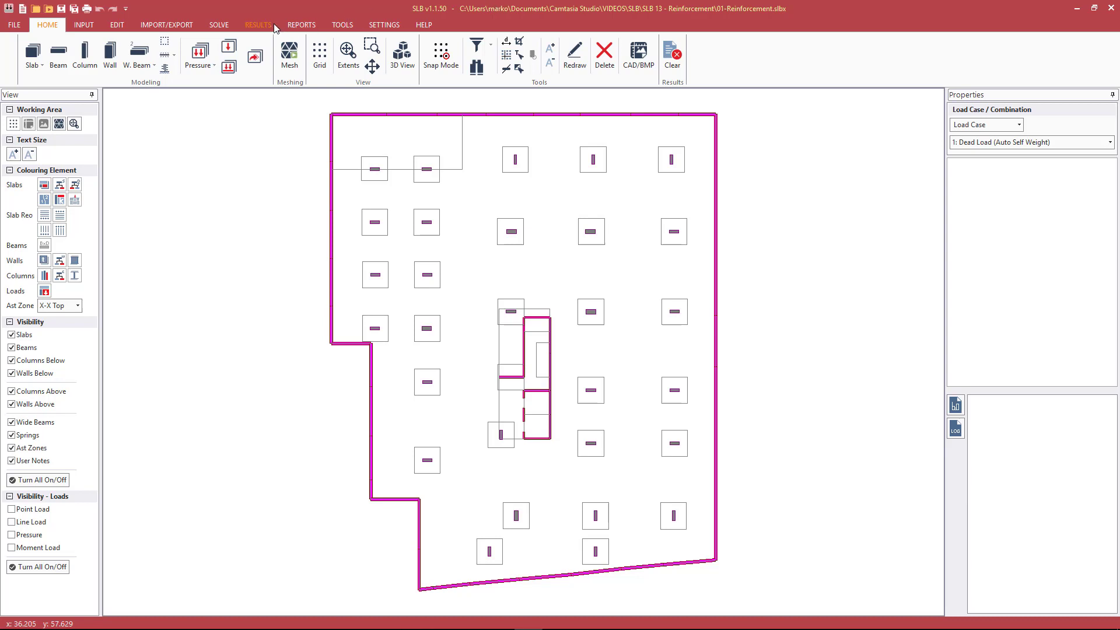
Review the Strength: 1.2G+1.5Q and Strength: 1.35G combinations in the load combination factors, and close the table without changes
click(83, 27)
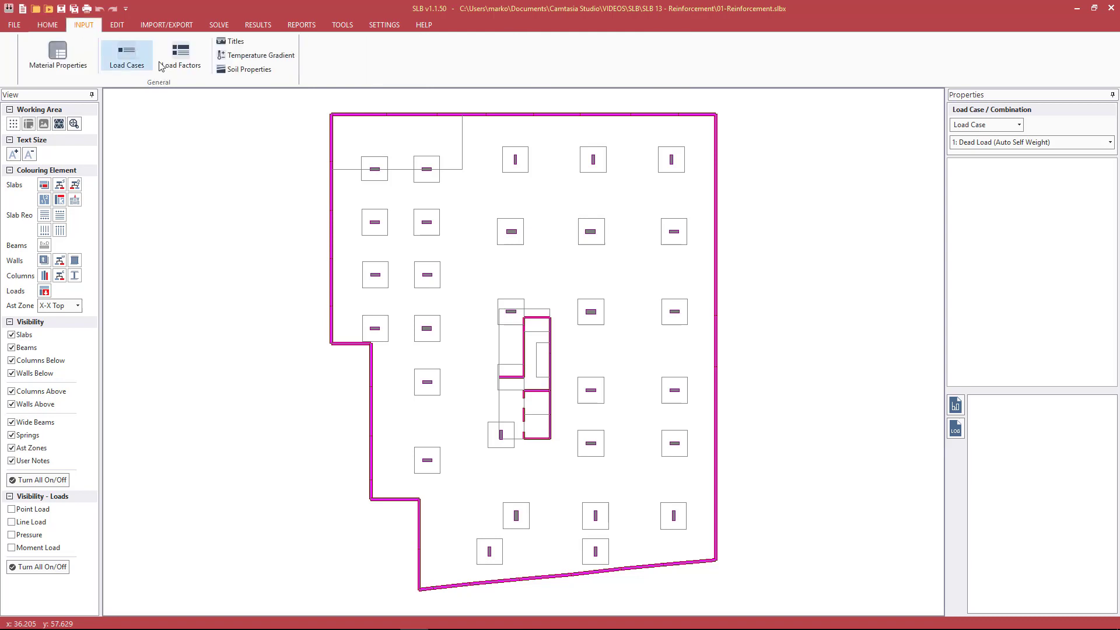
click(180, 54)
click(420, 205)
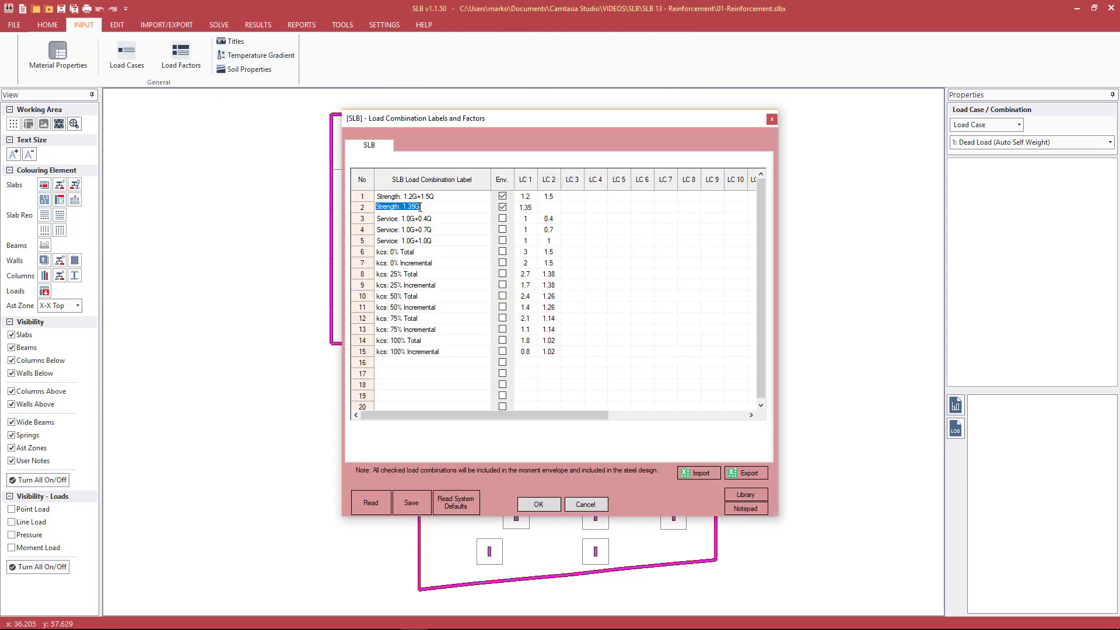
click(436, 200)
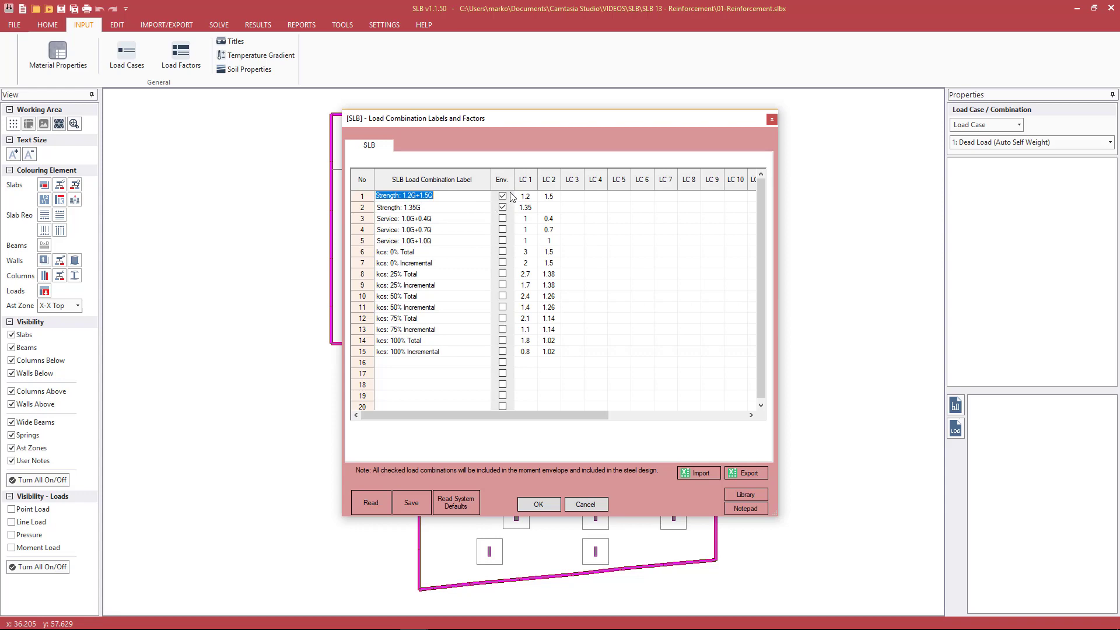
click(464, 207)
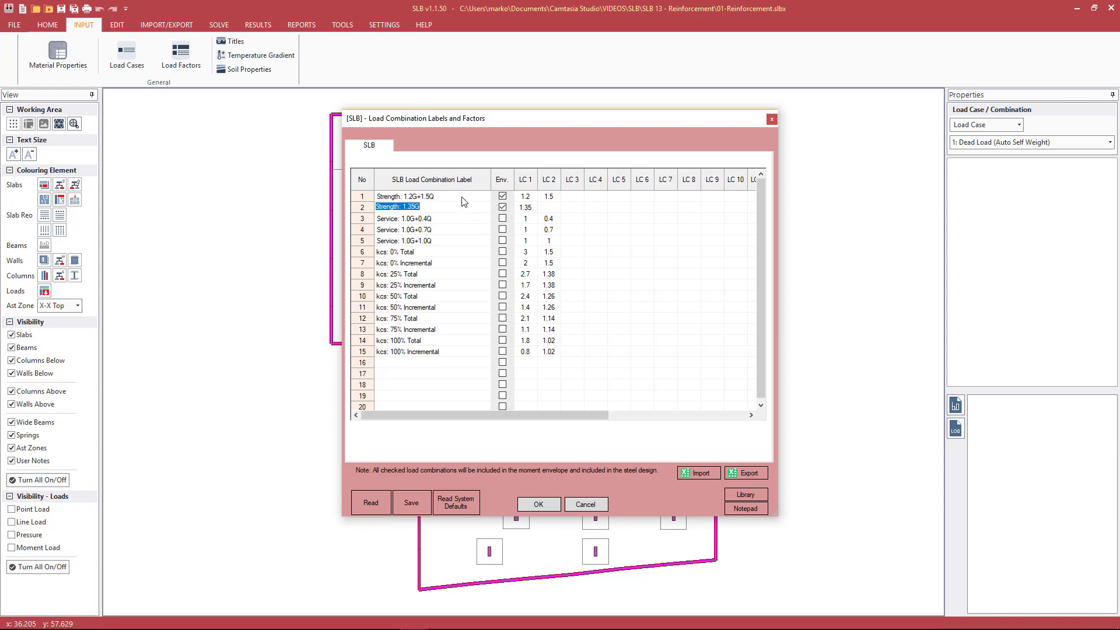
click(585, 504)
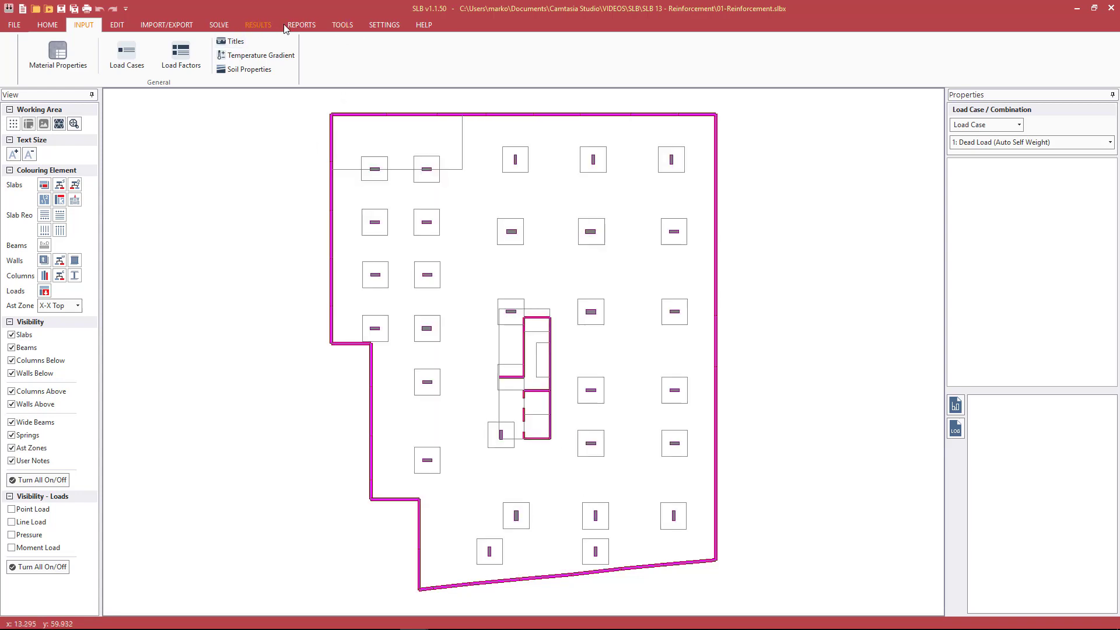
Display the slab's X-X bending moment contours for load combination 1: Strength: 1.2G+1.5Q
click(264, 25)
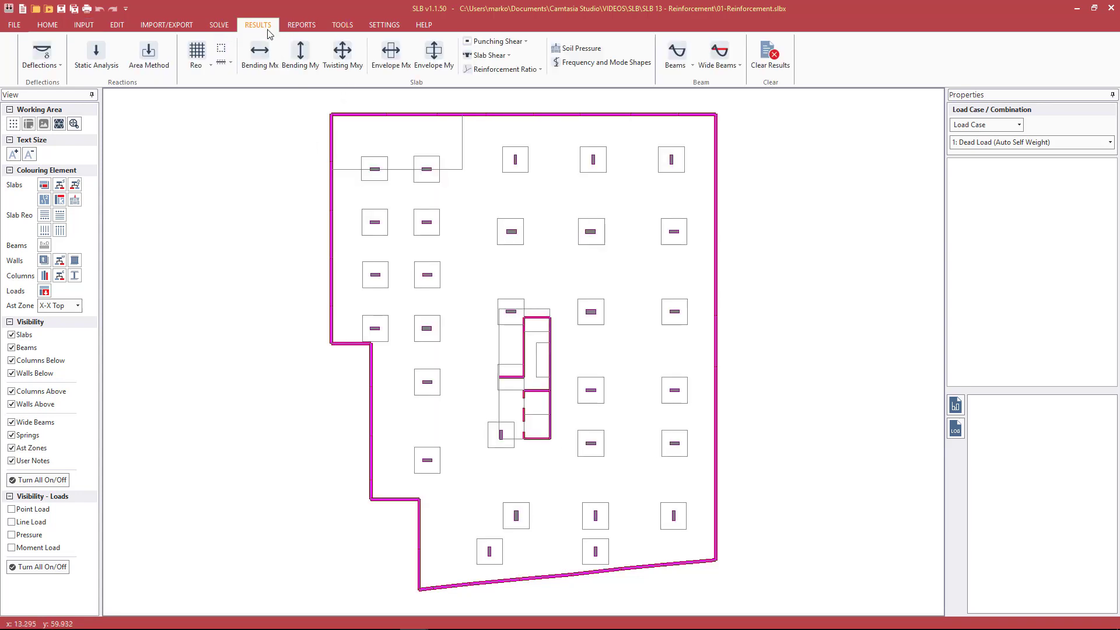
click(985, 125)
click(982, 150)
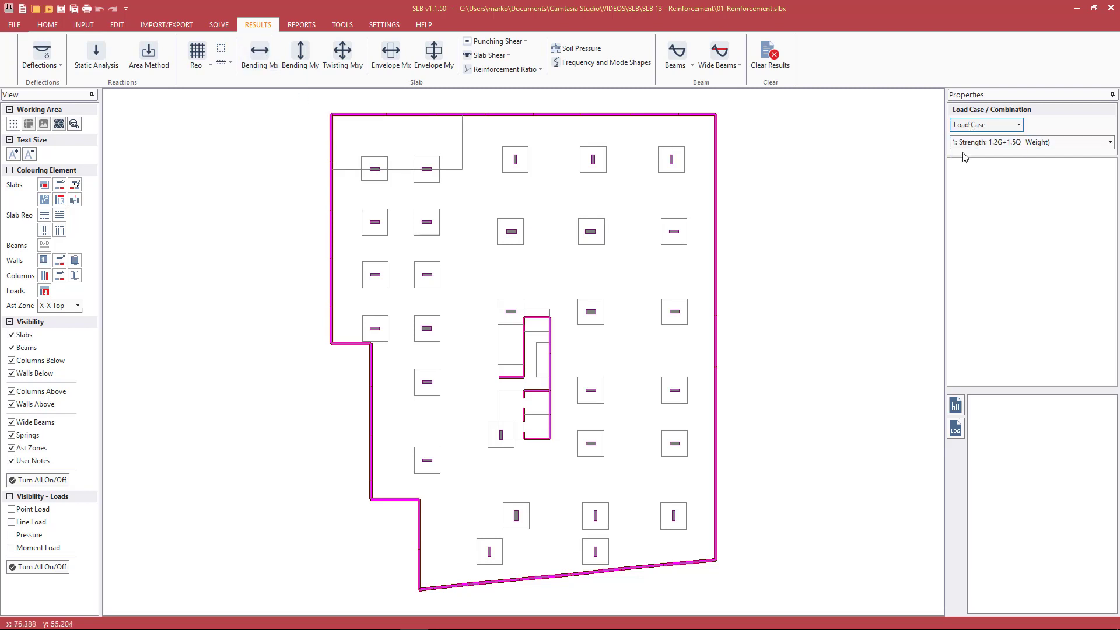
click(1000, 144)
click(998, 144)
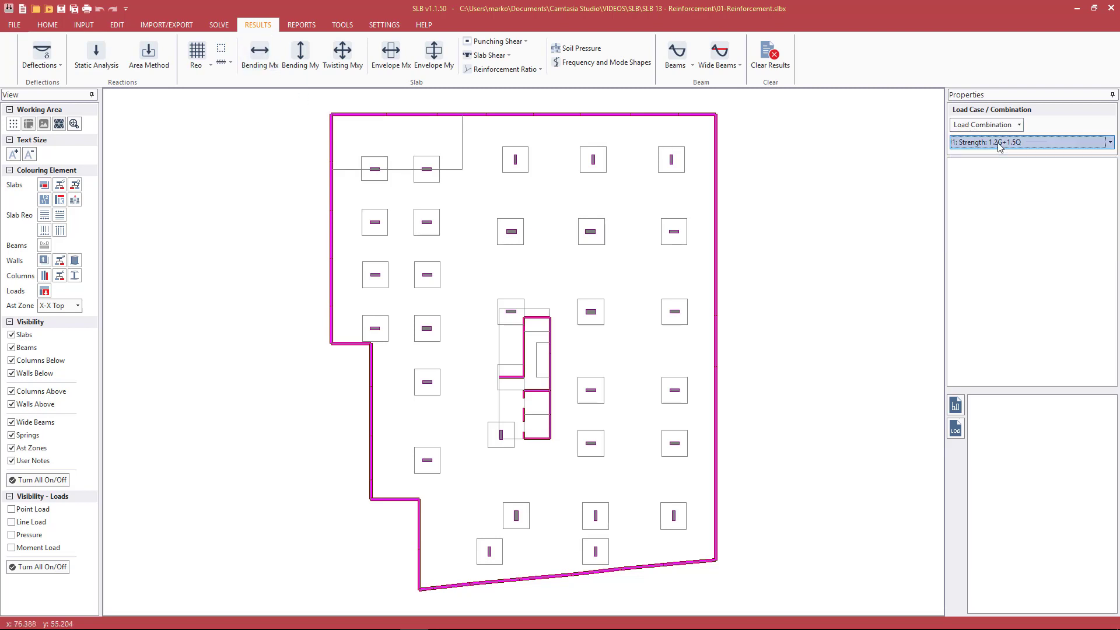
click(259, 53)
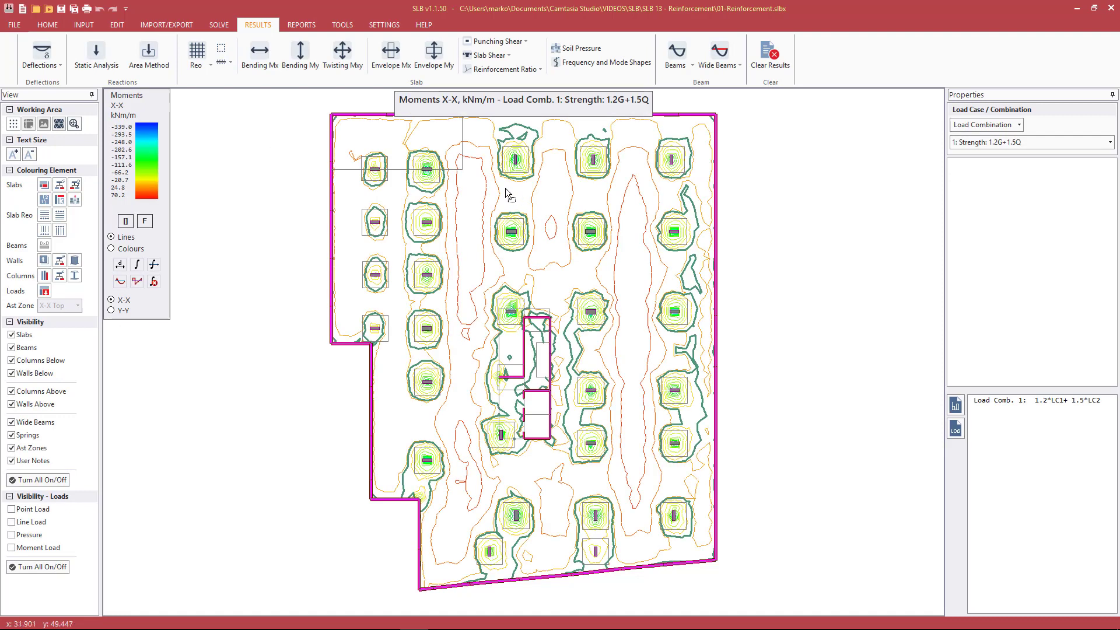
Read the X-X moment at two points in the western span band and one in the eastern span band
click(474, 185)
click(471, 259)
click(634, 227)
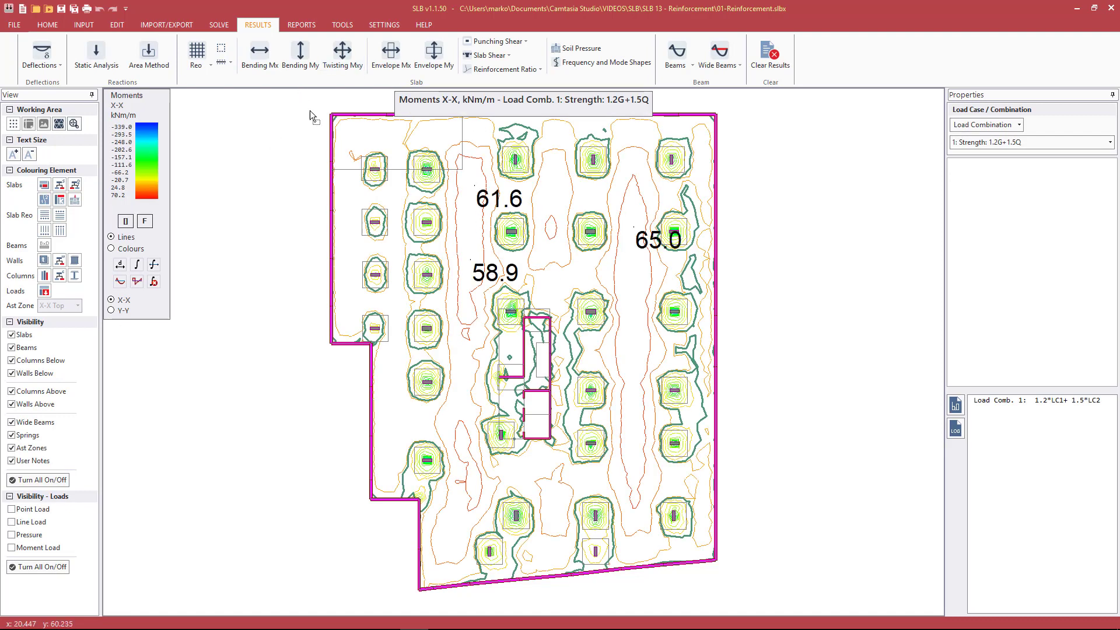
Display the Mx moment envelope for the slab's bottom face, and clear the result contours from the plan
click(397, 56)
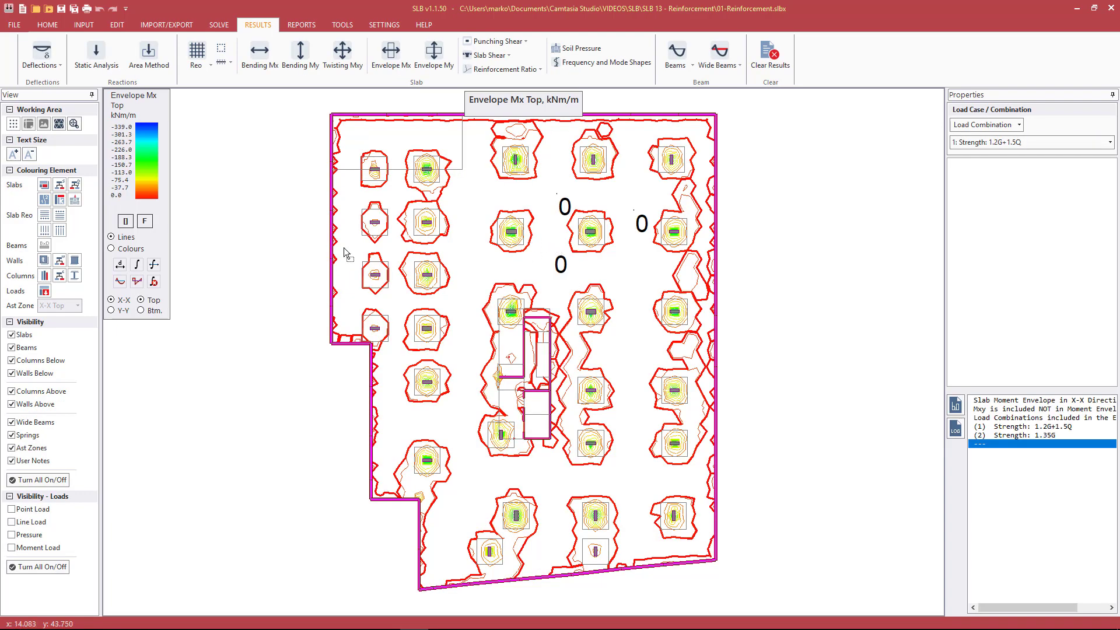
click(150, 311)
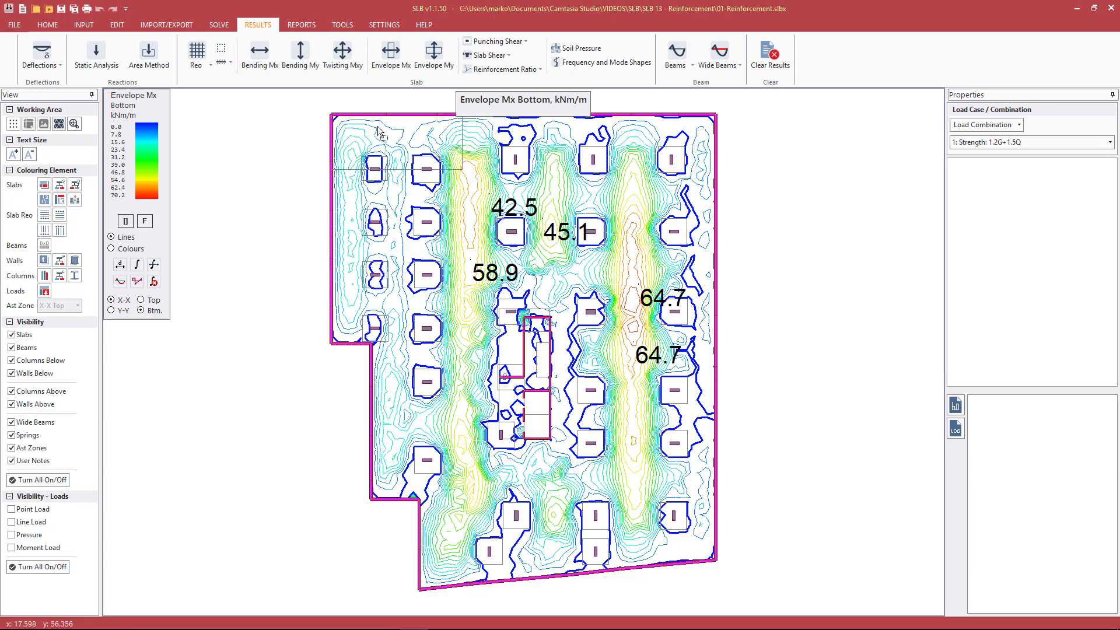
key(Escape)
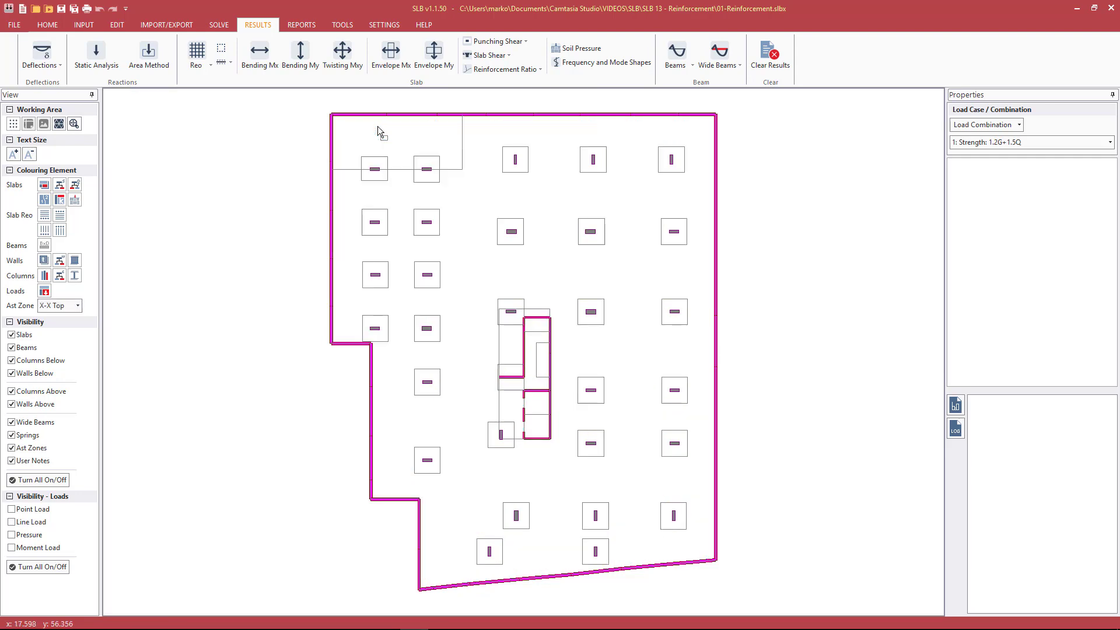
Open the concrete and steel material properties and review the available Slab Min. Strength formulas
click(84, 24)
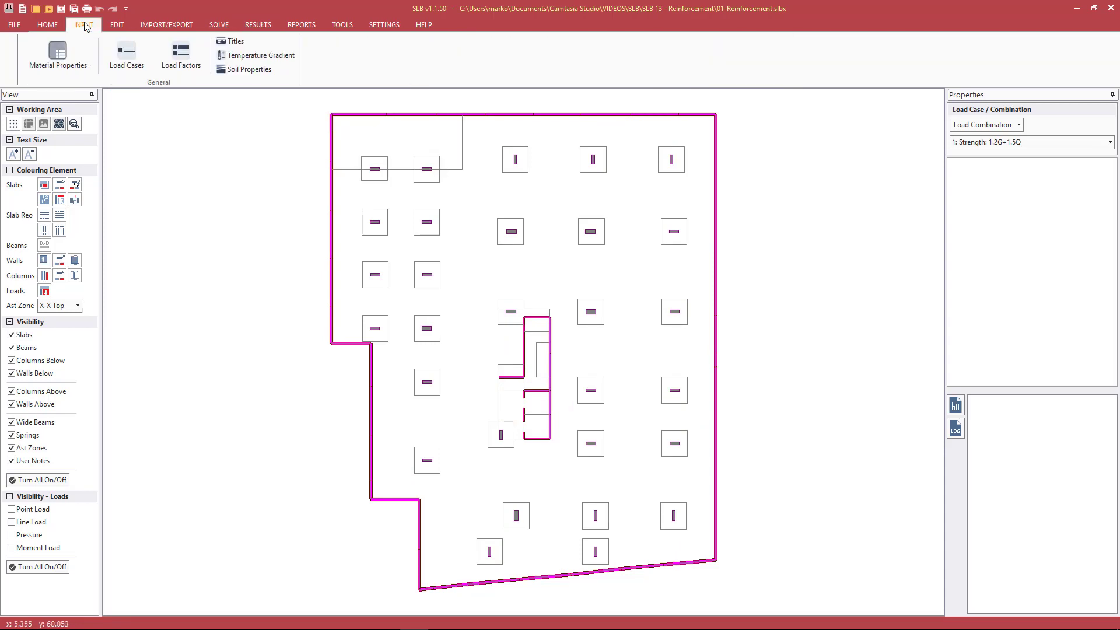
click(65, 61)
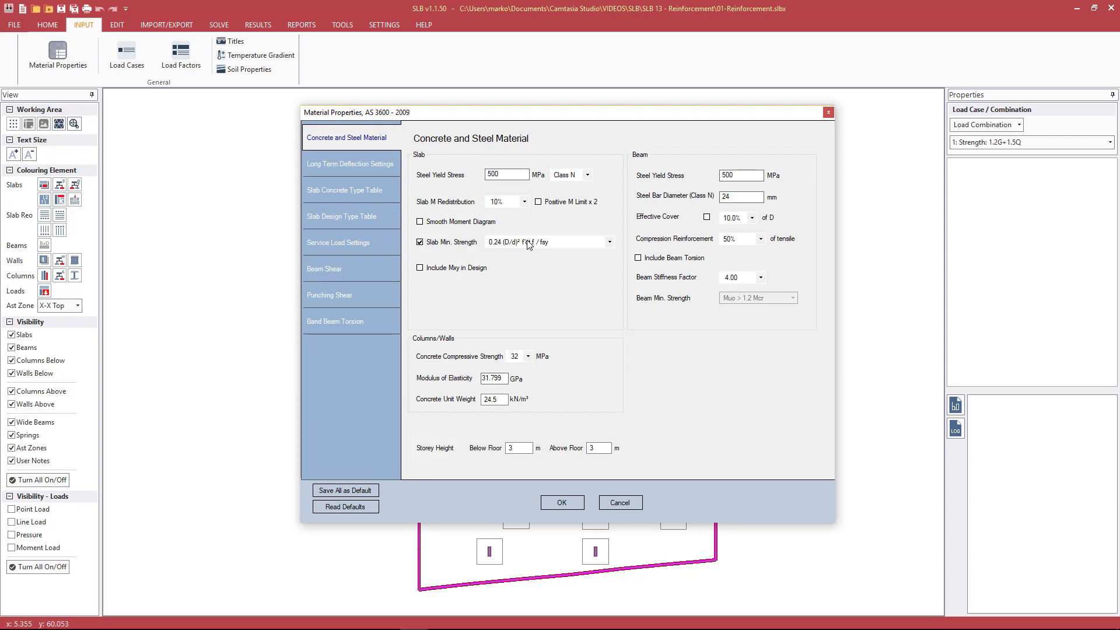
click(542, 243)
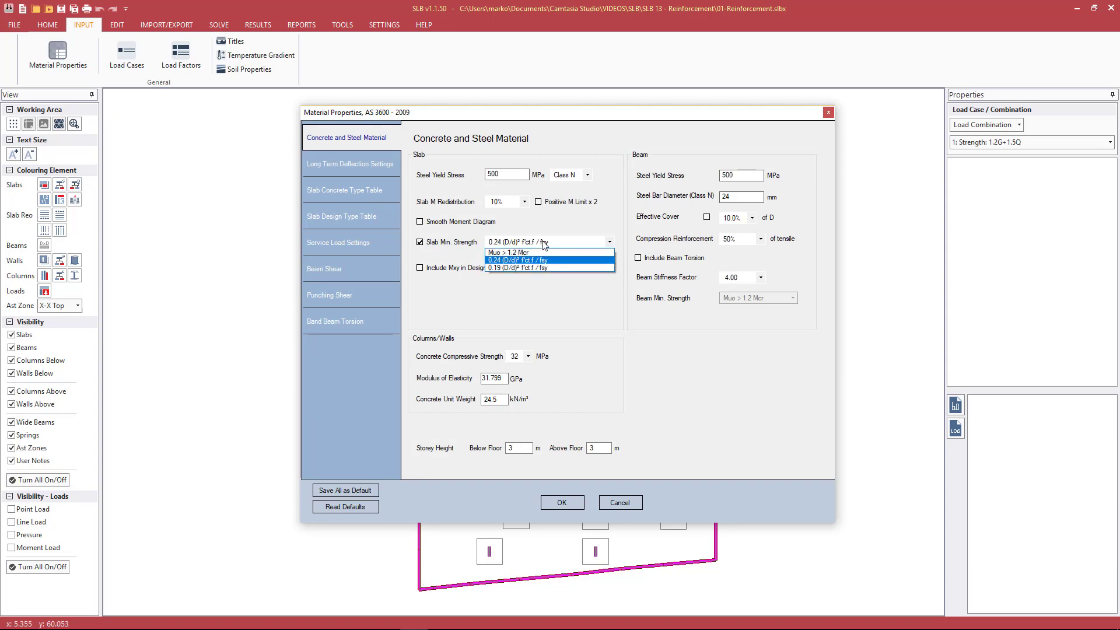
click(543, 242)
Toggle the Slab Min. Strength requirement off and on, leaving it enabled
click(443, 245)
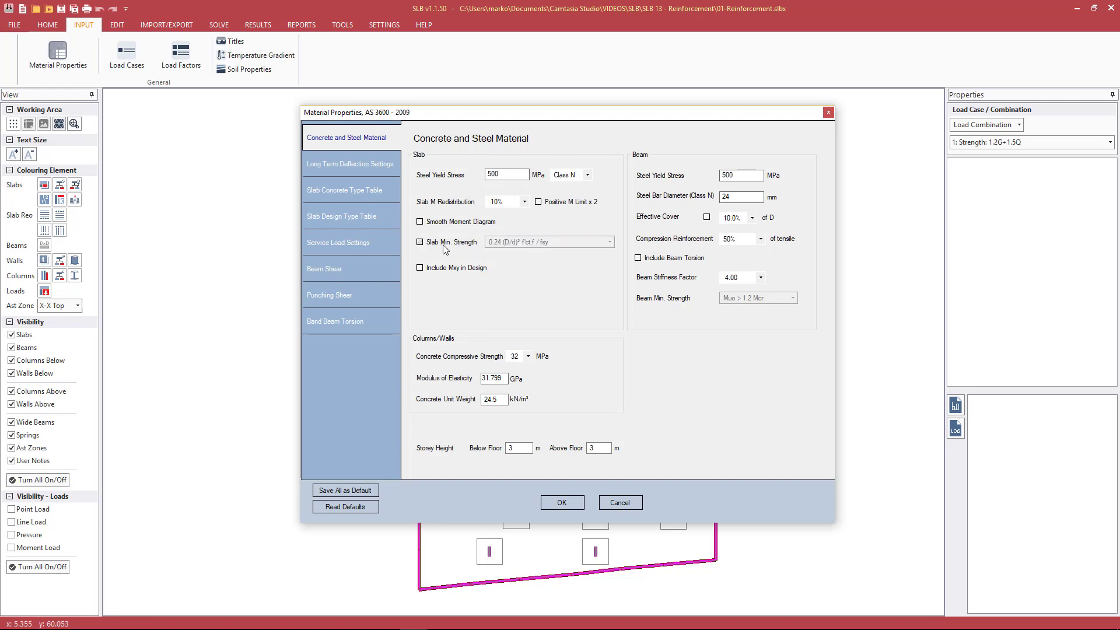
click(444, 248)
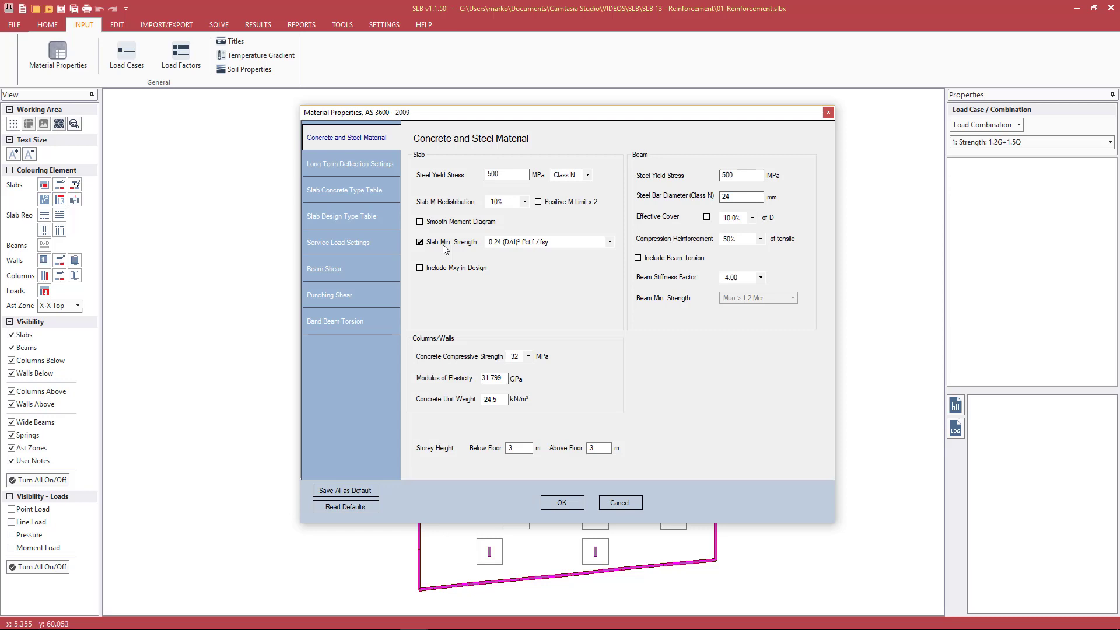
click(443, 243)
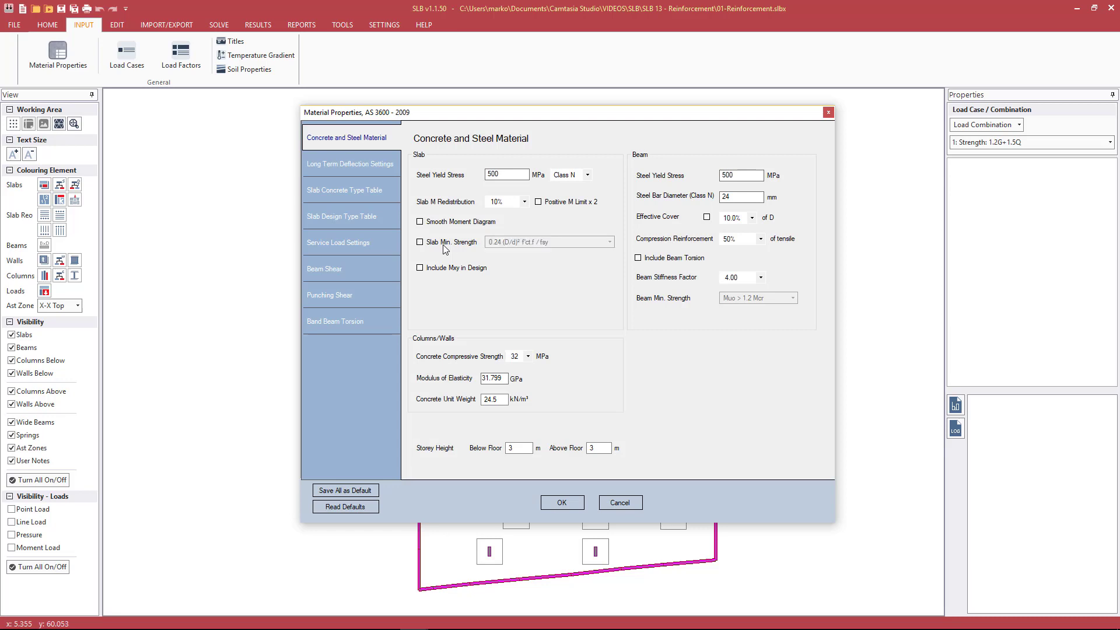
click(442, 244)
click(443, 244)
click(443, 243)
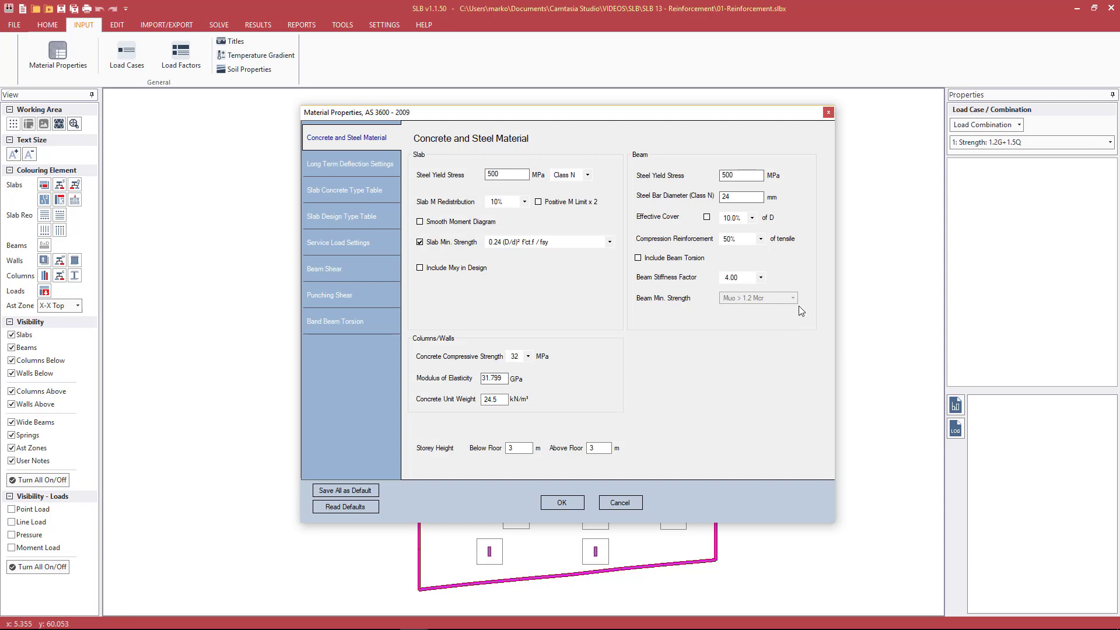
Review the slab concrete type table and the slab design type table in the material properties
click(362, 191)
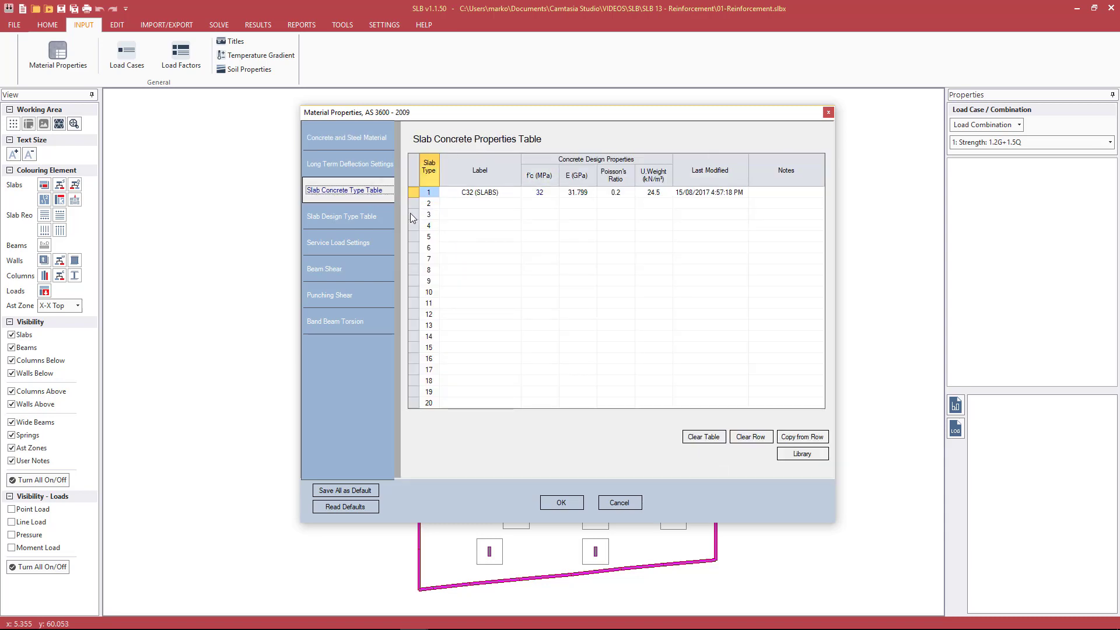
click(370, 216)
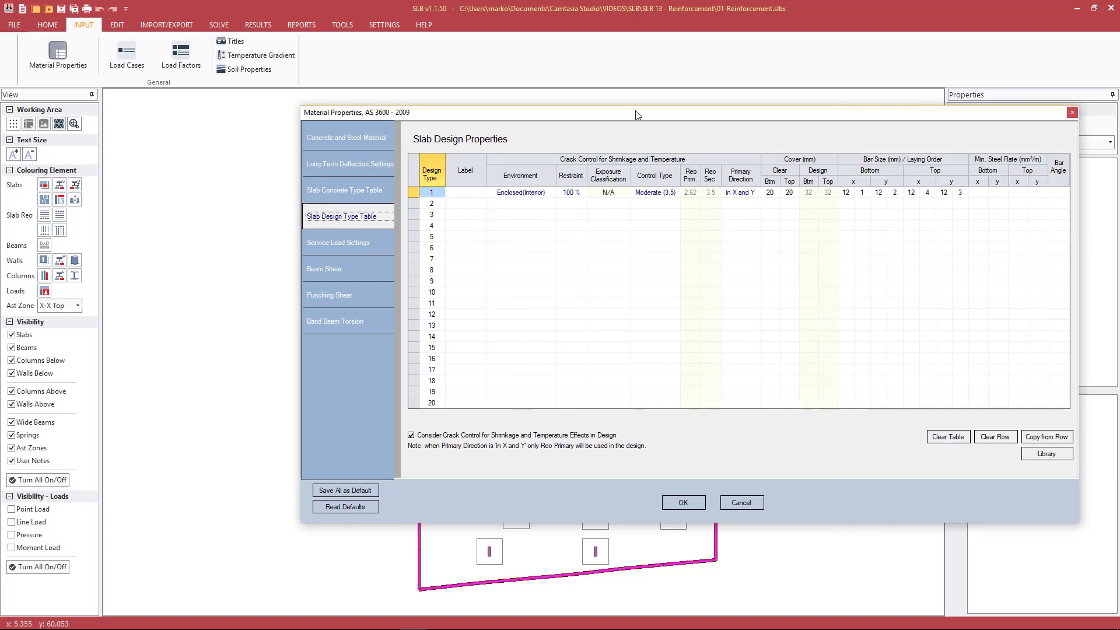
drag(615, 116, 503, 107)
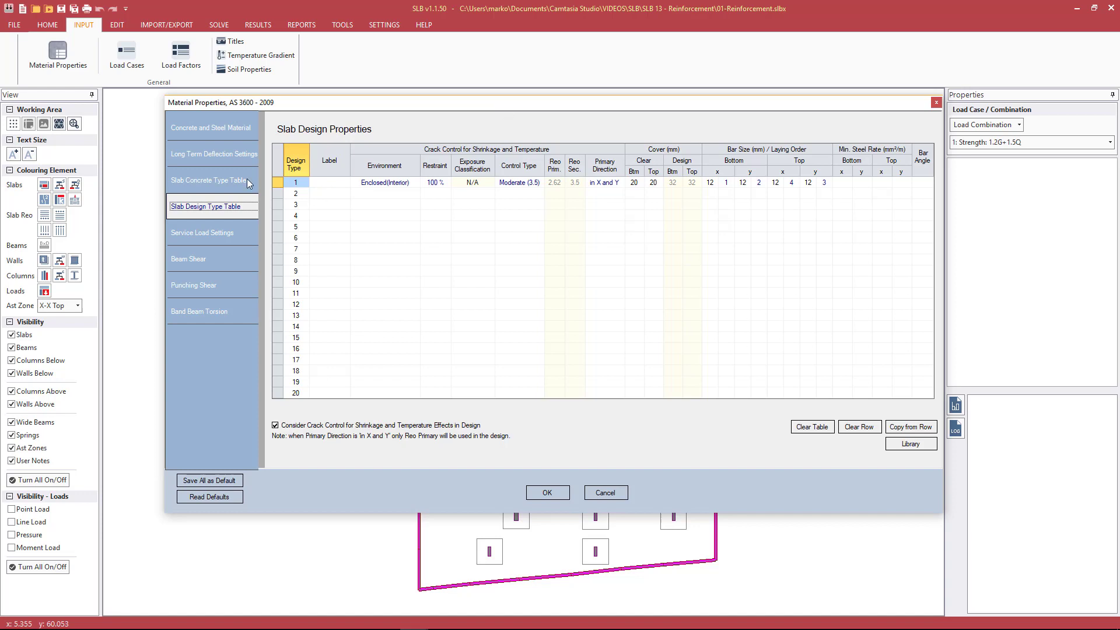
click(190, 185)
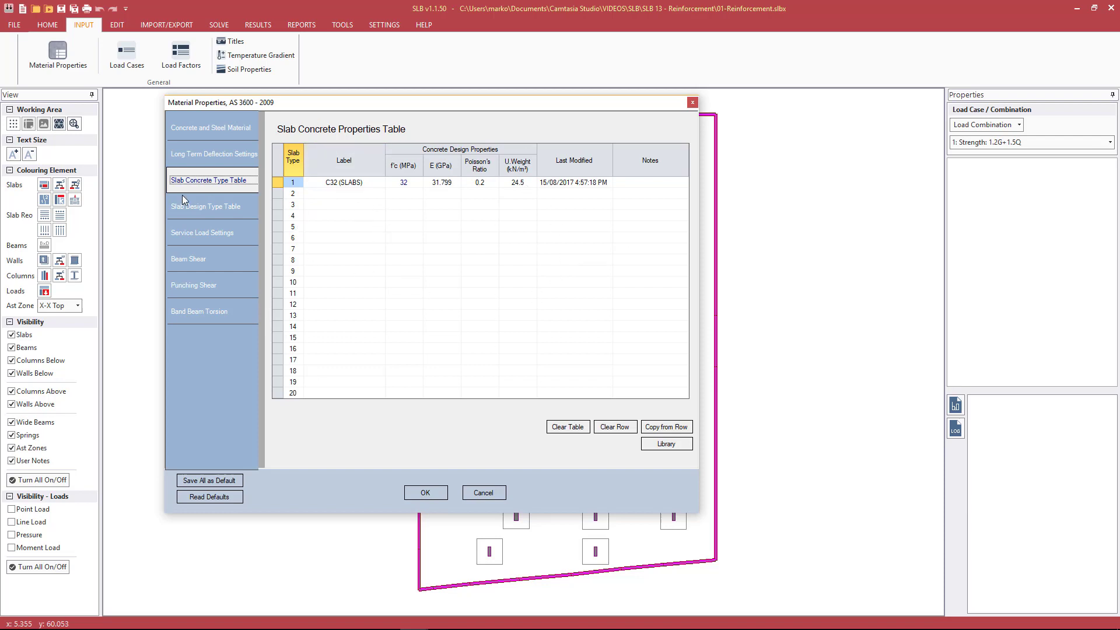
click(208, 209)
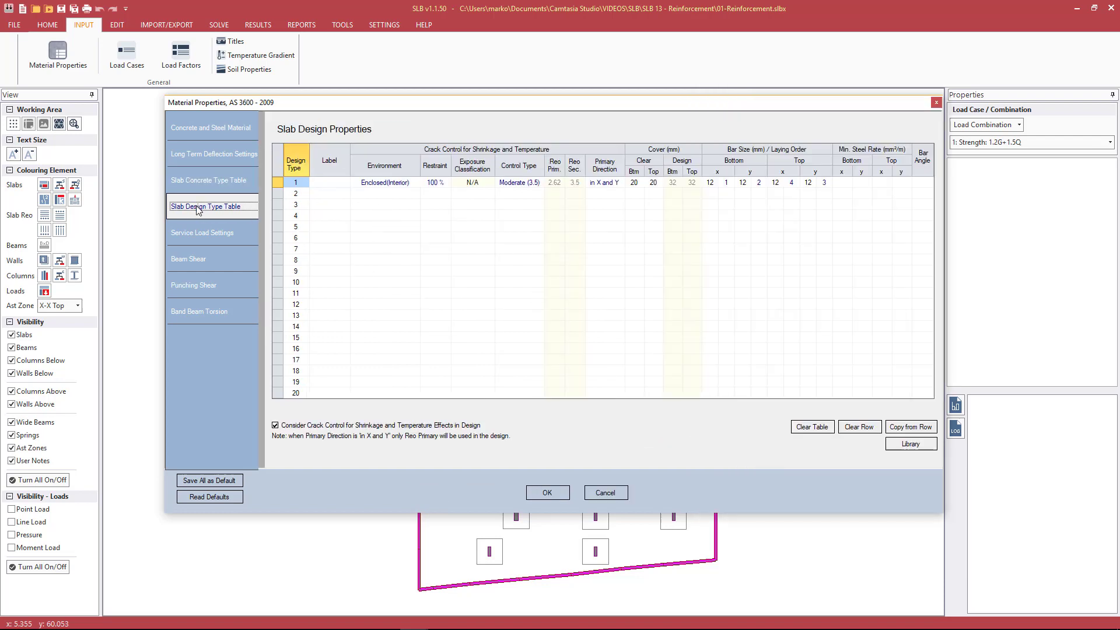
Examine the Environment and Restraint options and the Exposure Classification for slab design type 1
click(374, 187)
click(415, 183)
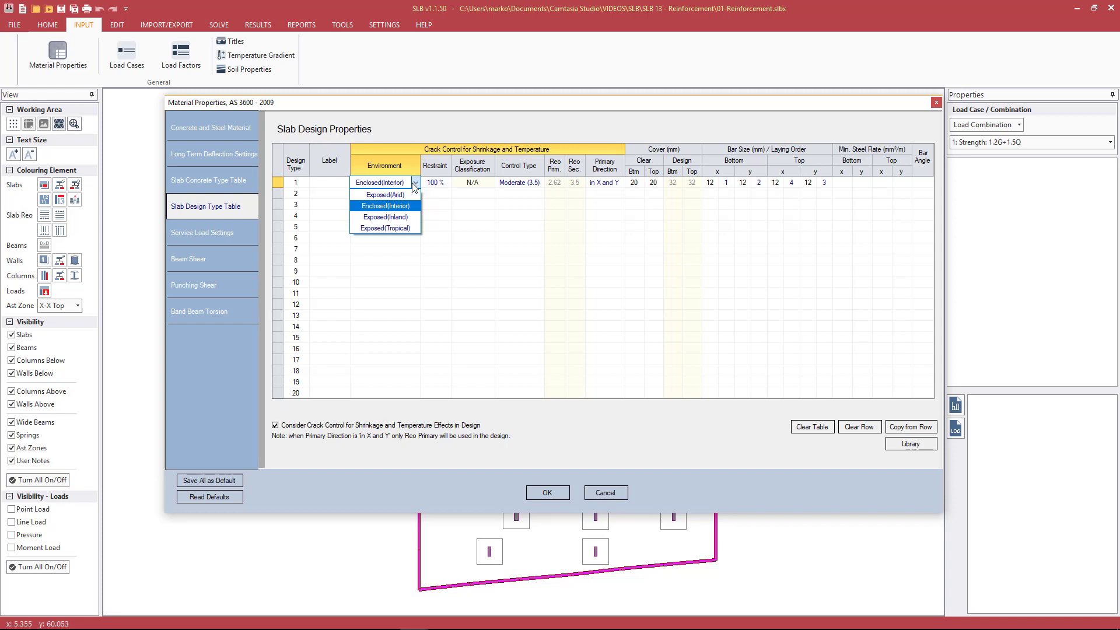
click(418, 123)
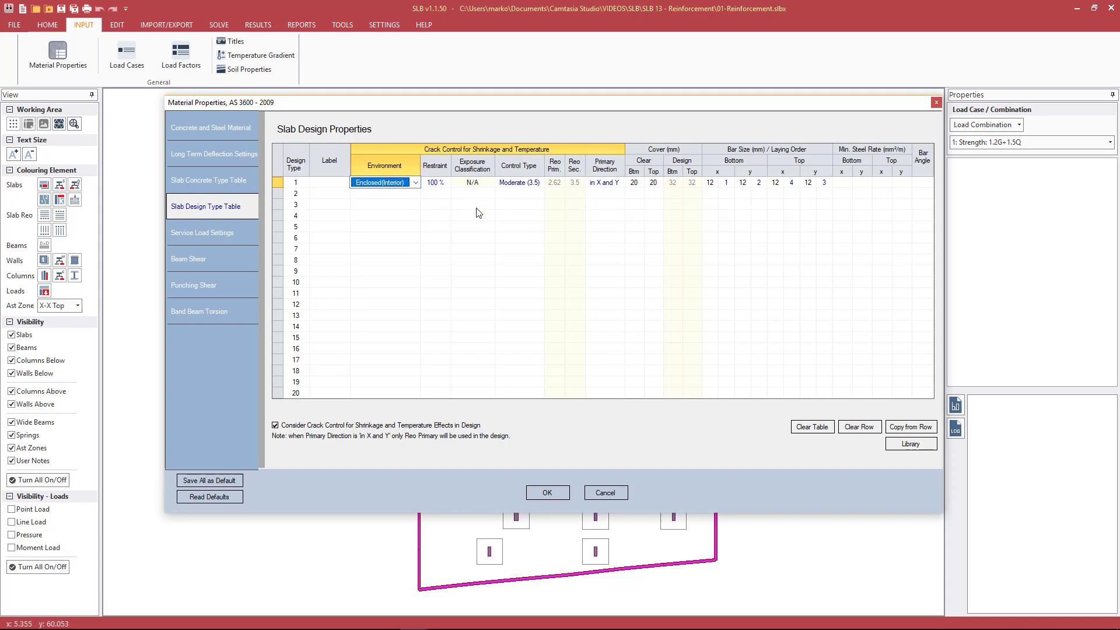
click(446, 184)
click(447, 184)
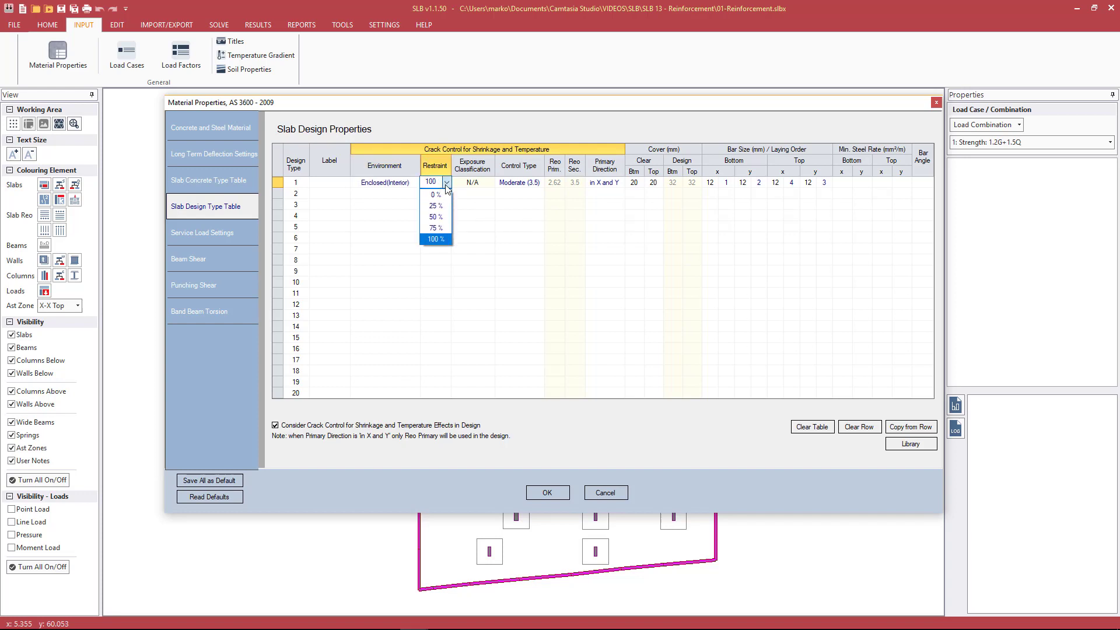
click(446, 183)
click(466, 184)
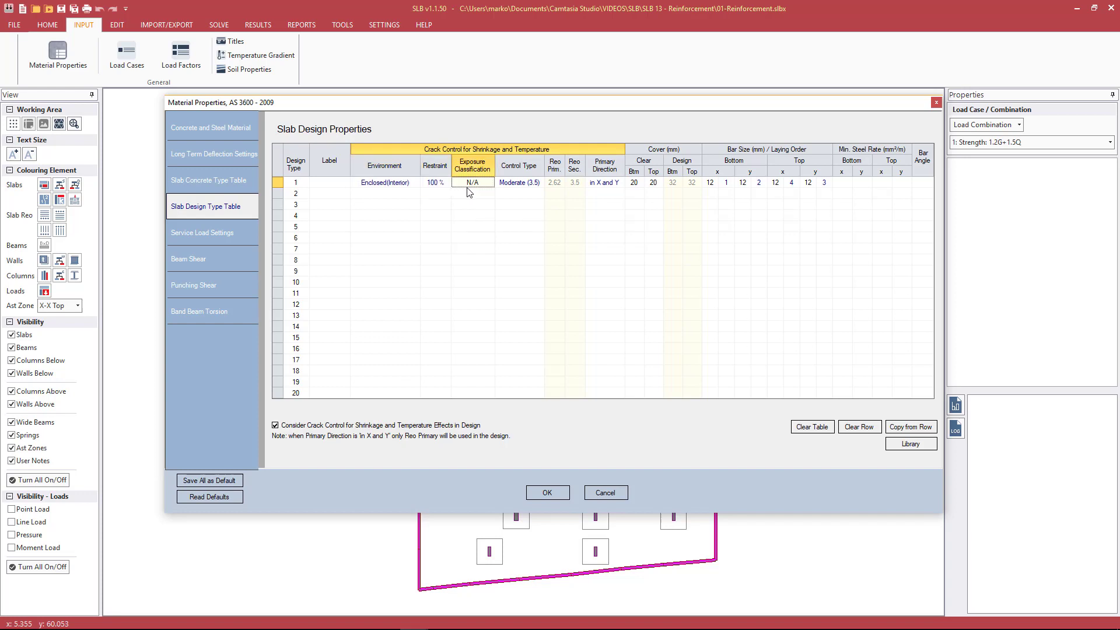
Examine the crack Control Type and the primary reinforcement ratio for slab design type 1
click(526, 182)
click(540, 183)
click(537, 182)
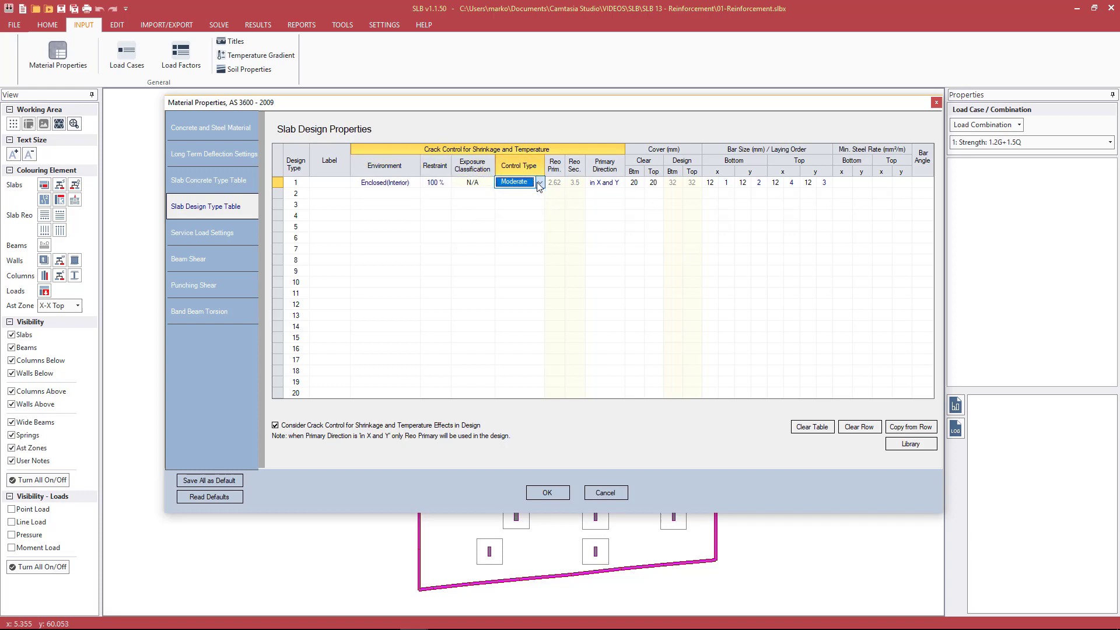
click(553, 185)
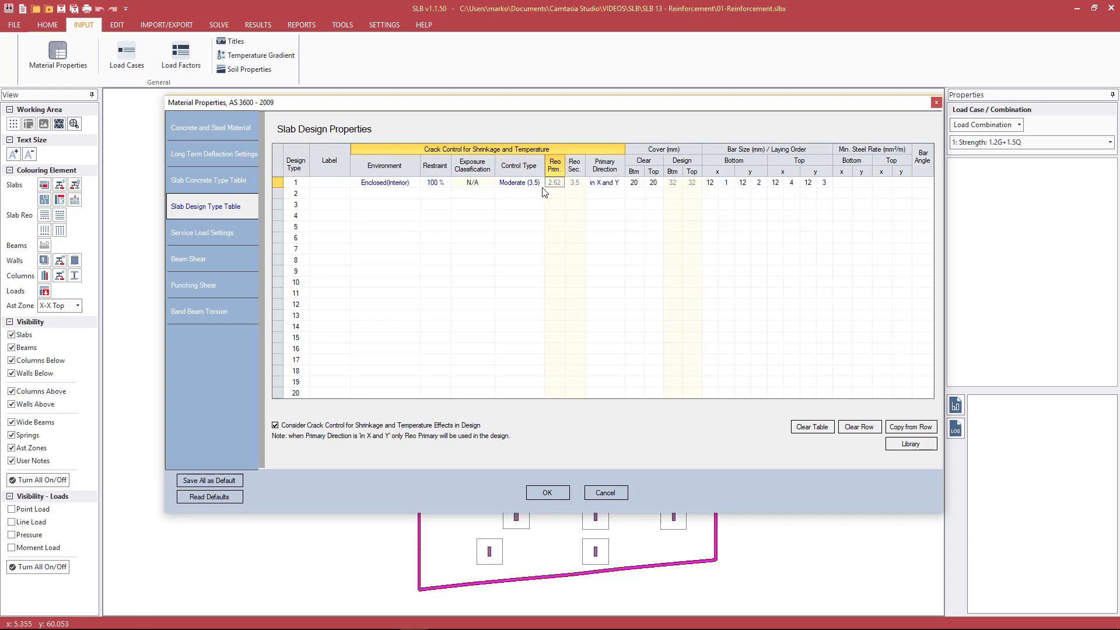
key(Tab)
click(561, 186)
Switch design type 1's crack Control Type to Strong (6.0), and return it to Moderate (3.5)
click(539, 182)
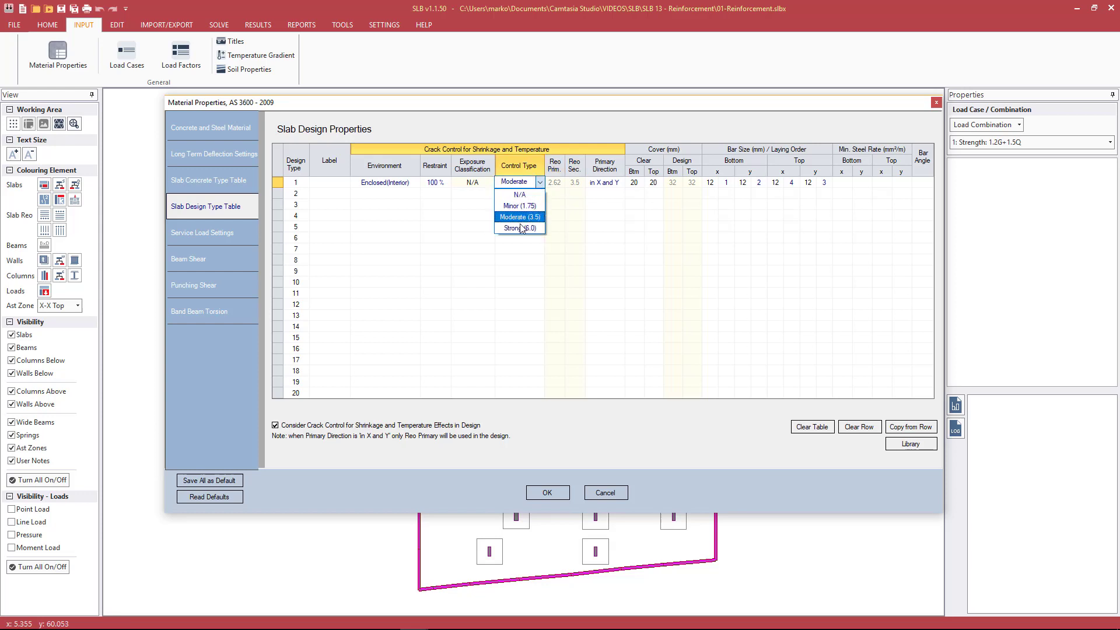
click(520, 228)
click(502, 183)
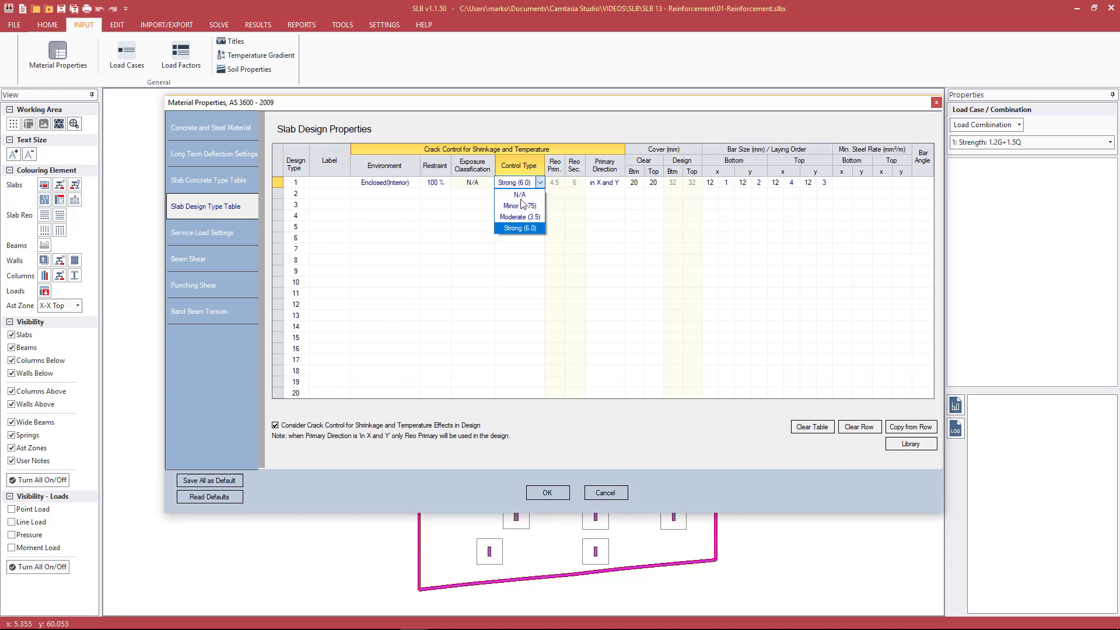
click(519, 218)
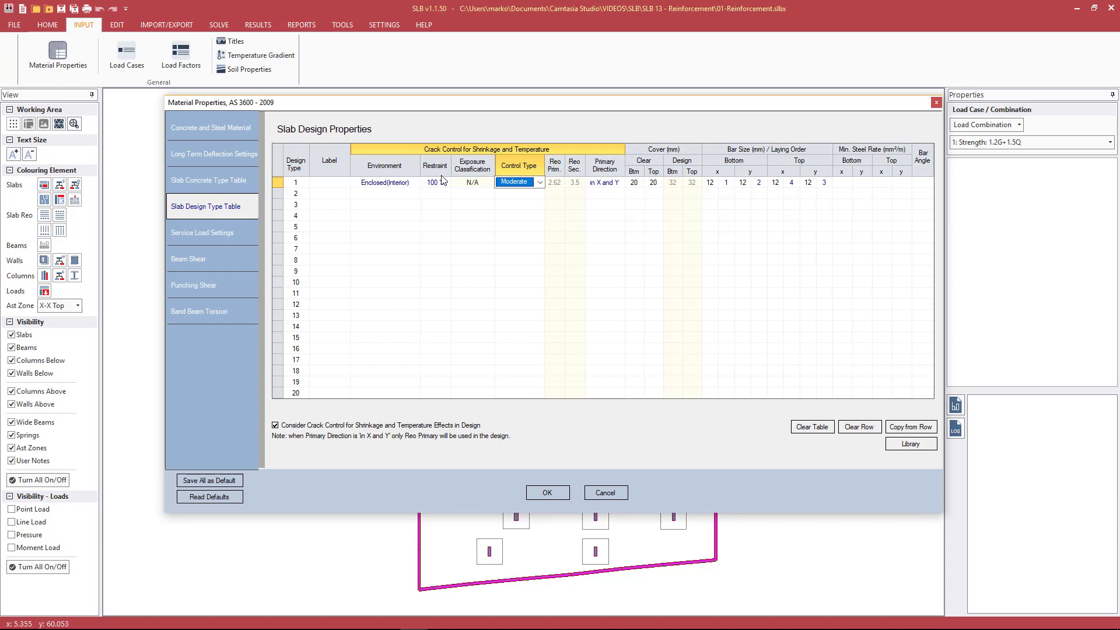
Examine the Primary Direction options and the primary and secondary reinforcement ratios for slab design type 1
click(605, 181)
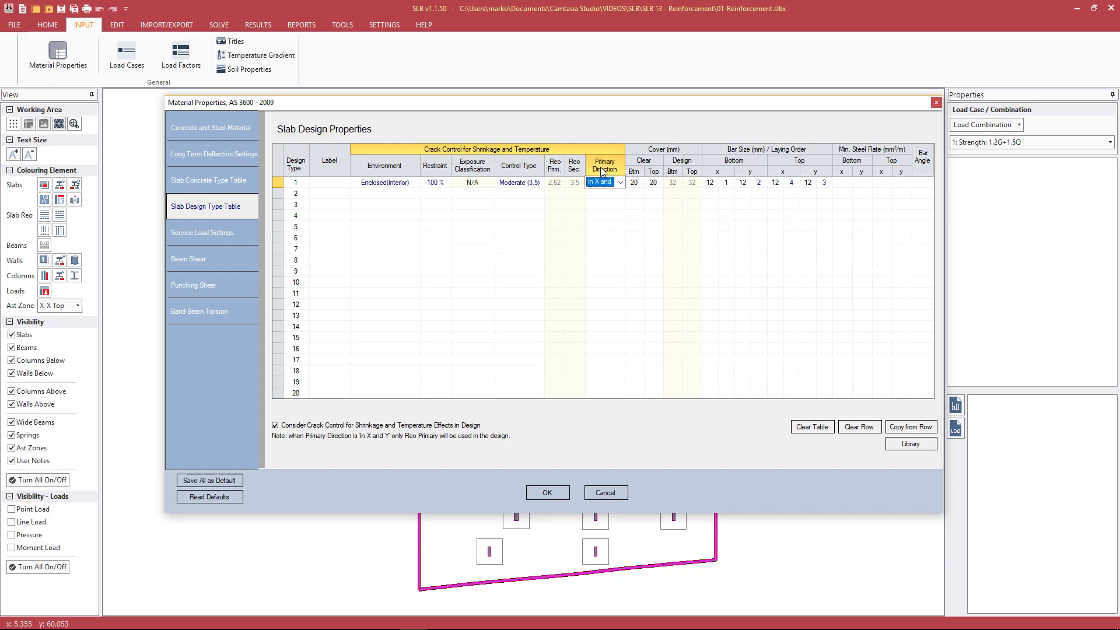
click(554, 185)
click(574, 184)
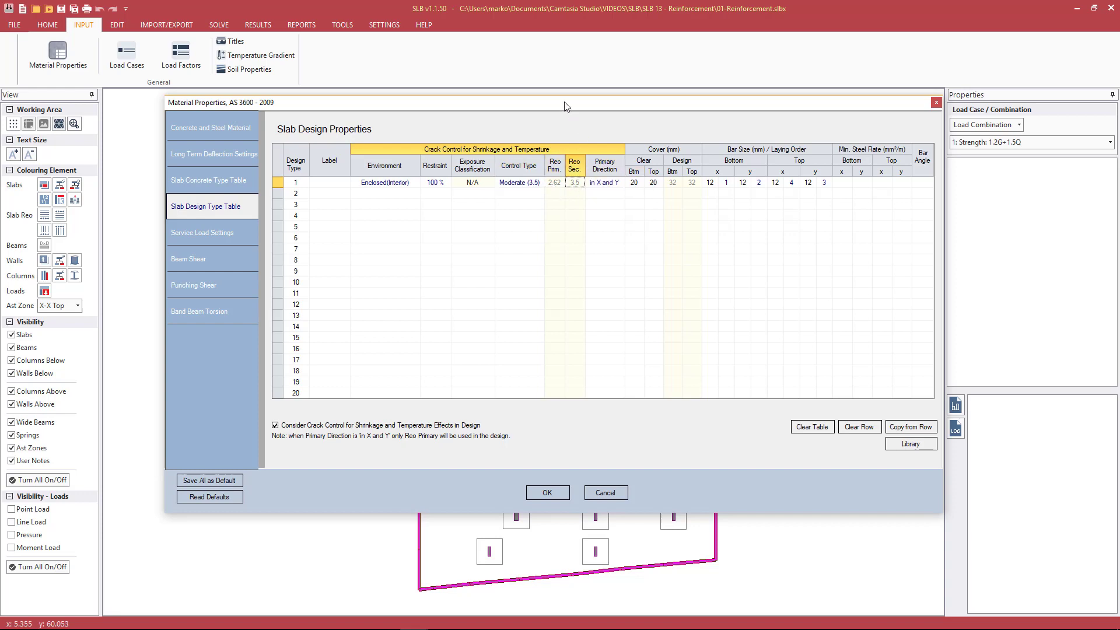
drag(564, 106, 544, 104)
click(581, 180)
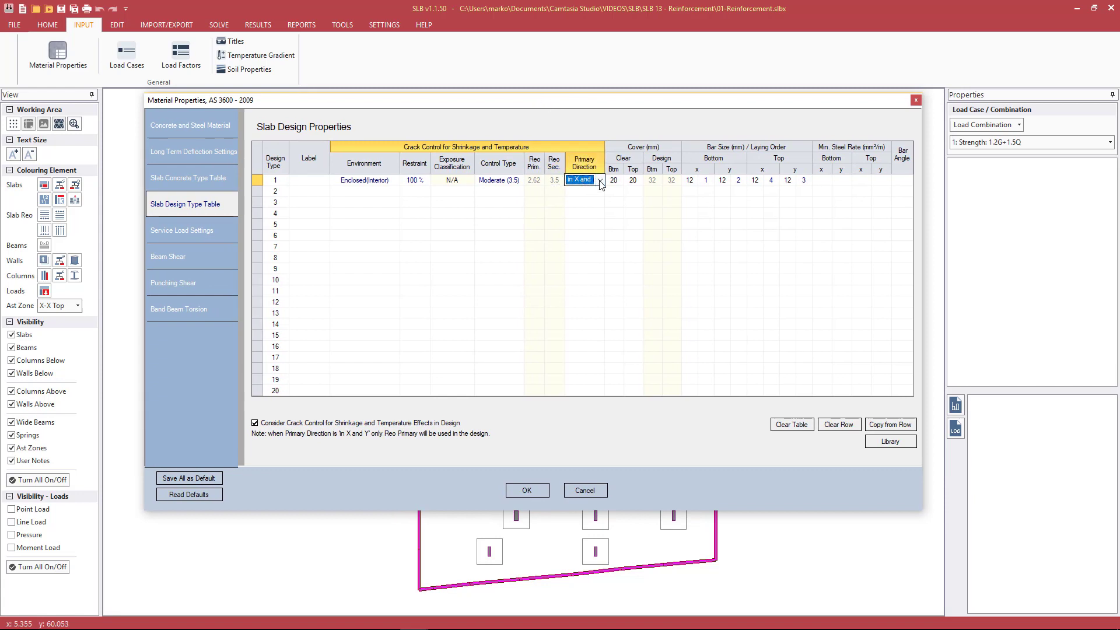
click(600, 181)
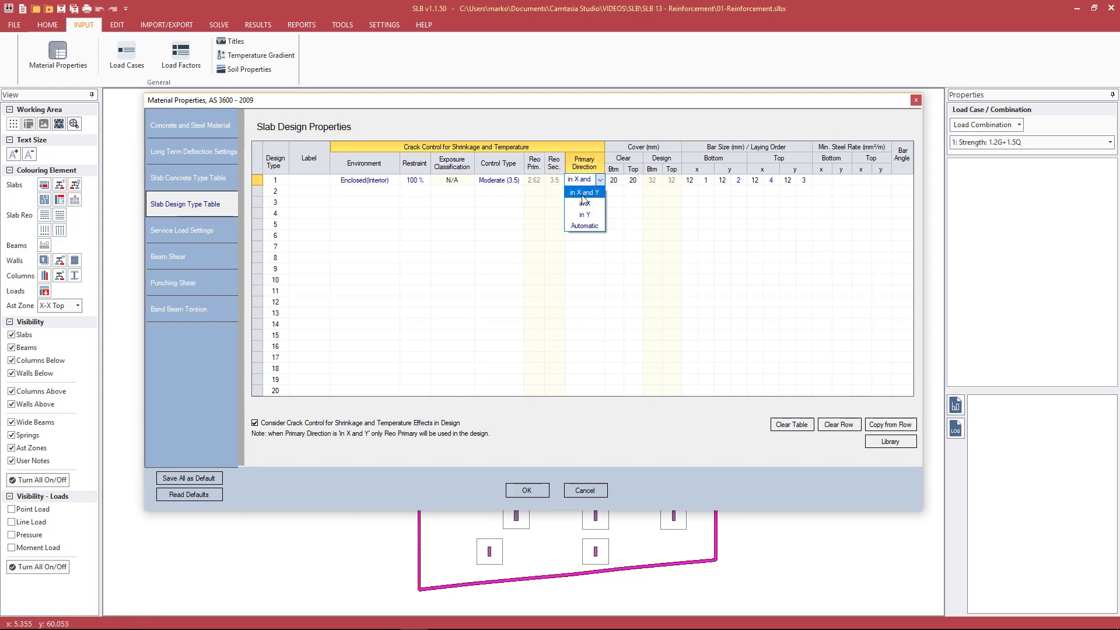
click(582, 192)
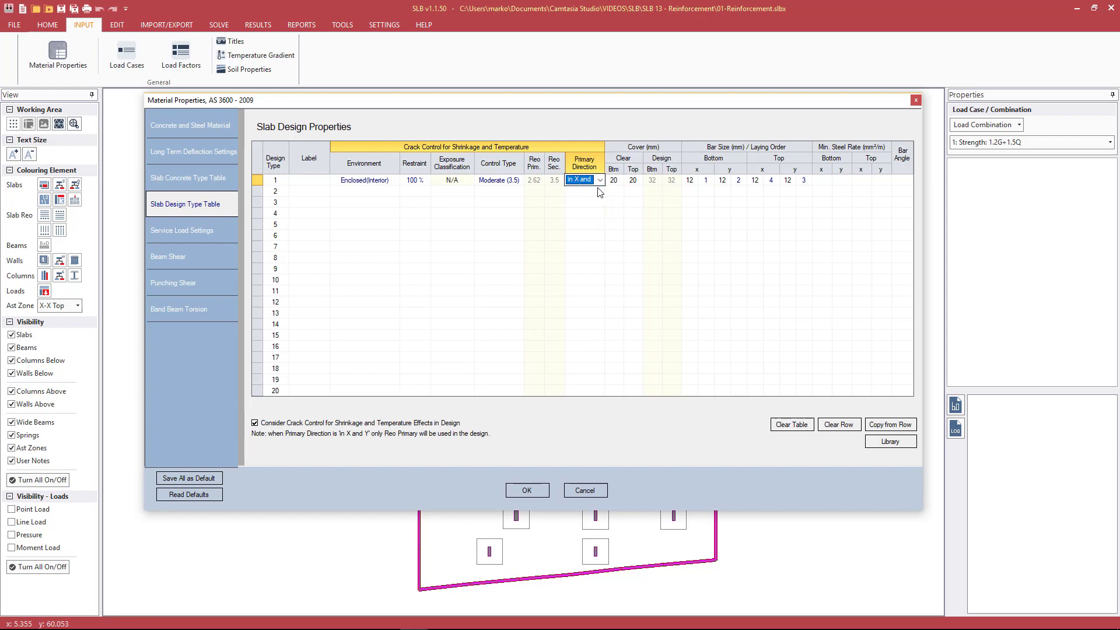
click(600, 180)
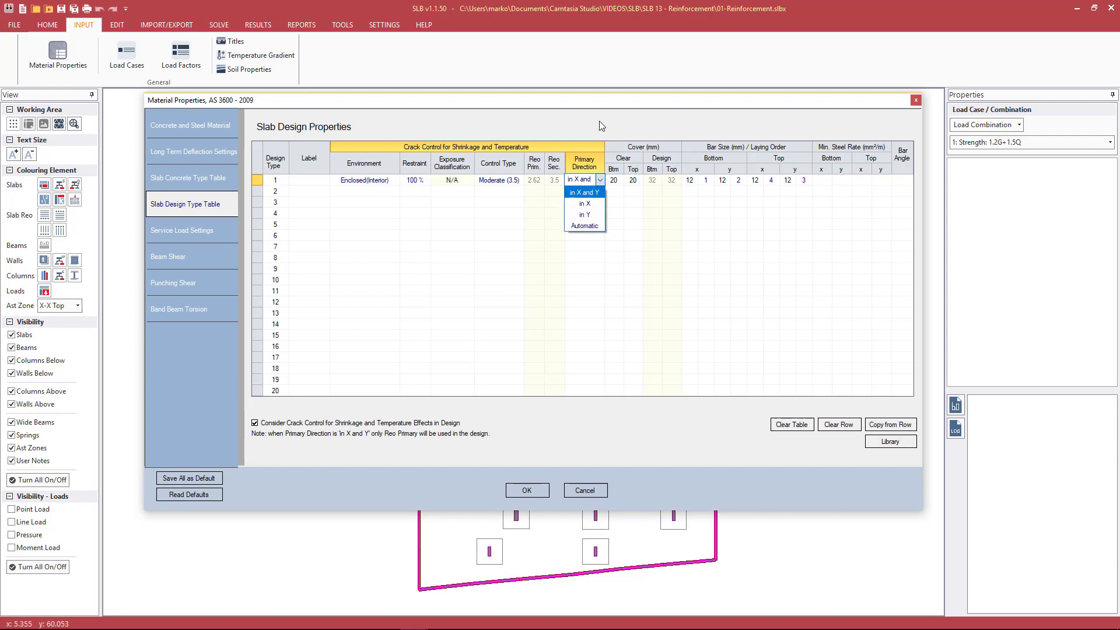
click(582, 130)
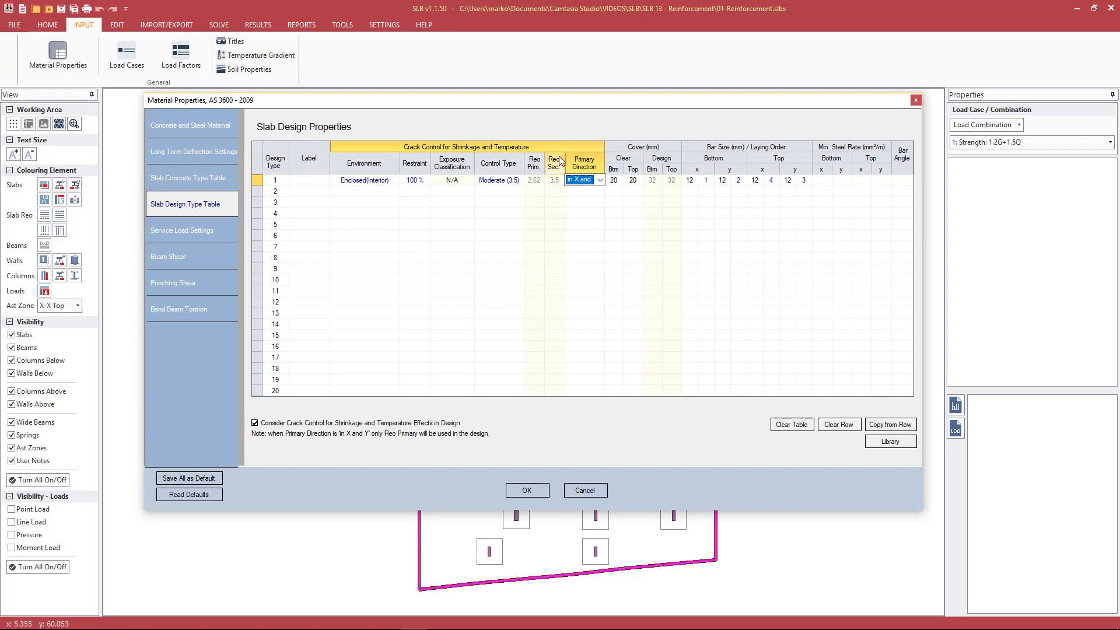
drag(547, 108, 531, 179)
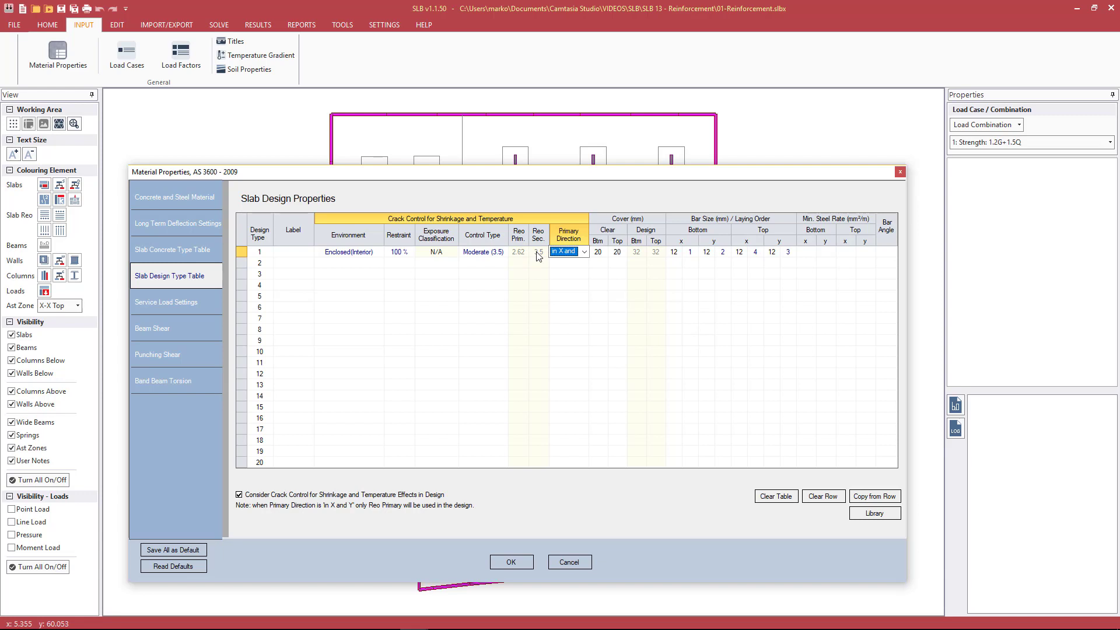
Switch design type 1's Primary Direction to Automatic, and return it to in X and Y
click(583, 252)
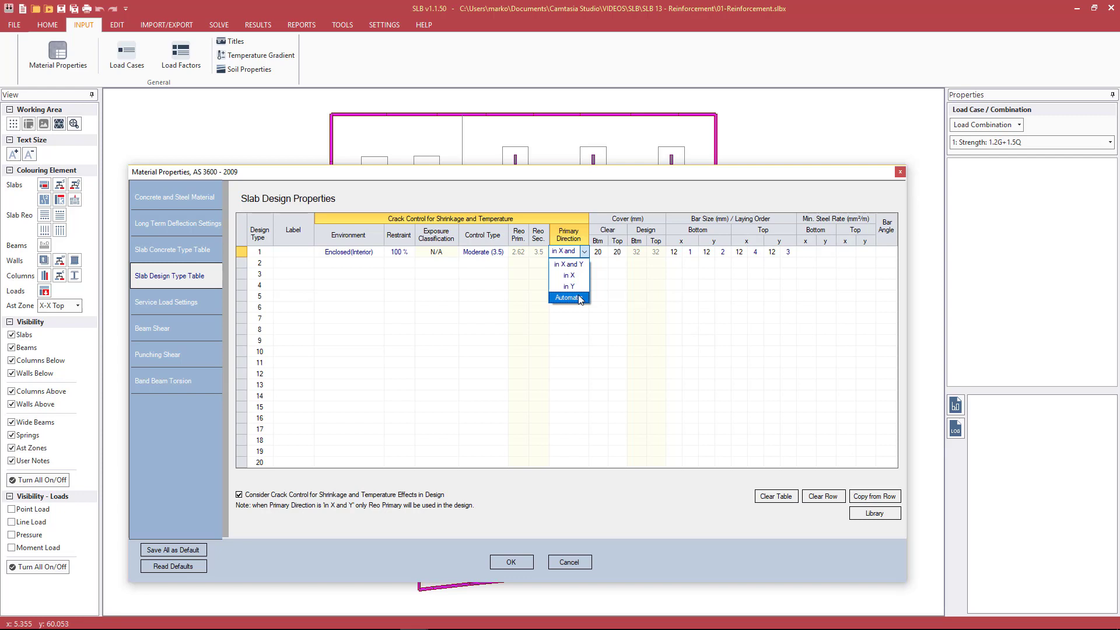
click(579, 299)
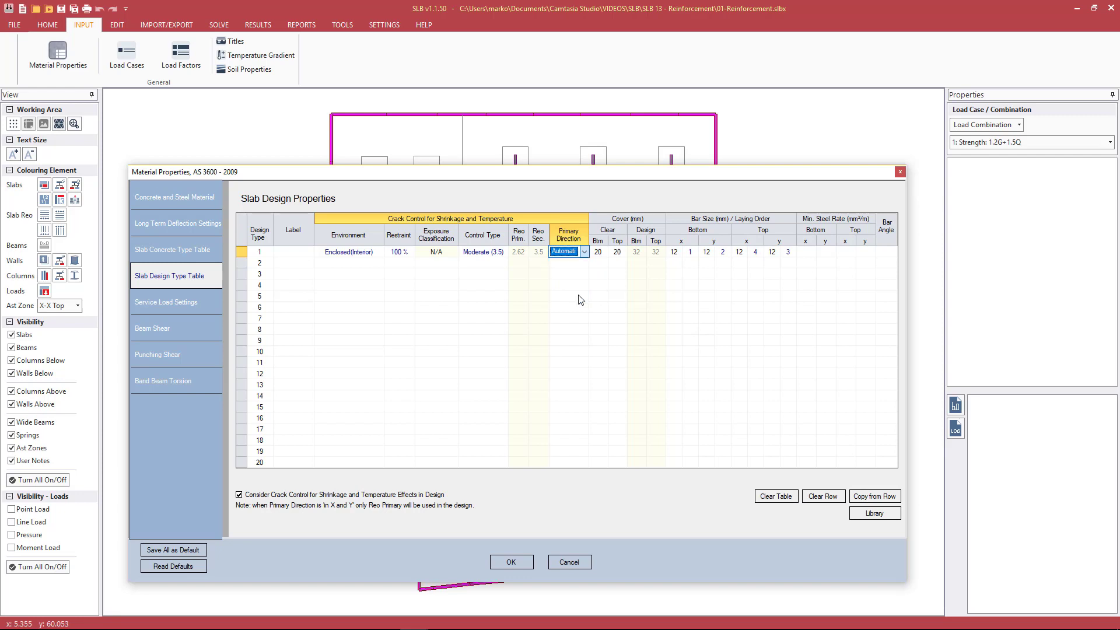
click(584, 252)
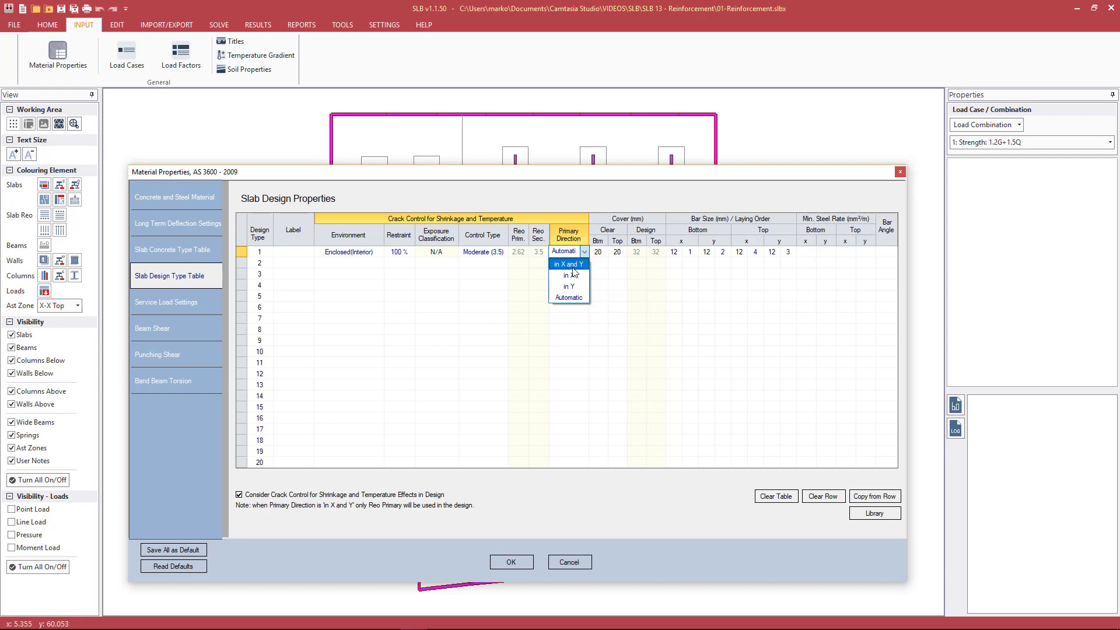
click(567, 265)
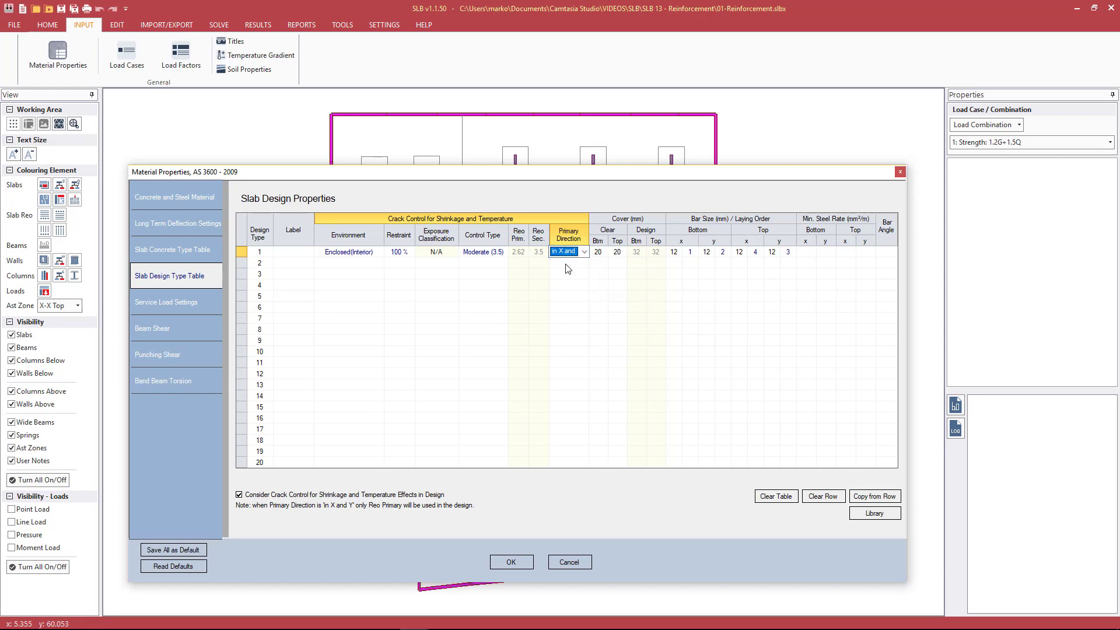
click(565, 264)
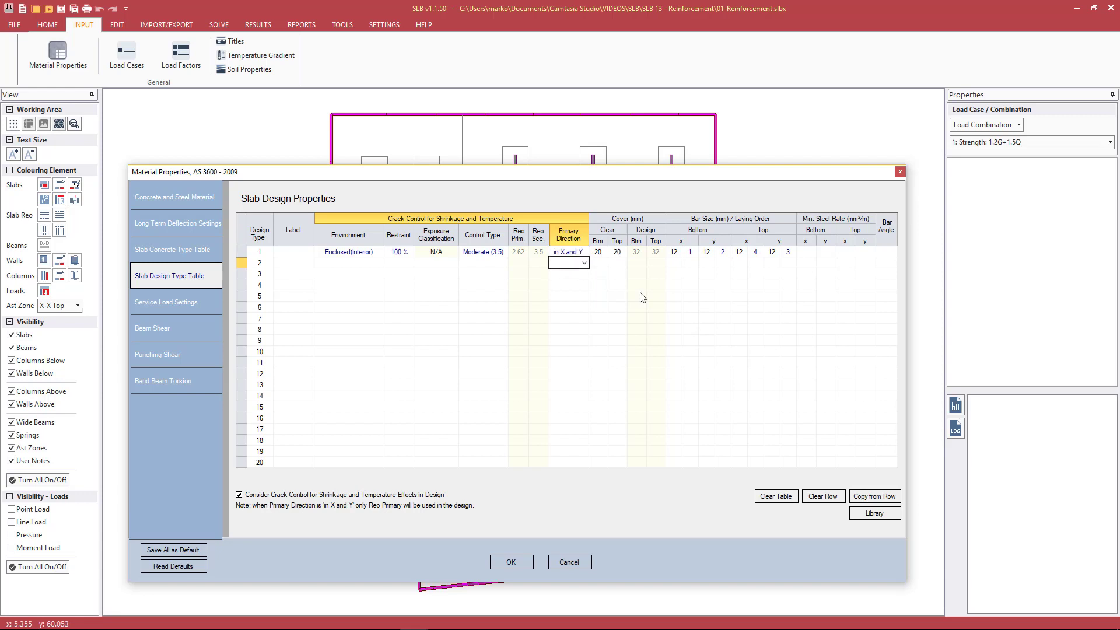
Change design type 1's bottom and top clear covers to 30 mm, and return both to 20 mm
click(604, 252)
text(30)
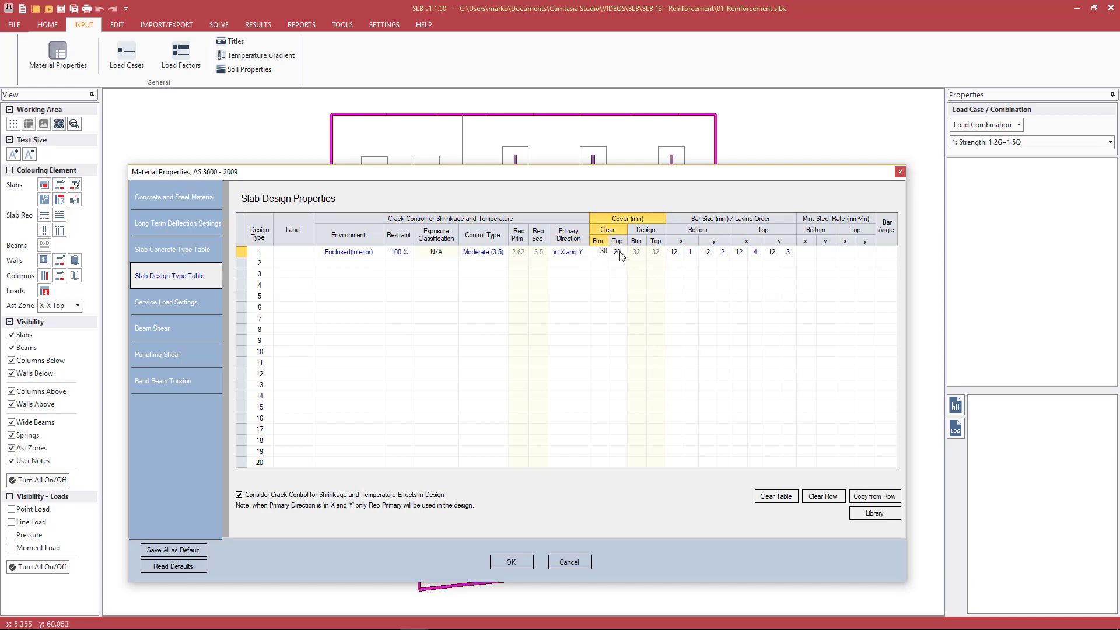
click(623, 252)
text(30)
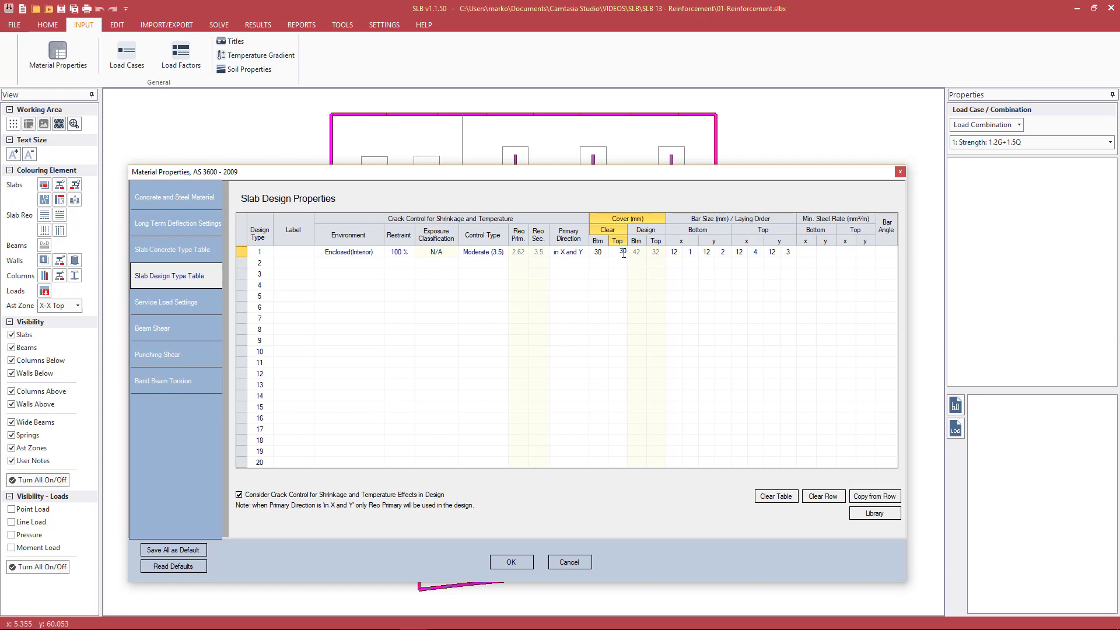
click(614, 263)
click(604, 251)
text(20)
key(Tab)
text(20)
key(Tab)
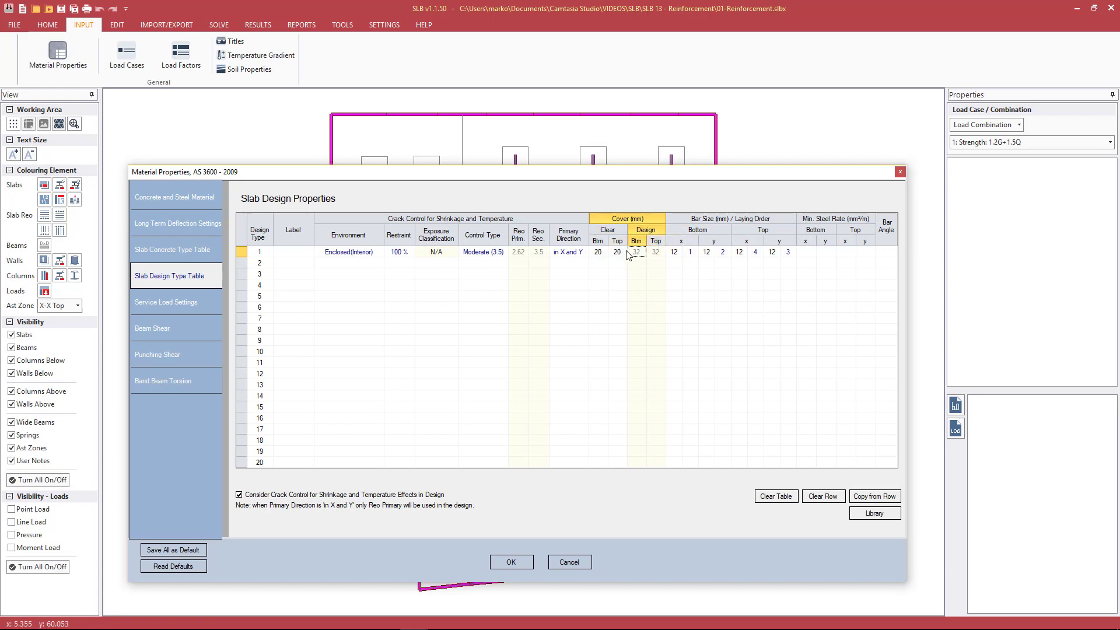
key(Tab)
key(Tab)
key(Tab)
key(Tab)
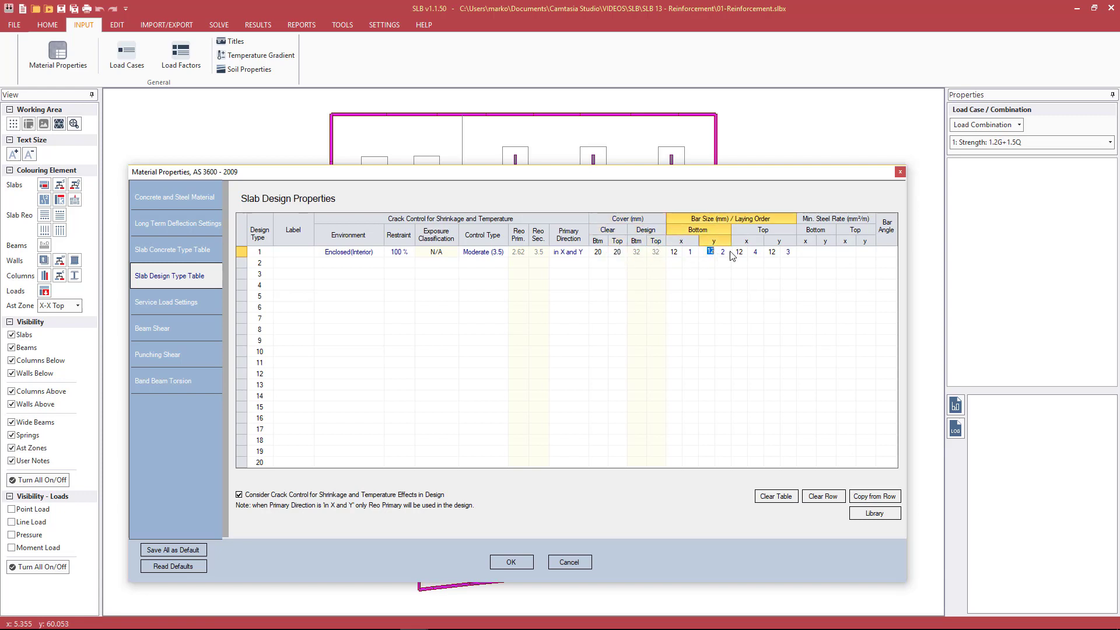
Go through the bottom and top bar sizes in the x and y directions for slab design type 1
key(Tab)
key(Tab)
key(Tab)
key(Tab)
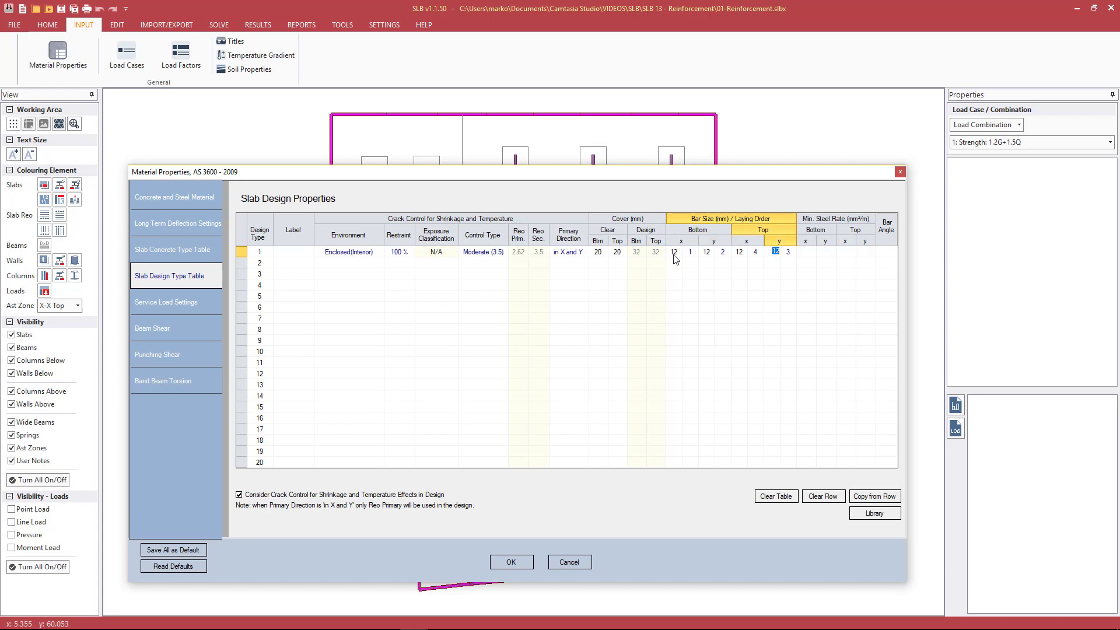
Change design type 1's bottom x bar size to 16 mm, and return it to 12 mm
click(674, 254)
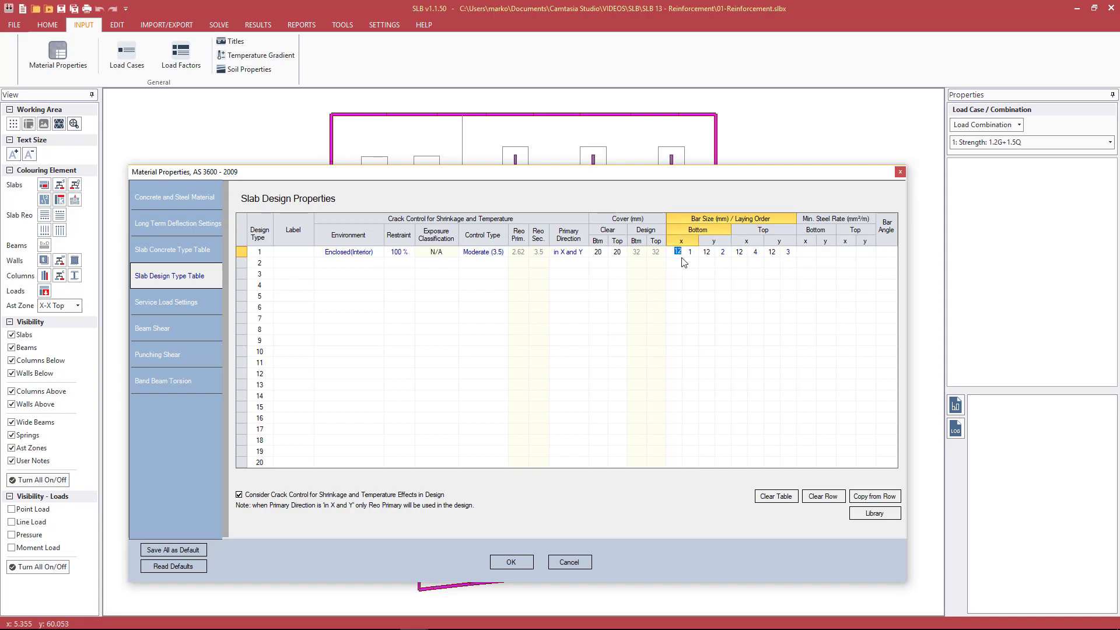
text(16)
key(Return)
click(678, 252)
text(12)
key(Return)
Change the laying order of design type 1's bottom x bars to 2
click(693, 254)
click(693, 253)
click(717, 263)
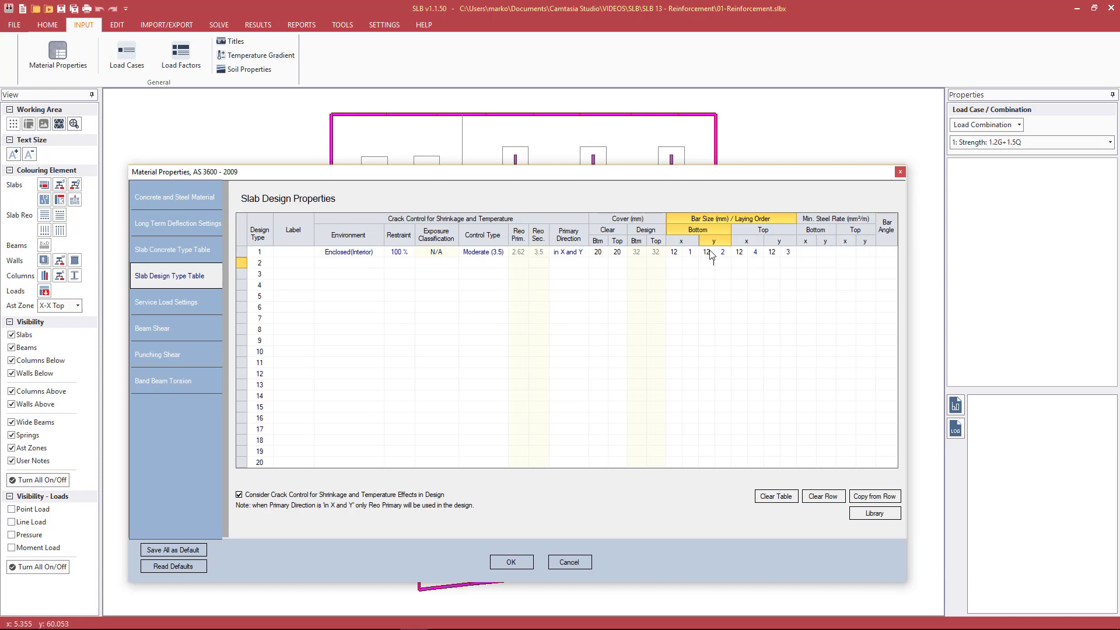
click(697, 256)
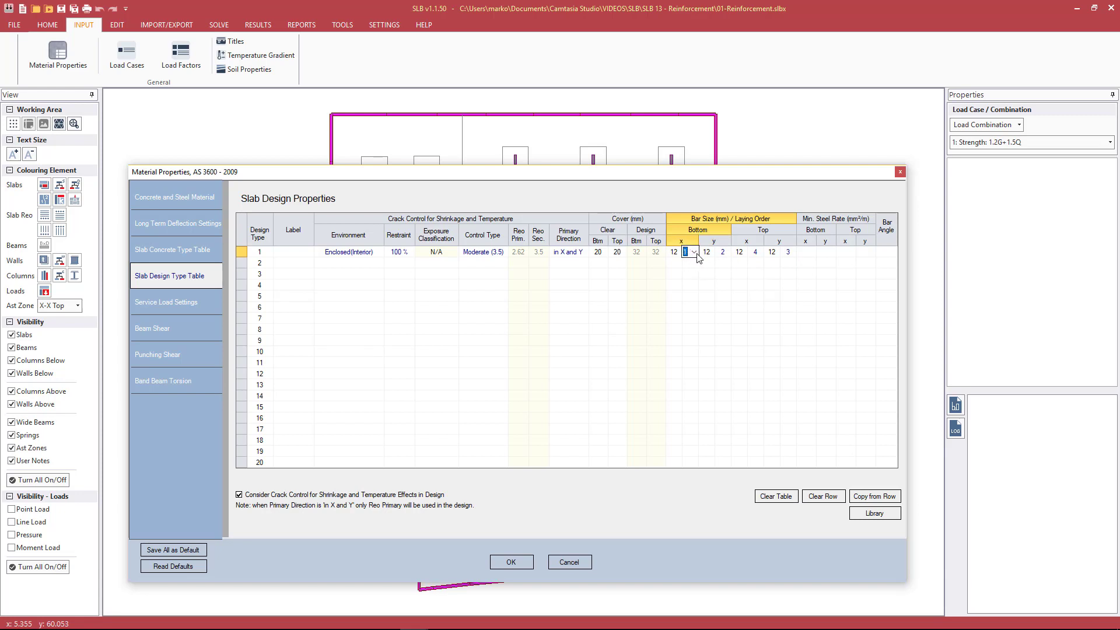
click(693, 252)
click(691, 275)
Try the laying order options for the top y bars, and return the bottom x bars' laying order to 1
click(790, 252)
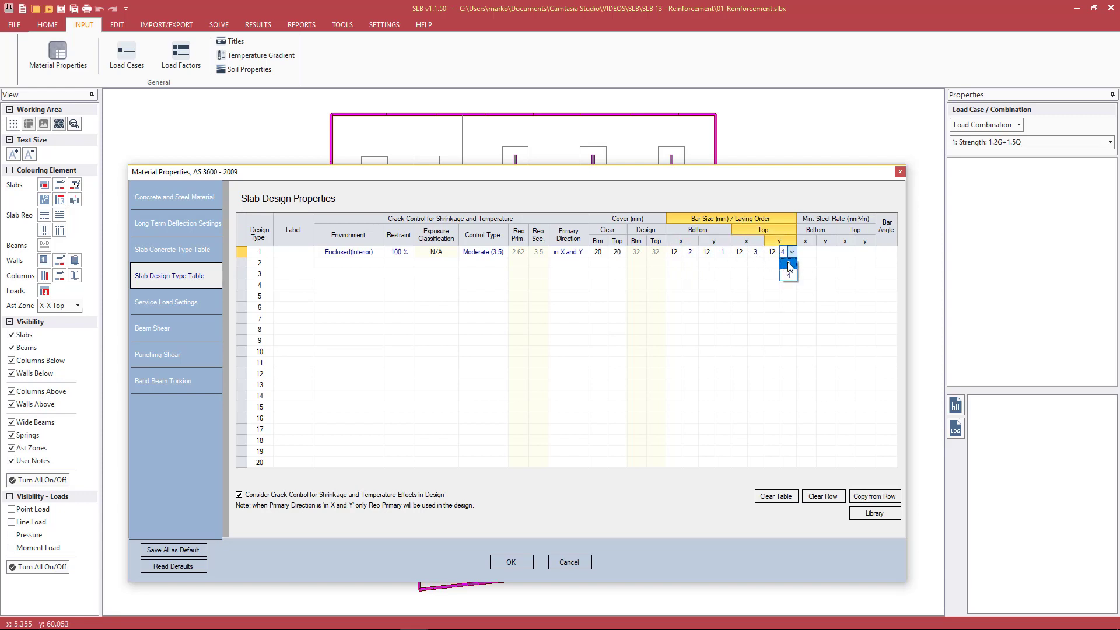
click(789, 264)
click(787, 252)
click(788, 275)
click(693, 253)
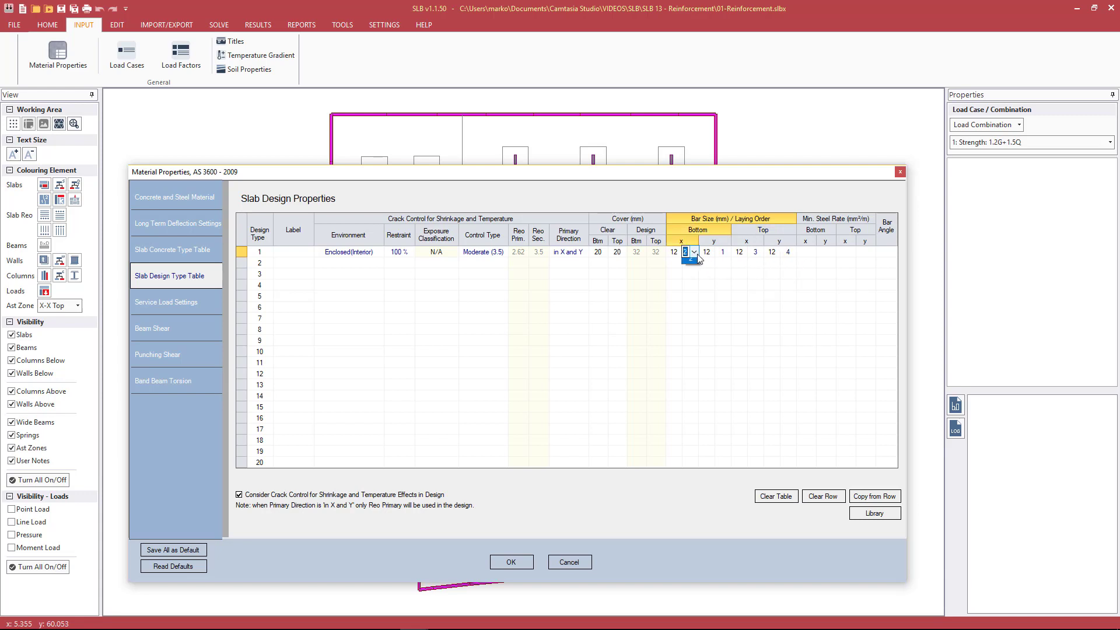
click(699, 259)
Examine the Bar Angle field and the bottom and top minimum steel rate fields in x and y for design type 1
click(892, 252)
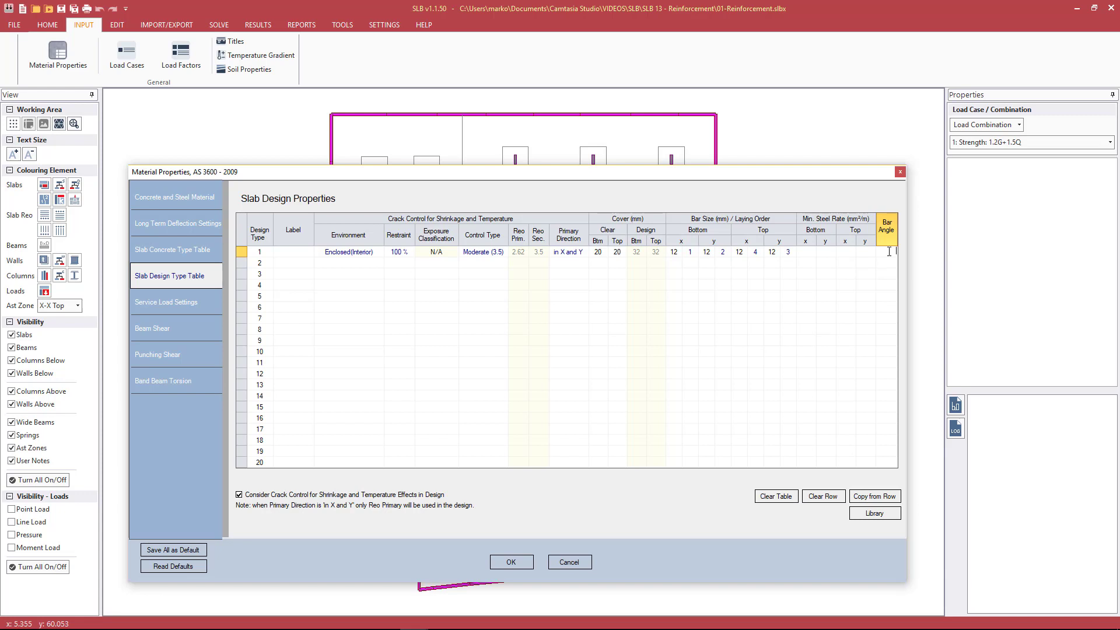
click(809, 254)
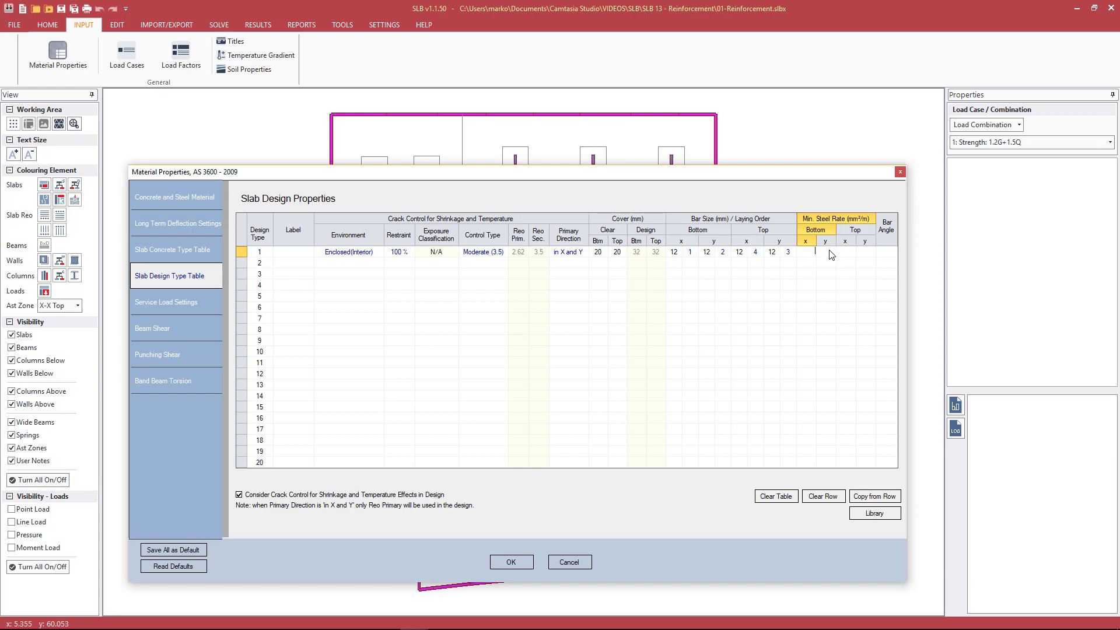
click(846, 254)
click(864, 259)
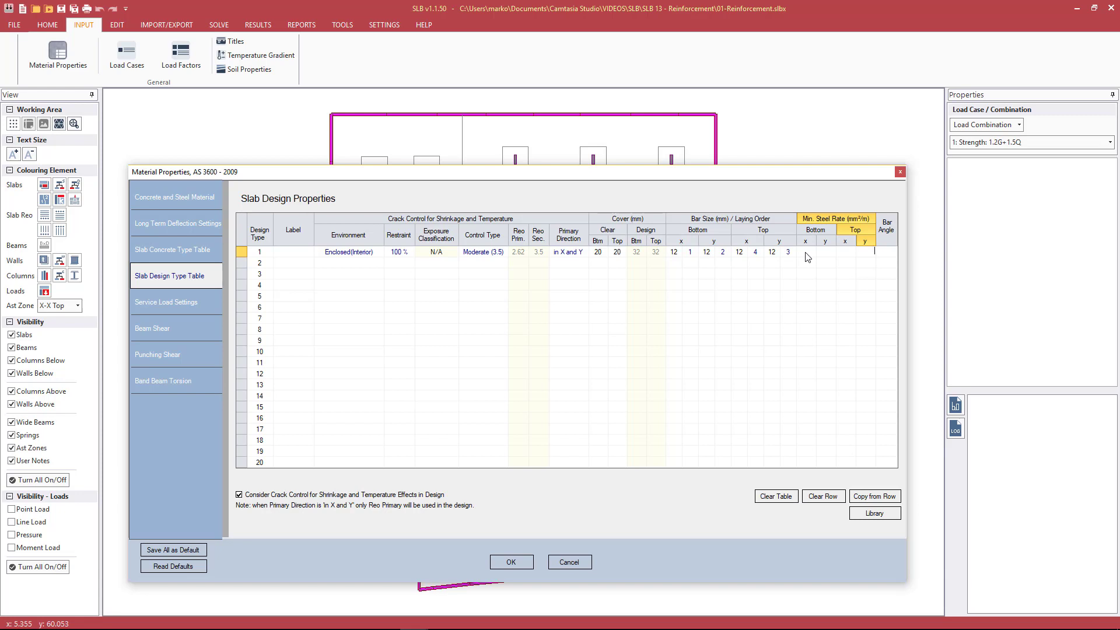
click(806, 253)
click(820, 254)
click(845, 254)
click(813, 257)
click(830, 257)
click(859, 256)
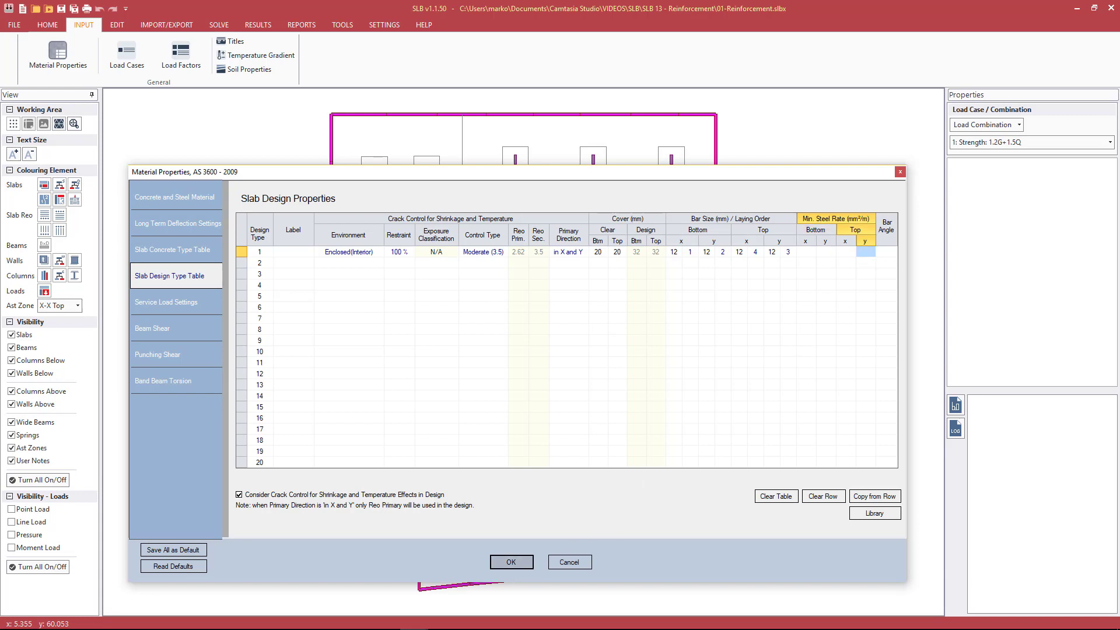
Accept the material properties and run Analyse and Design on the slab model
click(519, 563)
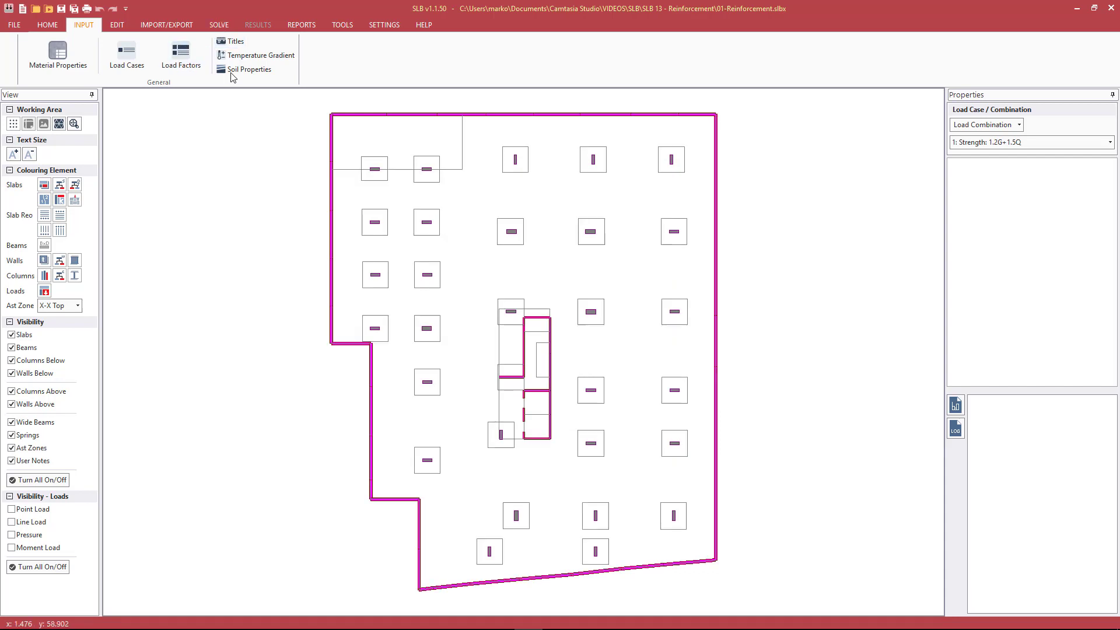
click(230, 27)
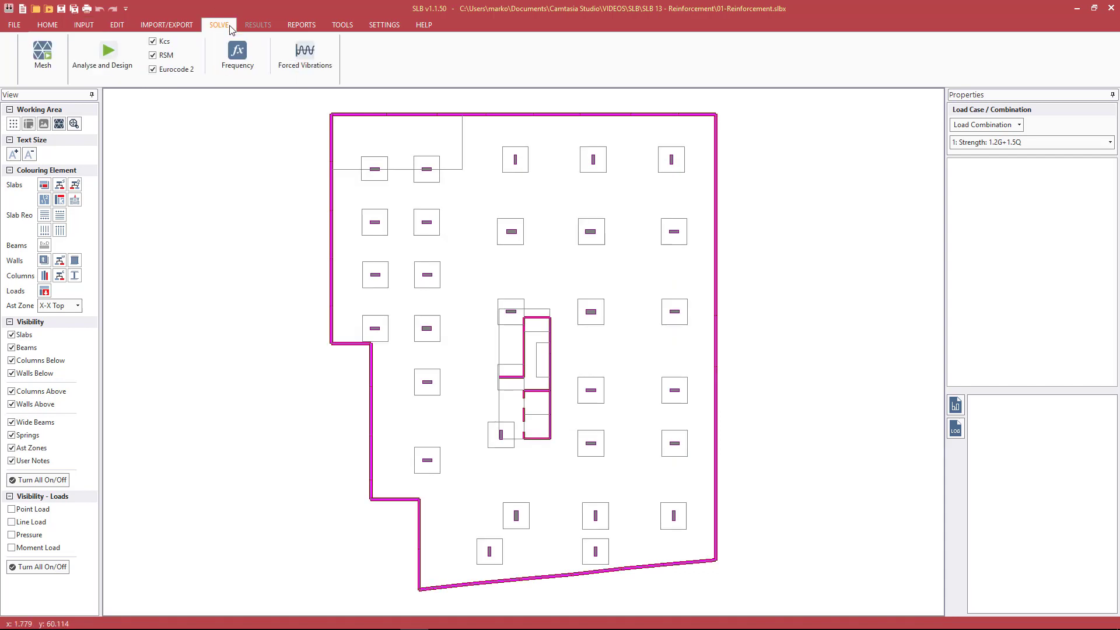
click(112, 50)
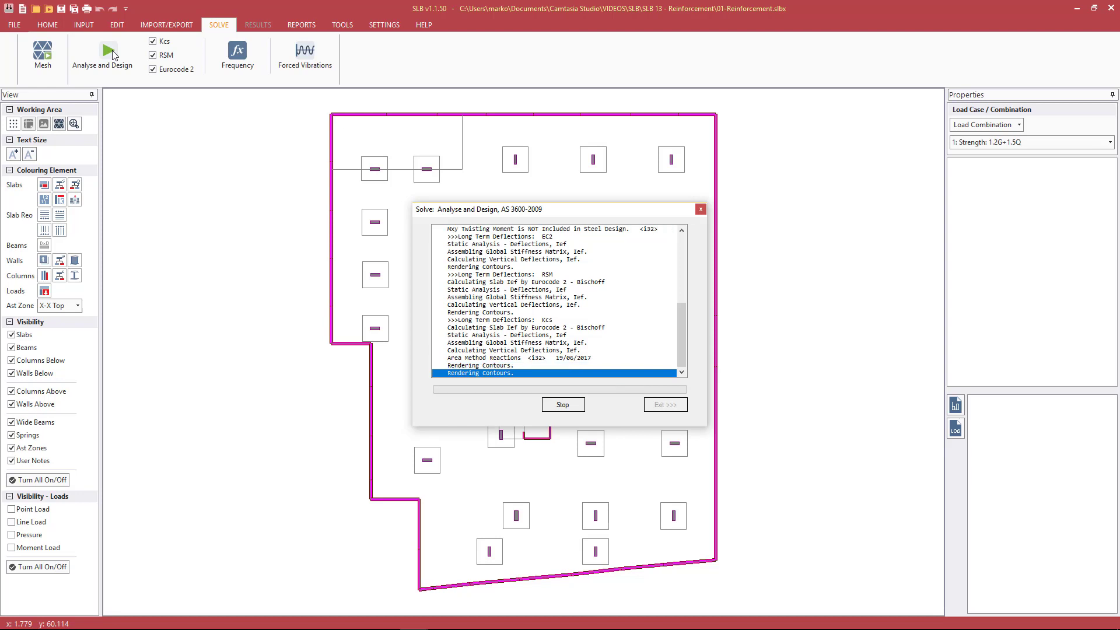
click(654, 406)
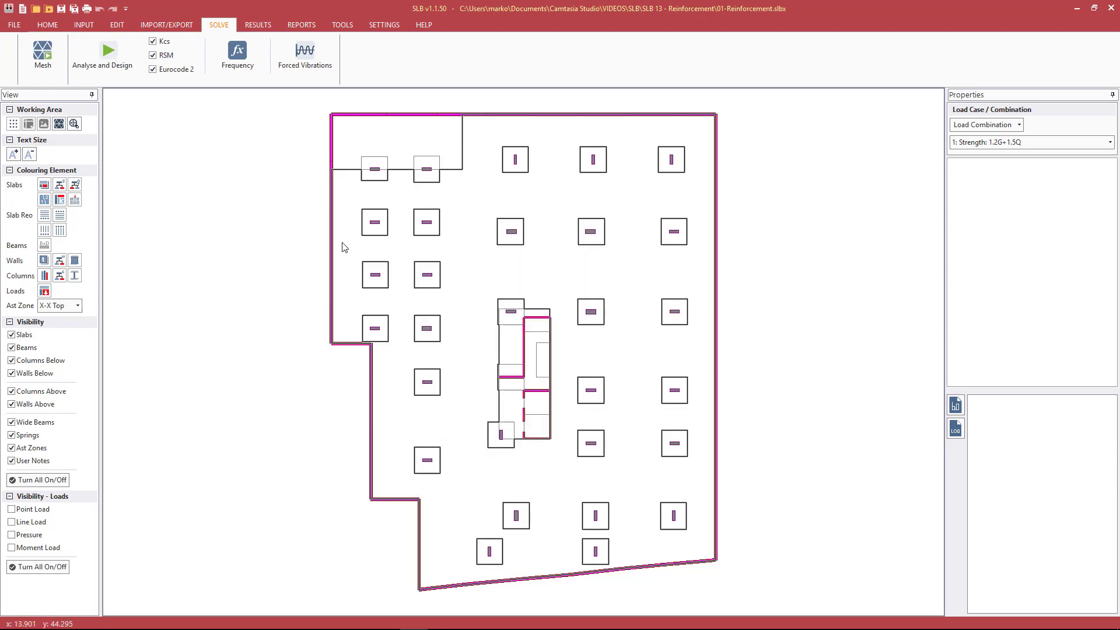
Display the X-X bottom slab reinforcement contours, viewing them as colours and again as lines
click(257, 26)
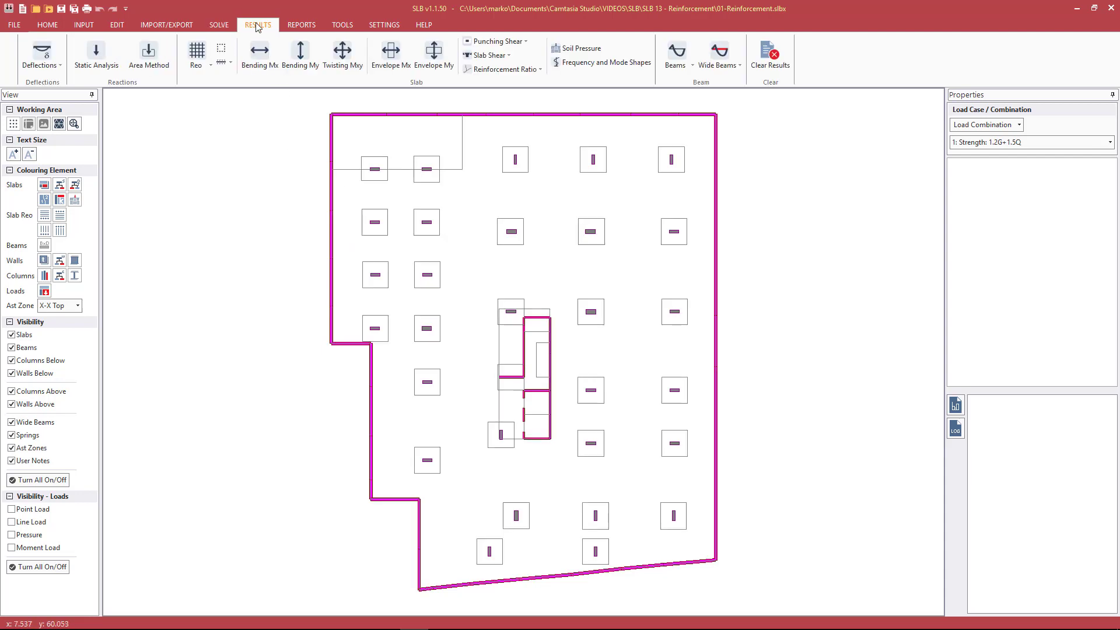
click(207, 66)
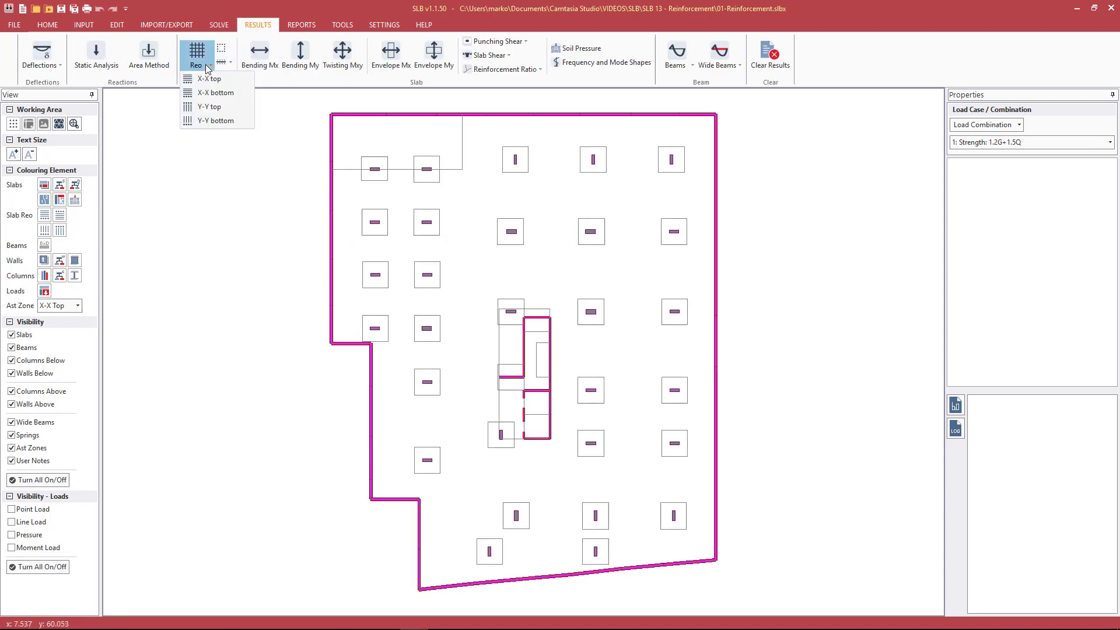
click(202, 95)
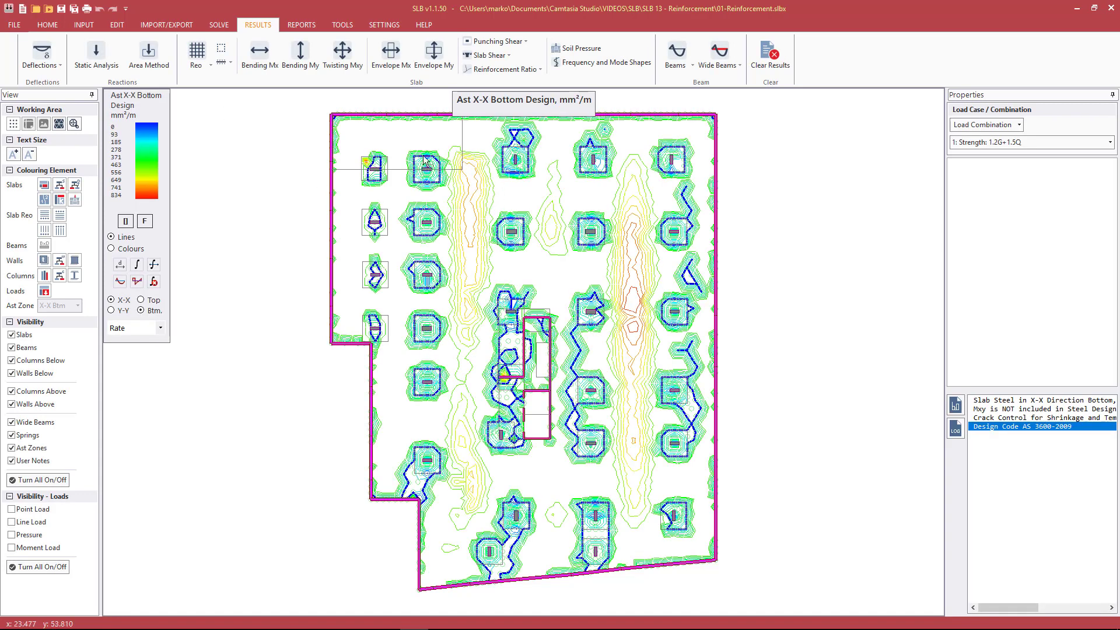
click(132, 252)
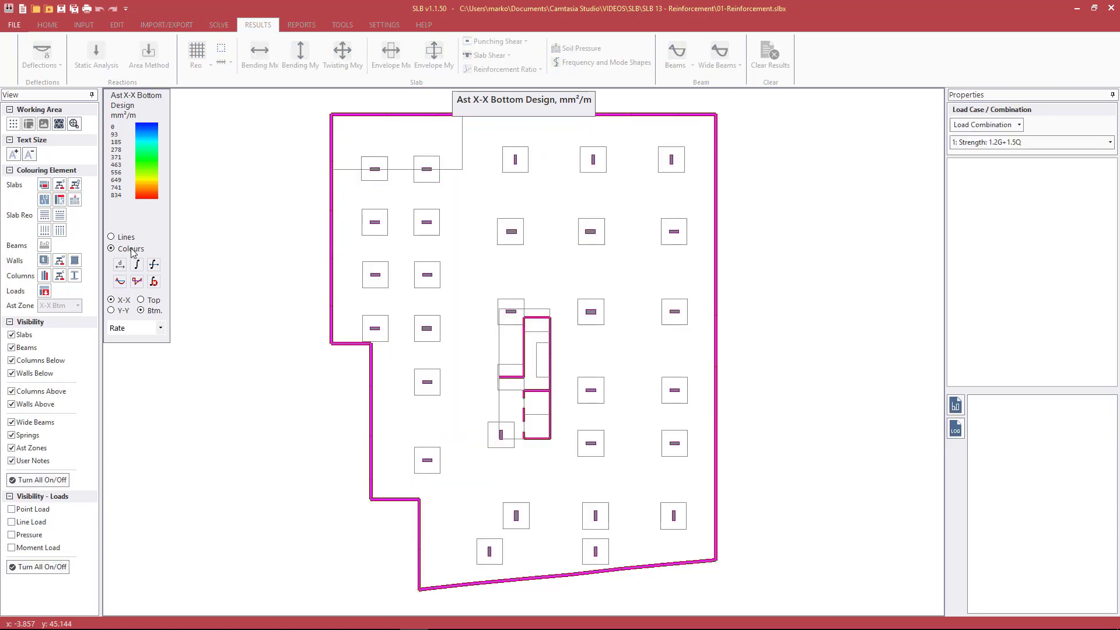
click(124, 238)
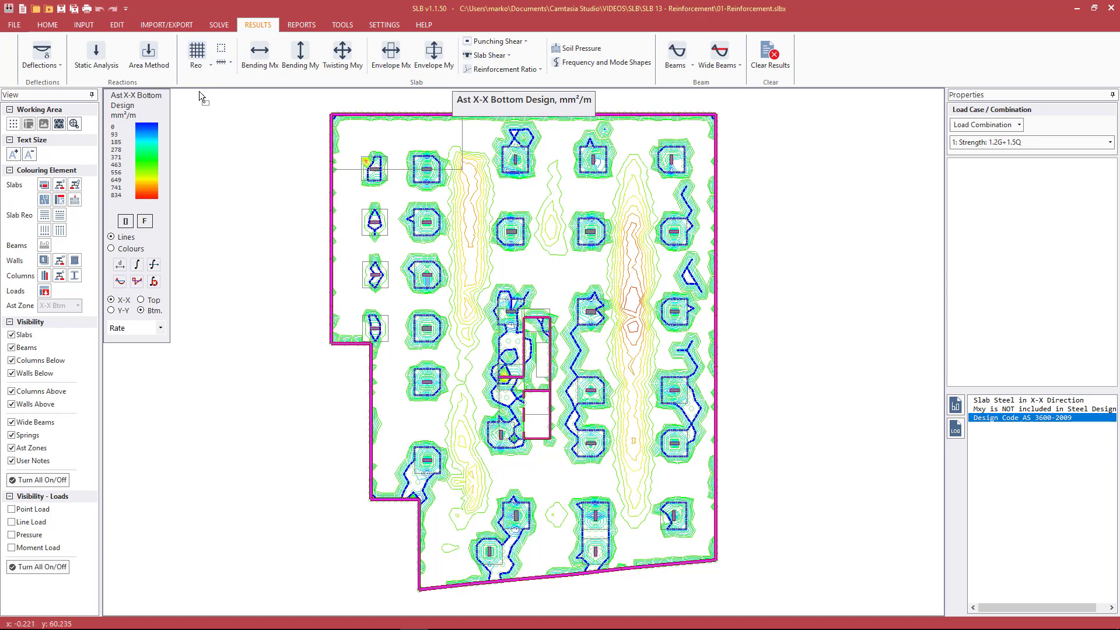
Compare the slab reinforcement contours for Y-Y bottom, Y-Y top and X-X top, and return to X-X bottom
click(123, 310)
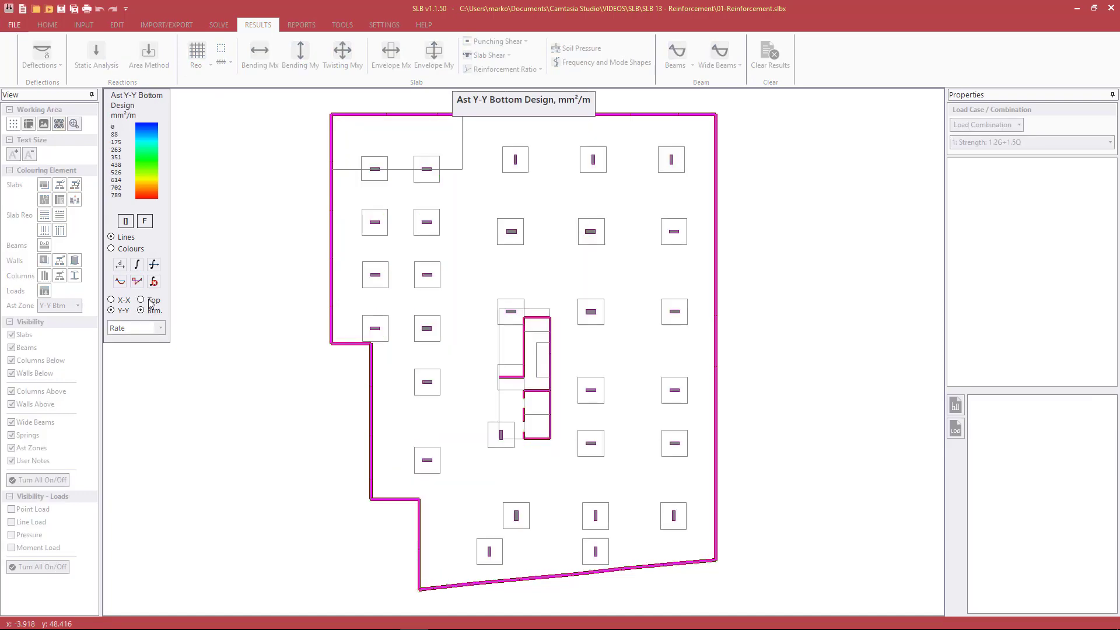
click(142, 300)
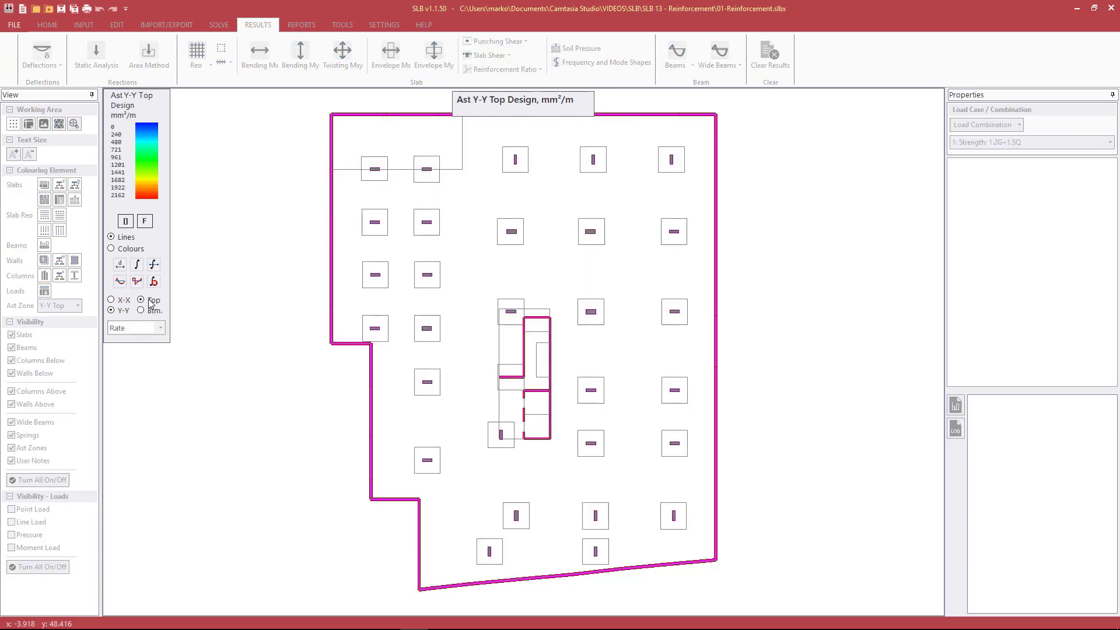
click(125, 300)
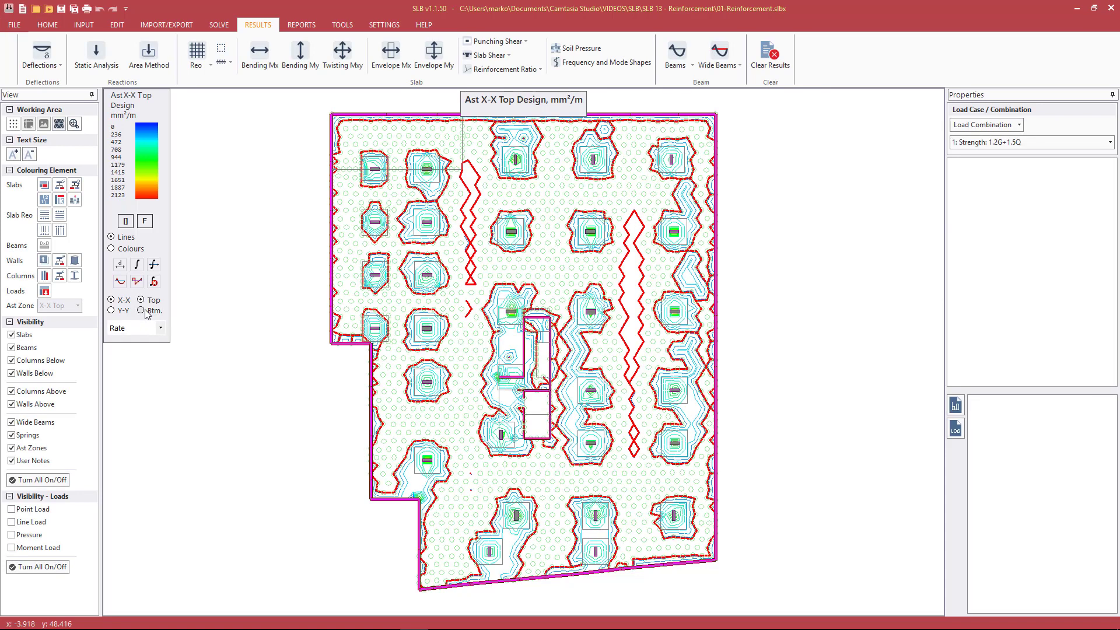
click(141, 311)
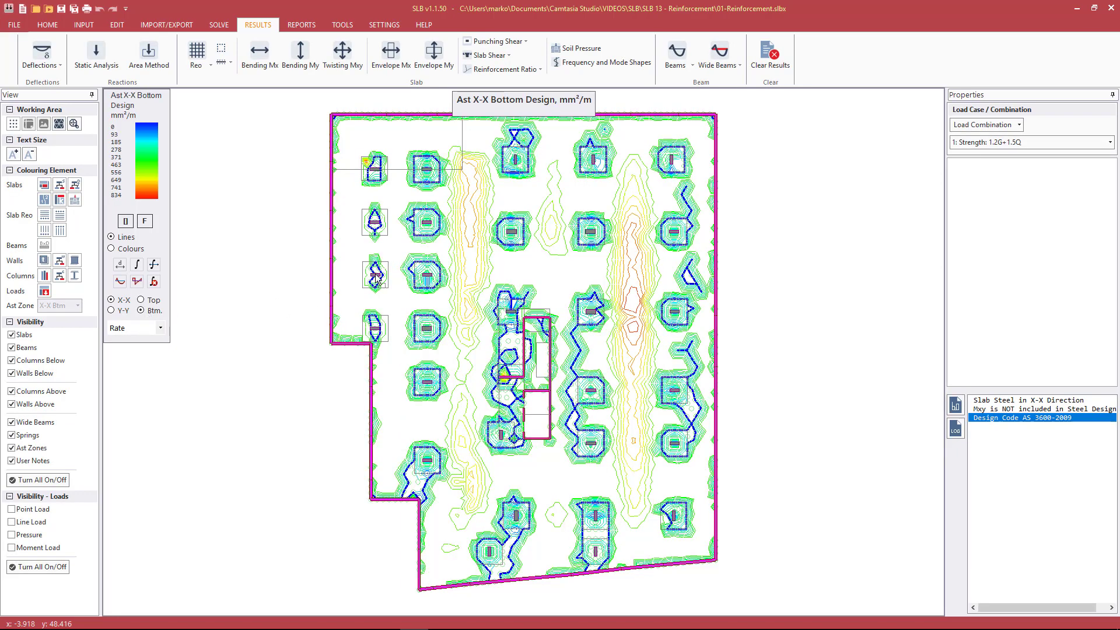
Query the X-X bottom steel rate at points between the columns and on the contour band beside the second column line
scroll(552, 266, up, 2)
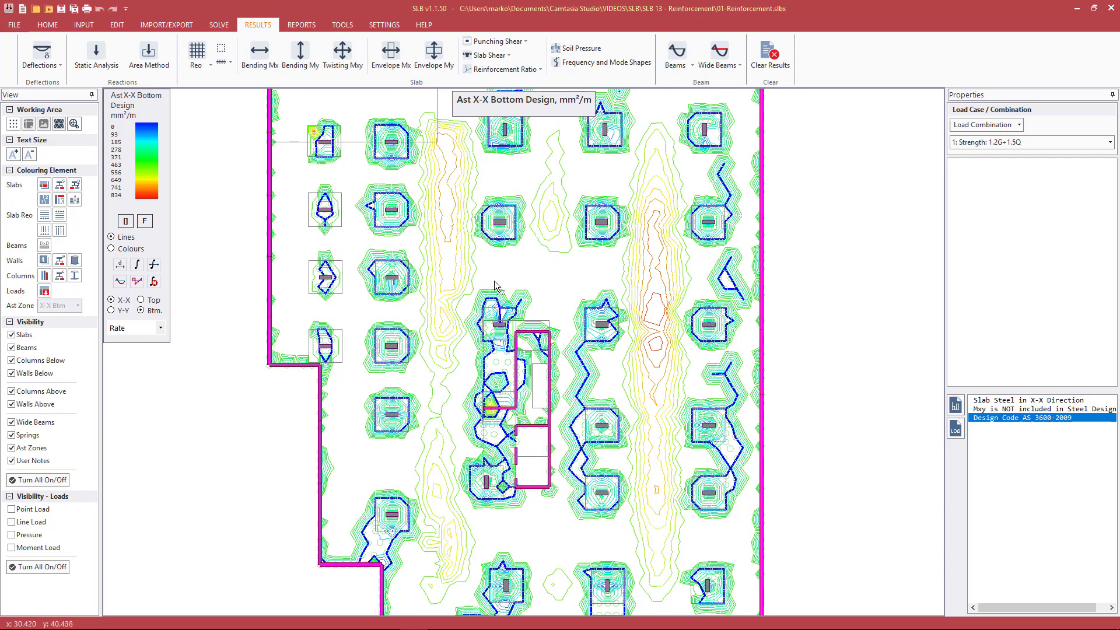
click(517, 270)
click(580, 276)
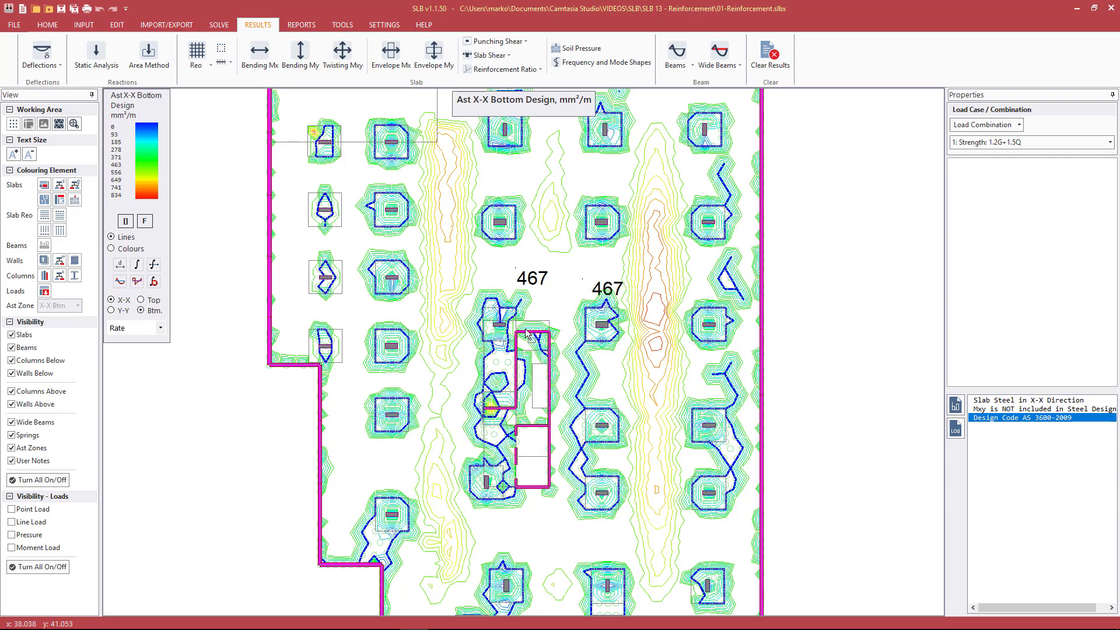
scroll(526, 334, down, 1)
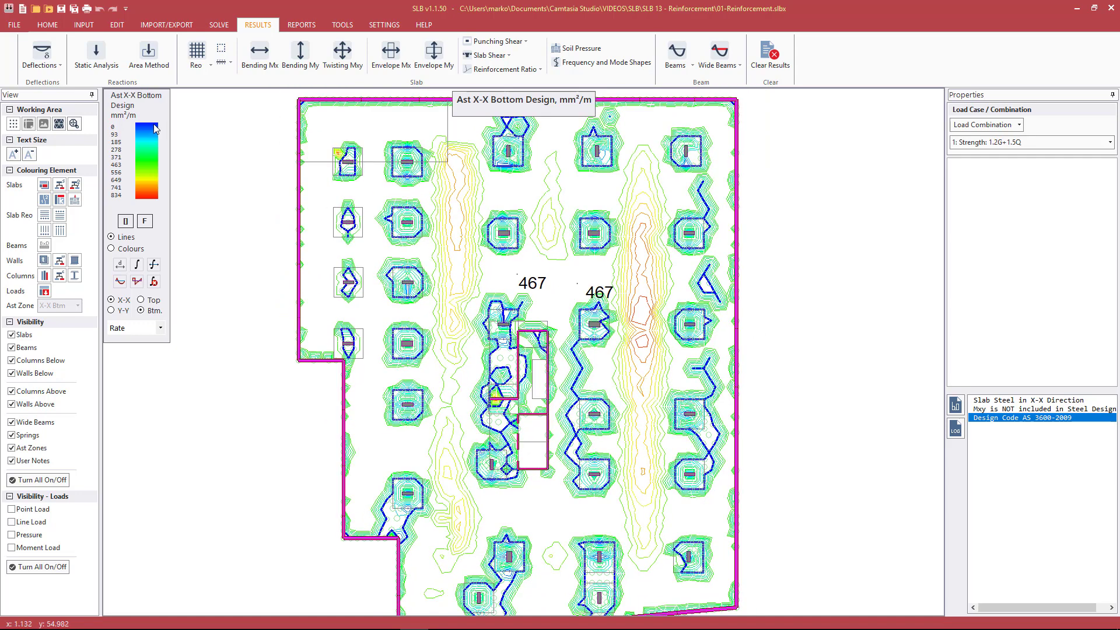
click(601, 197)
drag(487, 292, 432, 143)
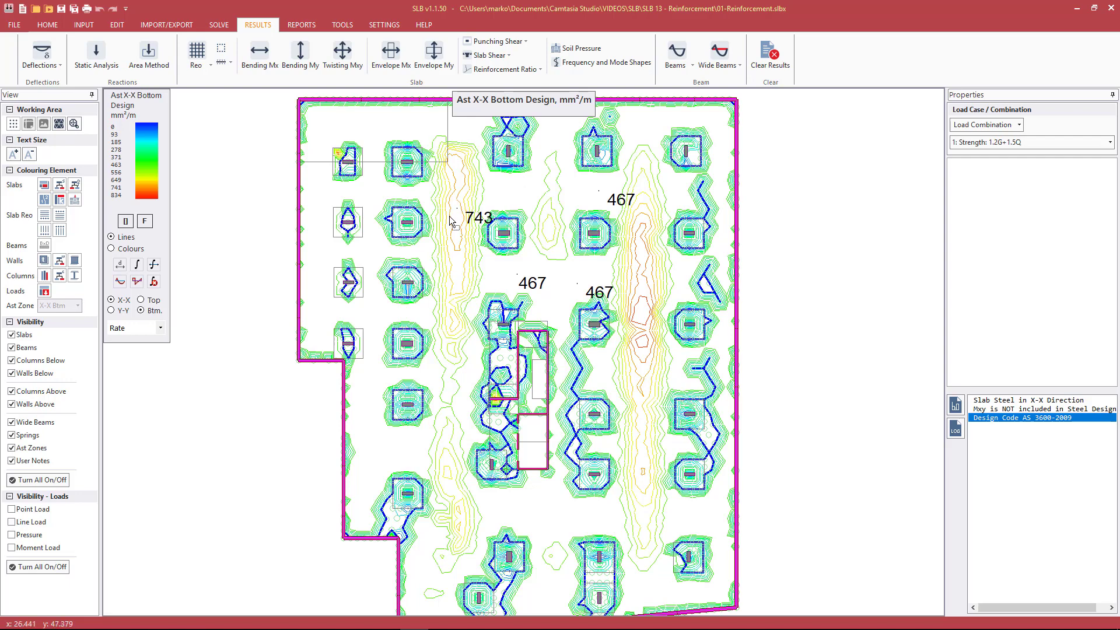
Set the result labels to Bar Spc and label the bottom bar spacing at two points on the slab
click(159, 330)
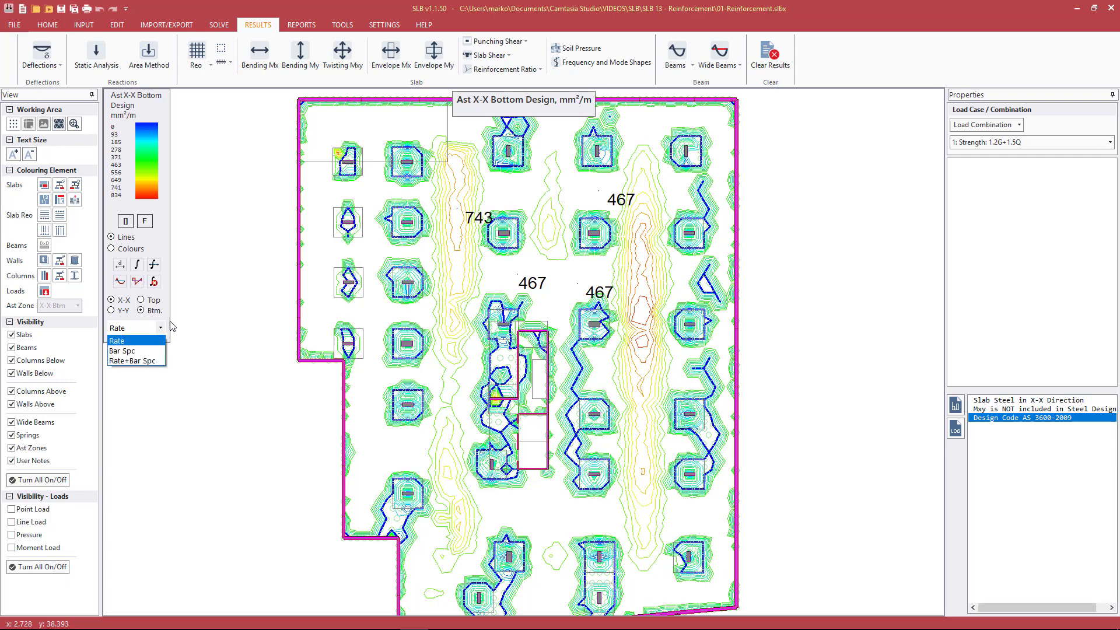
click(121, 356)
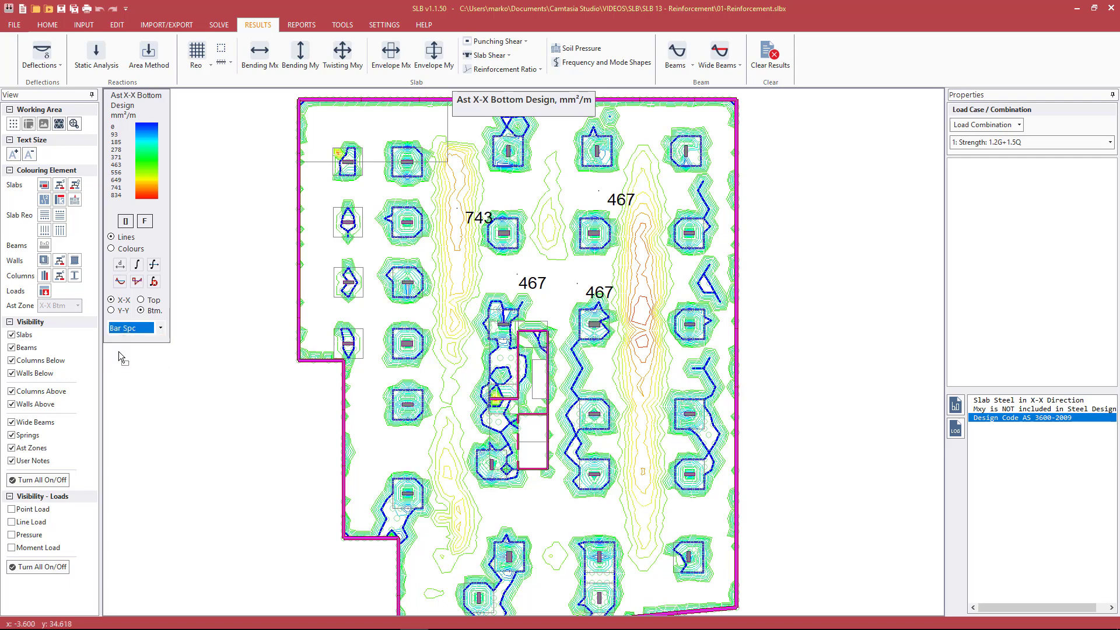
click(557, 285)
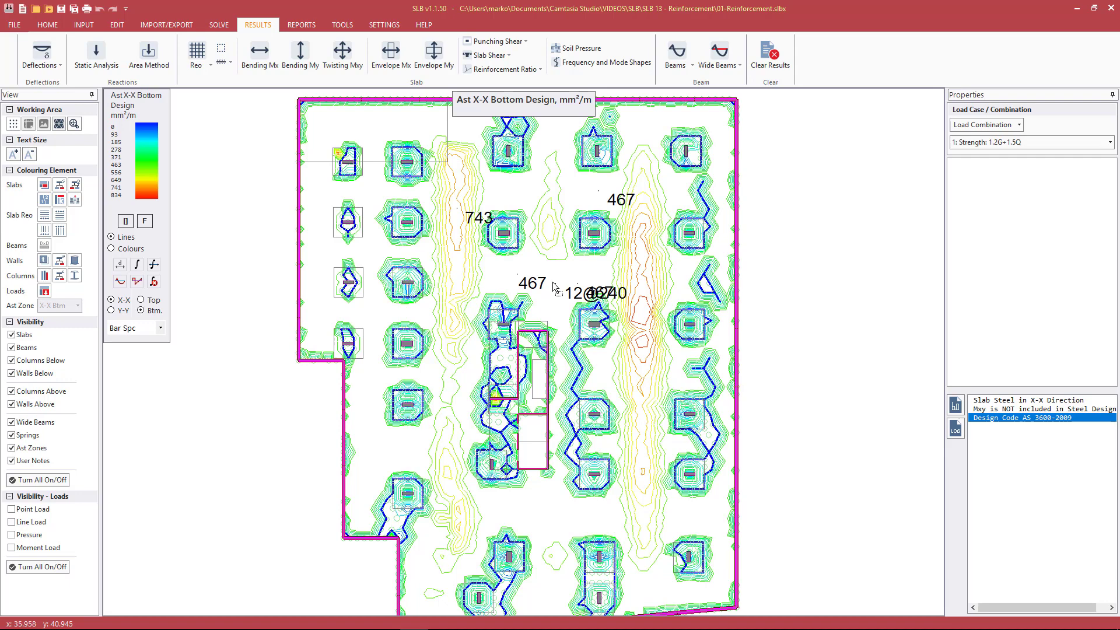
click(534, 510)
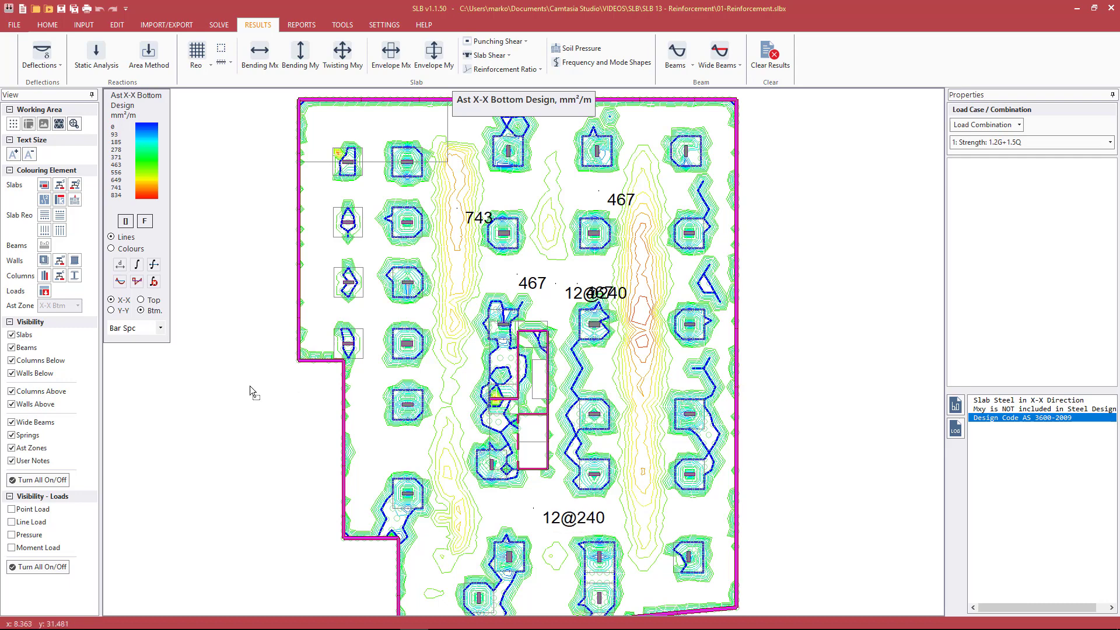
Label one point near the slab's lower-left step with Rate+Bar Spc, and set the label type back to Rate
click(158, 327)
click(143, 361)
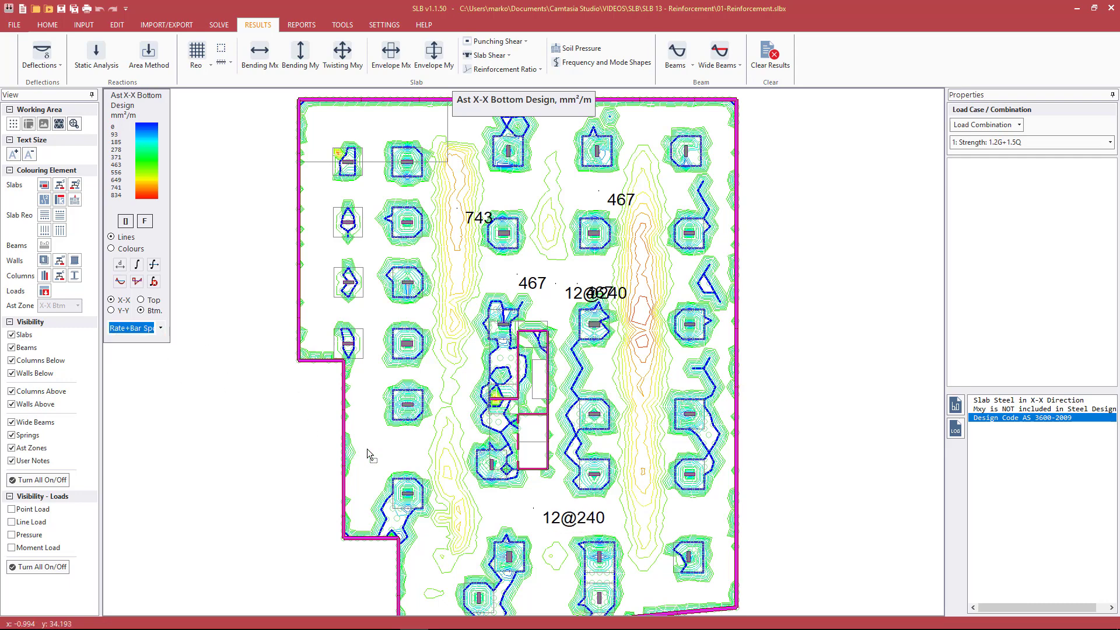
click(374, 445)
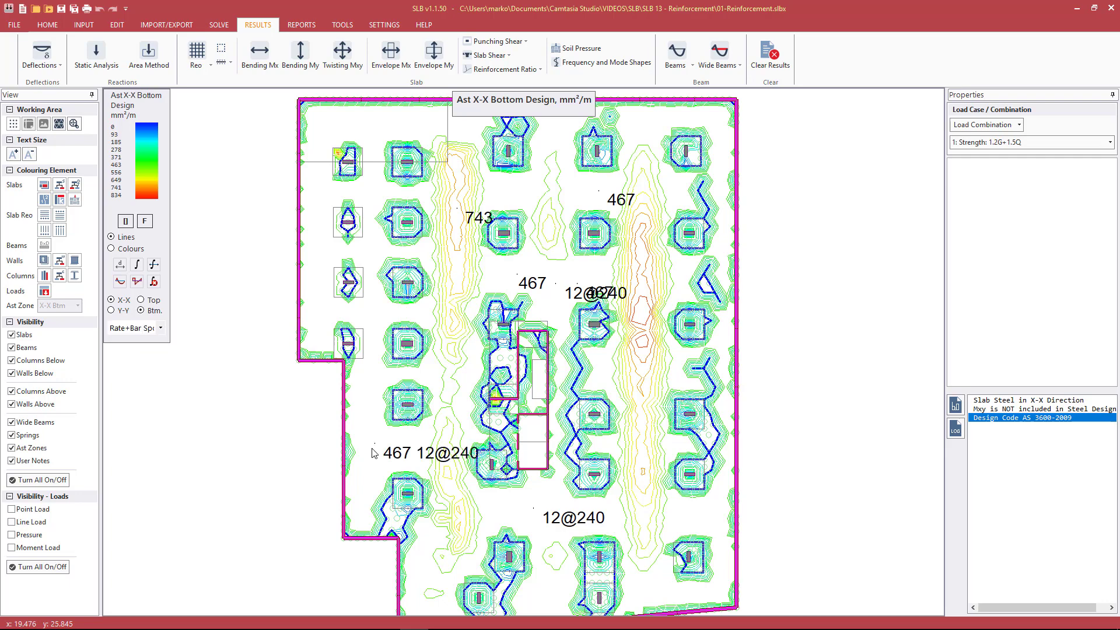
click(161, 329)
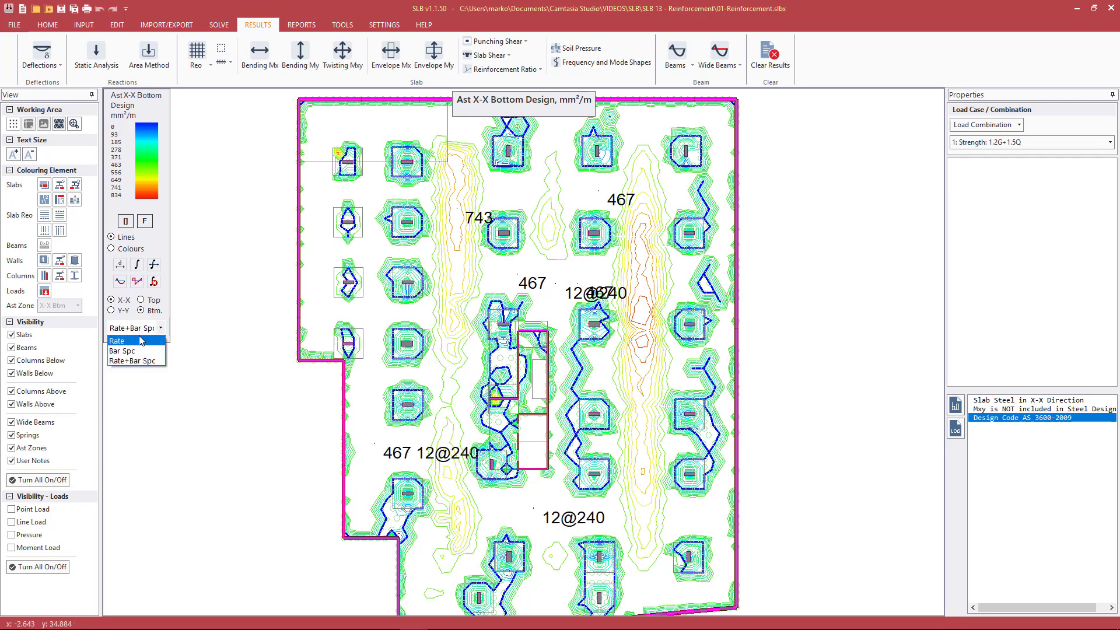
click(141, 342)
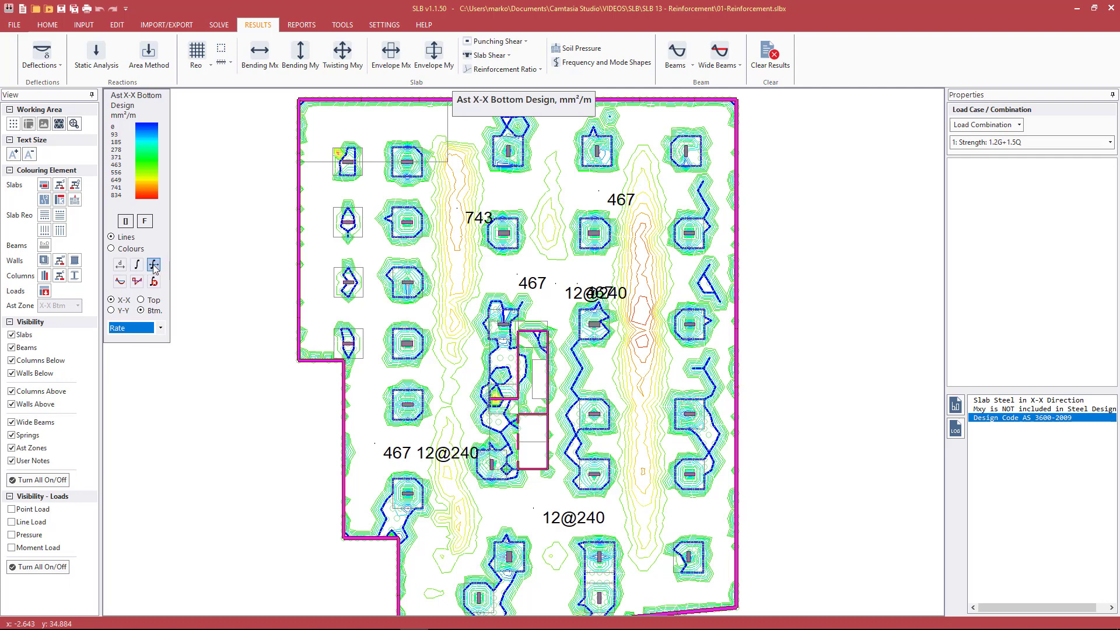
Display the X-X top contours and integrate the steel over a 3 m length centred on the second-row column in the fourth line
click(145, 302)
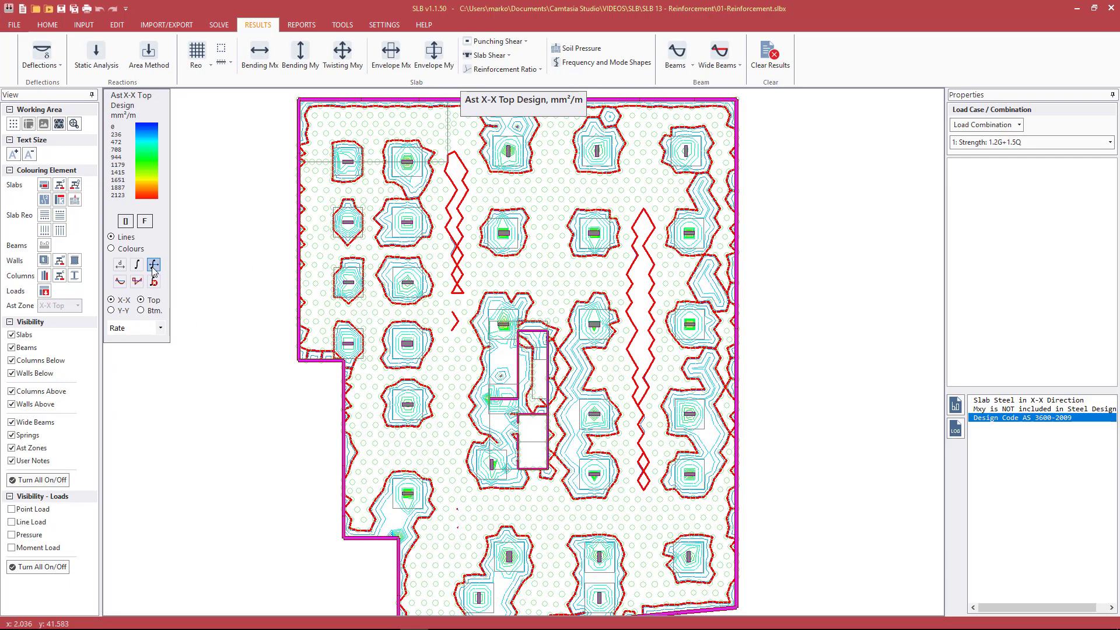
click(154, 267)
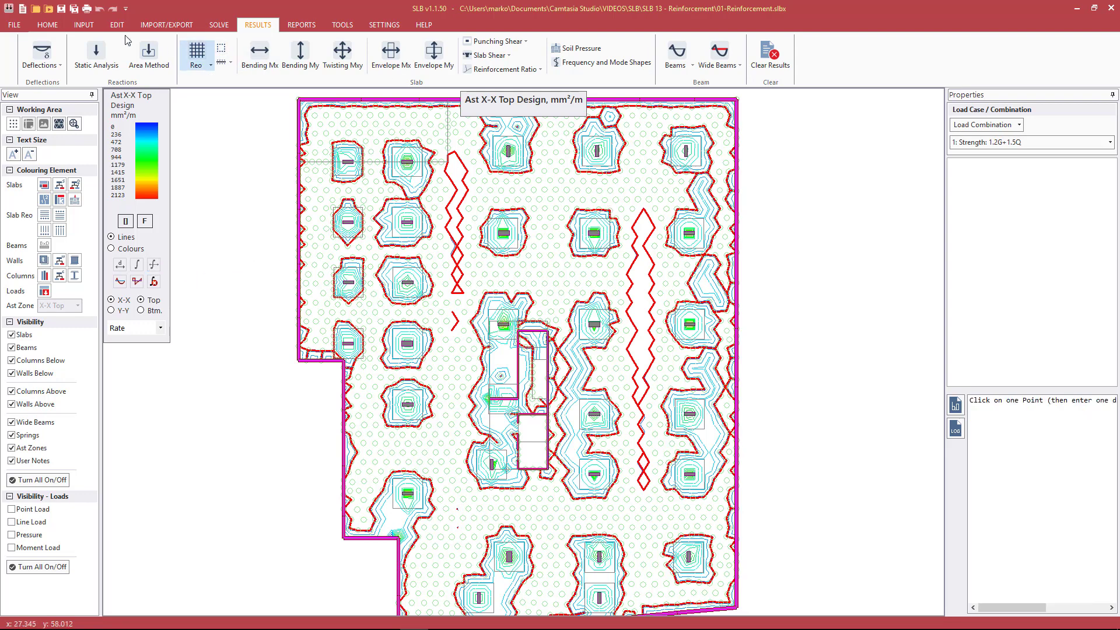
click(53, 25)
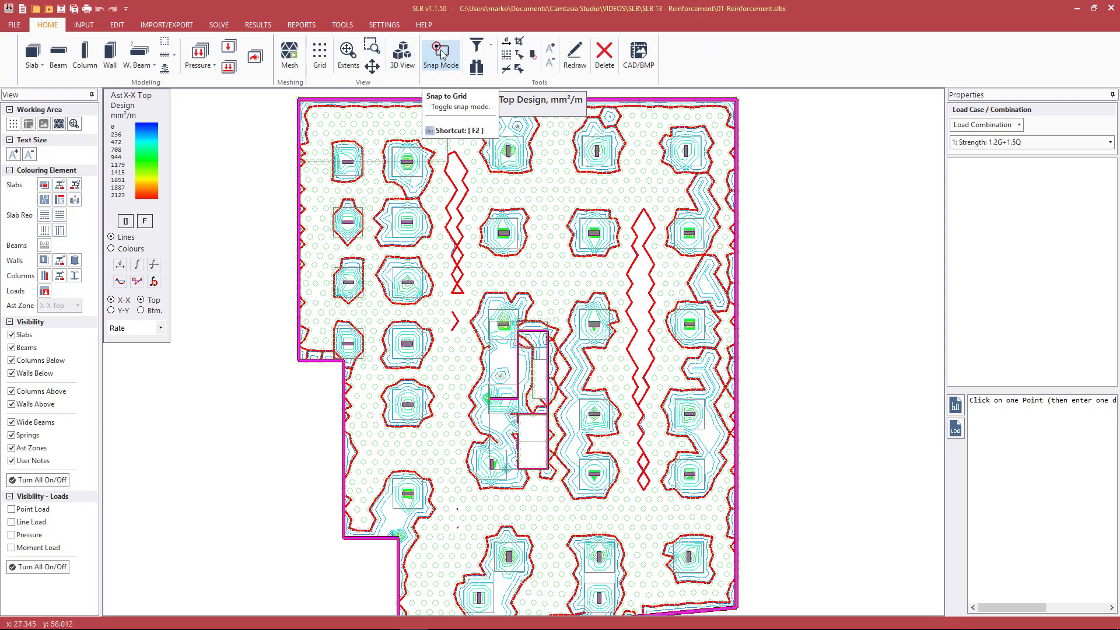
click(594, 235)
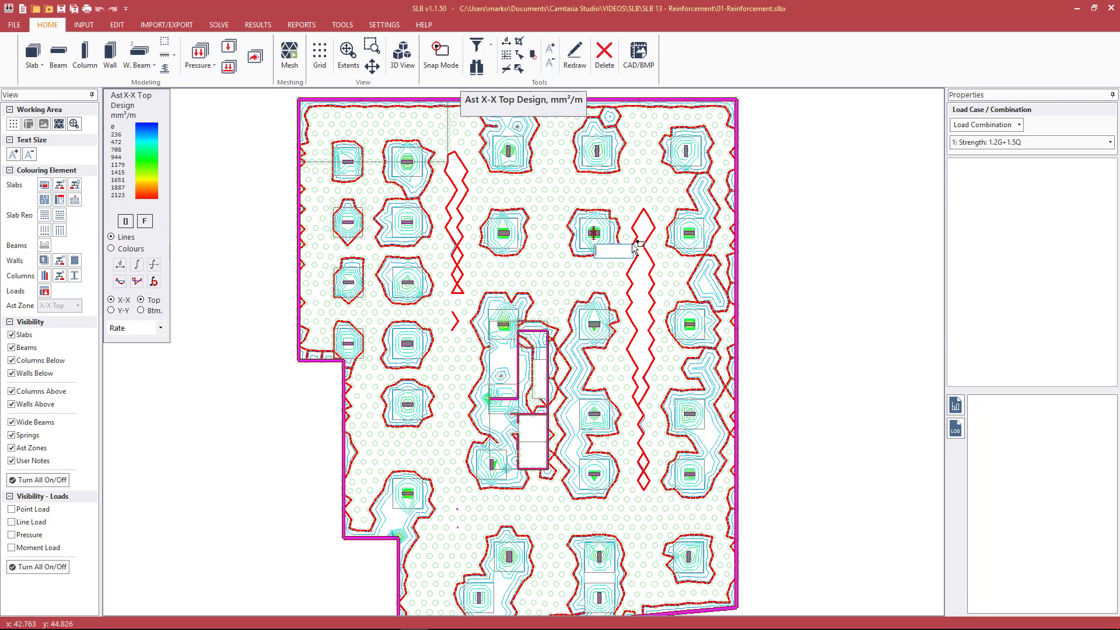
key(Return)
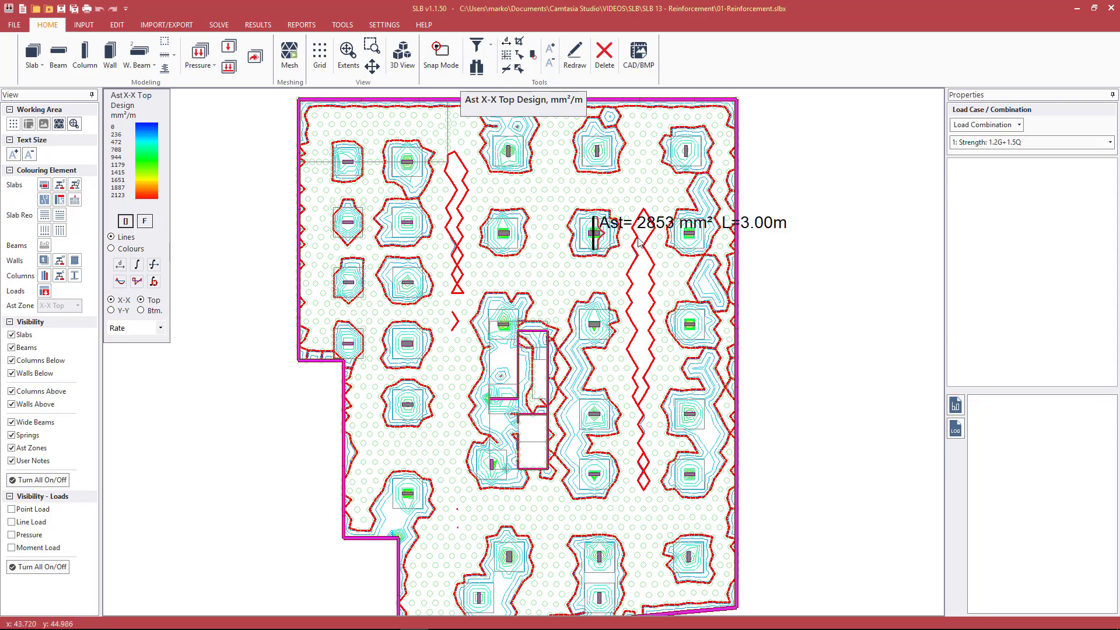
Enlarge the text of the integrated steel label on the plan
click(638, 242)
key(Page_Down)
key(Page_Up)
key(Page_Up)
key(Page_Up)
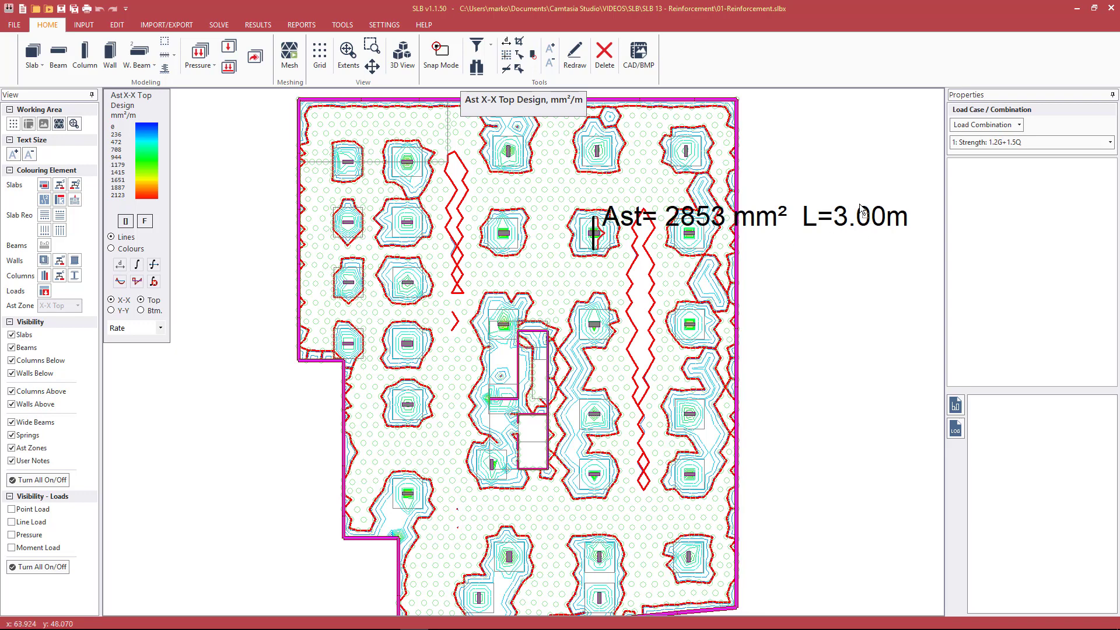
Integrate the X-X top steel between two points about 2.7 m apart across the second-row column in the third line
click(140, 263)
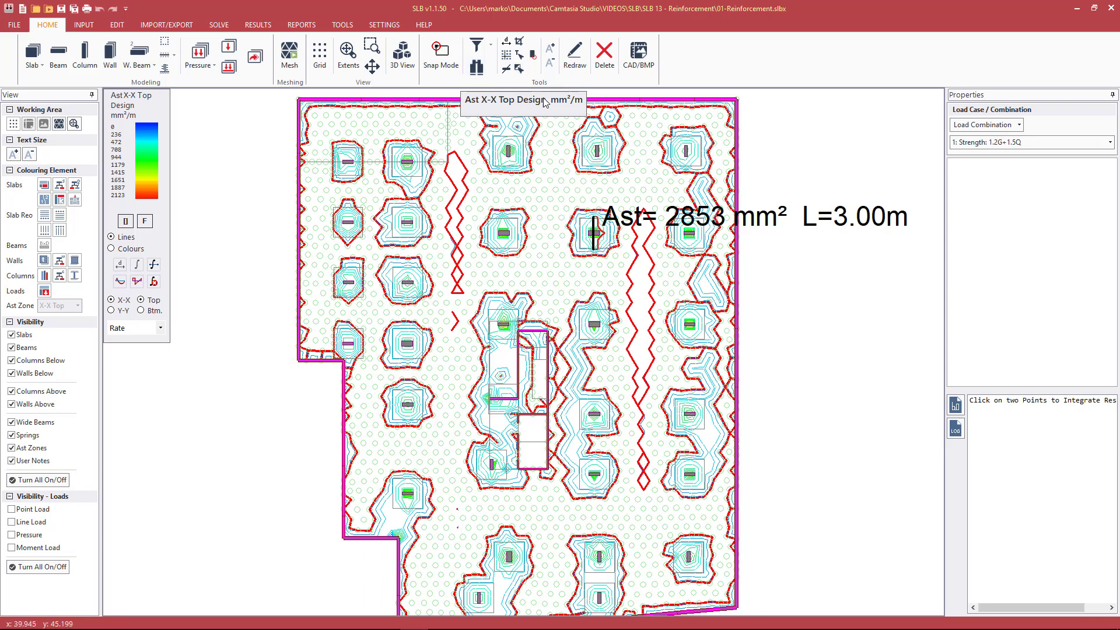
click(519, 40)
click(505, 219)
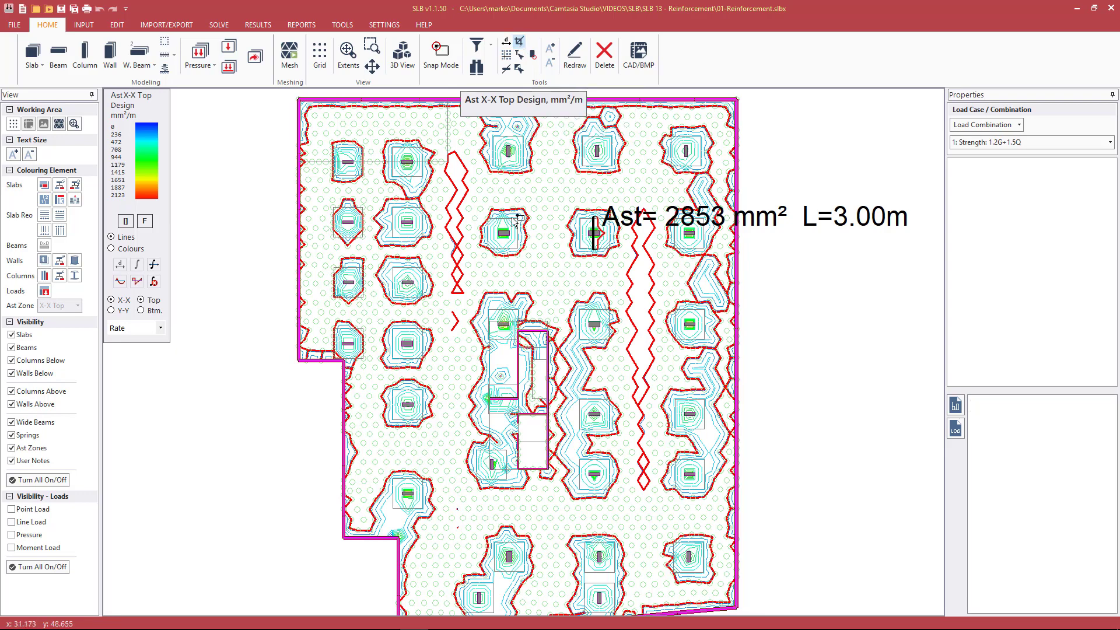
click(510, 277)
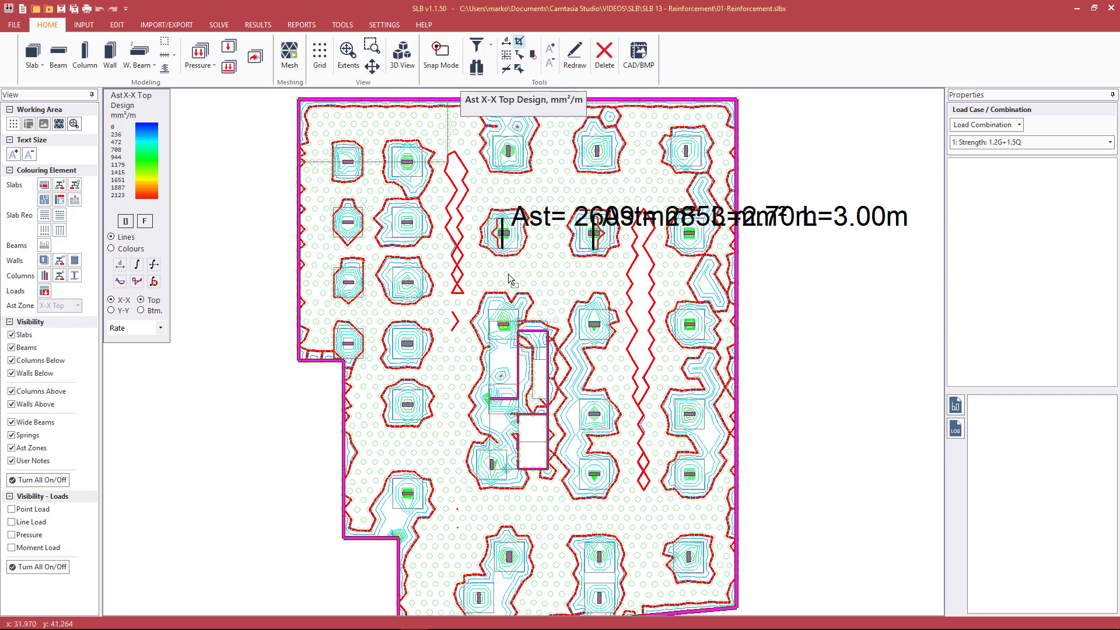
Clear the integrated steel labels and section lines from the plan
scroll(524, 239, up, 1)
scroll(523, 240, up, 1)
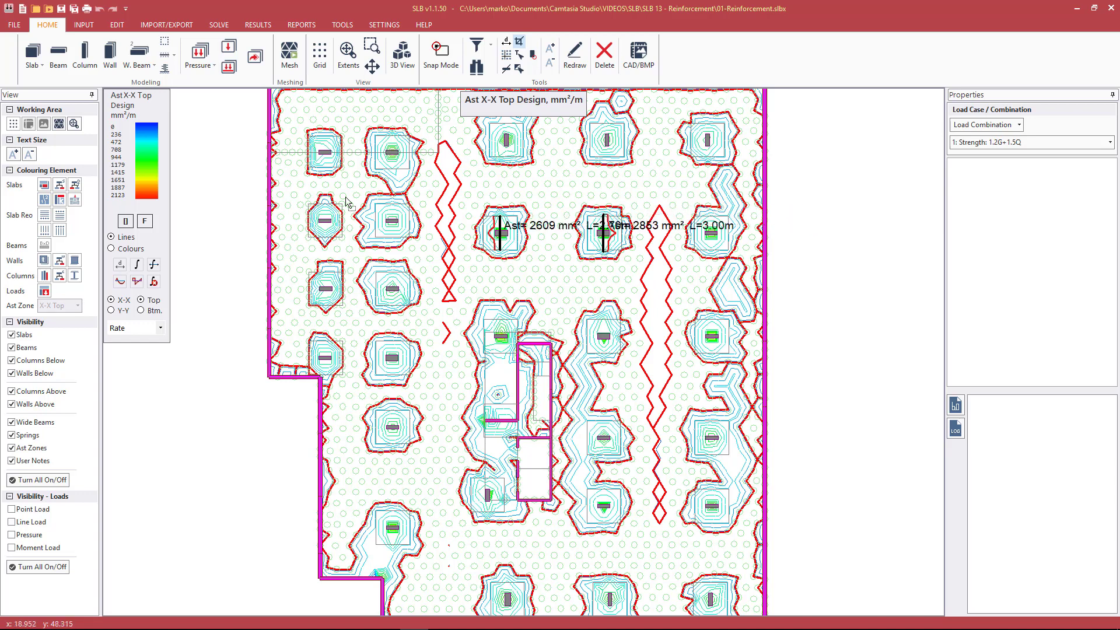
click(155, 282)
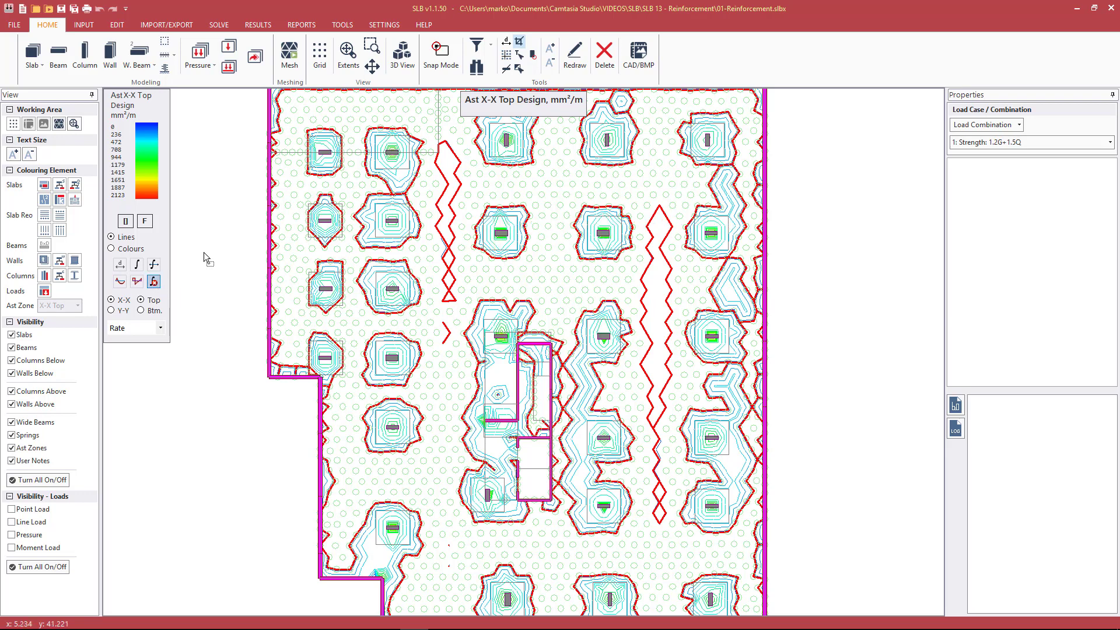
scroll(360, 215, down, 1)
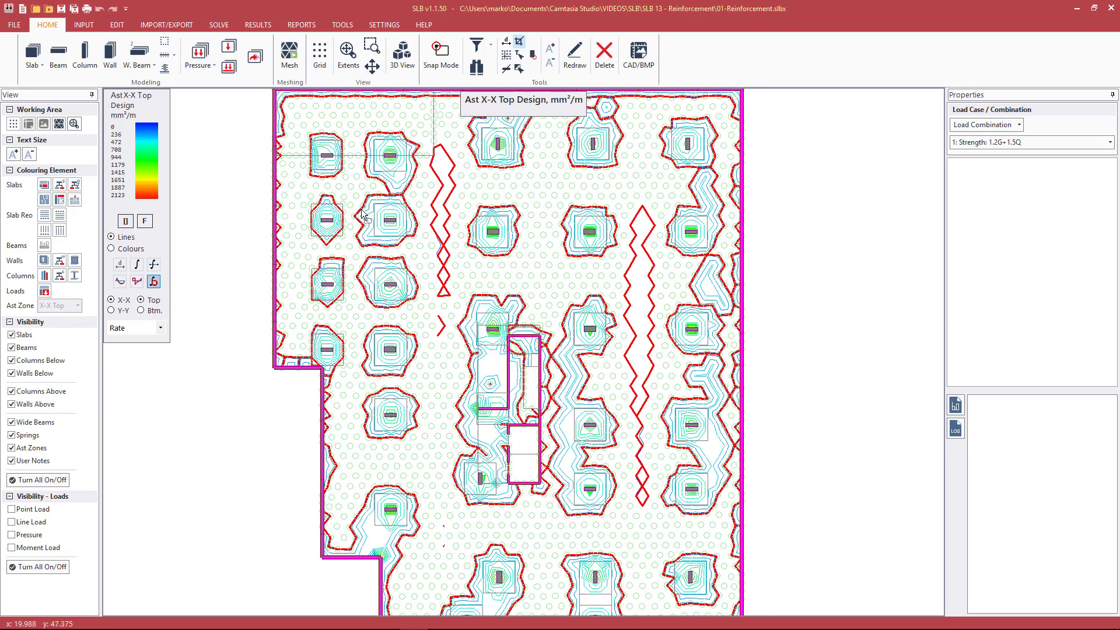
Compare the X-X top and bottom steel rates at points between the first and second column rows
click(530, 188)
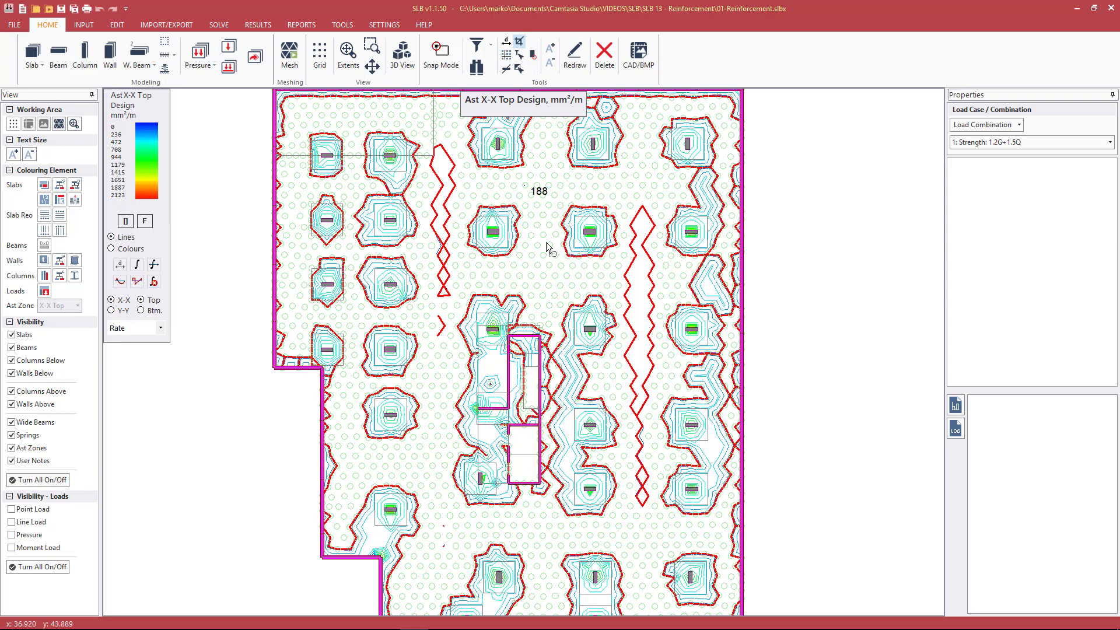
click(584, 185)
click(150, 311)
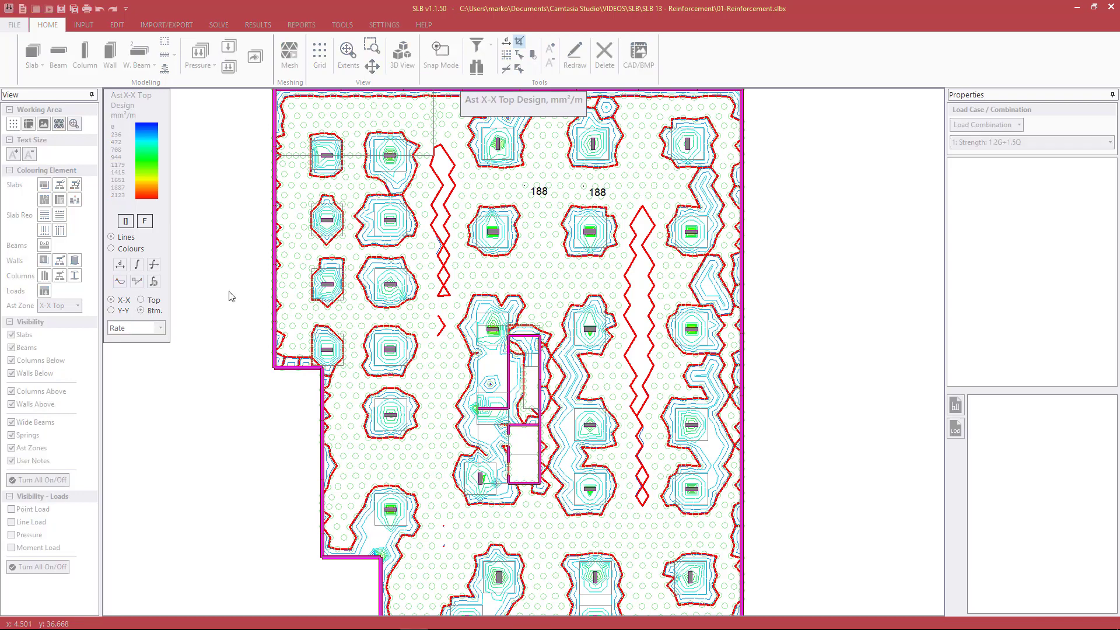
click(585, 187)
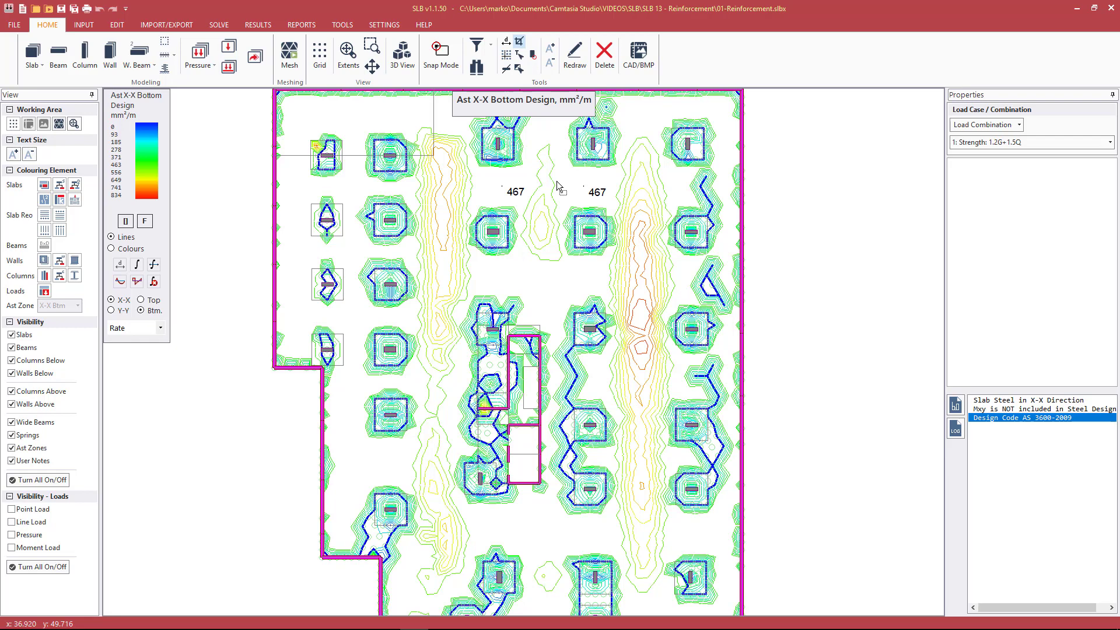
click(151, 300)
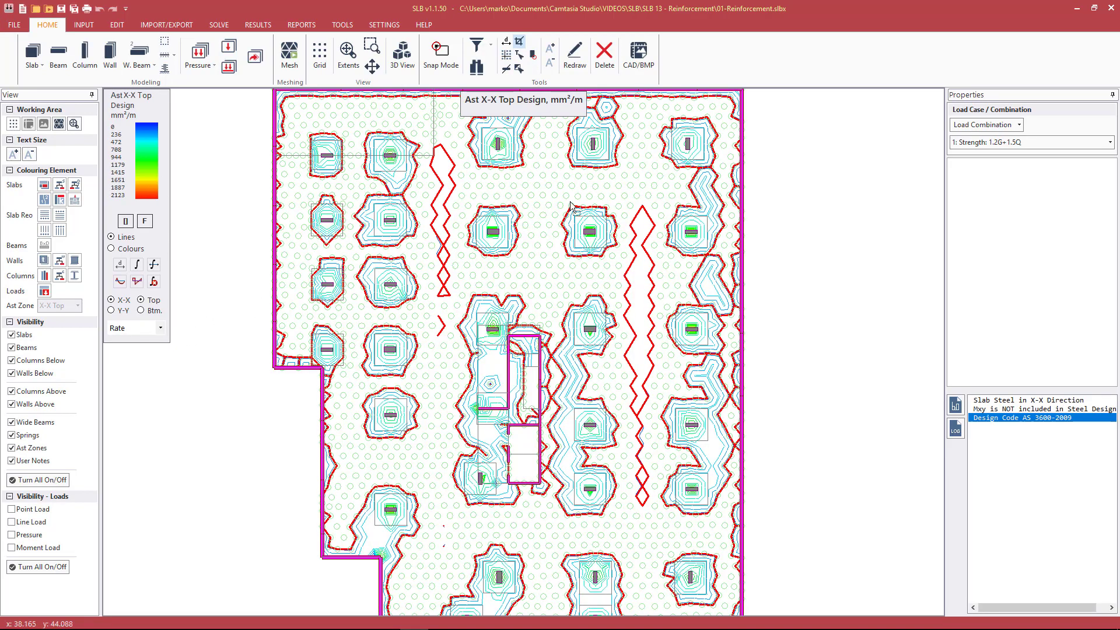
click(513, 186)
click(578, 176)
Query the X-X bottom steel rates at four points down the peak contour band between the fourth and fifth column lines
click(141, 311)
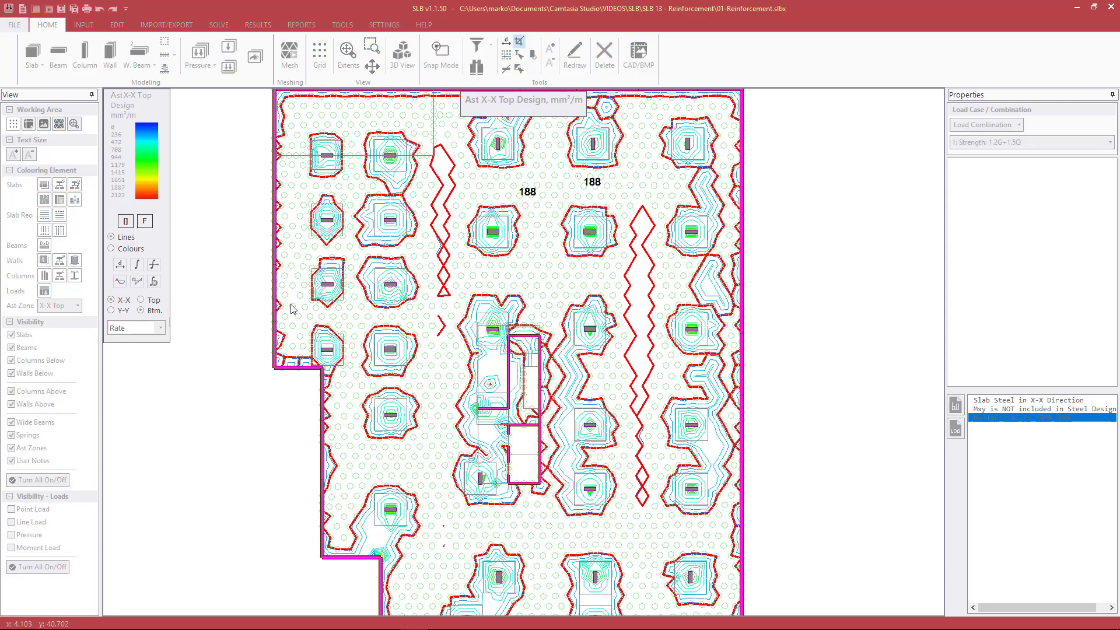
click(636, 278)
click(641, 307)
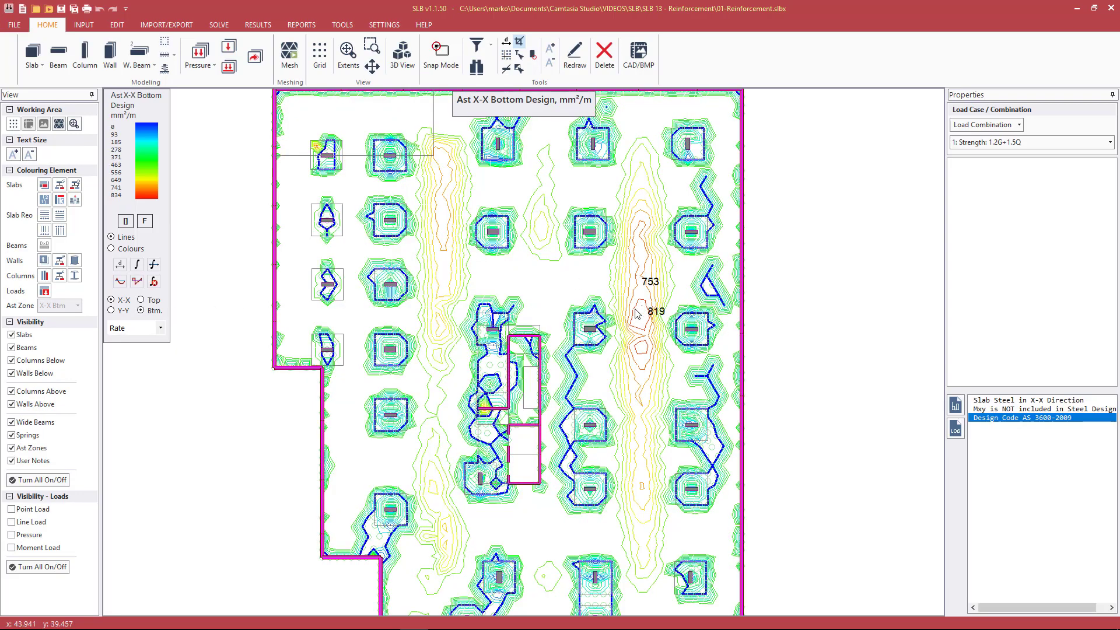
click(642, 327)
click(642, 346)
Query the X-X top steel rates at three points along the same midspan band
click(153, 302)
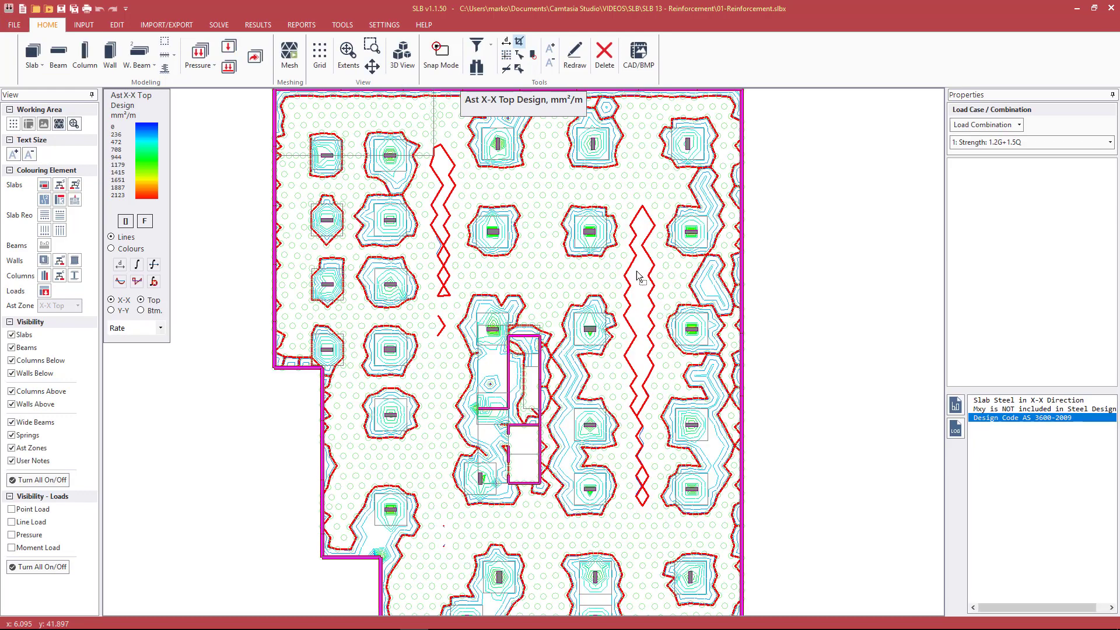
click(641, 266)
click(634, 306)
click(636, 336)
Return to the X-X bottom contours and label the steel rate between the first two columns in the third line
click(165, 313)
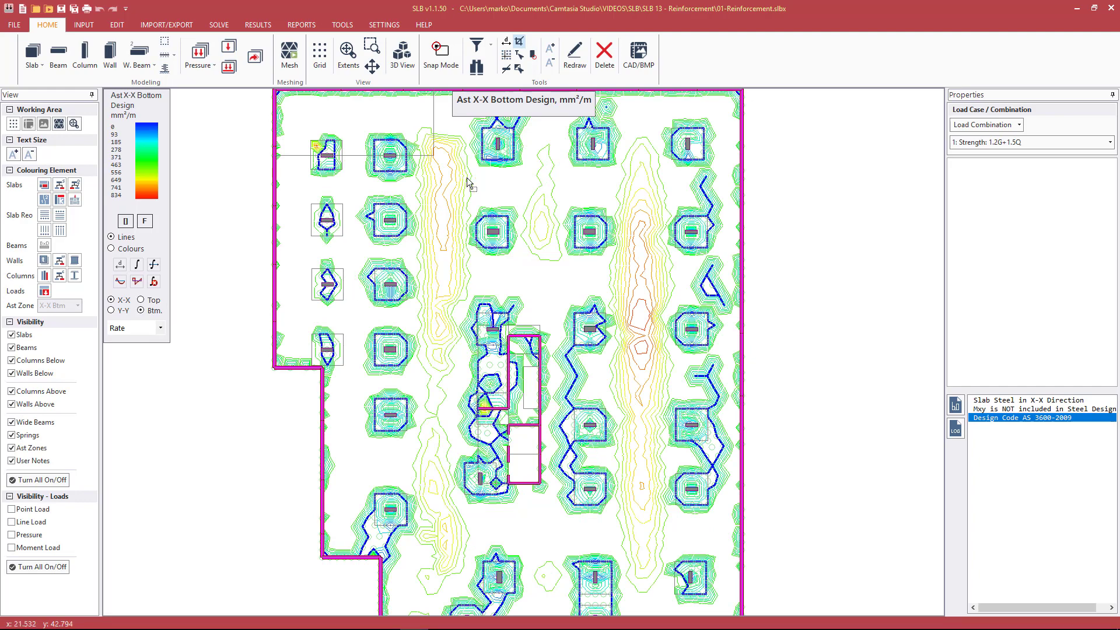
click(502, 187)
scroll(492, 204, up, 2)
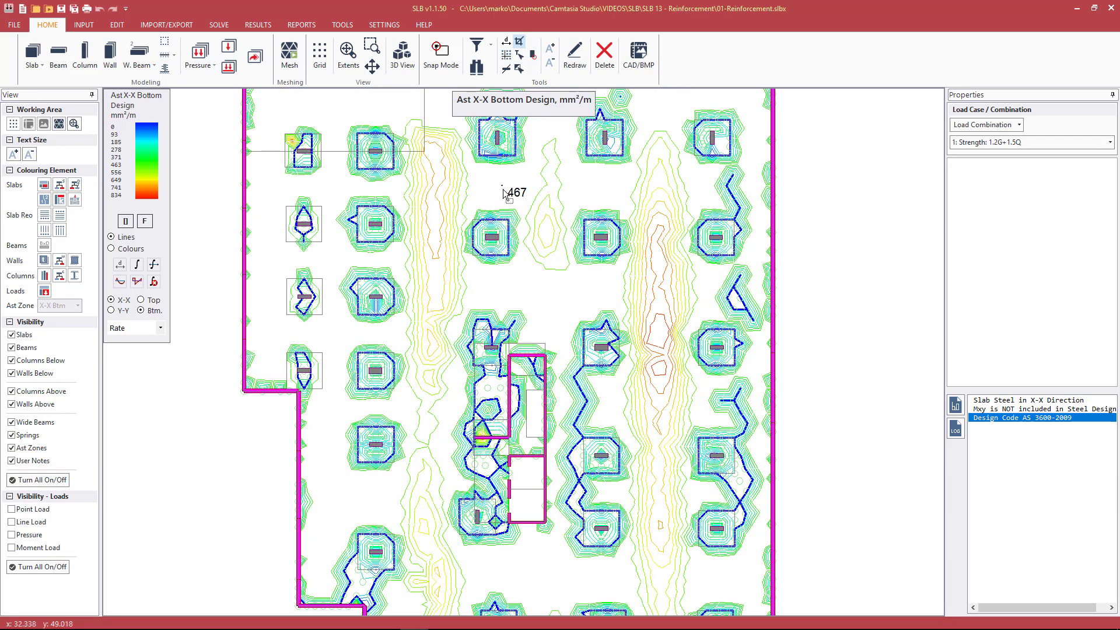
Label the X-X bottom steel rate at the second-row column in the third column line
scroll(540, 223, up, 5)
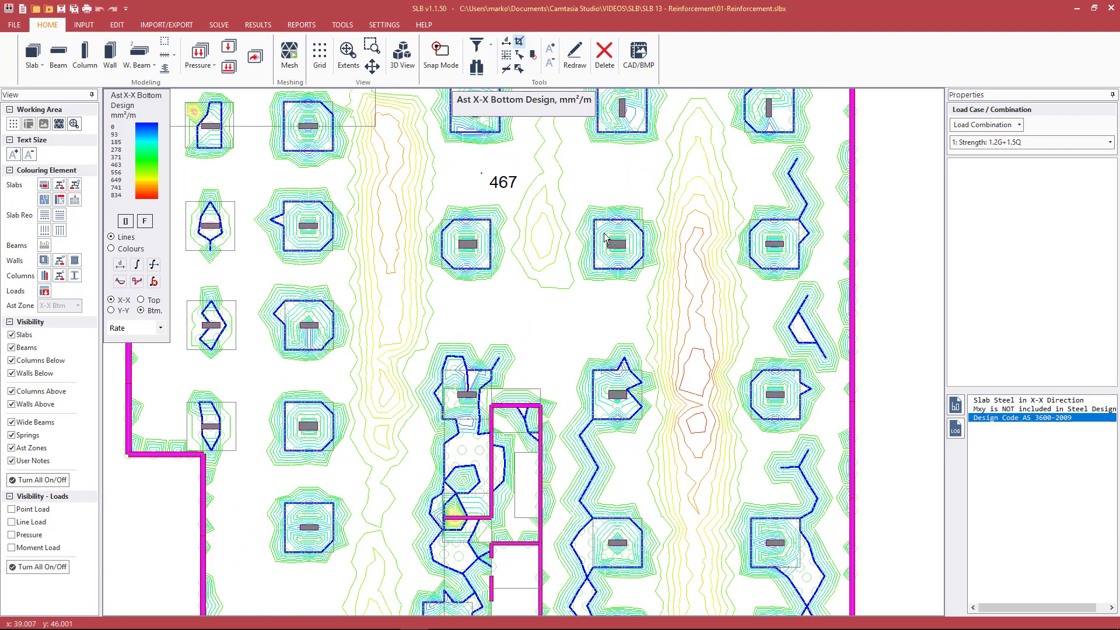
scroll(473, 240, up, 1)
click(447, 235)
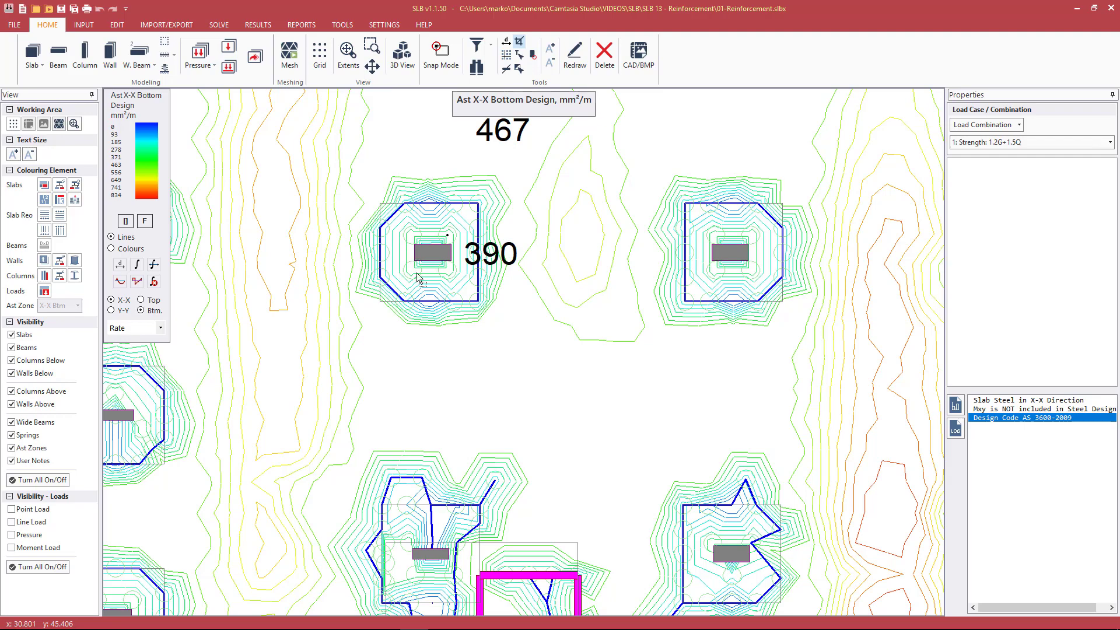
scroll(430, 300, down, 4)
scroll(430, 304, down, 3)
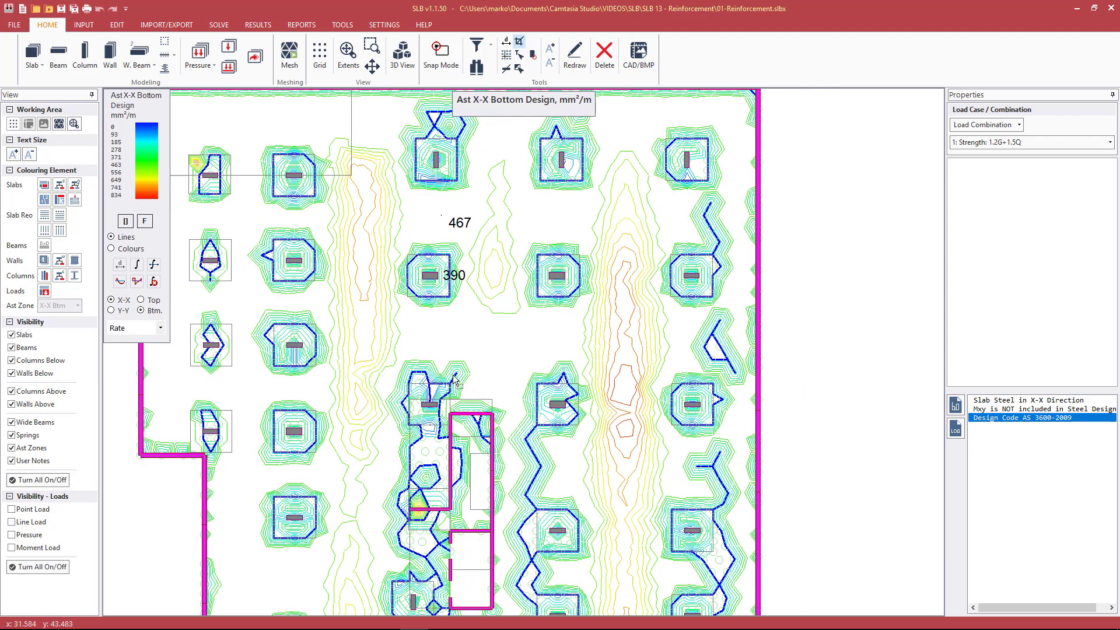
scroll(423, 473, down, 1)
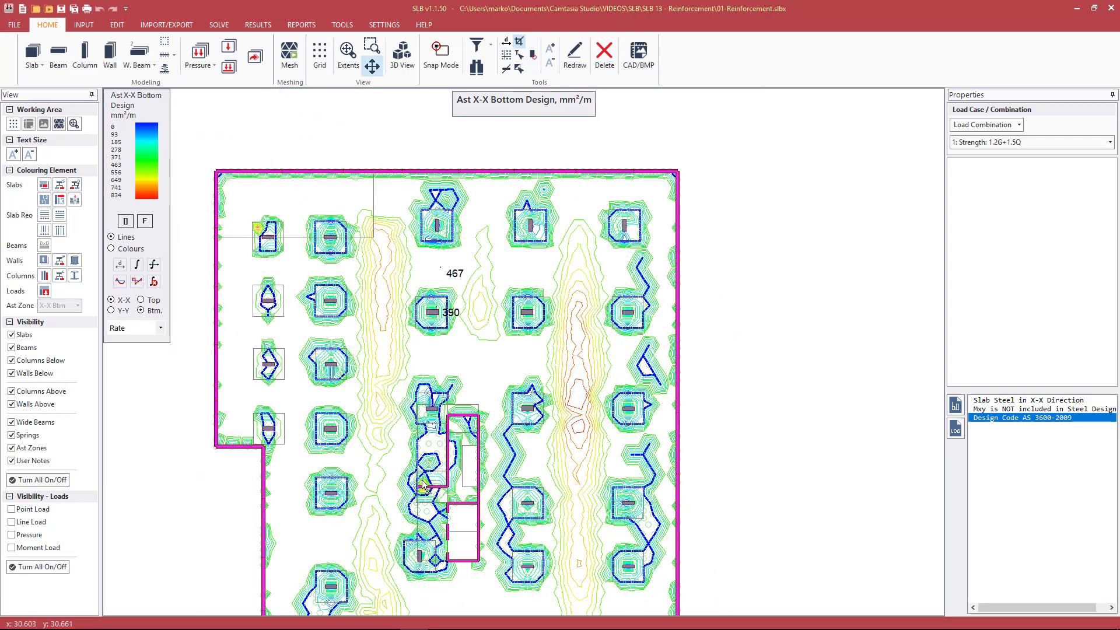
middle_drag(424, 478, 422, 360)
scroll(450, 458, down, 1)
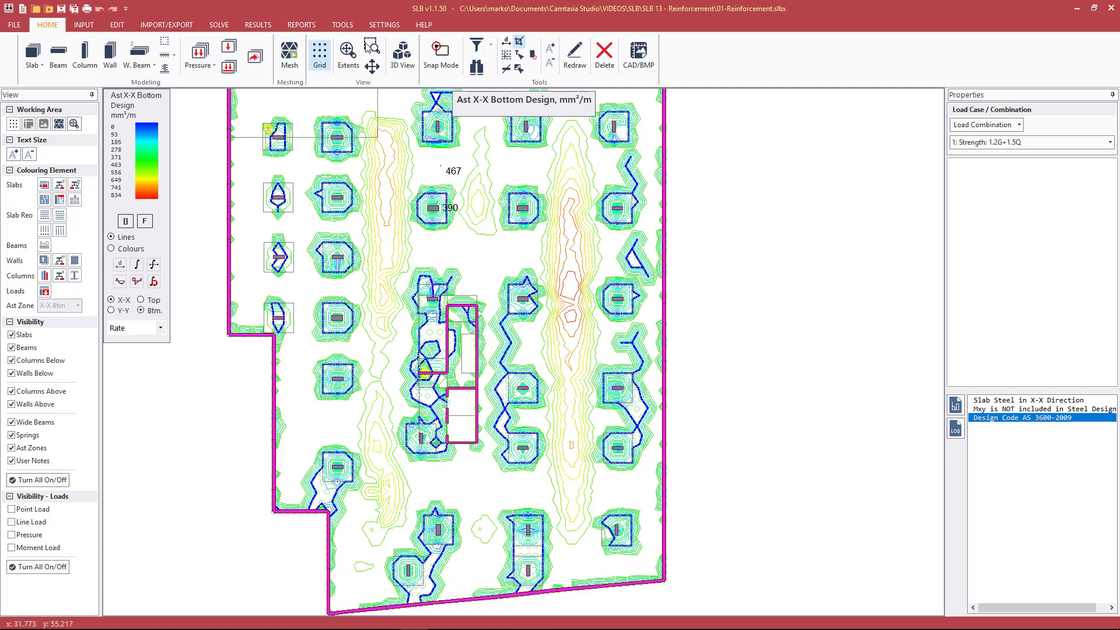
click(347, 55)
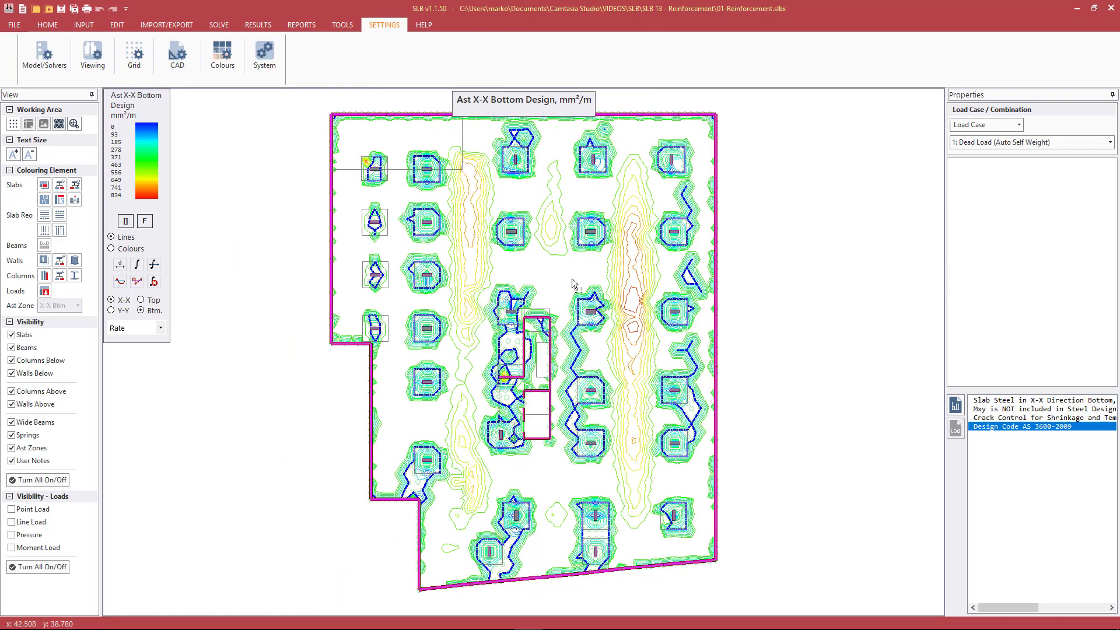
Query the X-X bottom steel rates at five points outside the contour bands, from the upper slab corner to the lower bays
click(558, 260)
click(533, 268)
ctrl+scroll(538, 273, up, 5)
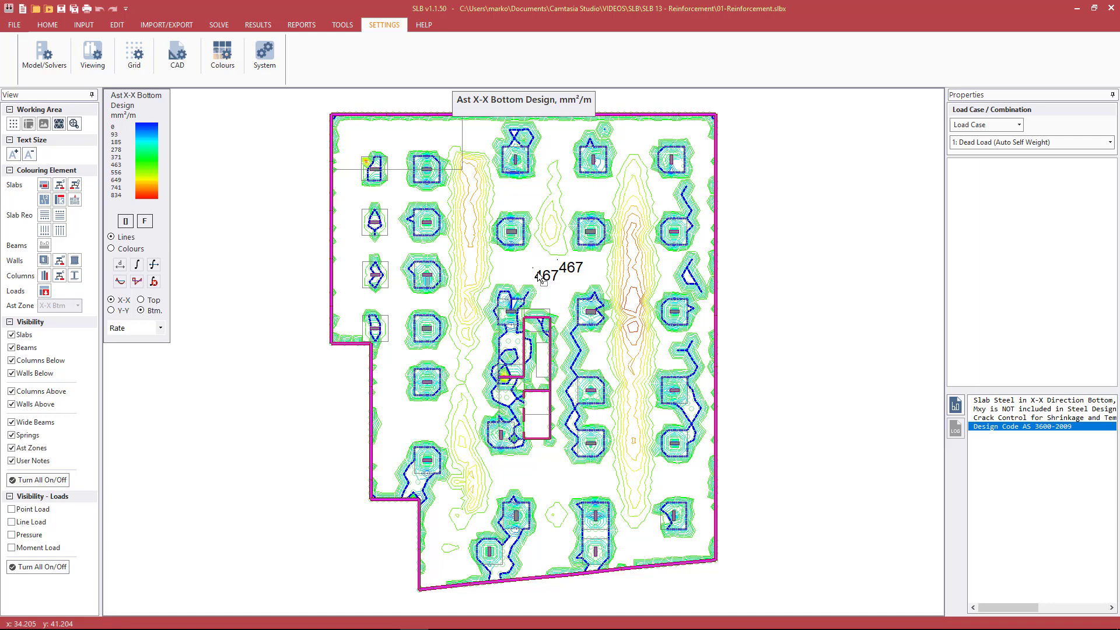
click(499, 195)
click(404, 142)
click(552, 482)
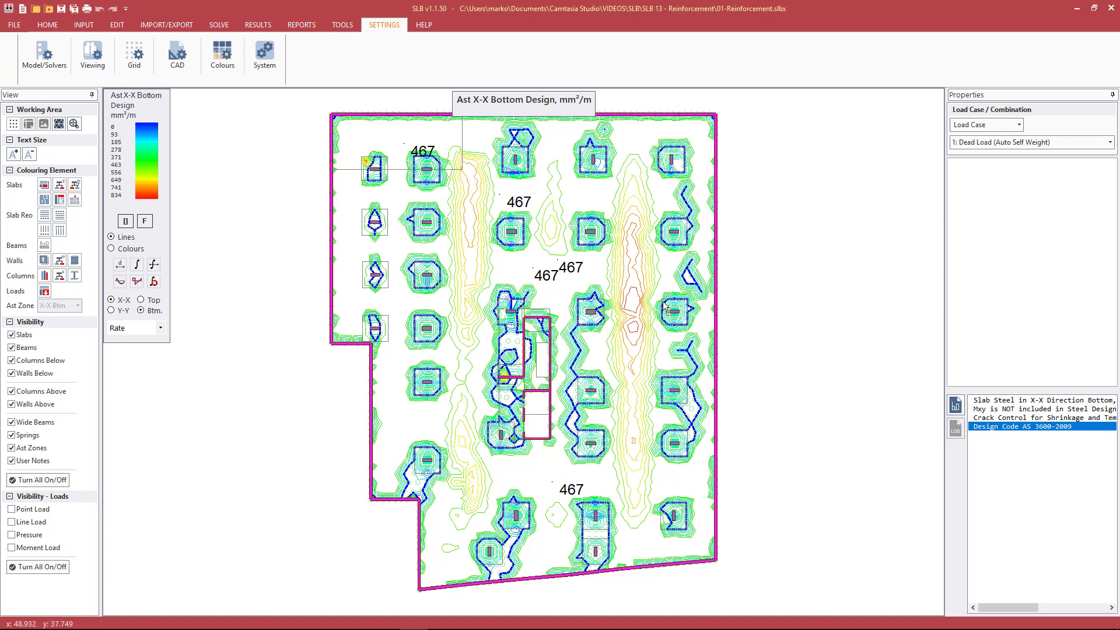
Query the X-X bottom steel rates along the two vertical midspan bands, including three points down the fourth-to-fifth column line band
click(626, 243)
click(632, 277)
click(631, 309)
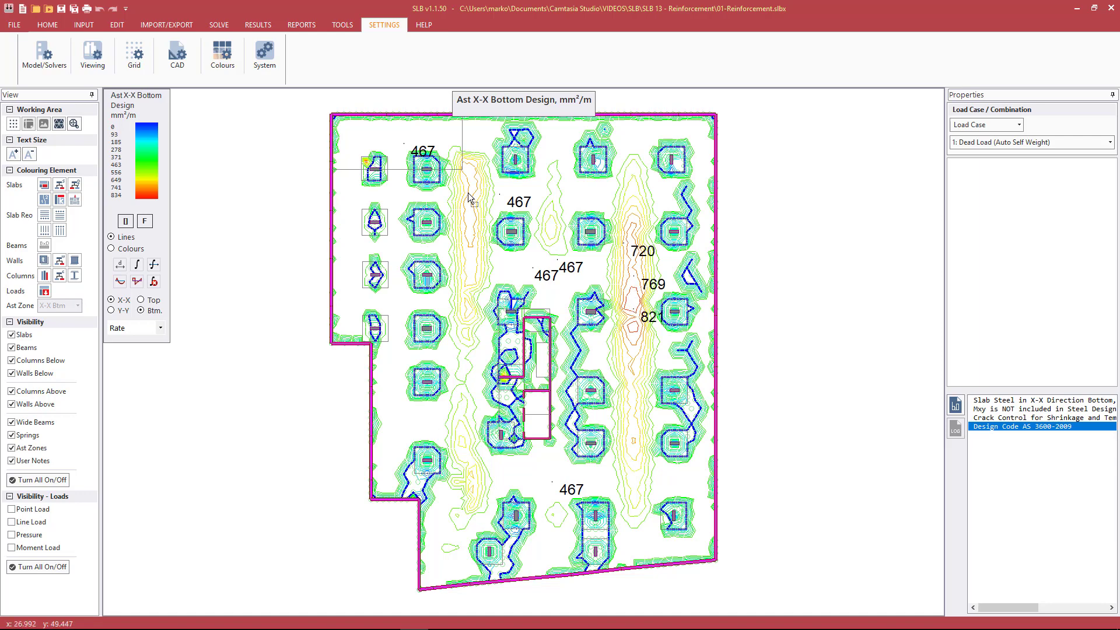
click(470, 193)
click(639, 137)
Show the Y-Y bottom steel contours and label the rates at points in the bays between the columns
click(119, 310)
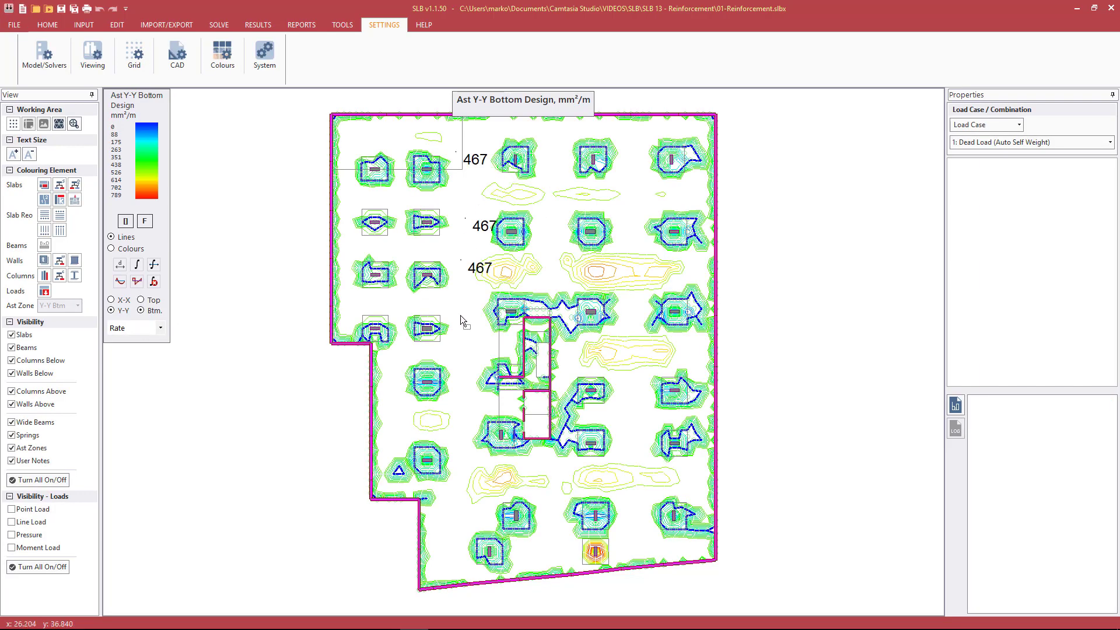
click(460, 317)
click(557, 210)
click(638, 152)
Show the Y-Y top steel contours and label the rates at three points below the first column row and three further down the span
click(153, 300)
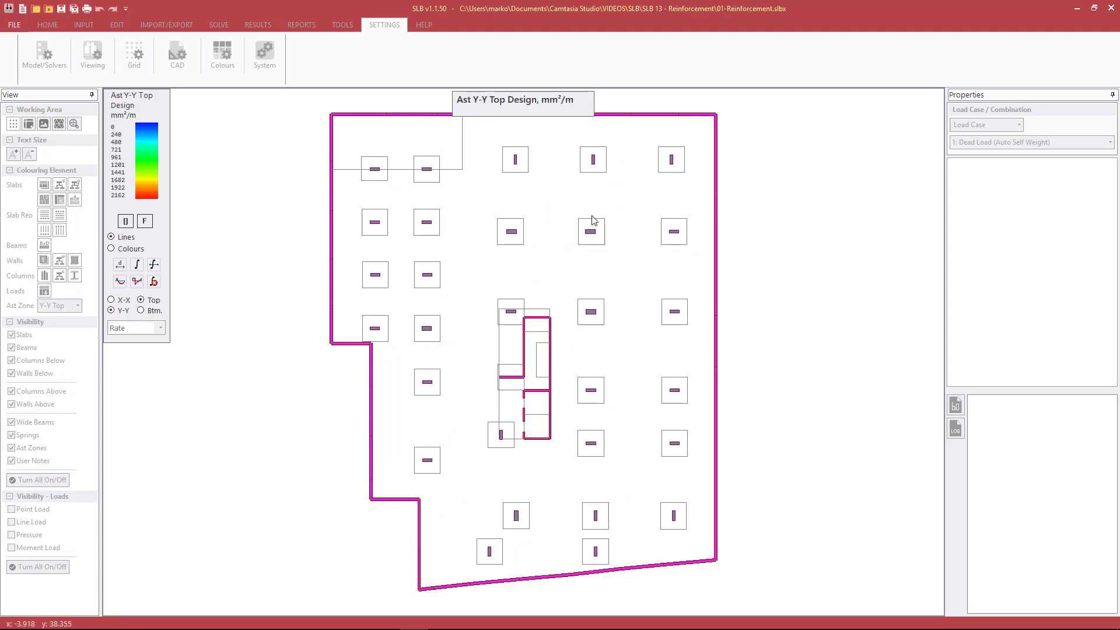
click(624, 193)
click(566, 193)
click(471, 193)
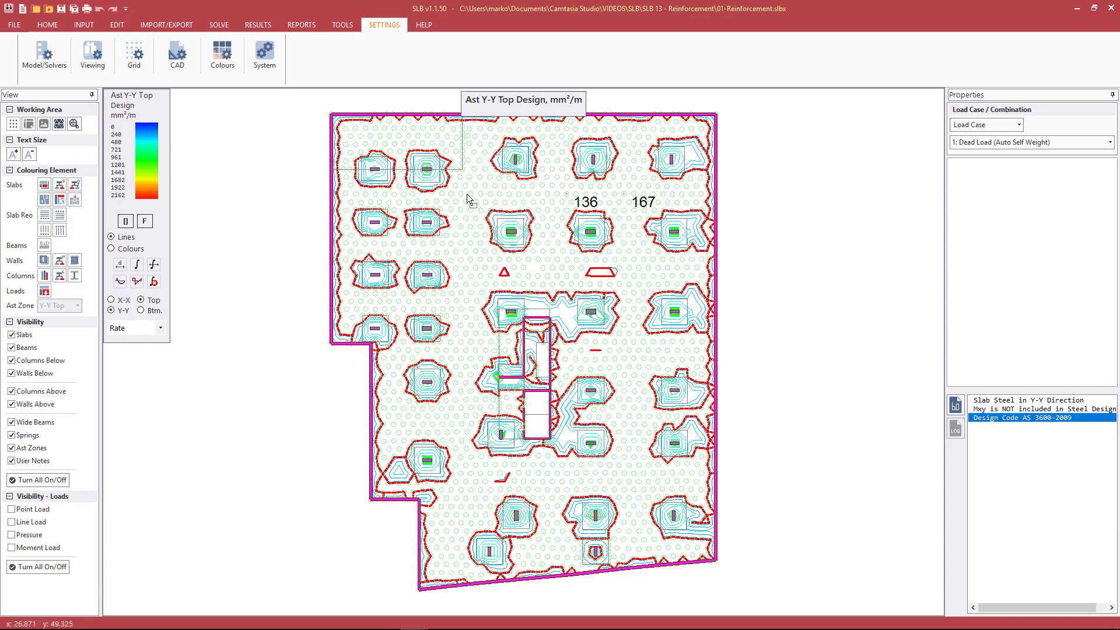
click(460, 243)
click(466, 284)
click(460, 342)
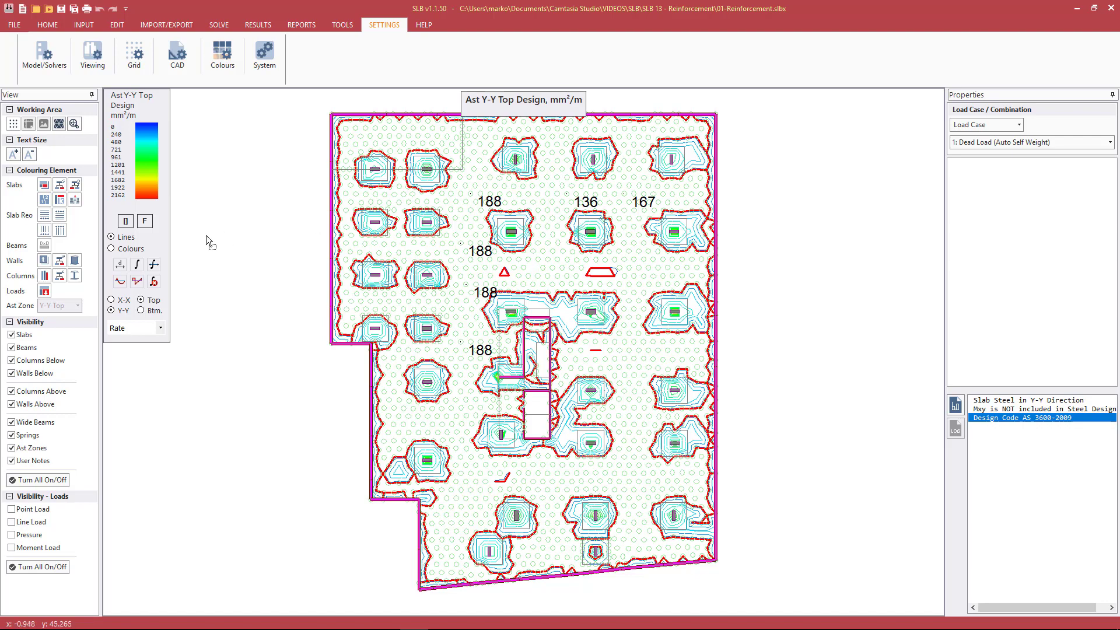
Query the Y-Y top steel rates over the second-row columns in the third and fourth lines and the third-row column in the fourth line
scroll(506, 214, up, 3)
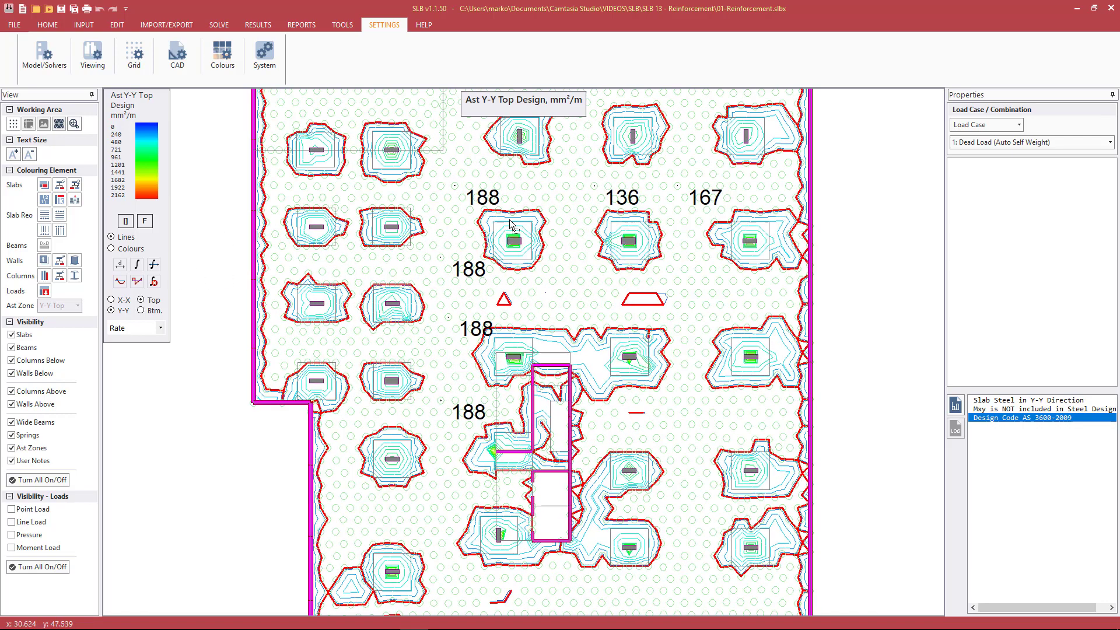
click(505, 235)
click(505, 252)
click(653, 236)
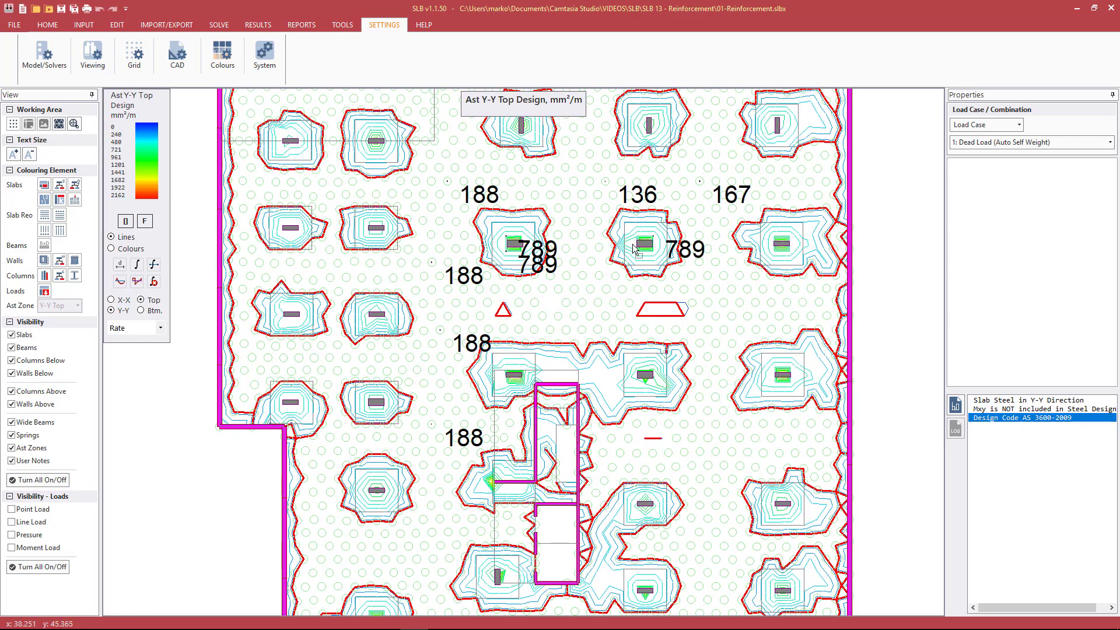
click(639, 251)
click(644, 251)
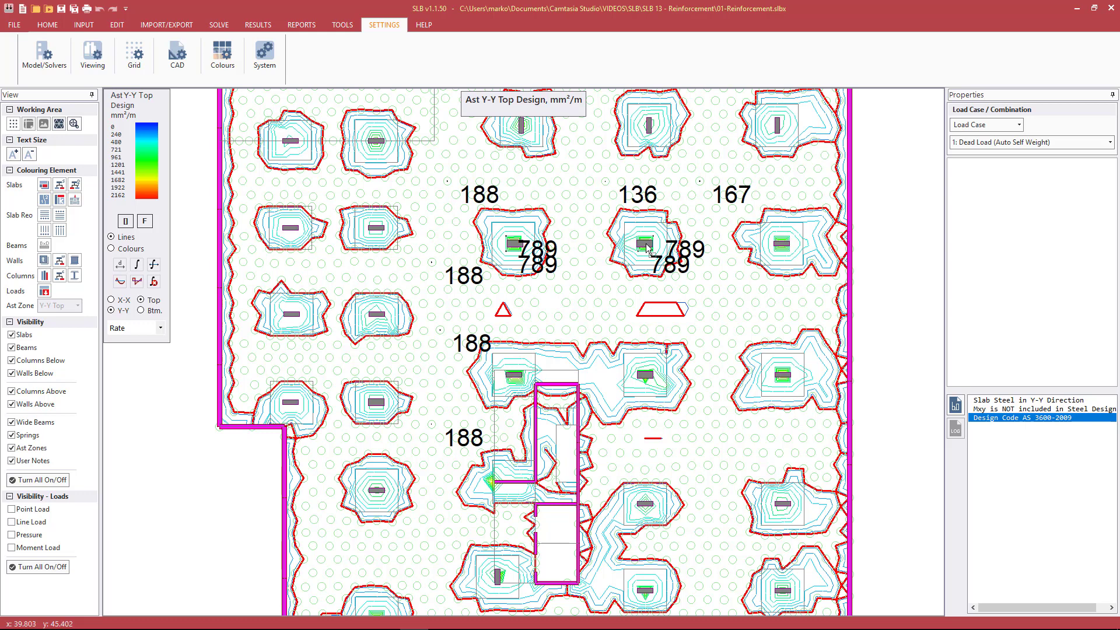
click(650, 378)
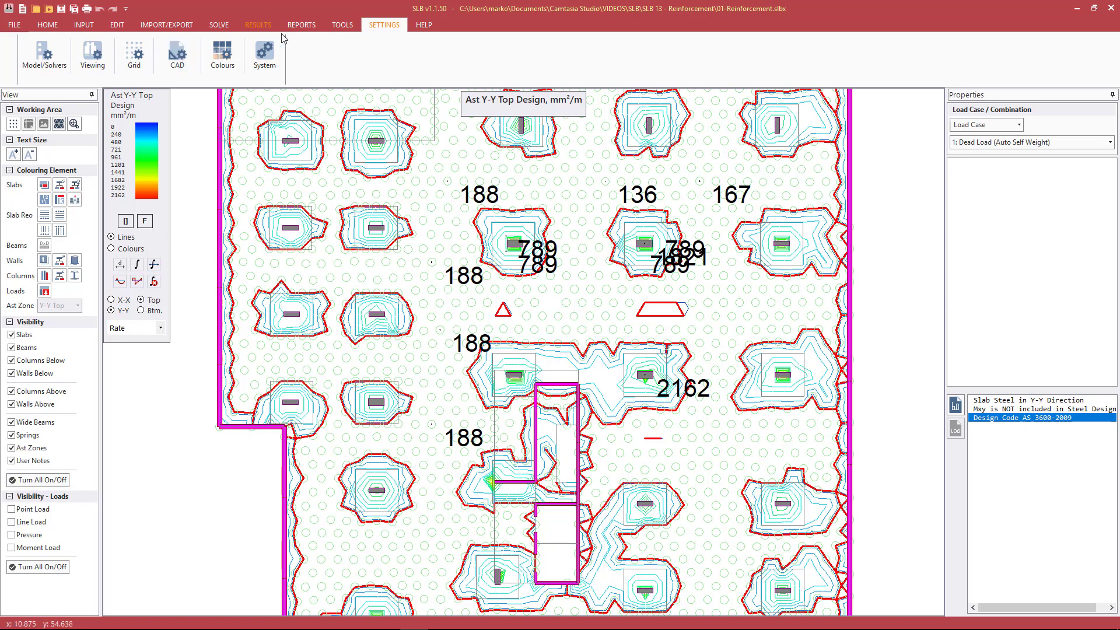
Integrate the Y-Y top steel over a 3 m width centred on the third-row column in the fifth line
click(42, 25)
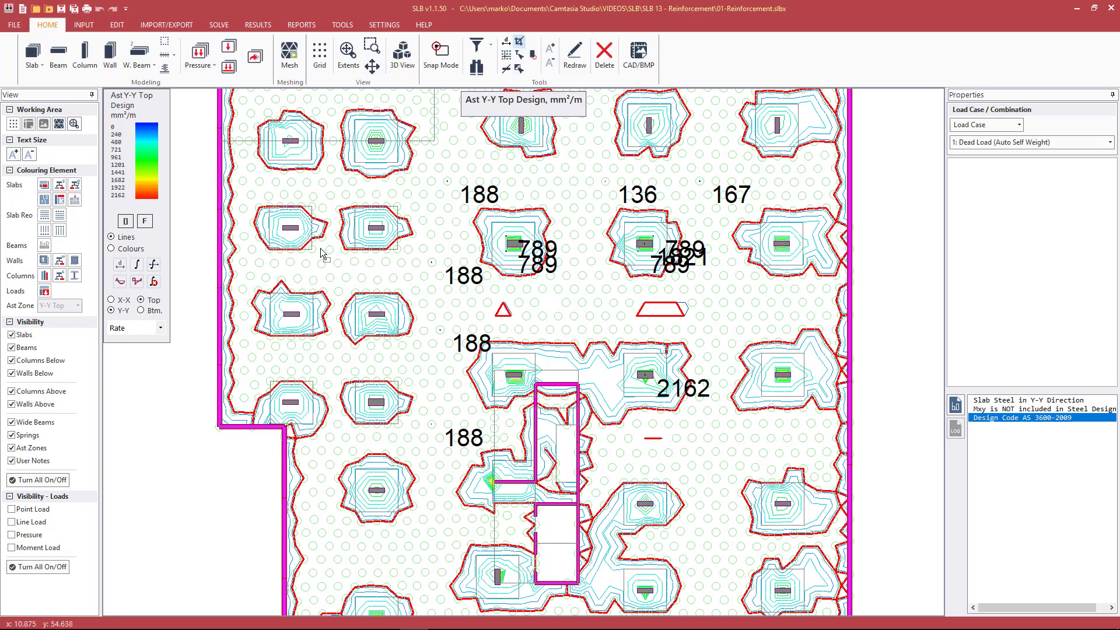
click(154, 266)
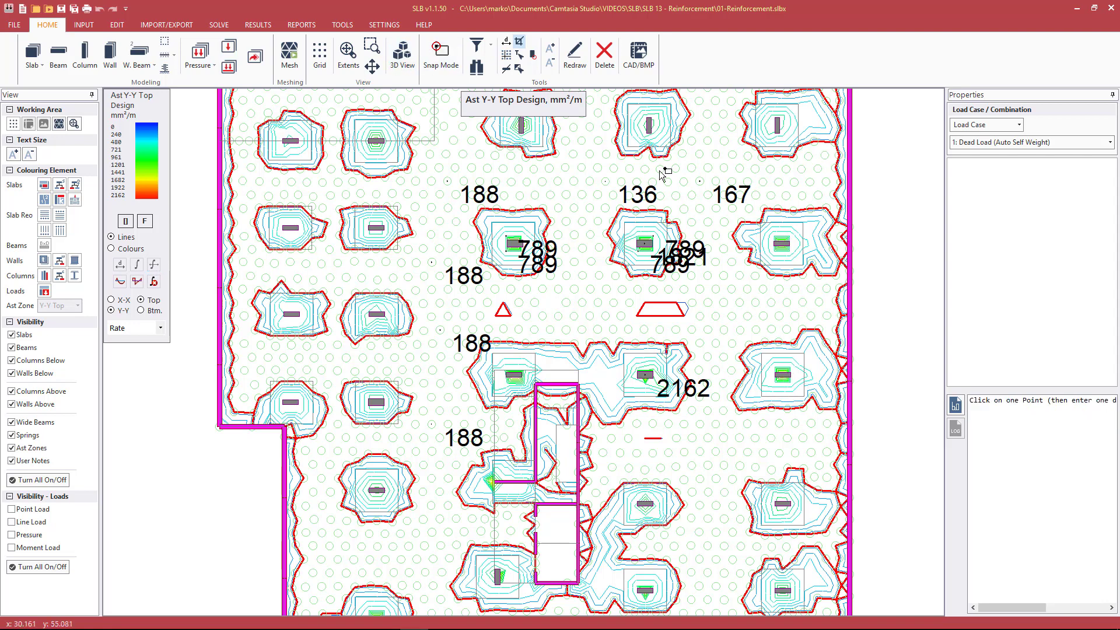
click(784, 377)
text(3)
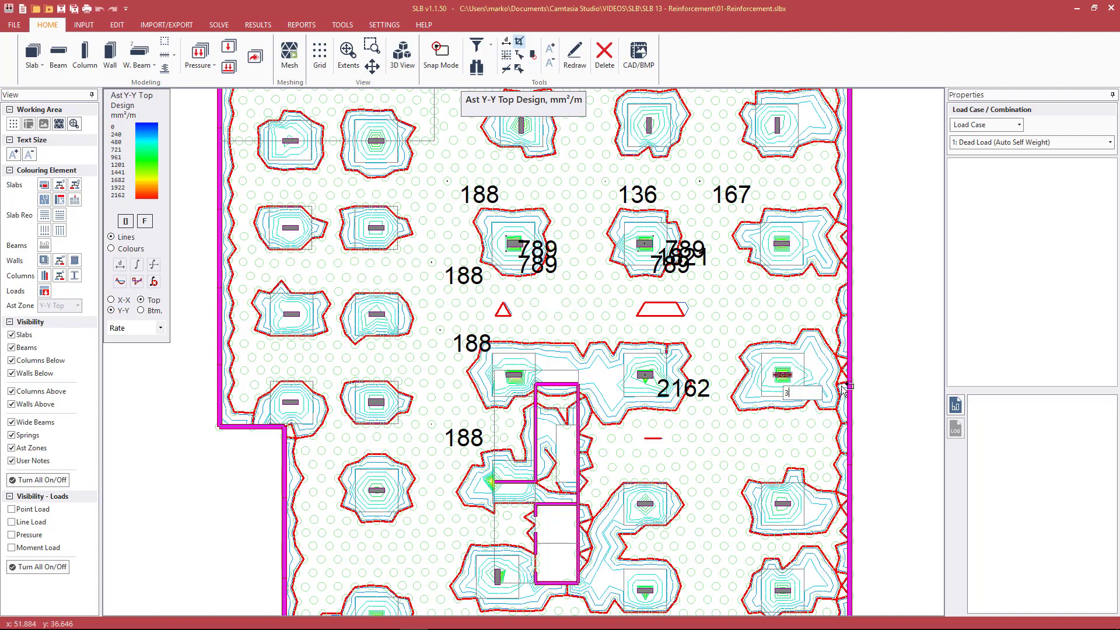
key(Return)
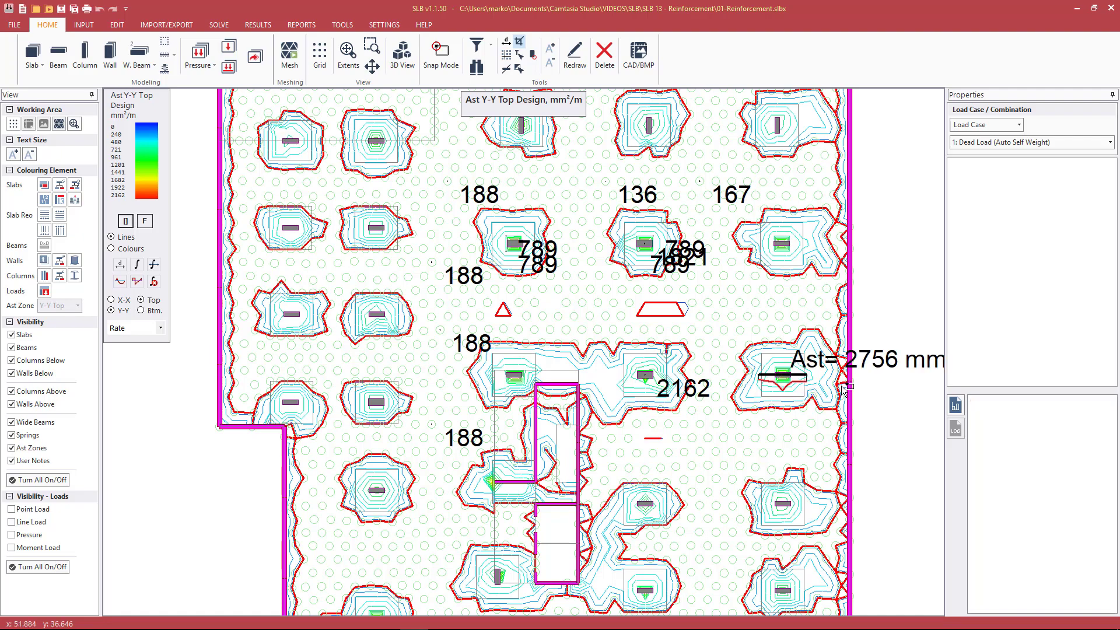
scroll(807, 379, down, 2)
scroll(806, 379, up, 2)
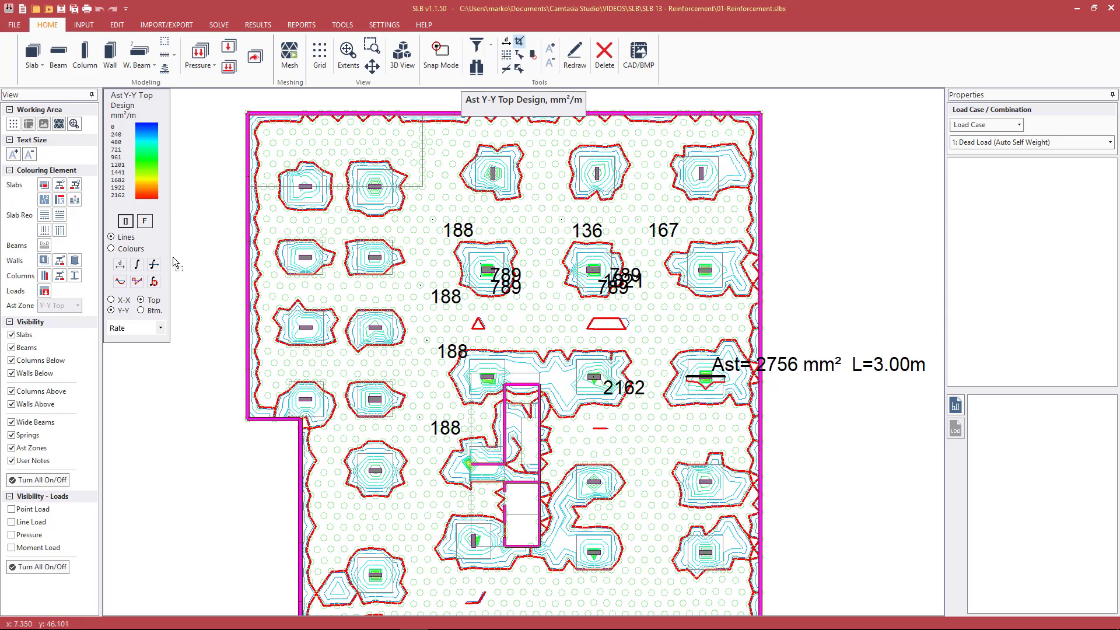
Integrate the Y-Y top steel over a 3 m width centred on the third-row column in the second line
click(154, 265)
click(377, 329)
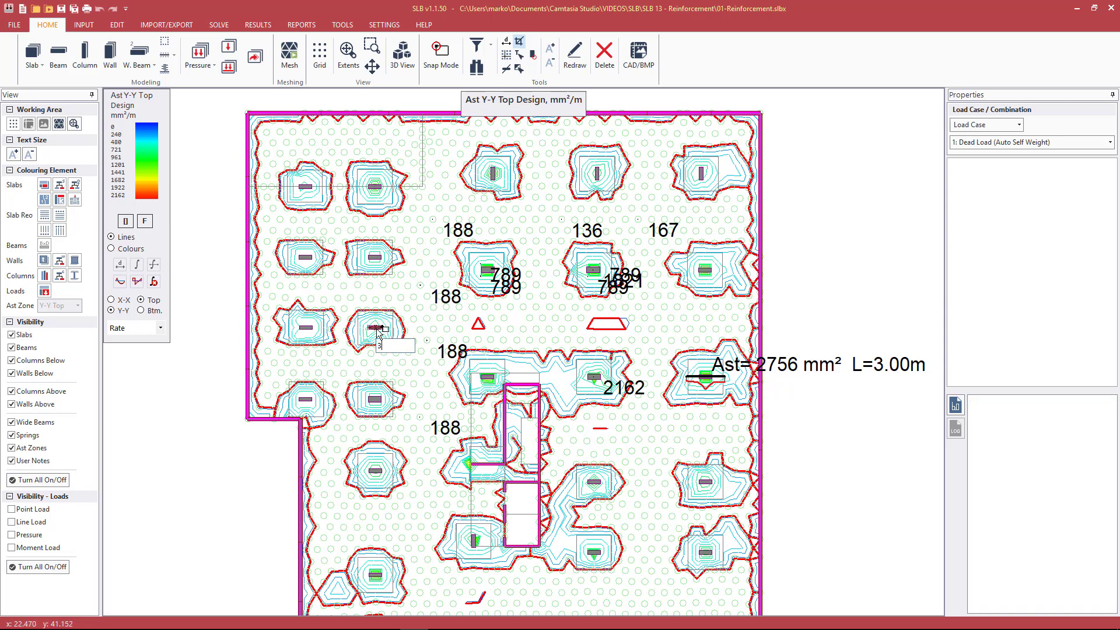
text(3)
key(Return)
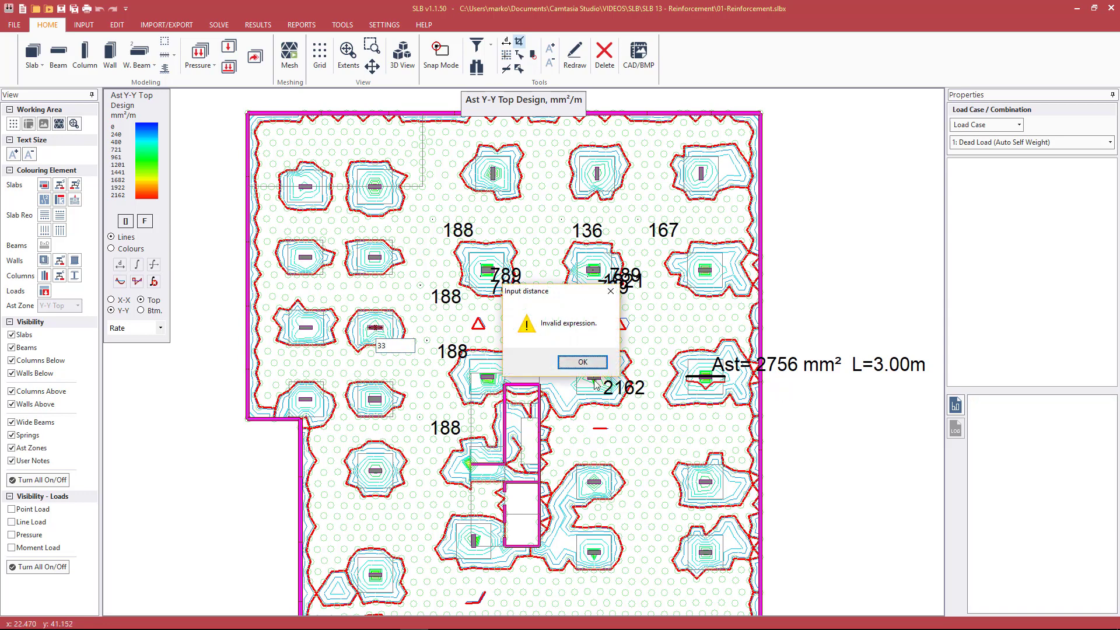
click(582, 362)
key(Return)
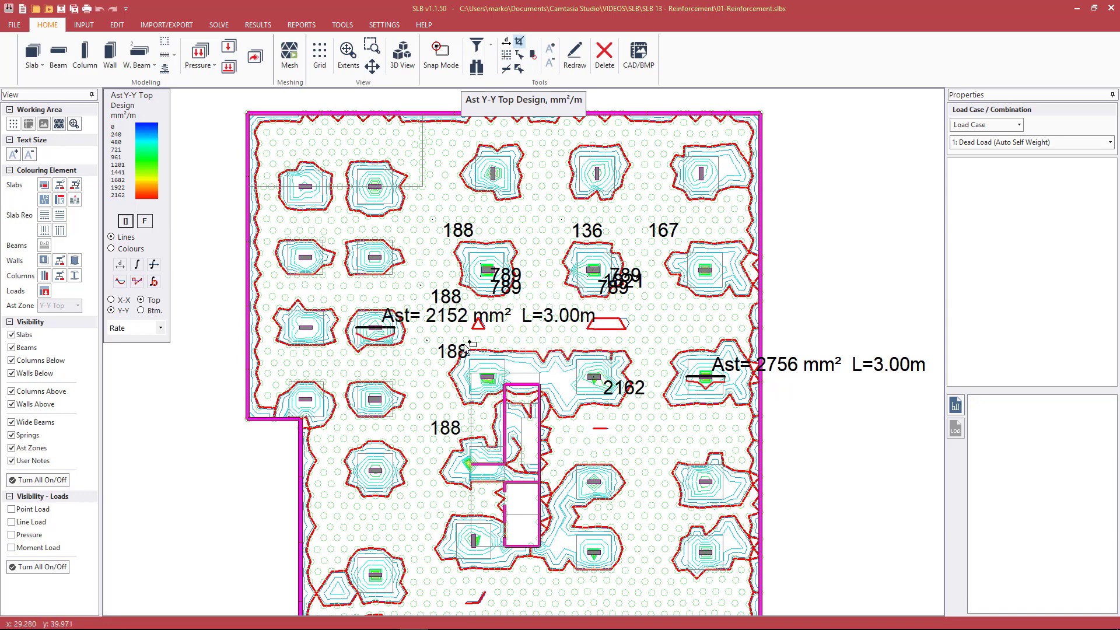
scroll(421, 220, down, 3)
scroll(548, 592, up, 2)
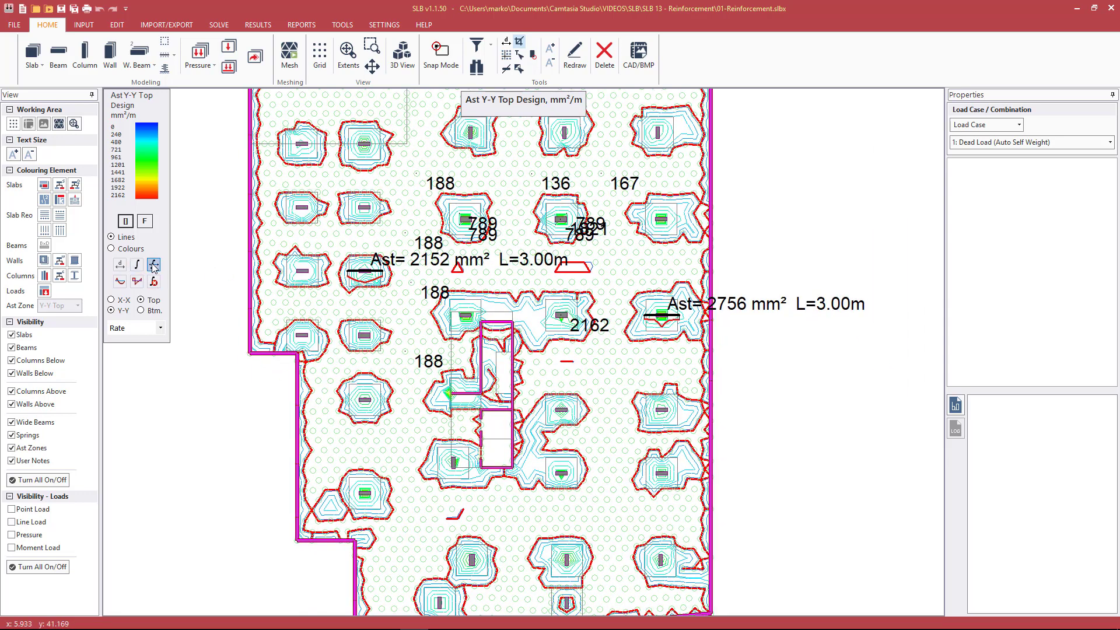
Integrate the Y-Y top steel over a 3 m width centred on the fifth-row column in the fourth line
click(155, 282)
click(565, 475)
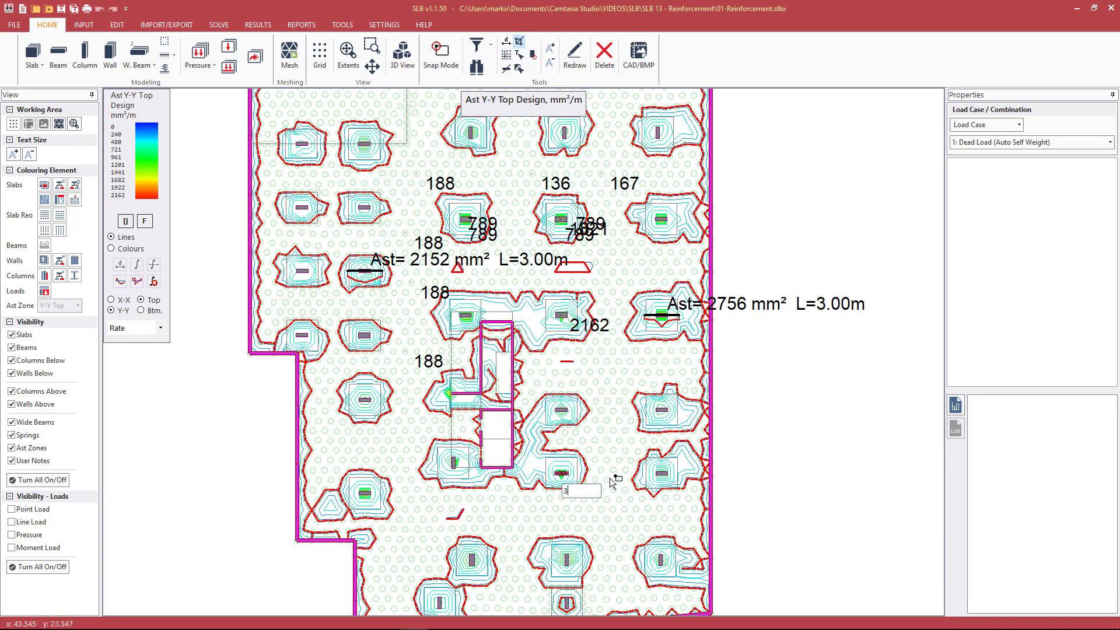
key(Return)
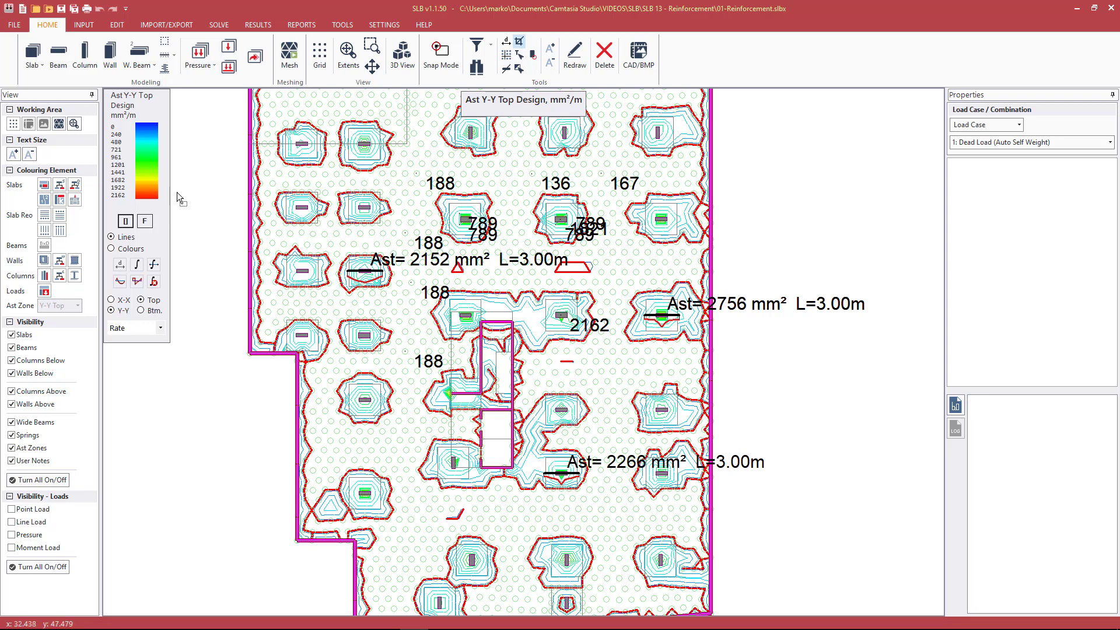
Show the X-X top contours and integrate the steel over 3 m at the third-row column in the fourth line
click(124, 300)
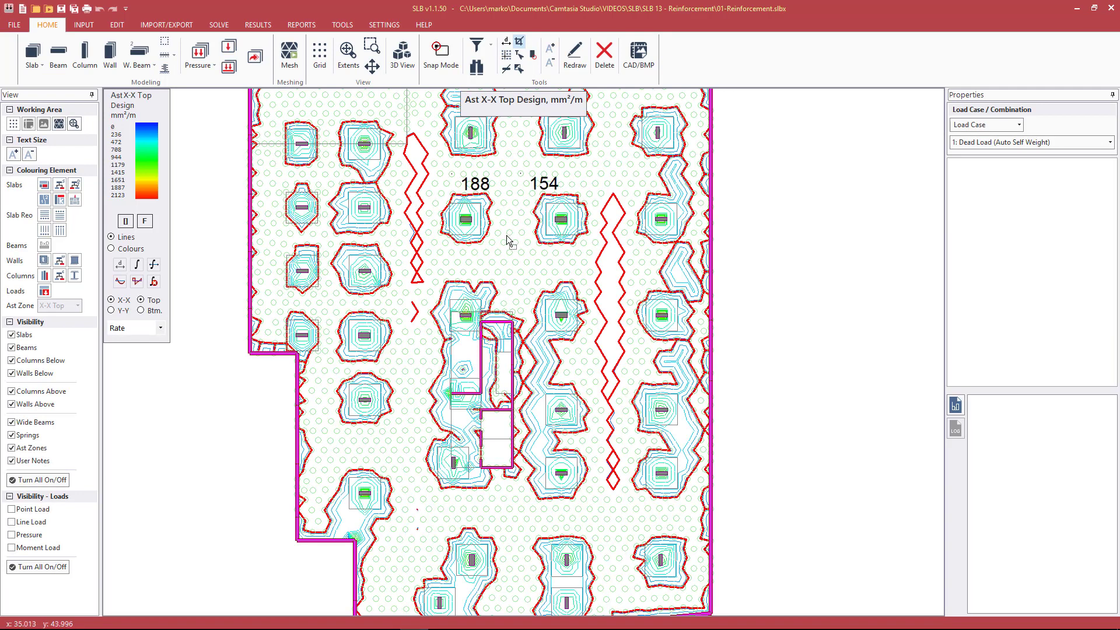
click(153, 264)
click(561, 316)
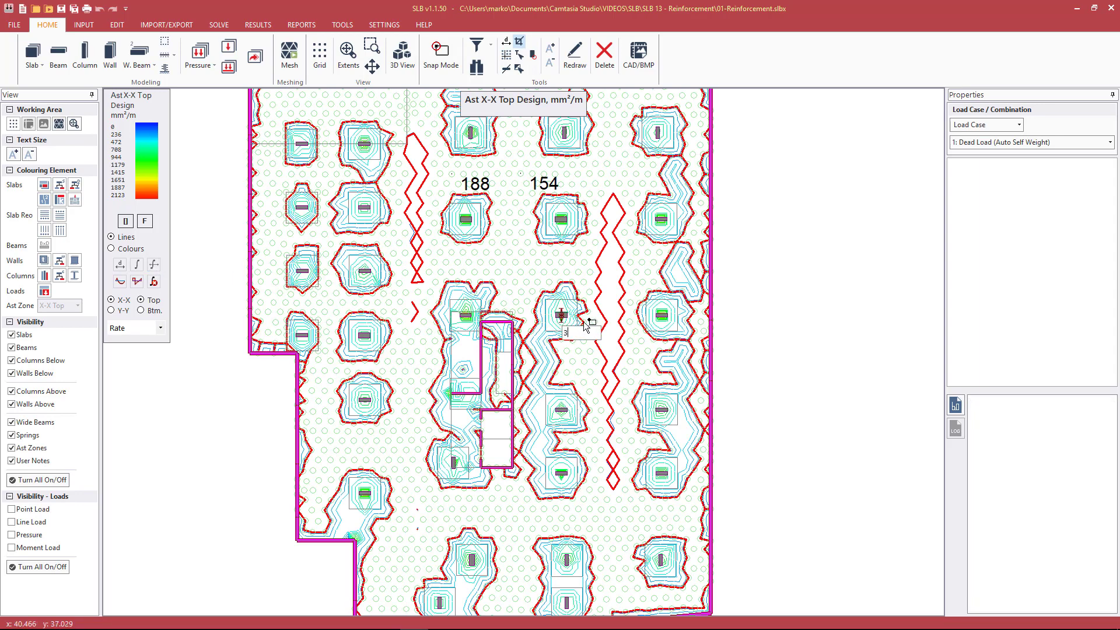
text(3)
key(Return)
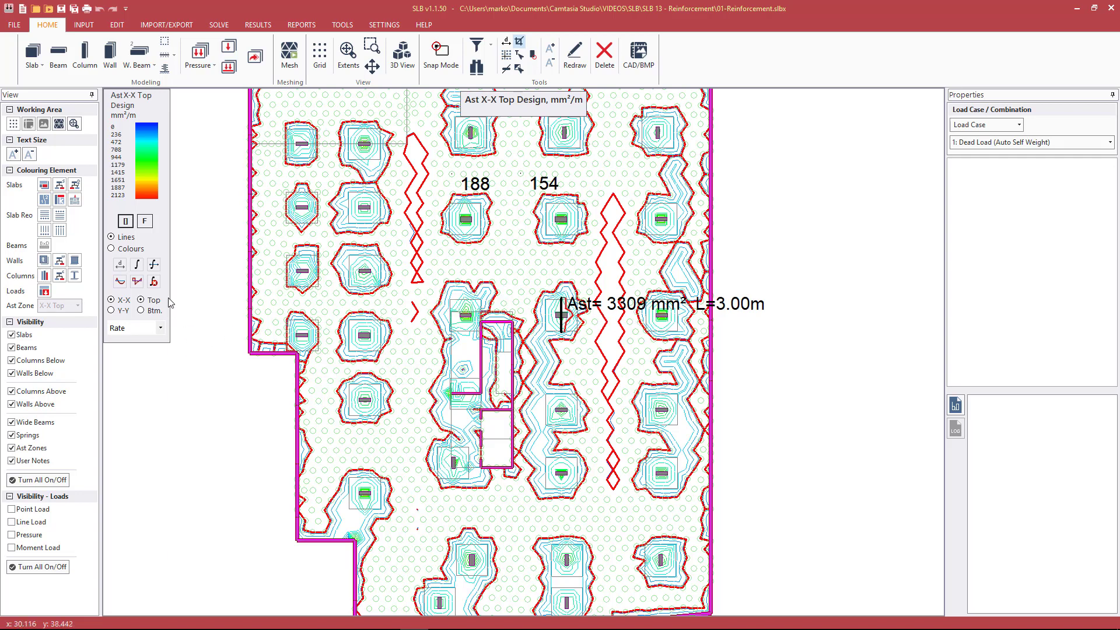
Integrate the X-X top steel over a 3 m width centred on the third-row column in the second line
click(154, 265)
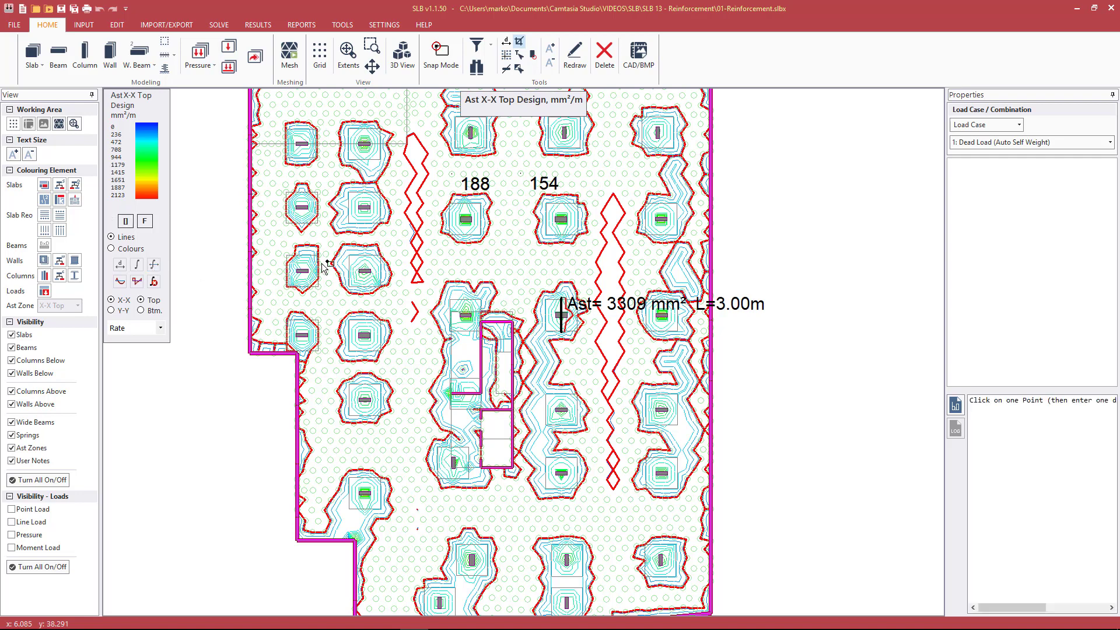
click(365, 271)
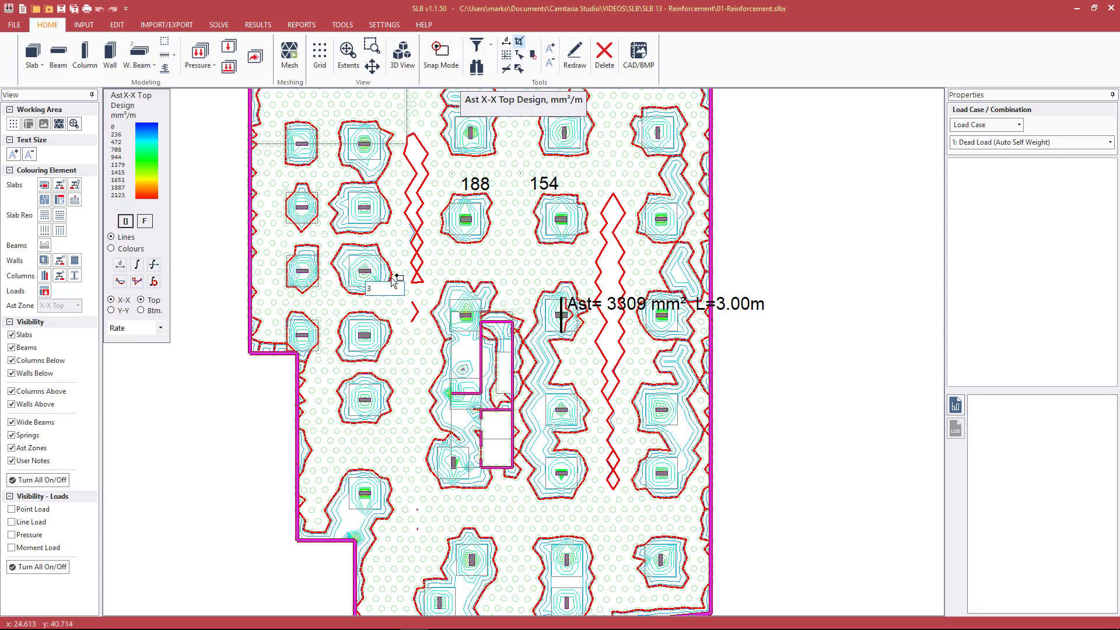
key(Return)
scroll(489, 196, down, 1)
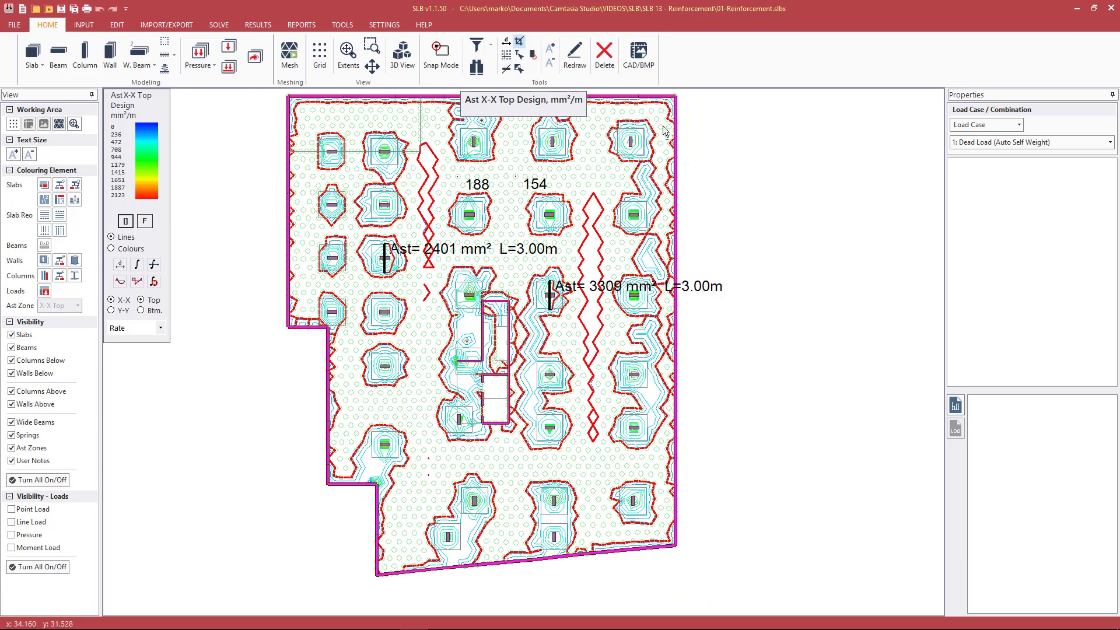
Show the X-X bottom steel contours and read the rate at several points between the columns
click(141, 310)
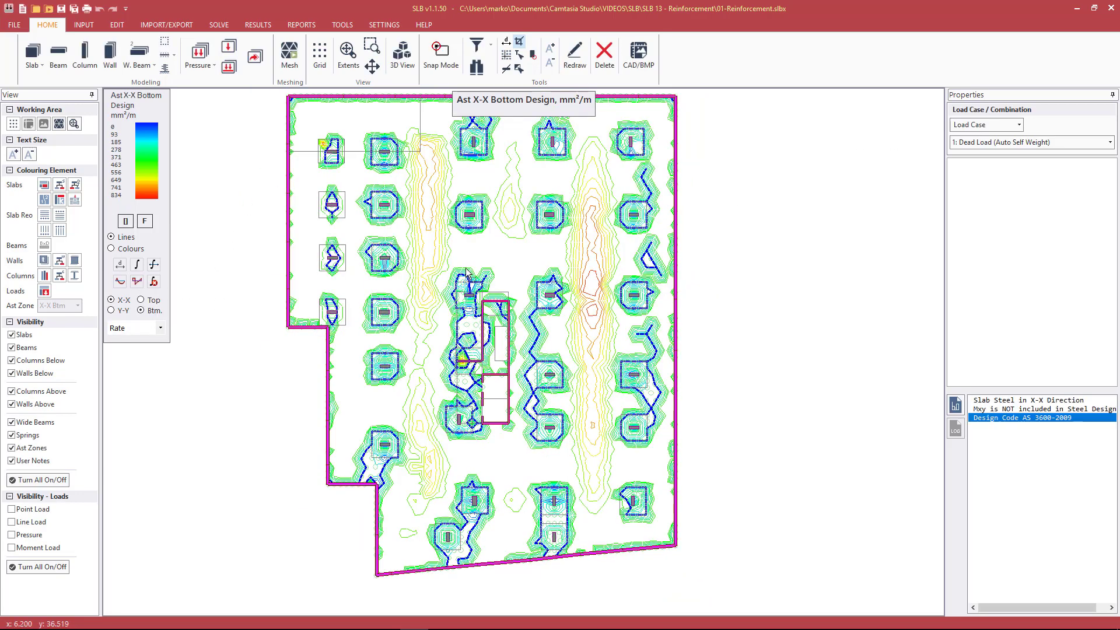
click(501, 250)
click(395, 118)
click(434, 169)
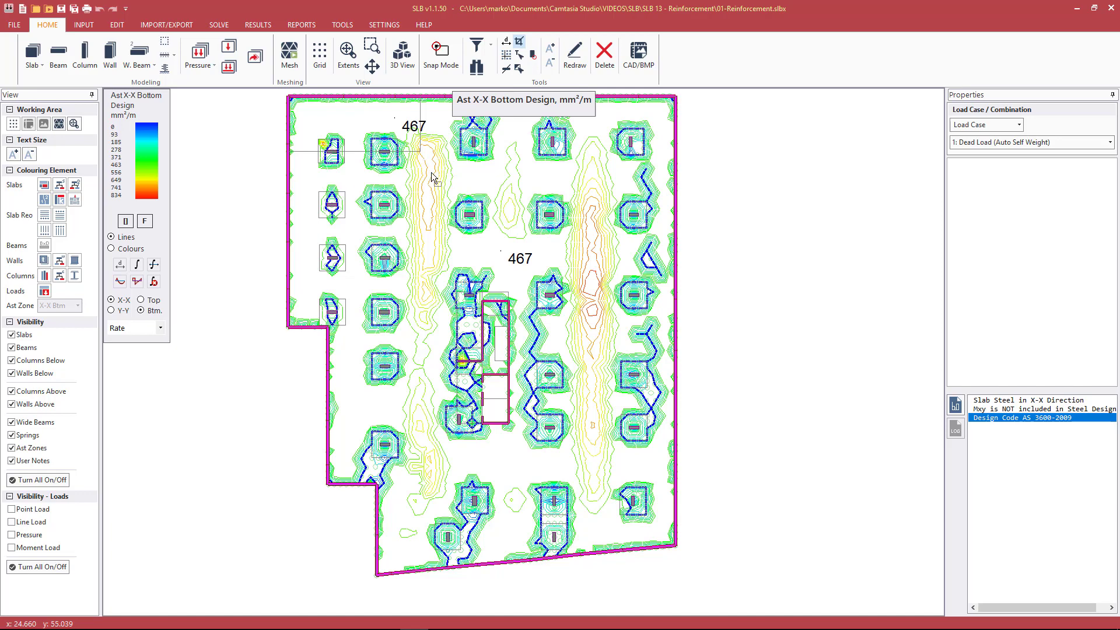
click(435, 201)
scroll(742, 285, down, 1)
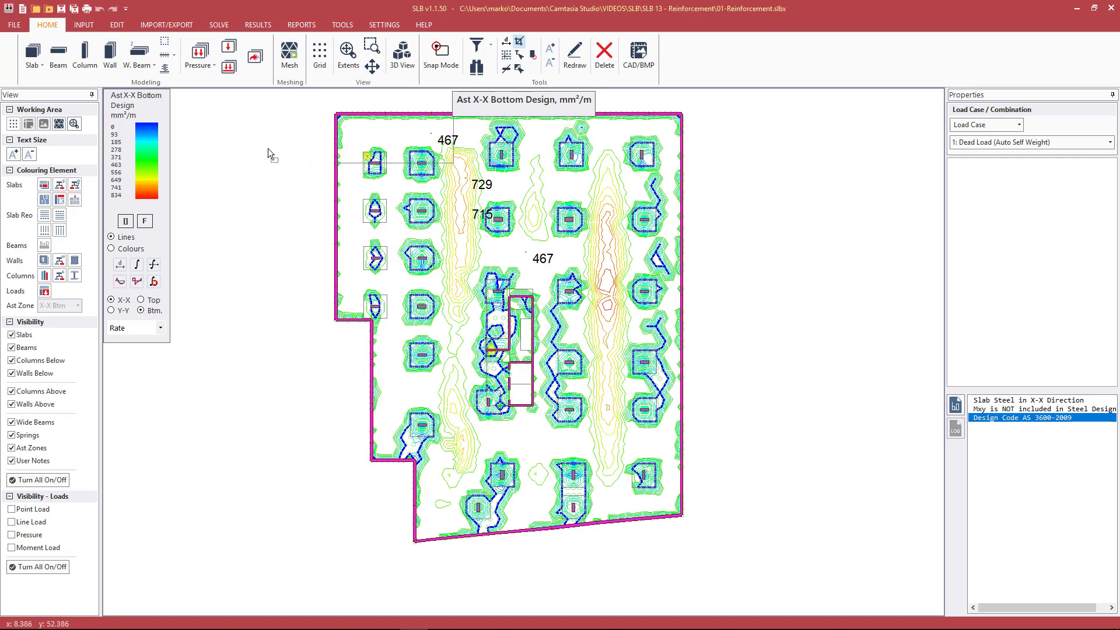
Open the slab design type table in the material properties and label design type 1 as Interior
click(83, 25)
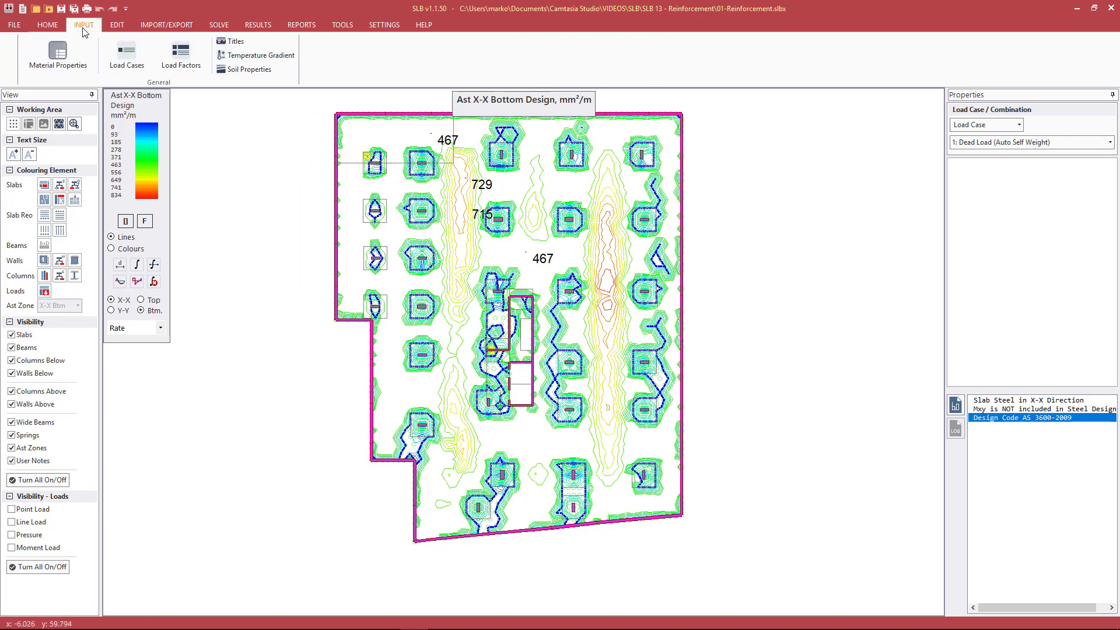
click(68, 63)
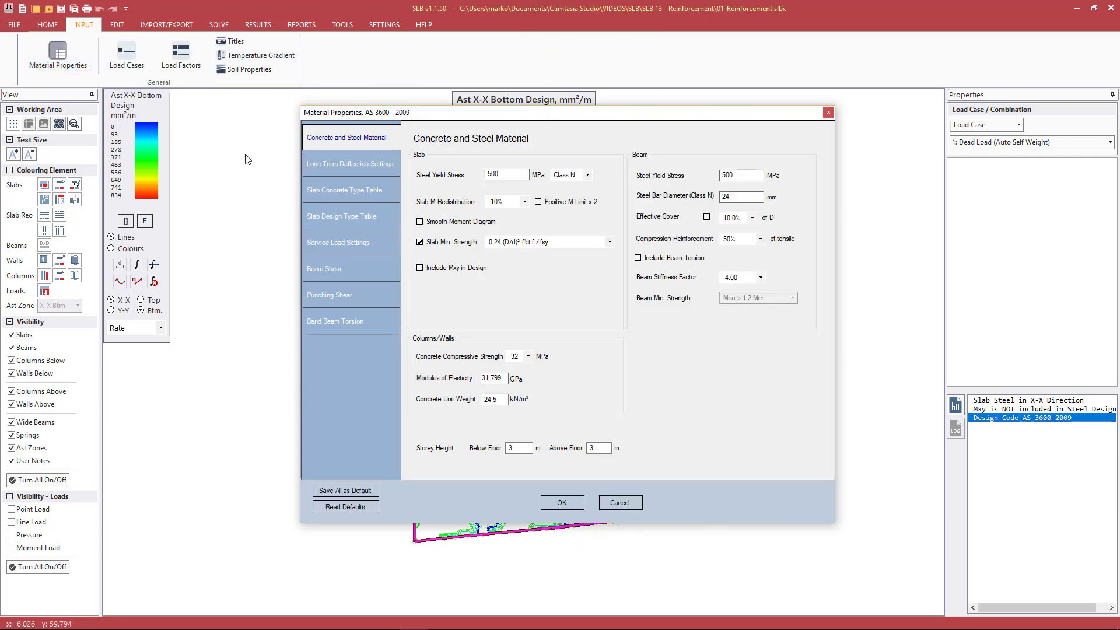
click(330, 216)
drag(676, 119, 607, 124)
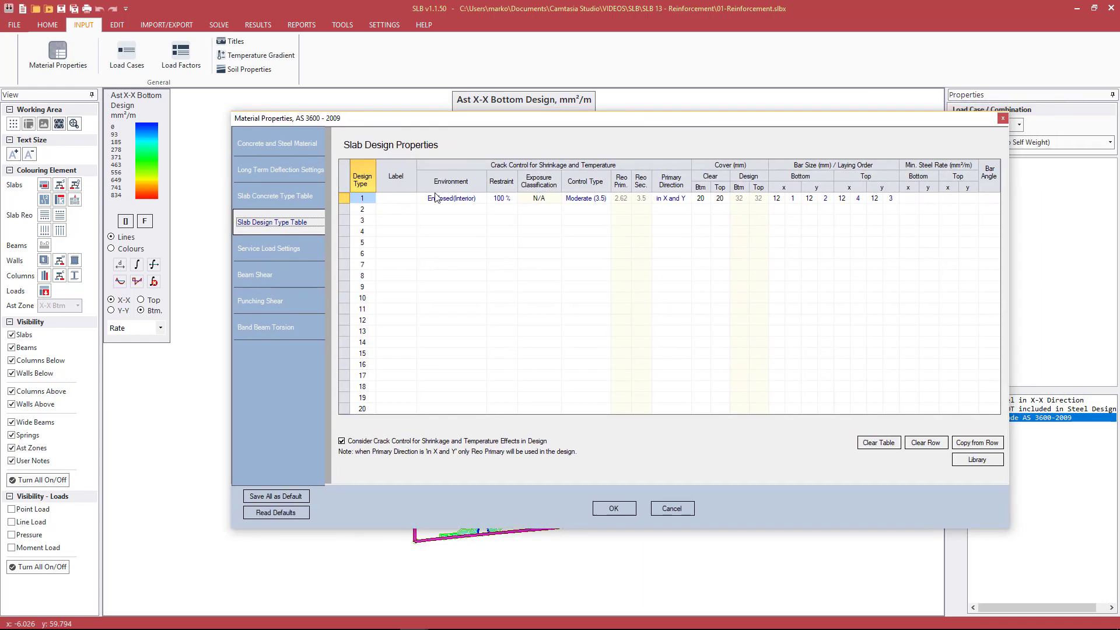
click(406, 198)
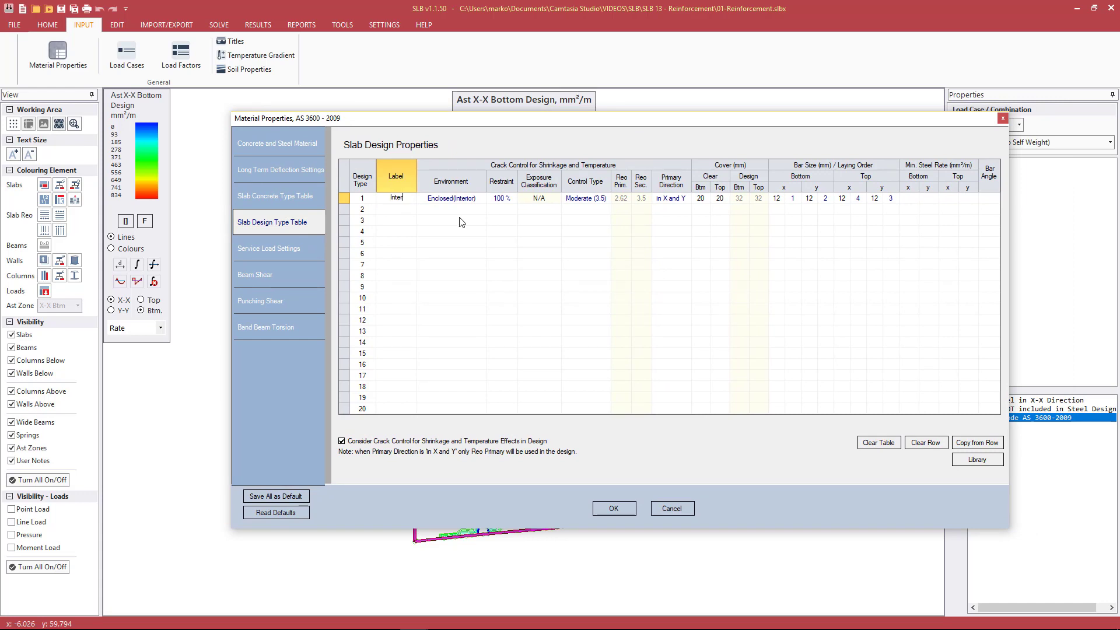
text(Interior)
key(Return)
Label slab design type 2 as DropP and set its environment to Enclosed(Interior)
text(DropP)
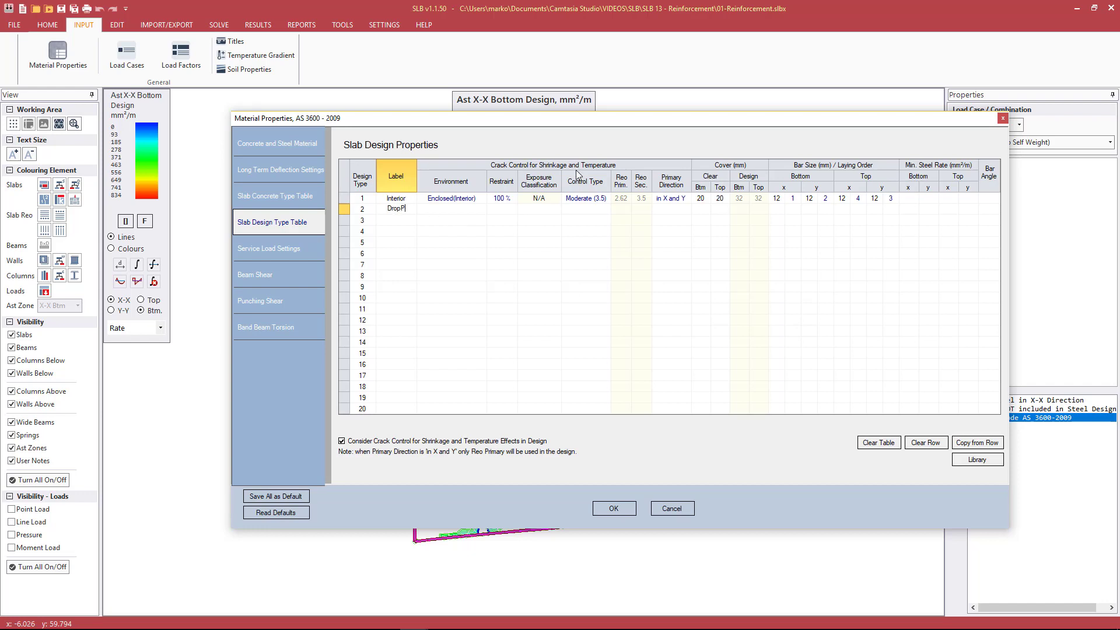
click(460, 209)
click(481, 210)
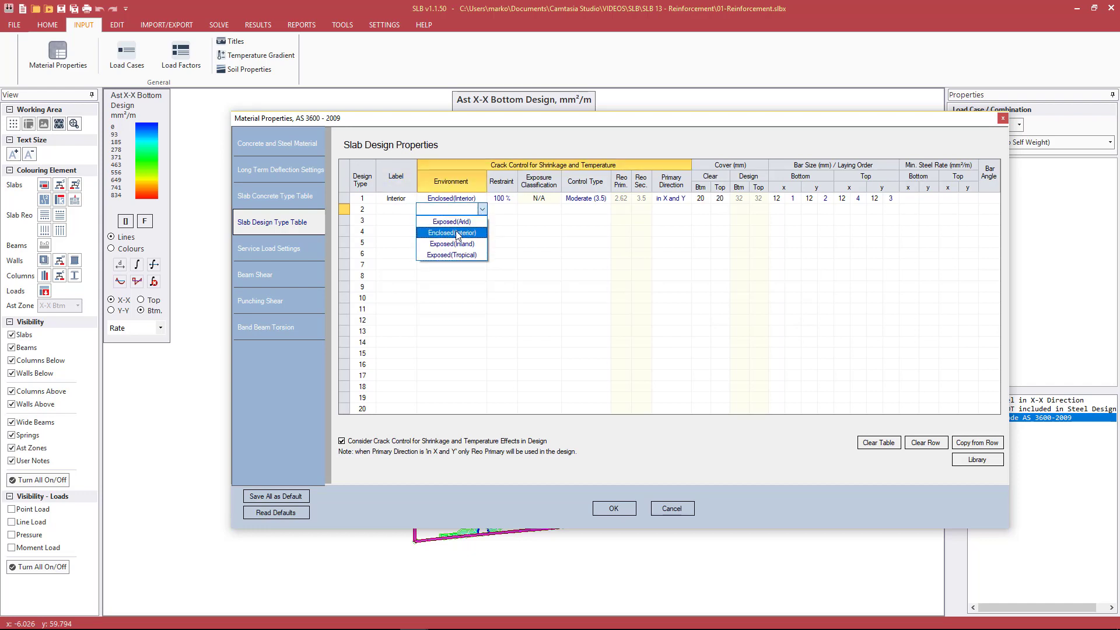
click(452, 232)
click(396, 210)
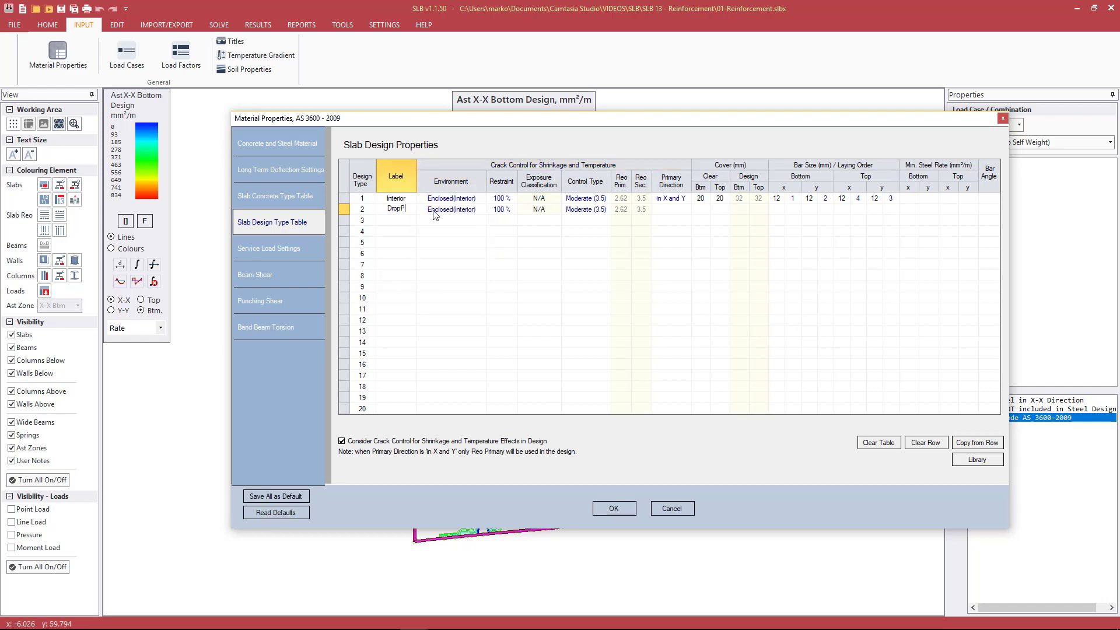
key(Return)
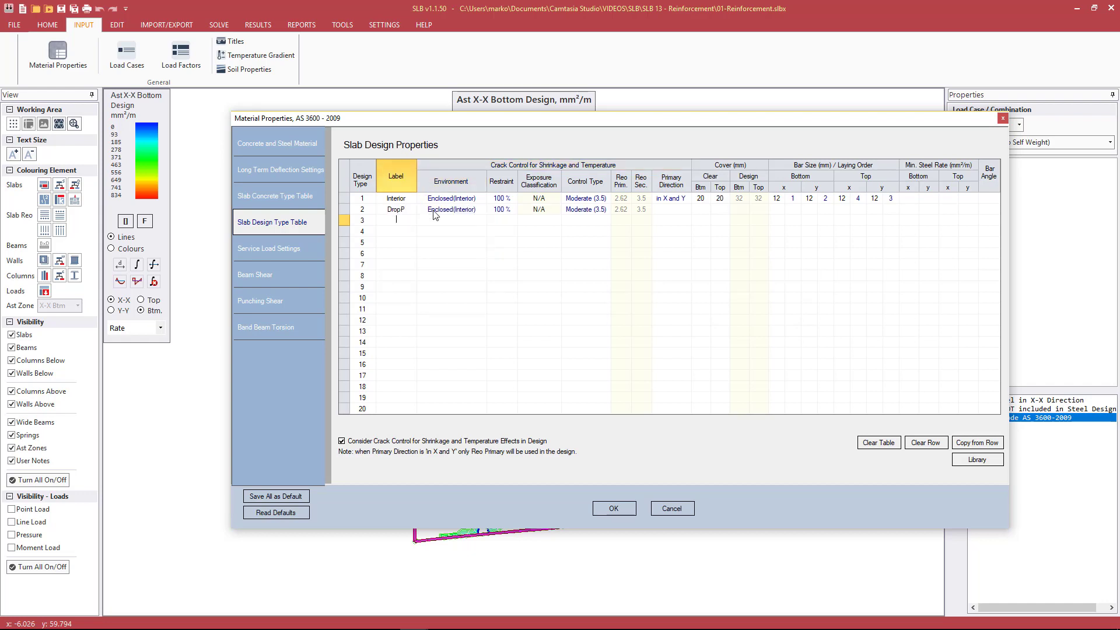
Set the DropP primary direction to in X and Y and its bottom and top clear covers to 20 mm
click(667, 211)
click(686, 210)
click(689, 220)
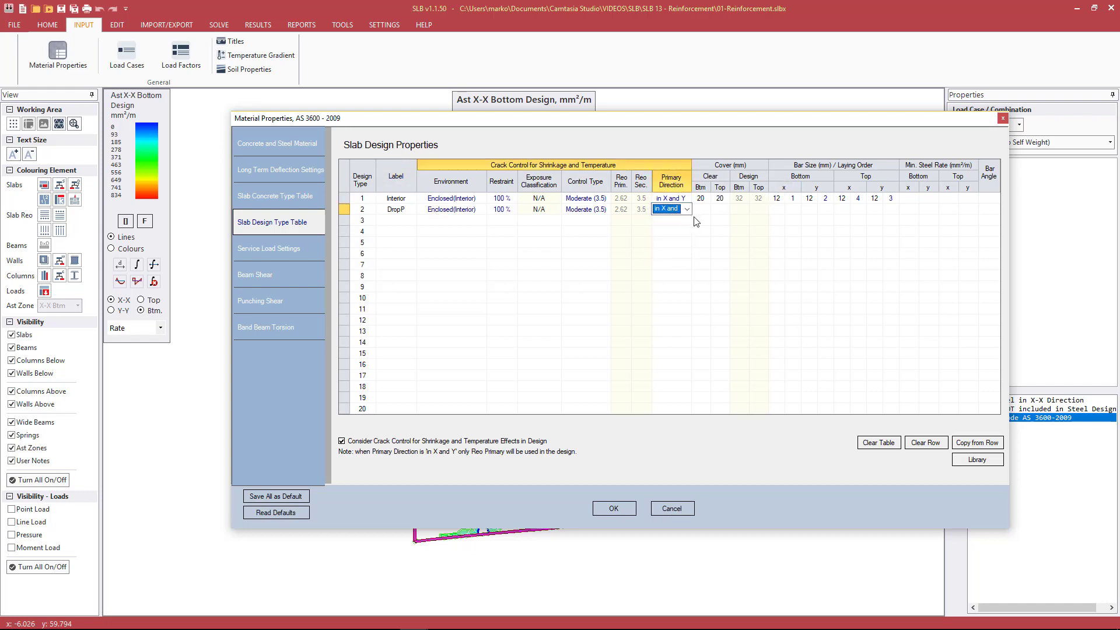
key(Tab)
text(20)
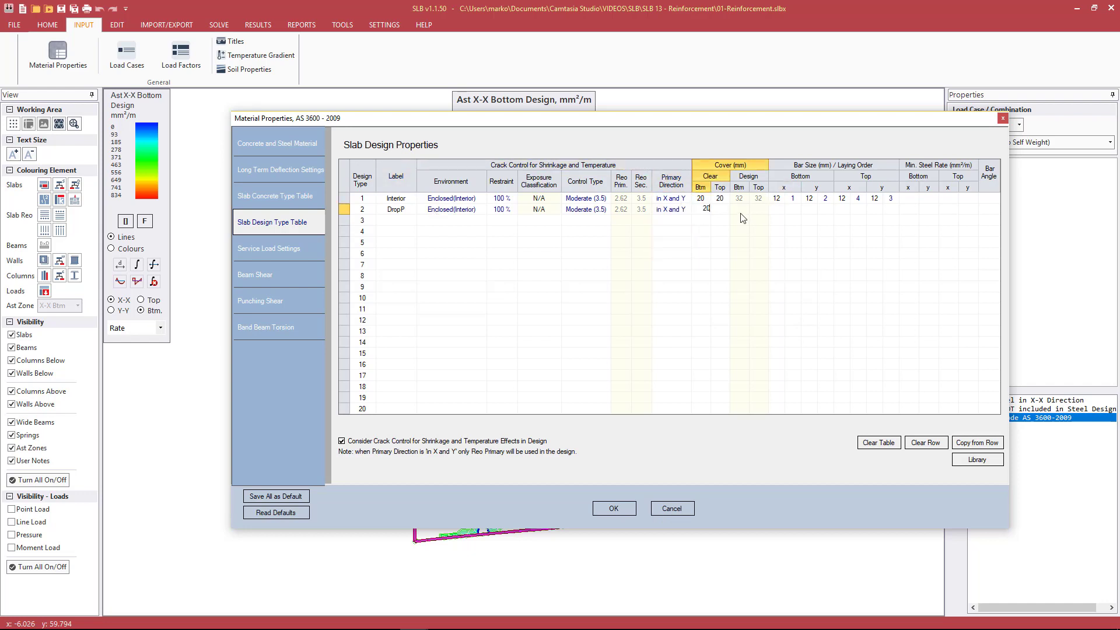
key(Tab)
text(20)
key(Return)
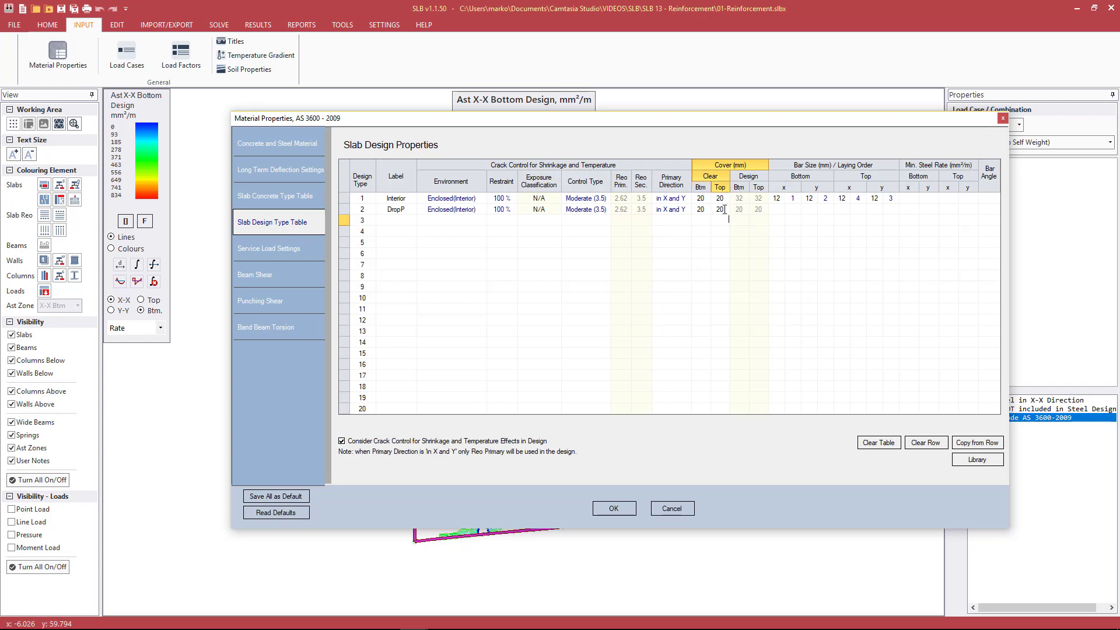
Set the DropP bar sizes to 12 mm bottom and 20 mm top in x and y, with laying orders 1, 2, 4 and 3
click(780, 210)
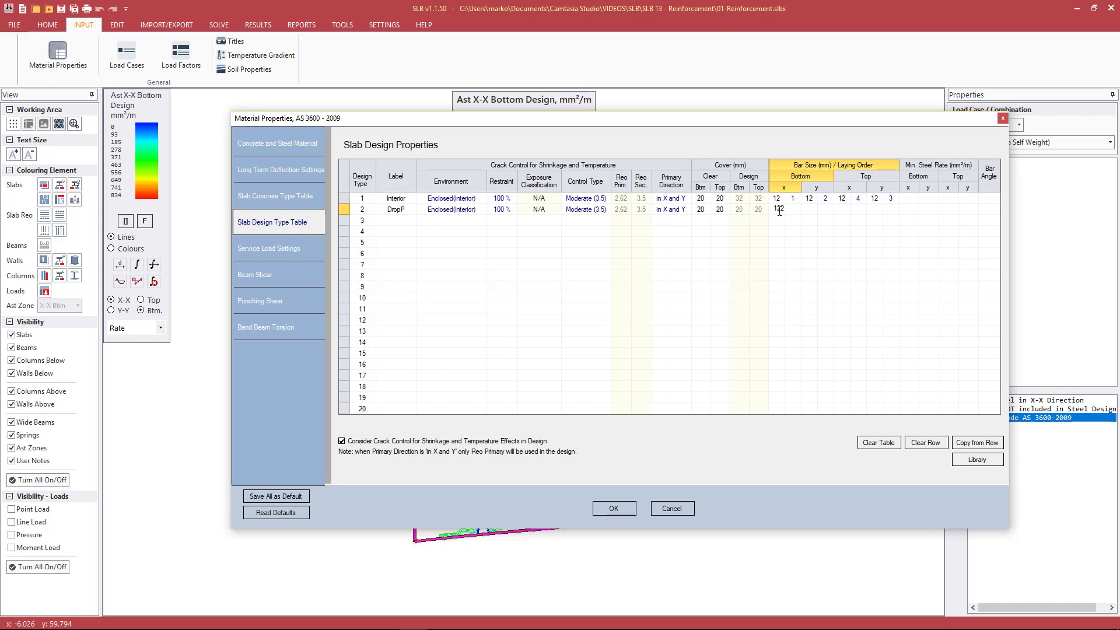
click(813, 210)
text(12)
click(796, 210)
click(797, 210)
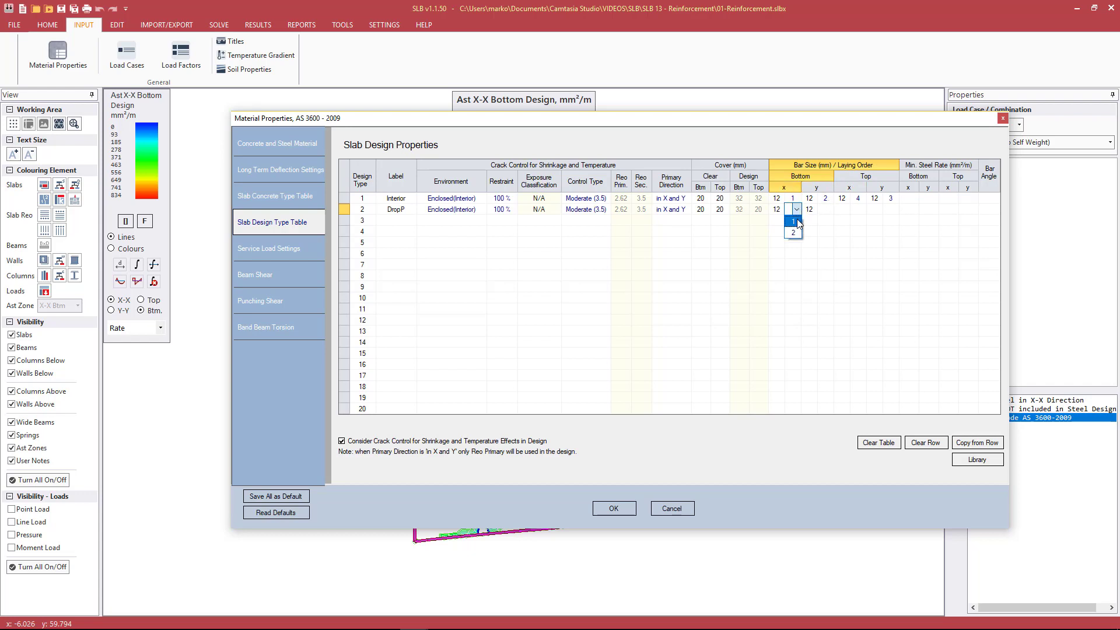
click(844, 212)
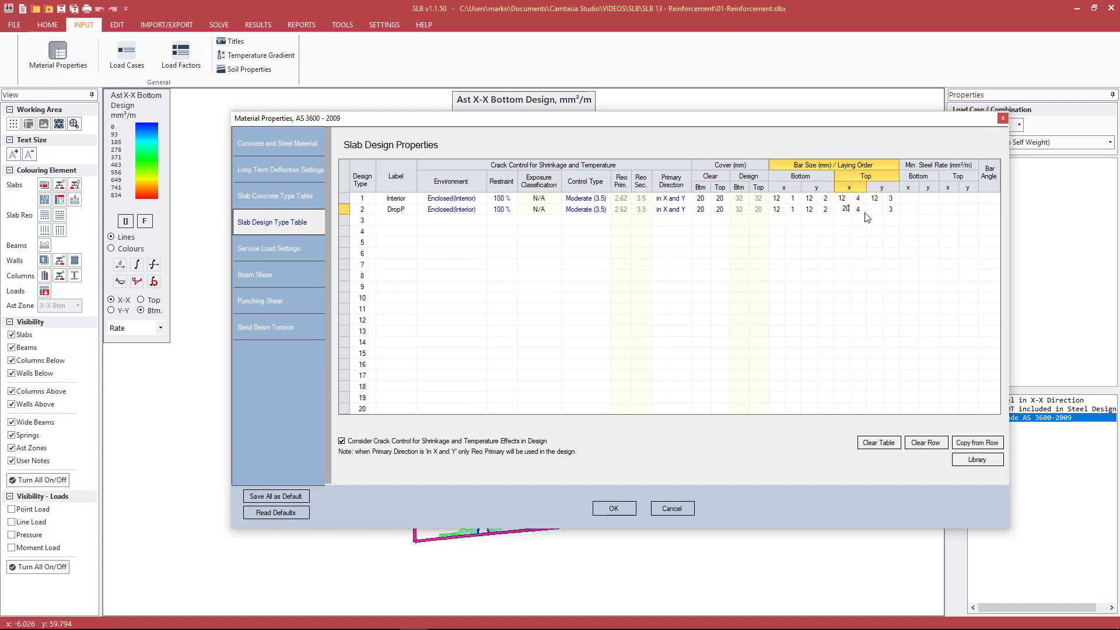
click(878, 212)
click(857, 212)
click(845, 210)
click(845, 199)
Set the Interior minimum steel rates to 565 mm²/m bottom and 377 mm²/m top in both x and y
click(908, 199)
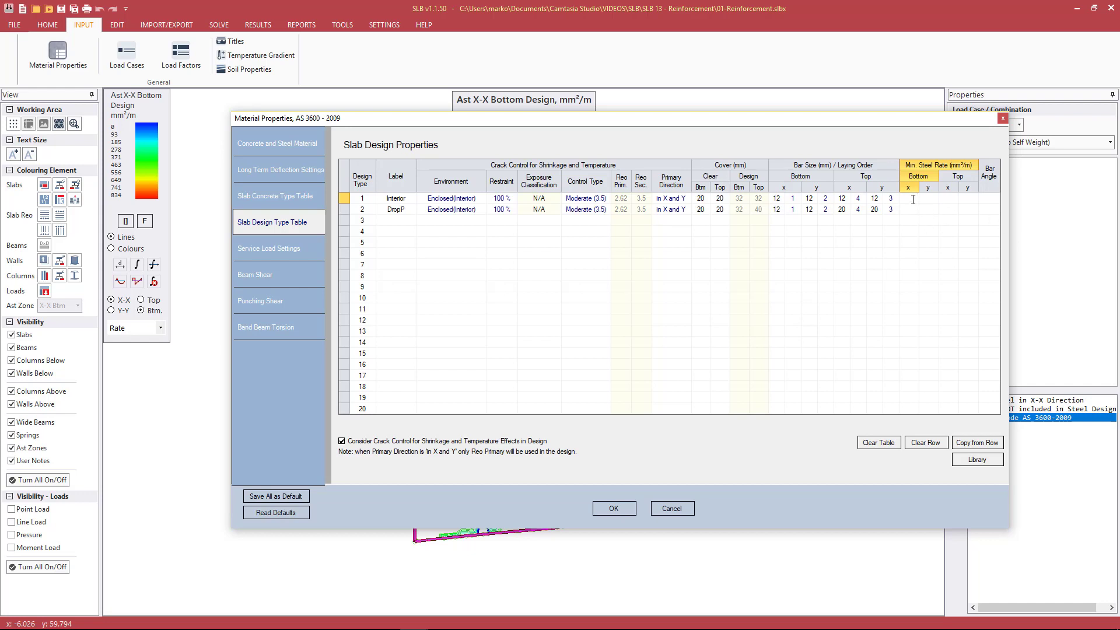
text(565)
key(Tab)
key(Tab)
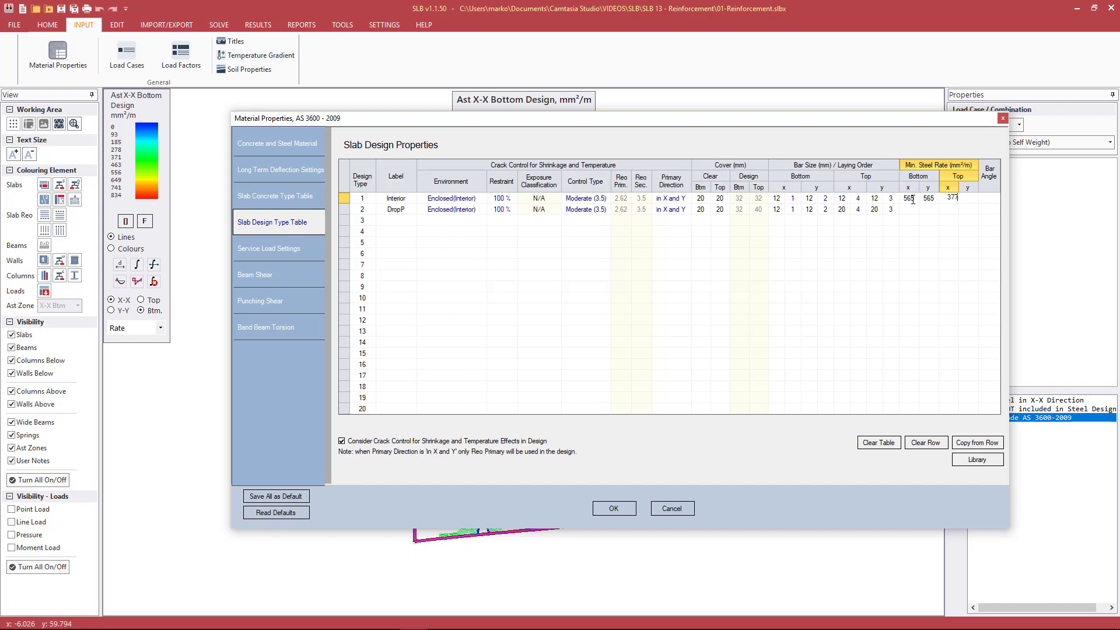
key(Tab)
text(3)
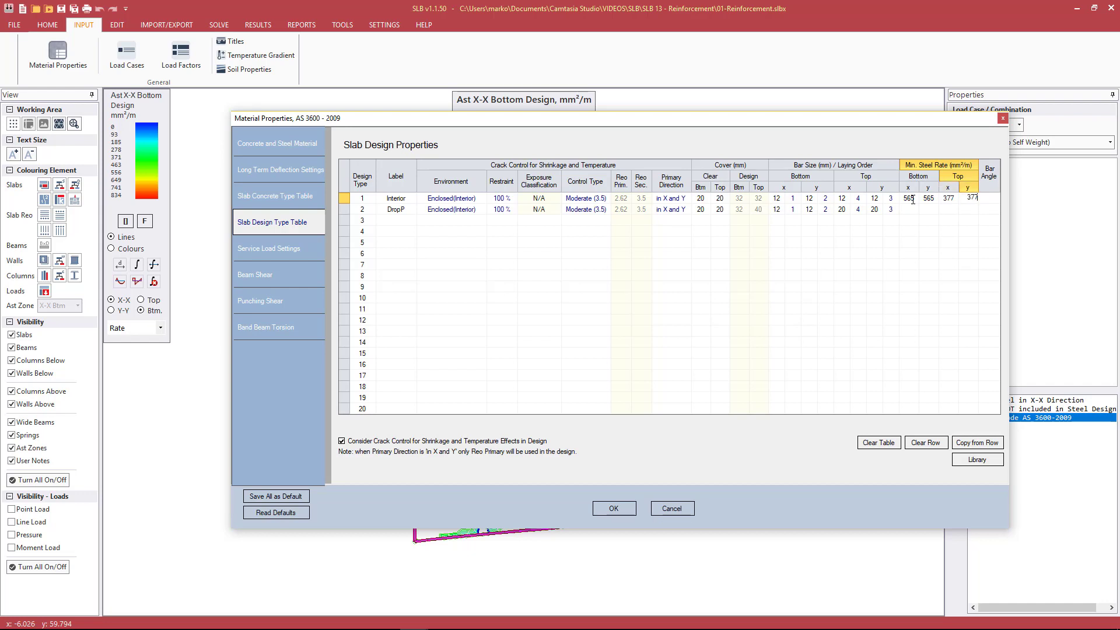
text(77)
key(Tab)
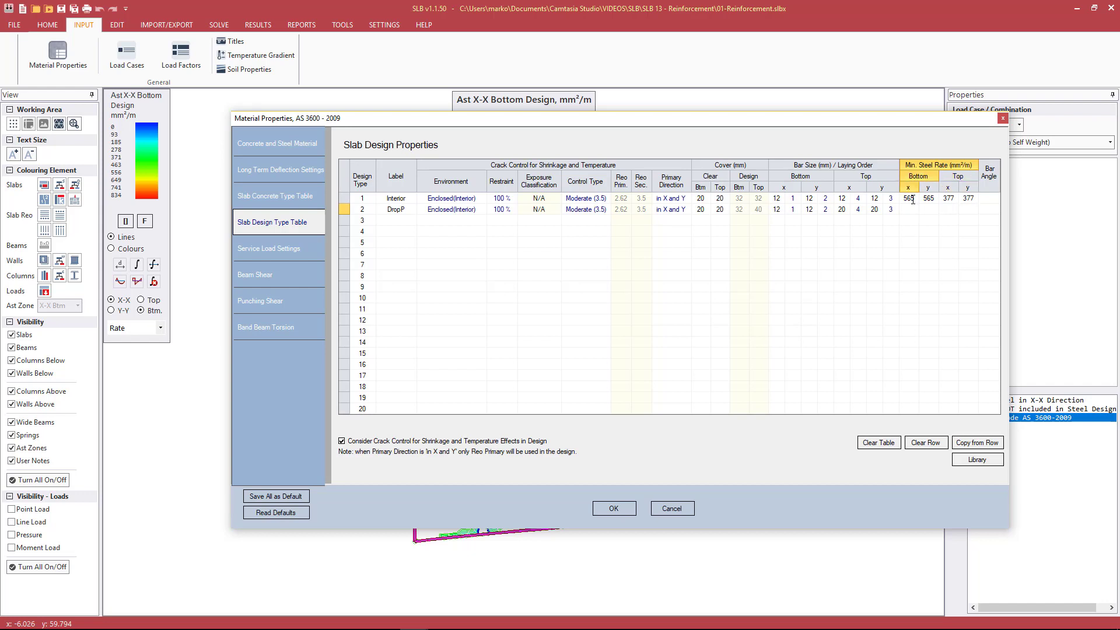
Set the DropP minimum steel rates to 565 mm²/m bottom and 1047 mm²/m top in both directions, and accept the material properties
text(565)
key(Tab)
text(565)
key(Tab)
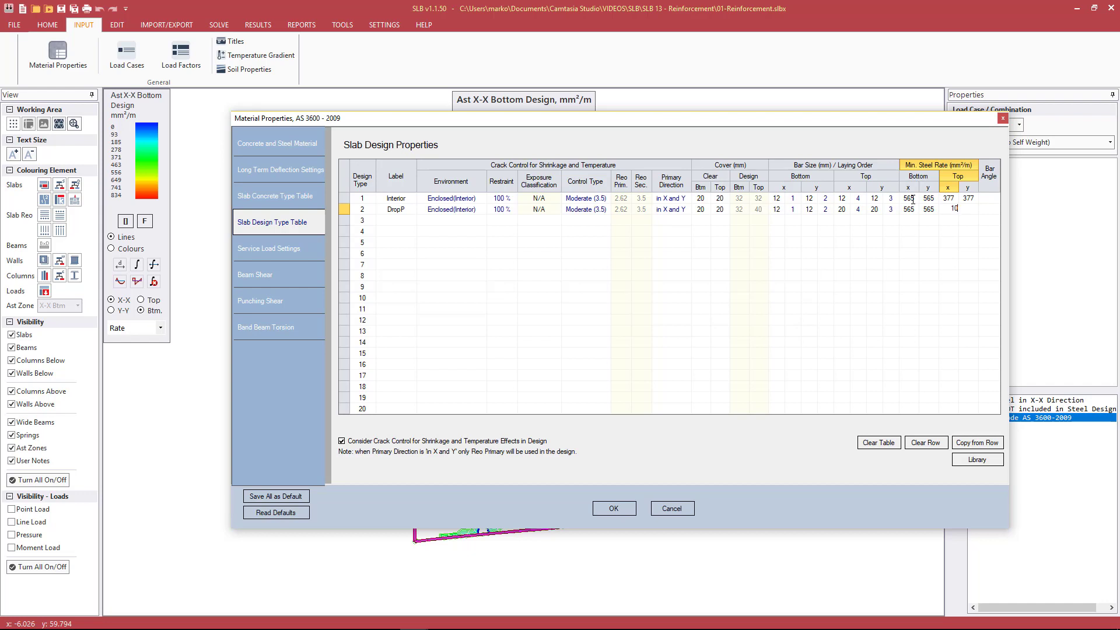
text(47)
key(Tab)
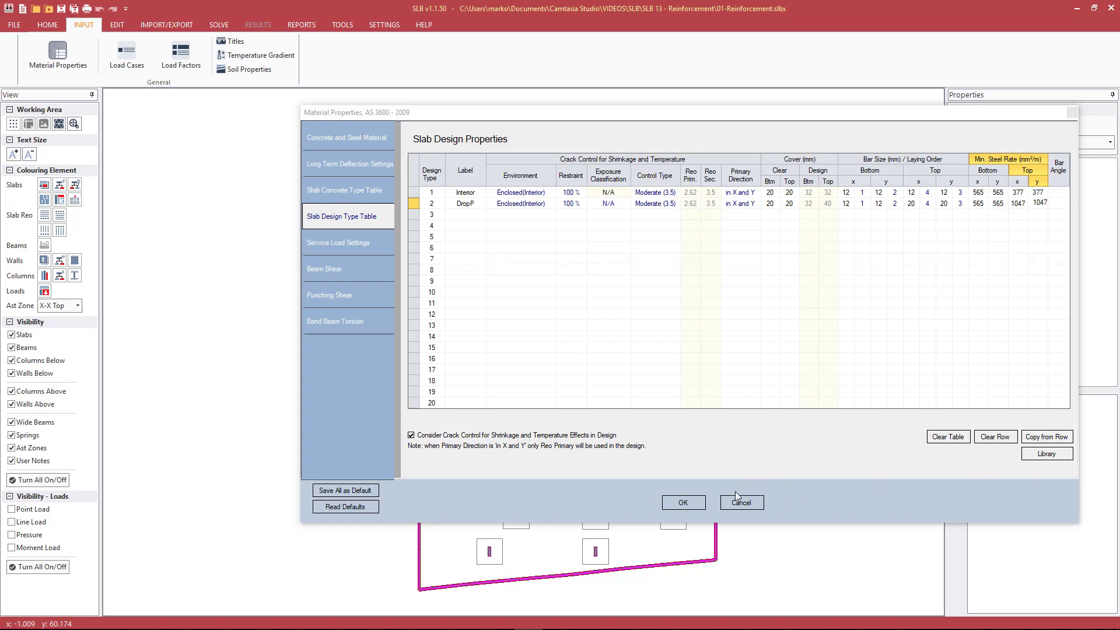
click(699, 504)
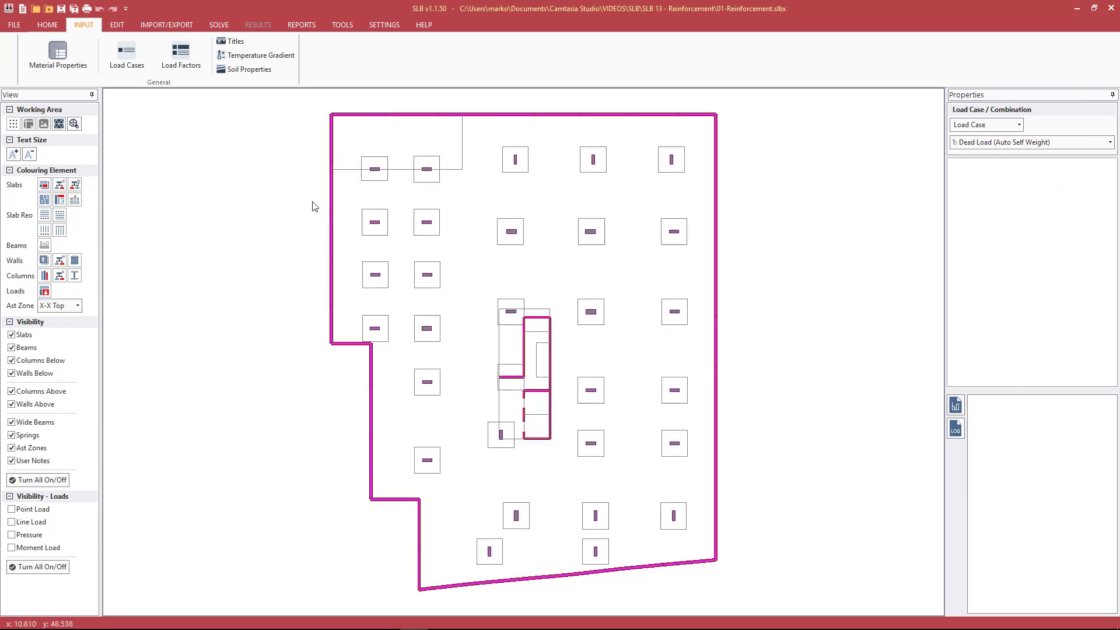
Colour the slabs by design type and review the slab design property table from the legend
click(73, 187)
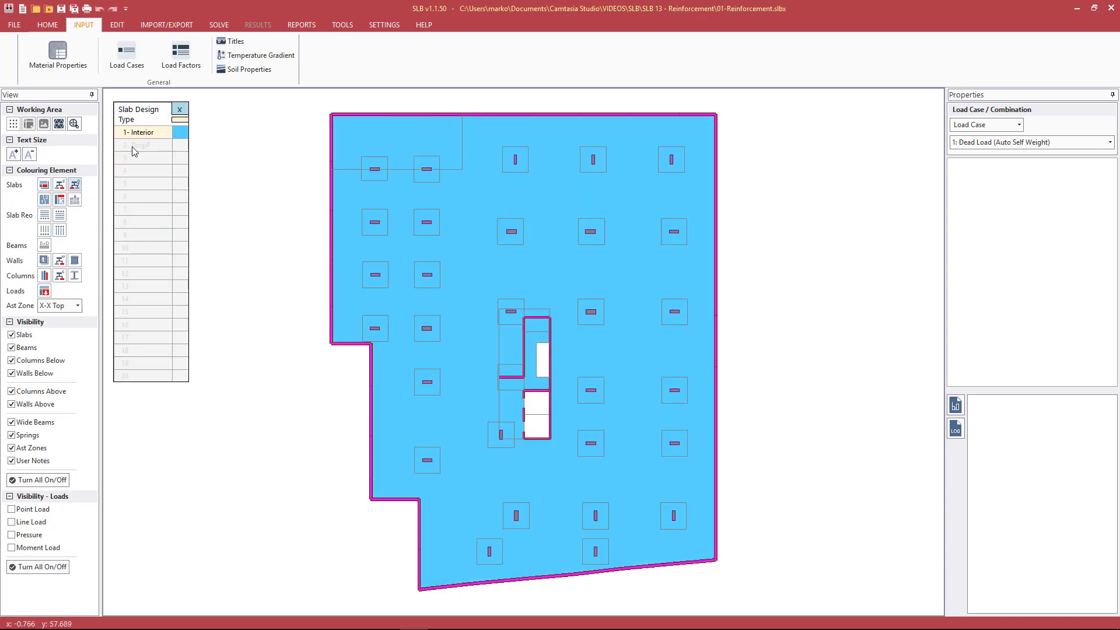
double_click(180, 122)
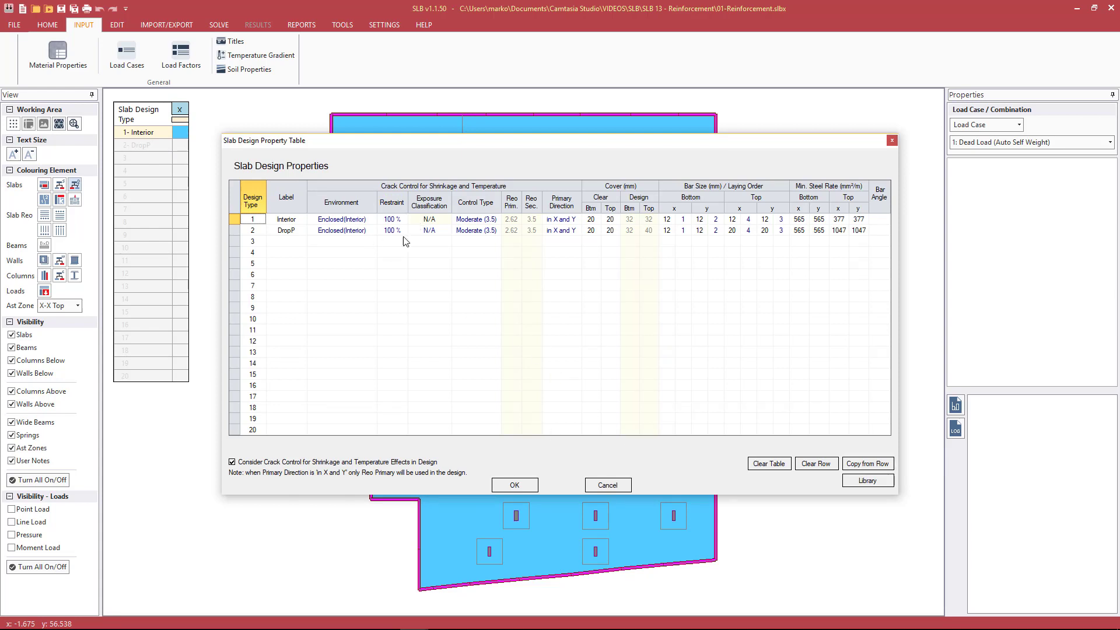
click(610, 486)
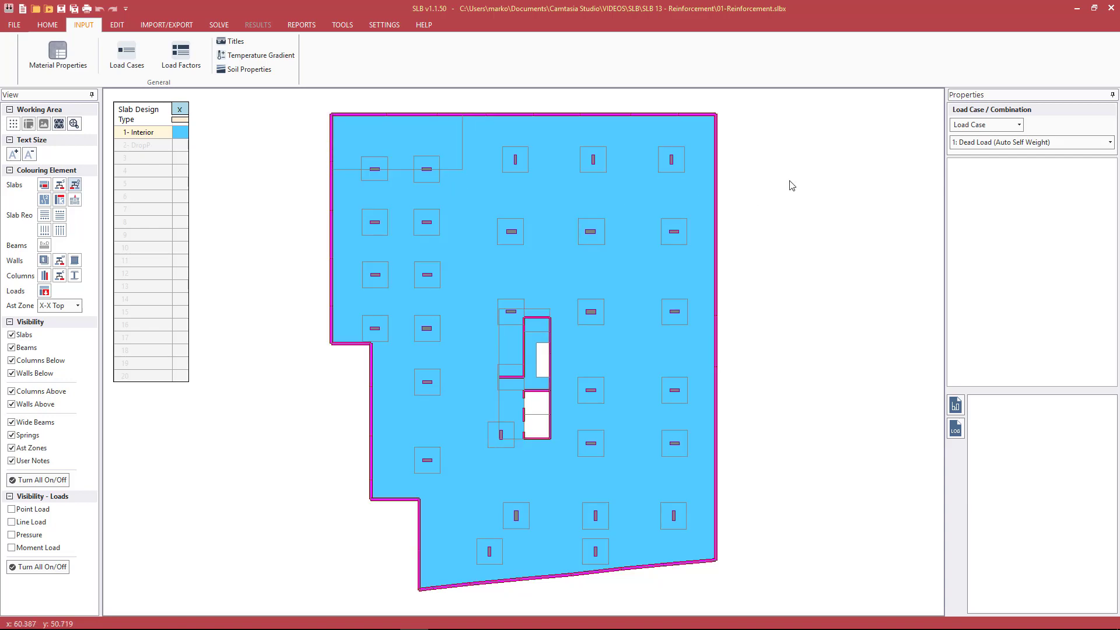
Assign design type 2 to the drop panel at the plan's upper-right column and clear the design type colouring
click(680, 158)
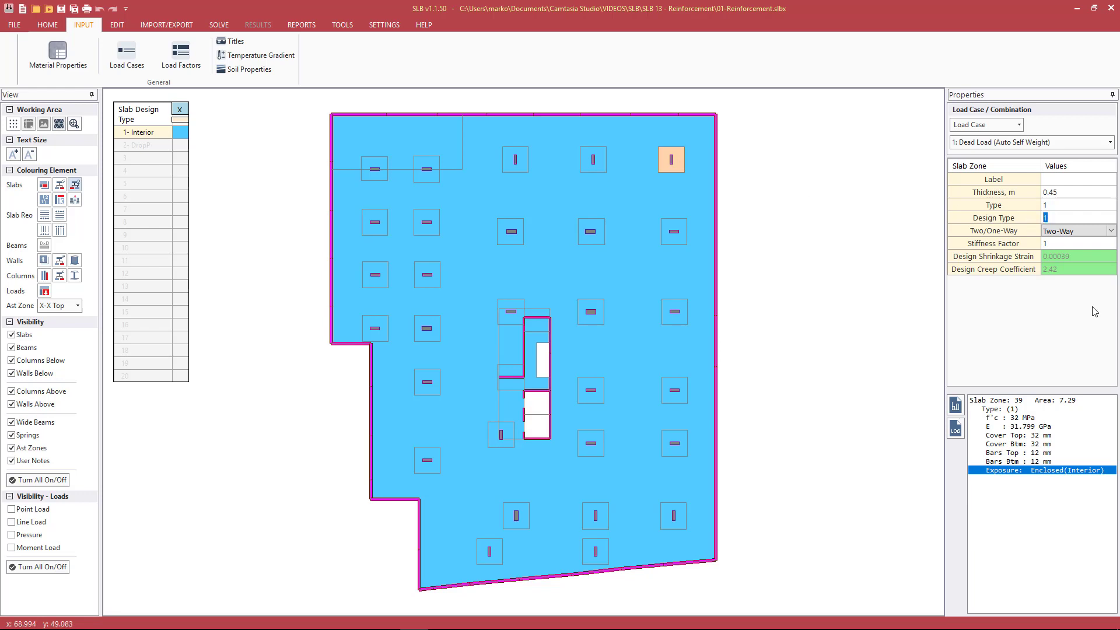
key(Return)
click(868, 242)
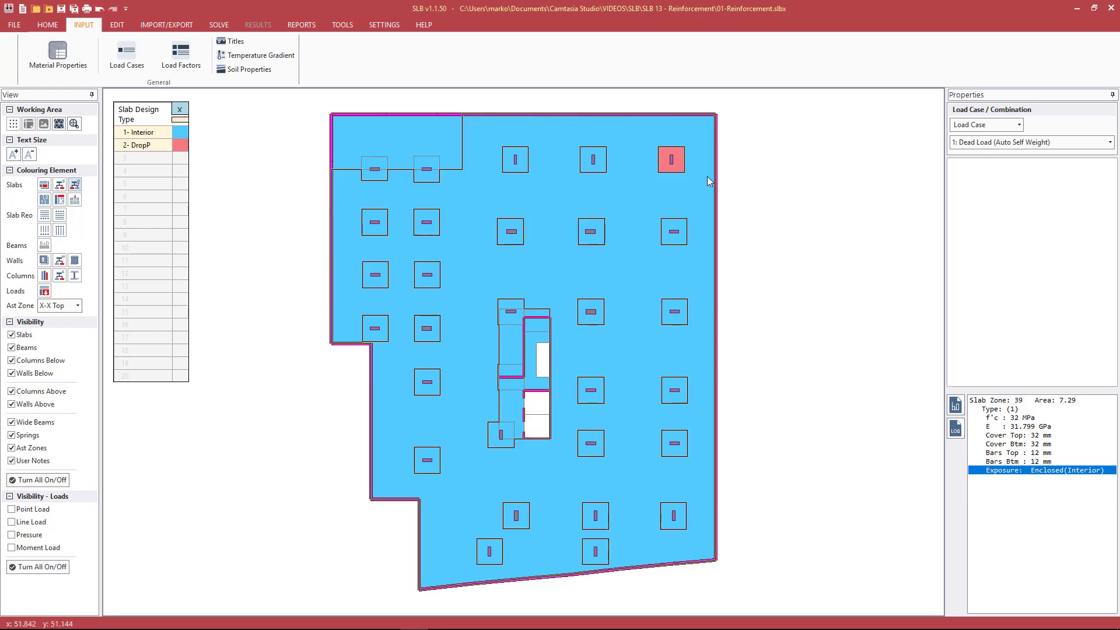
key(Escape)
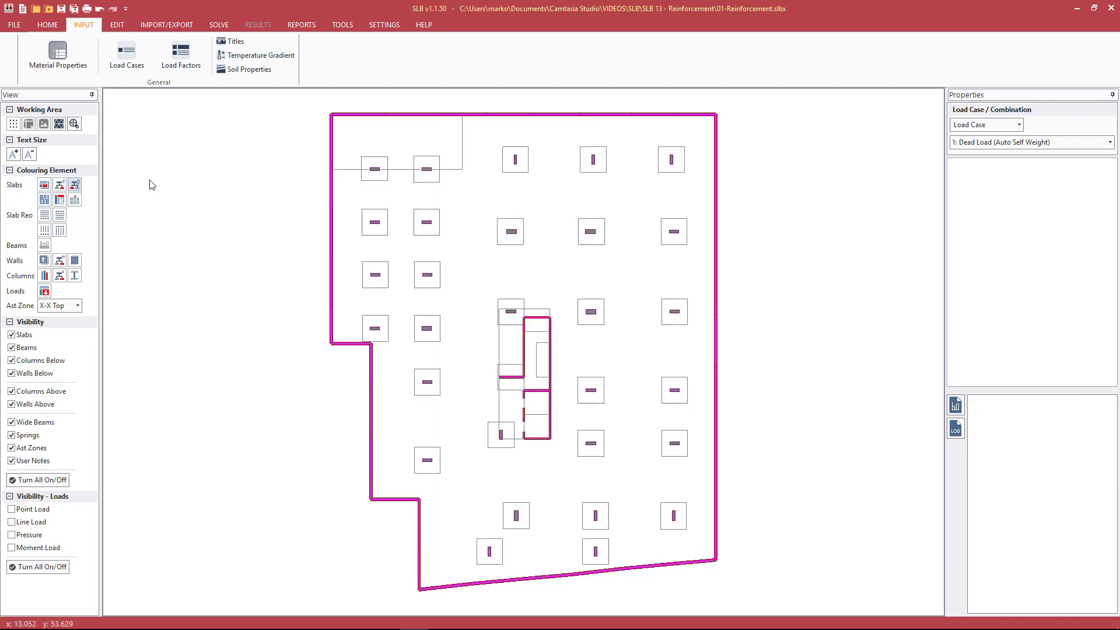
Colour the slabs by thickness and select all slab zones that are 0.45 m thick
click(44, 184)
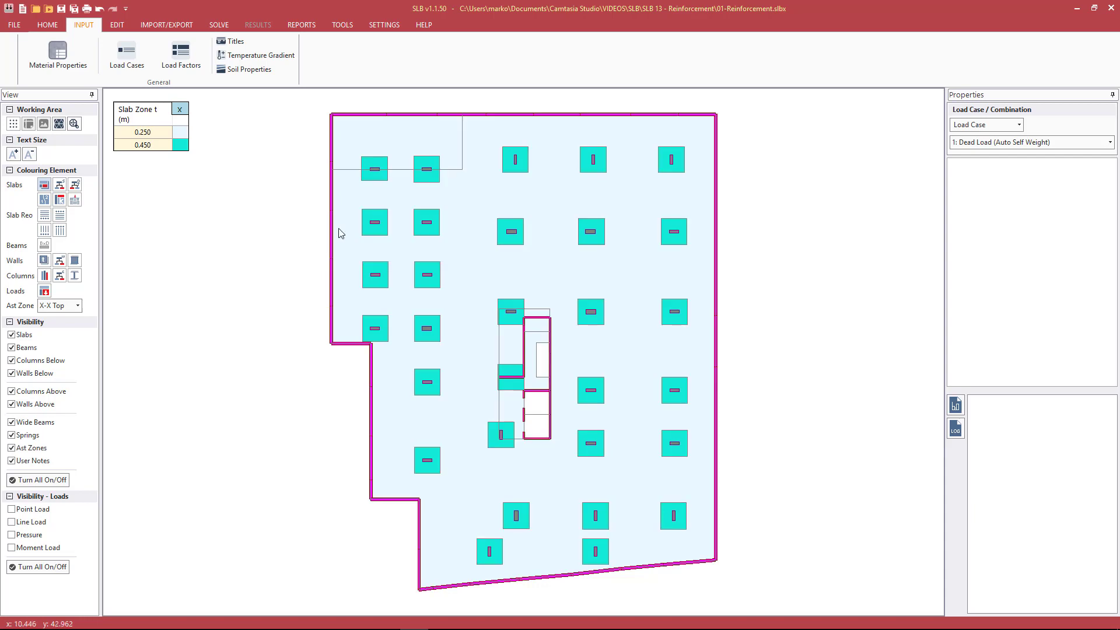
click(41, 23)
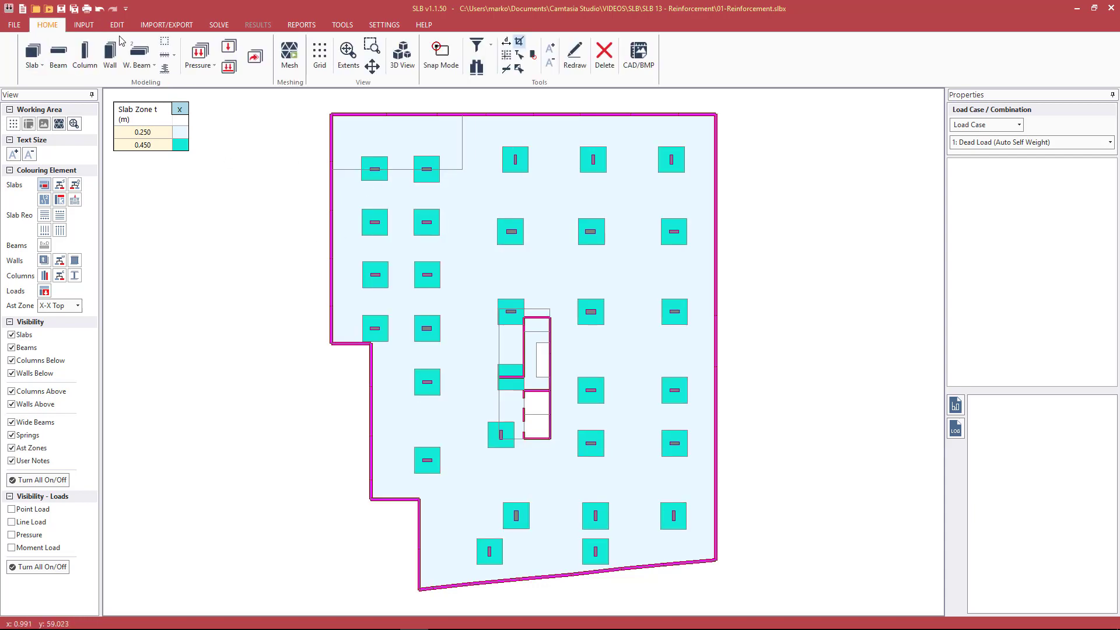
click(520, 57)
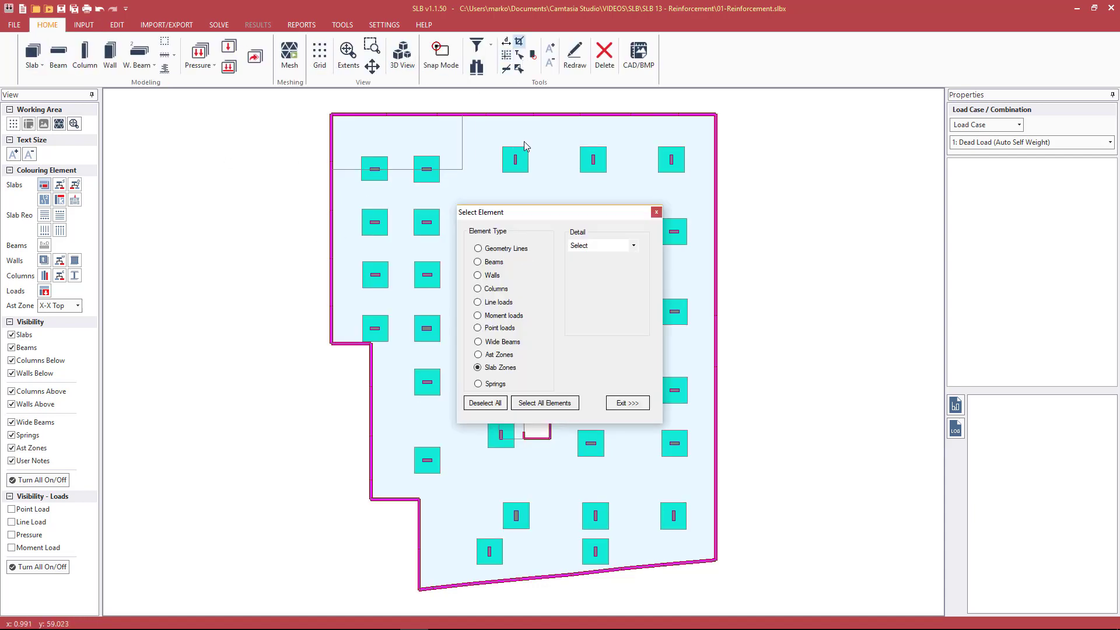
click(600, 245)
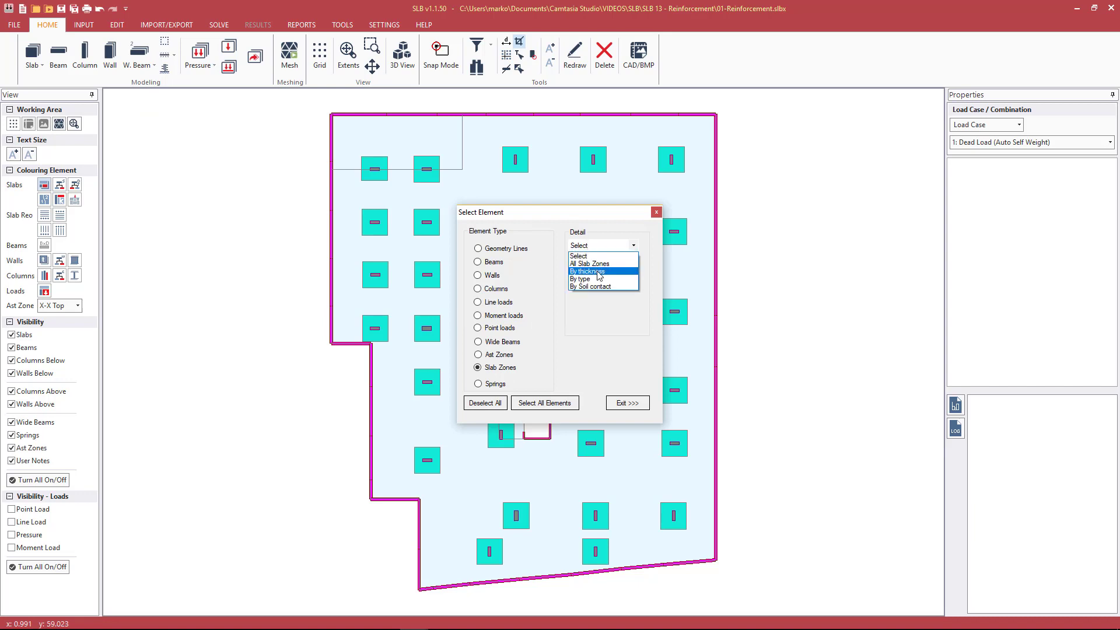
click(599, 260)
click(604, 263)
click(578, 288)
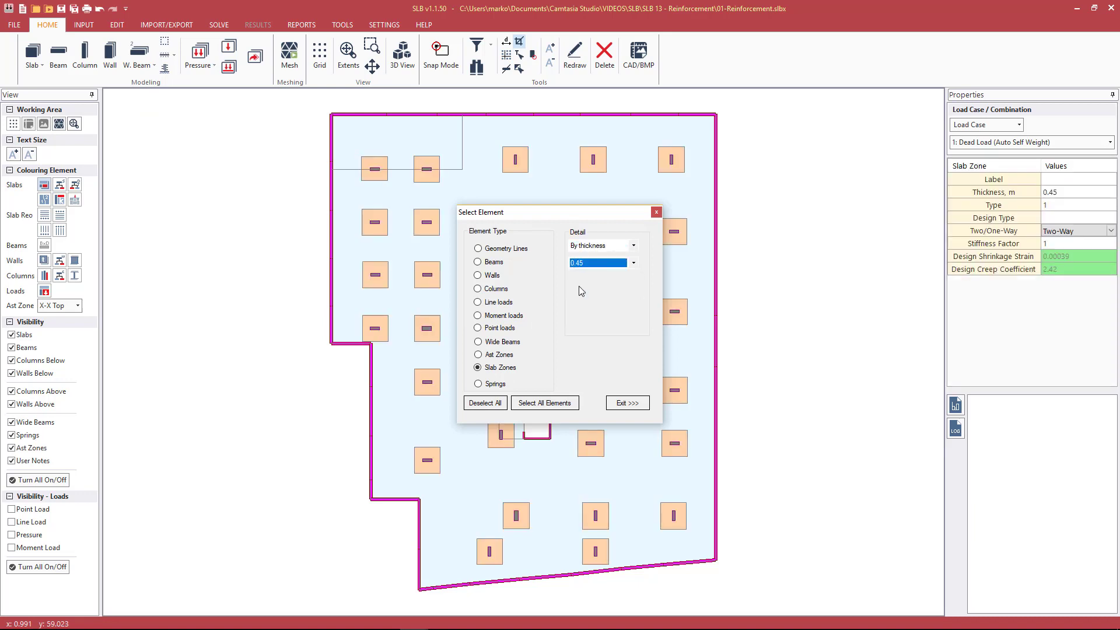
click(625, 402)
Assign design type 2 to the selected drop panels and review the slab design property table from the design type legend
click(1082, 219)
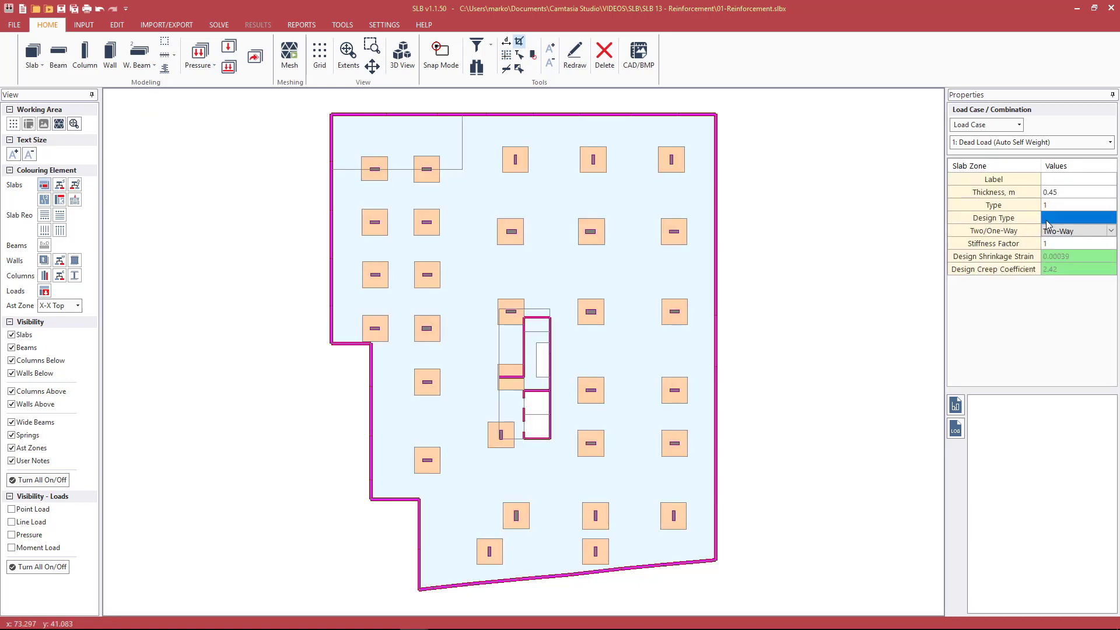
click(1073, 219)
key(Return)
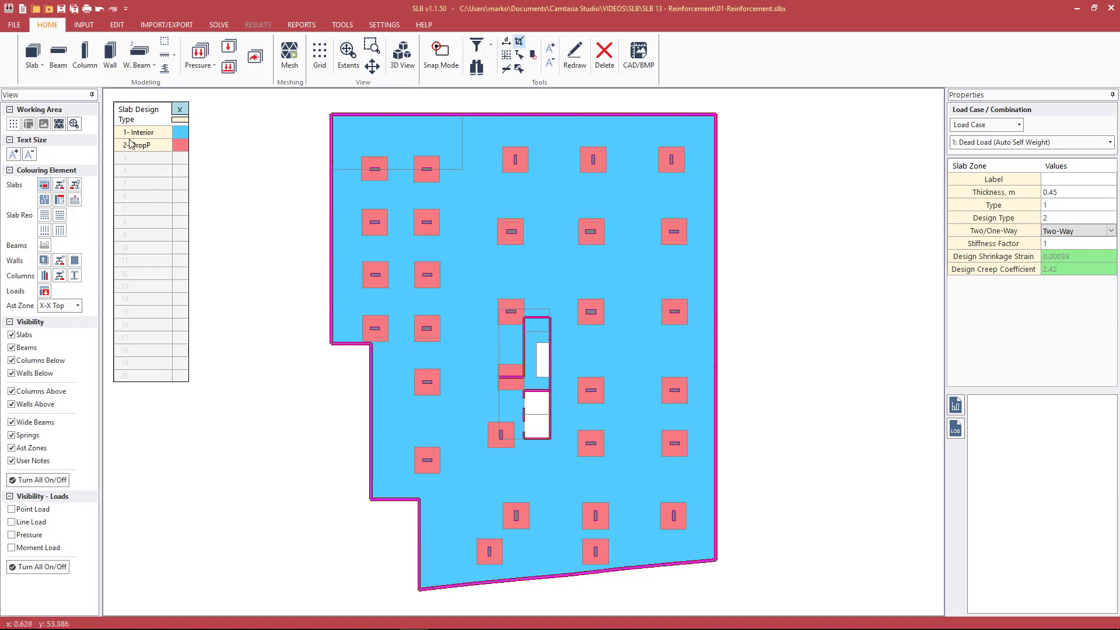
click(178, 124)
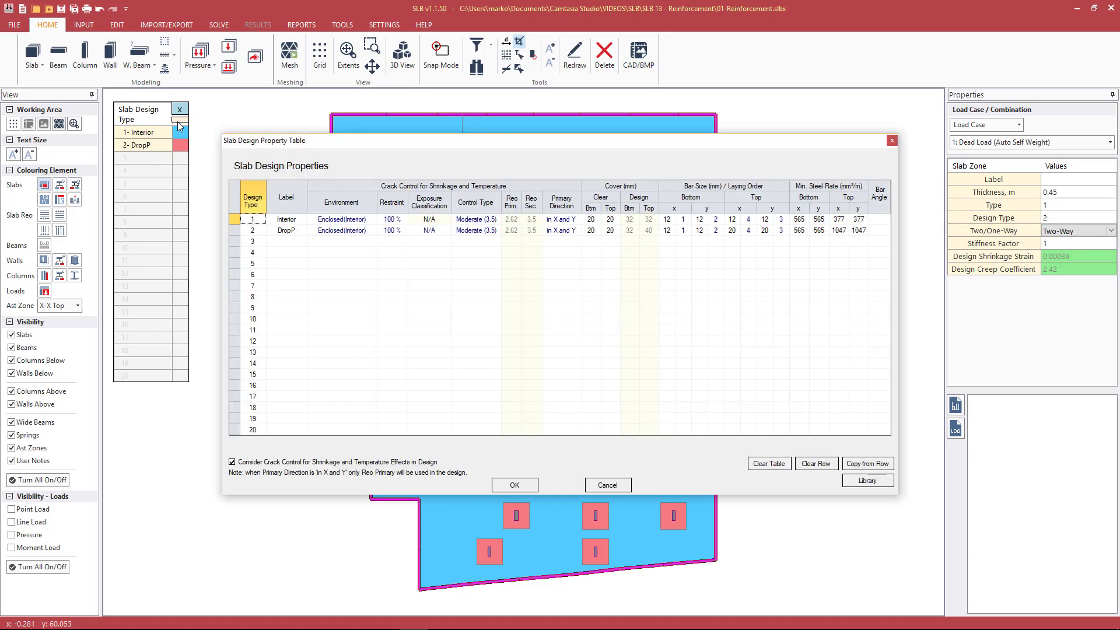
click(607, 485)
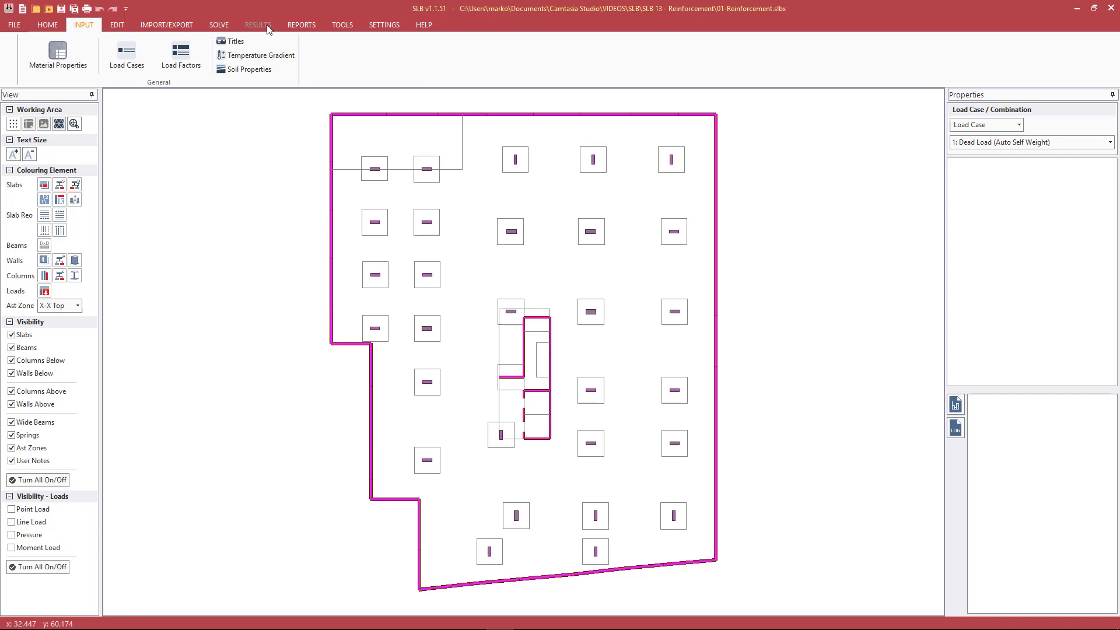
Generate the finite element mesh and examine the element layout around the columns and drop panels
click(225, 29)
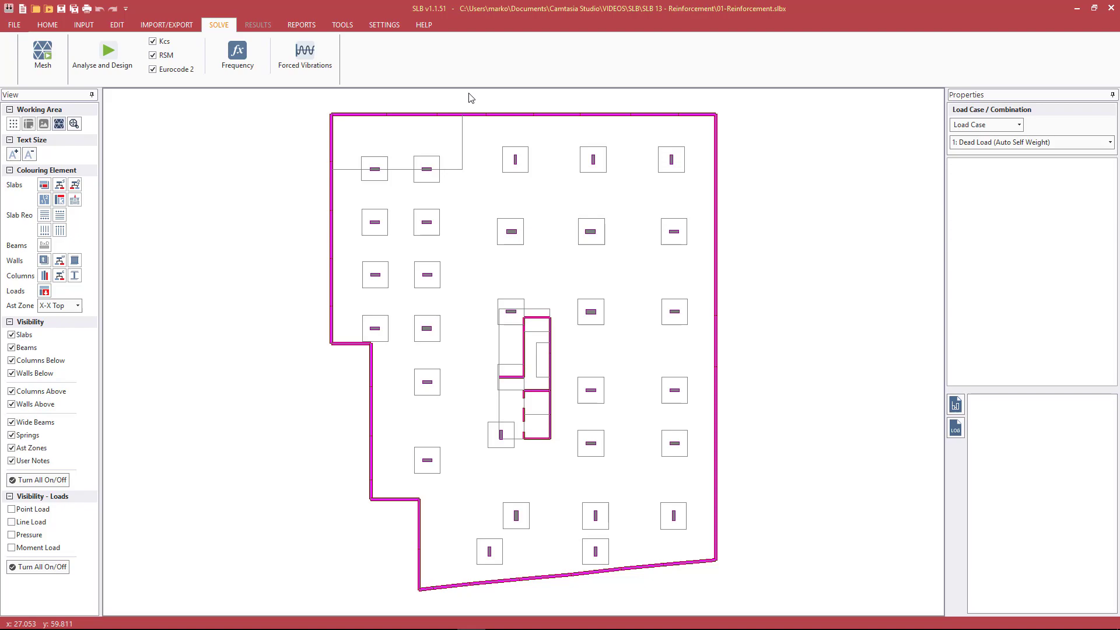
scroll(608, 238, up, 4)
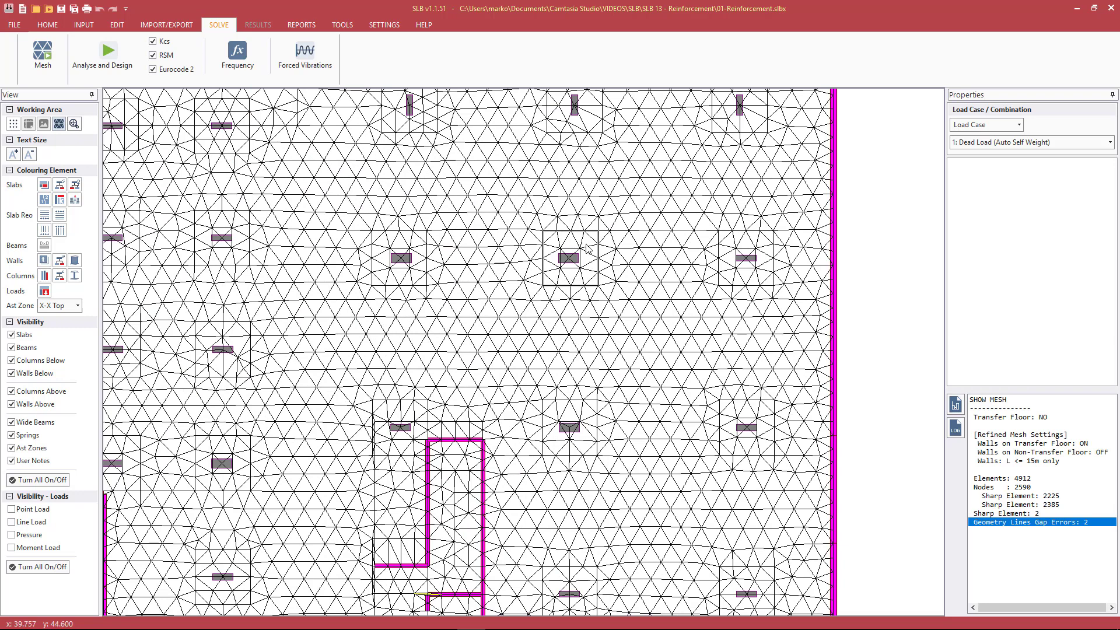
scroll(560, 240, up, 1)
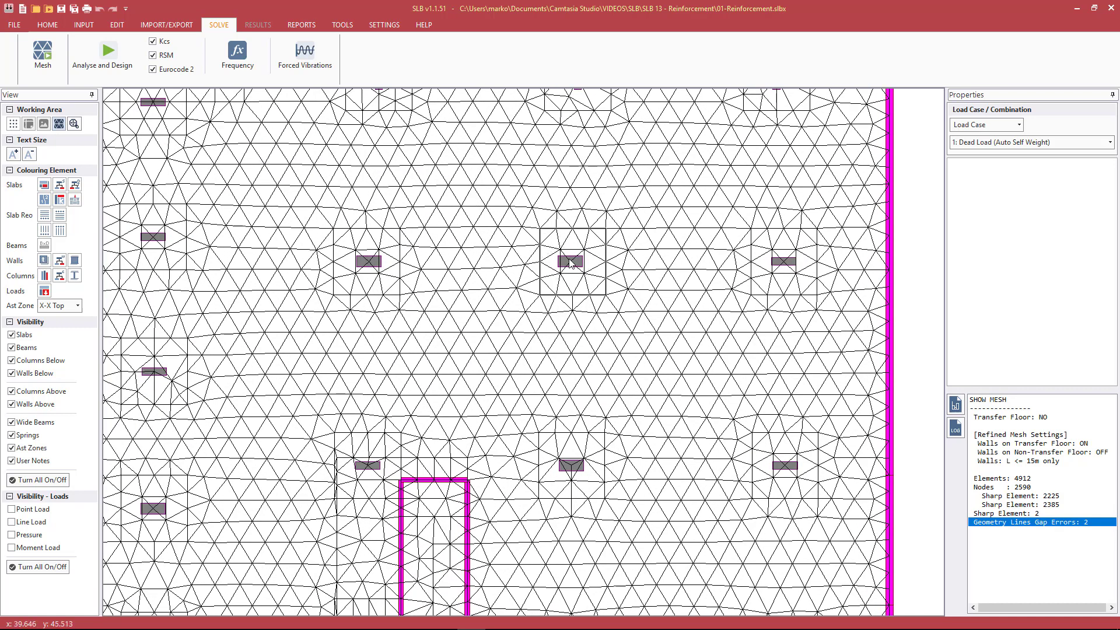
scroll(573, 263, up, 1)
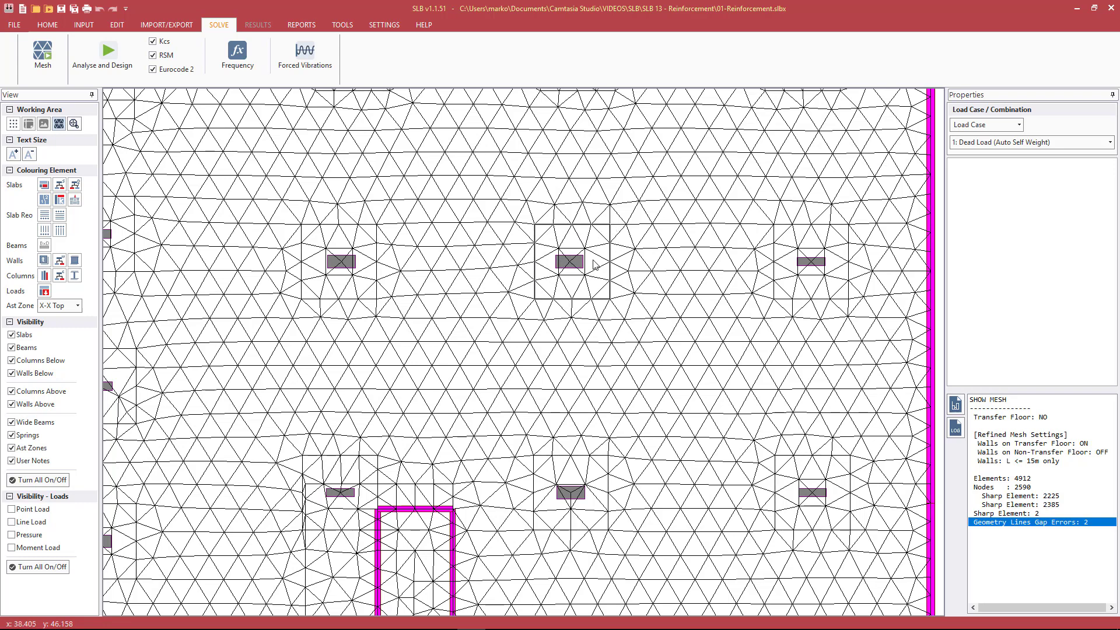
scroll(577, 247, down, 1)
scroll(576, 246, down, 1)
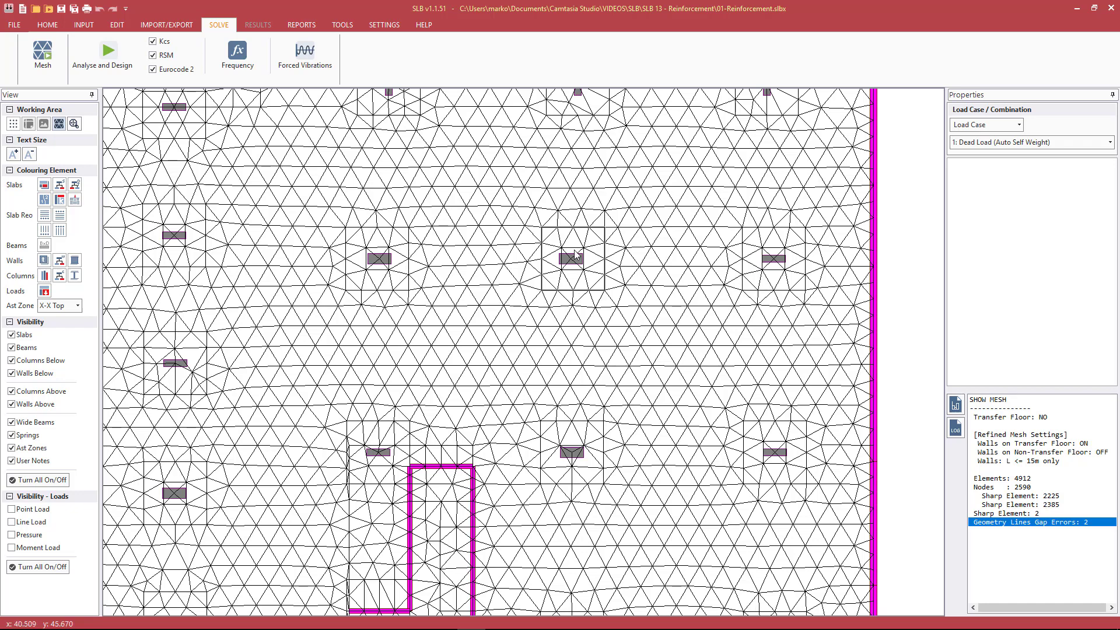
scroll(571, 251, down, 1)
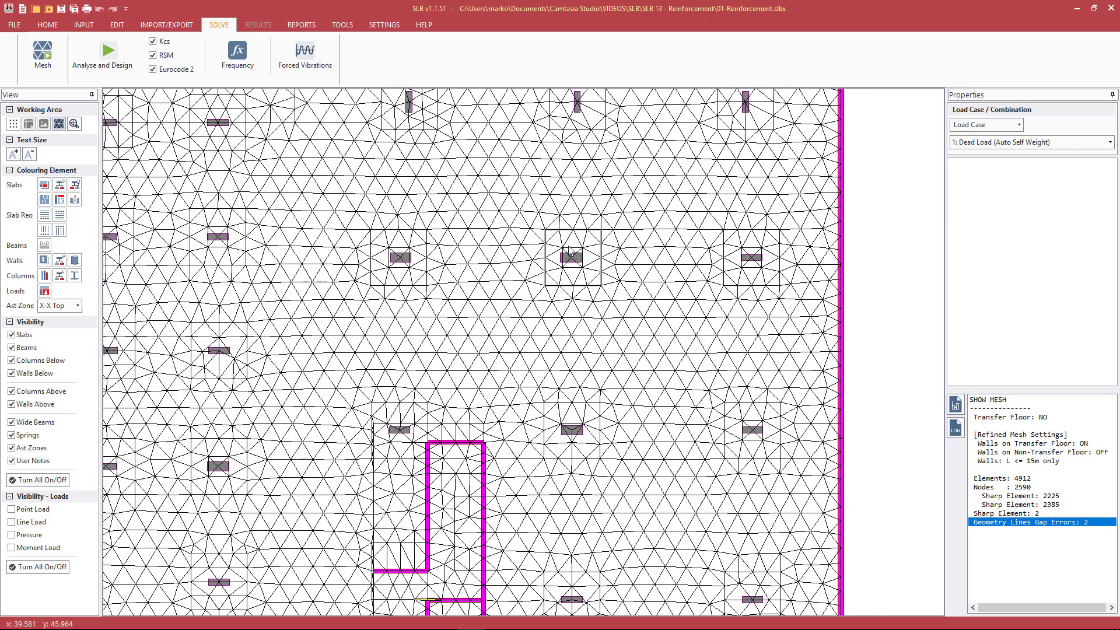
middle_click(568, 246)
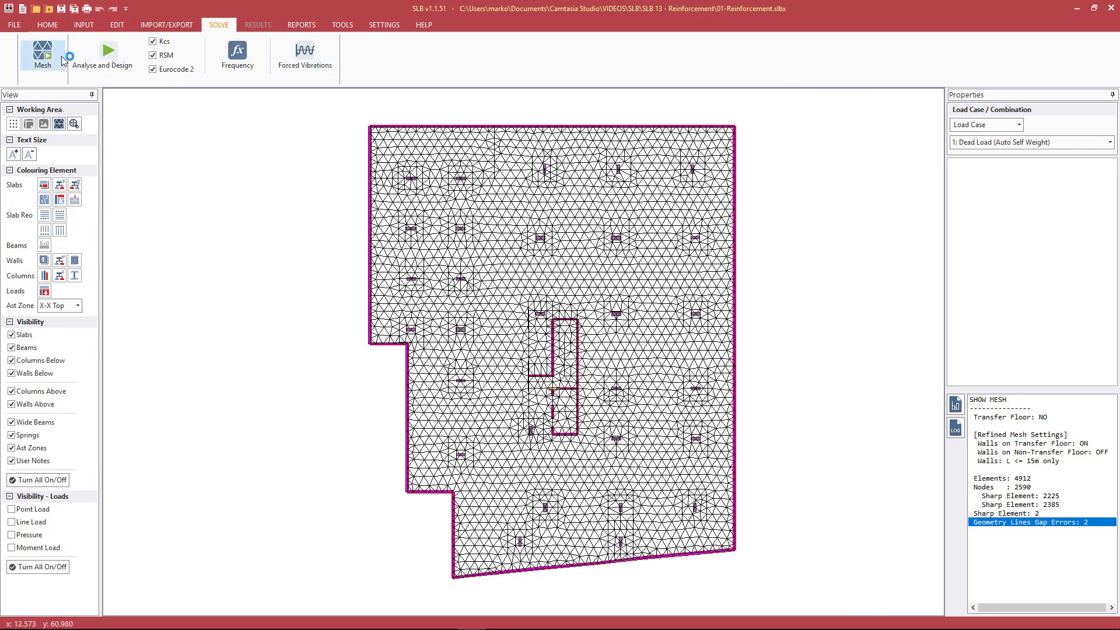
Regenerate the mesh with a 0.5 m sub-division and run Analyse and Design on the model
click(43, 51)
click(575, 306)
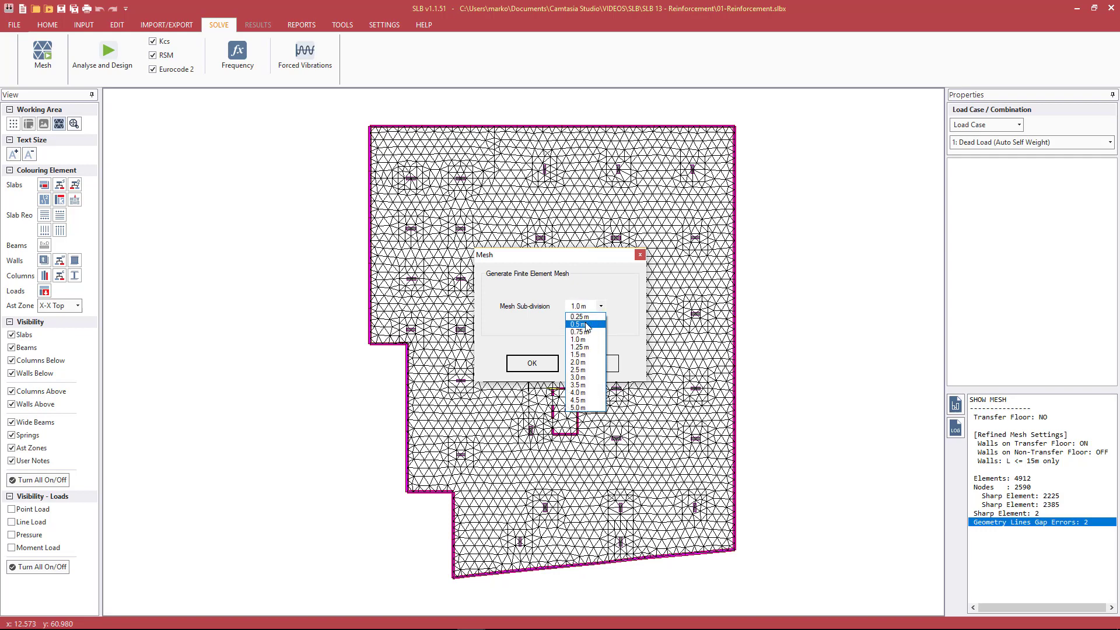
click(581, 321)
click(549, 364)
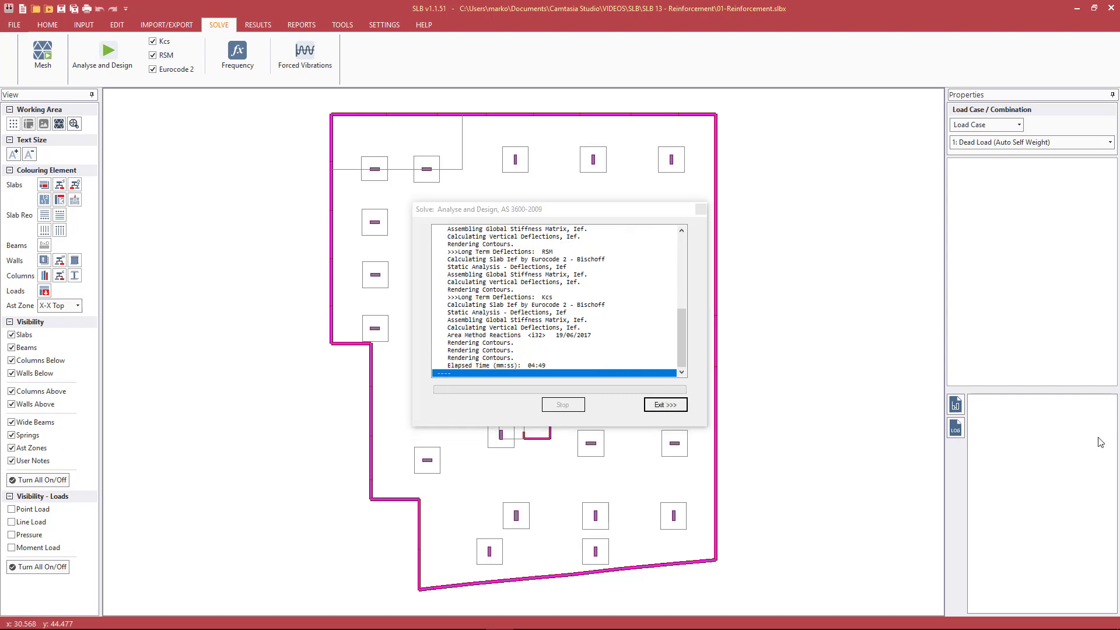
click(680, 407)
Display the X-X bottom slab reinforcement contours as theoretical rates
click(257, 24)
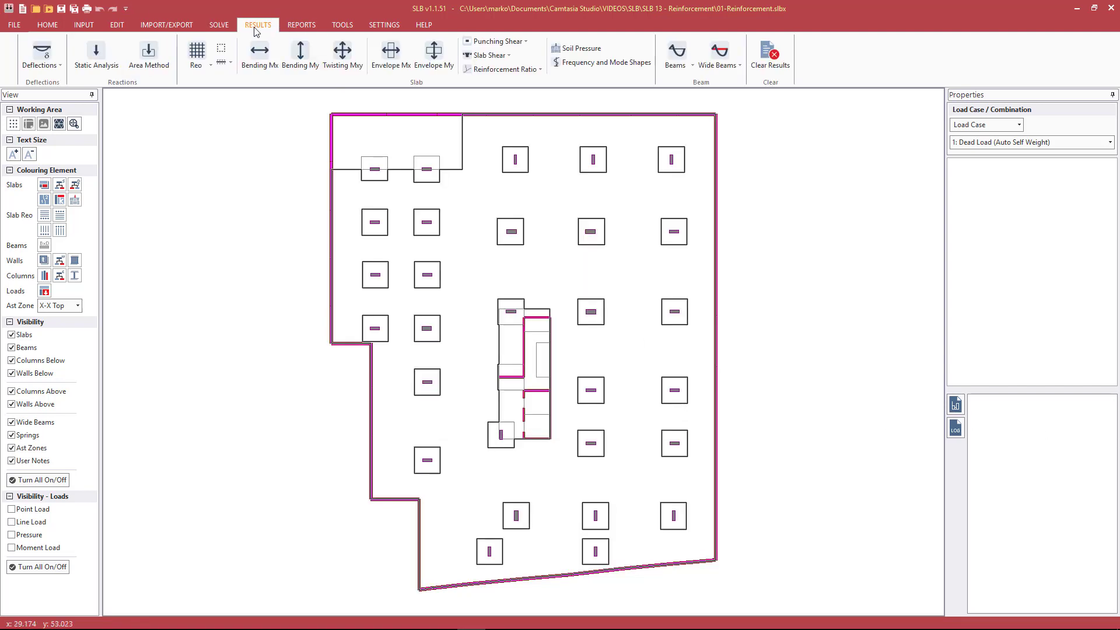
click(197, 58)
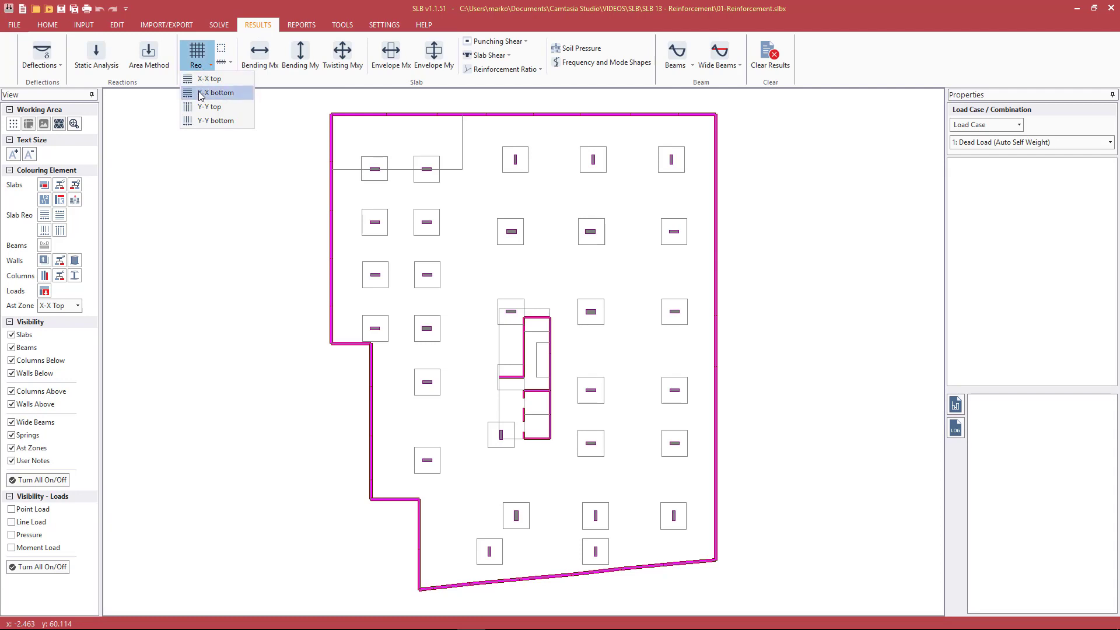
click(216, 93)
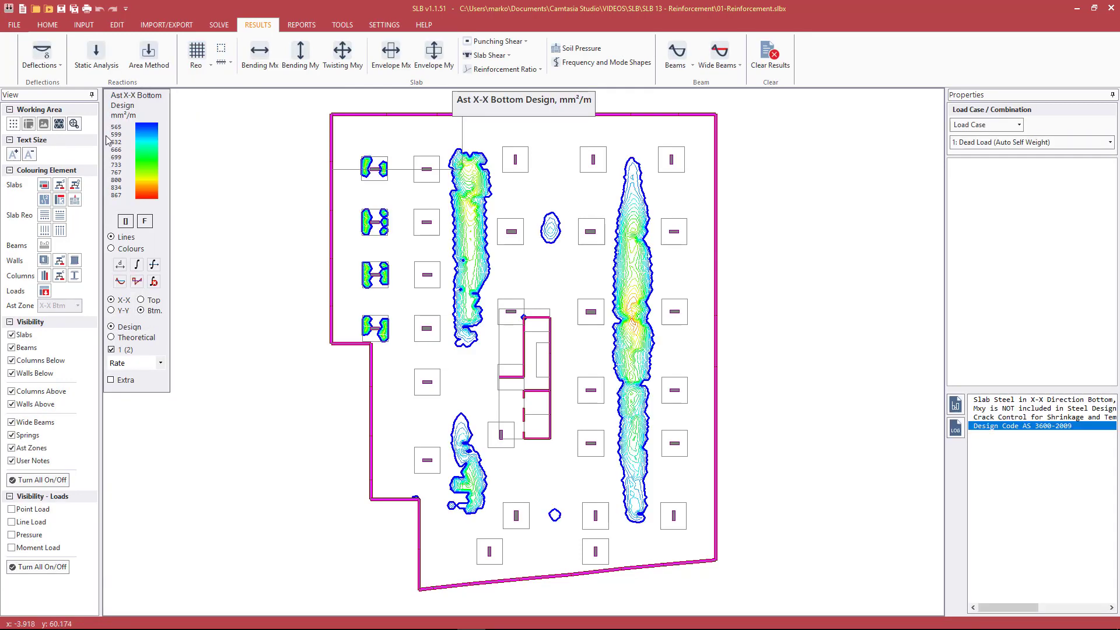
click(133, 338)
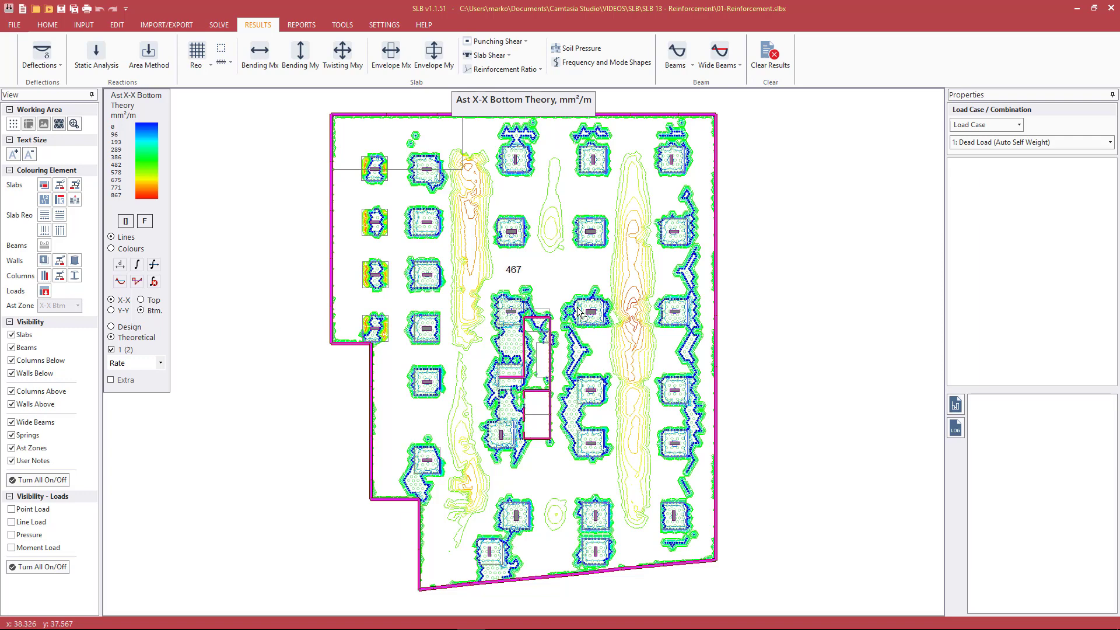
Enlarge the result text and read the X-X bottom theoretical steel rates at several points in the slab between columns
key(Page_Up)
key(Page_Up)
click(520, 202)
click(623, 197)
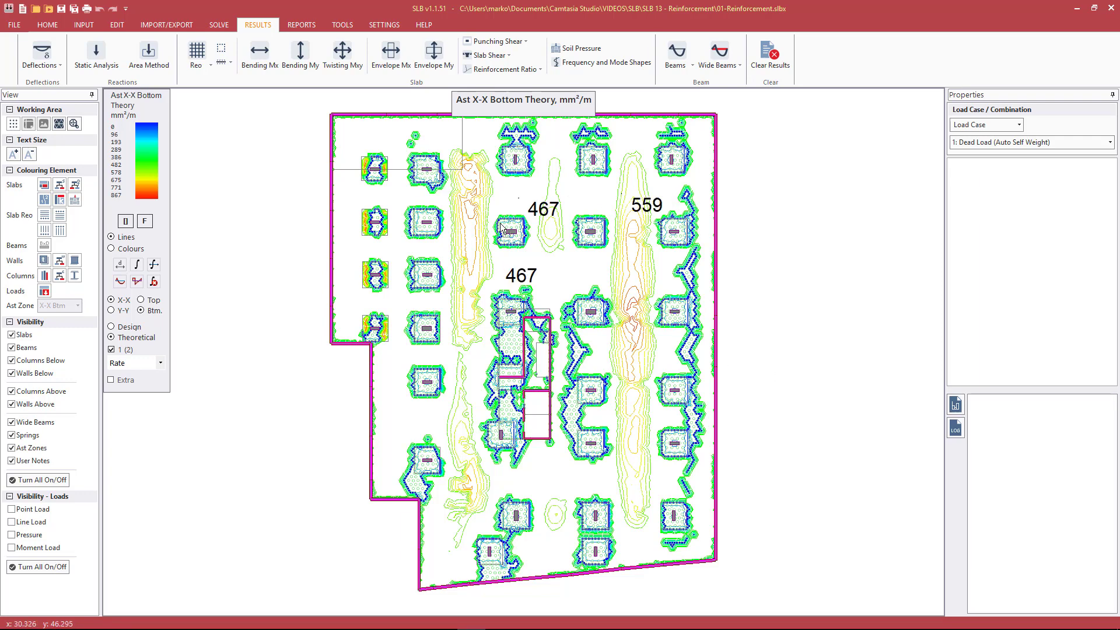
scroll(512, 221, up, 3)
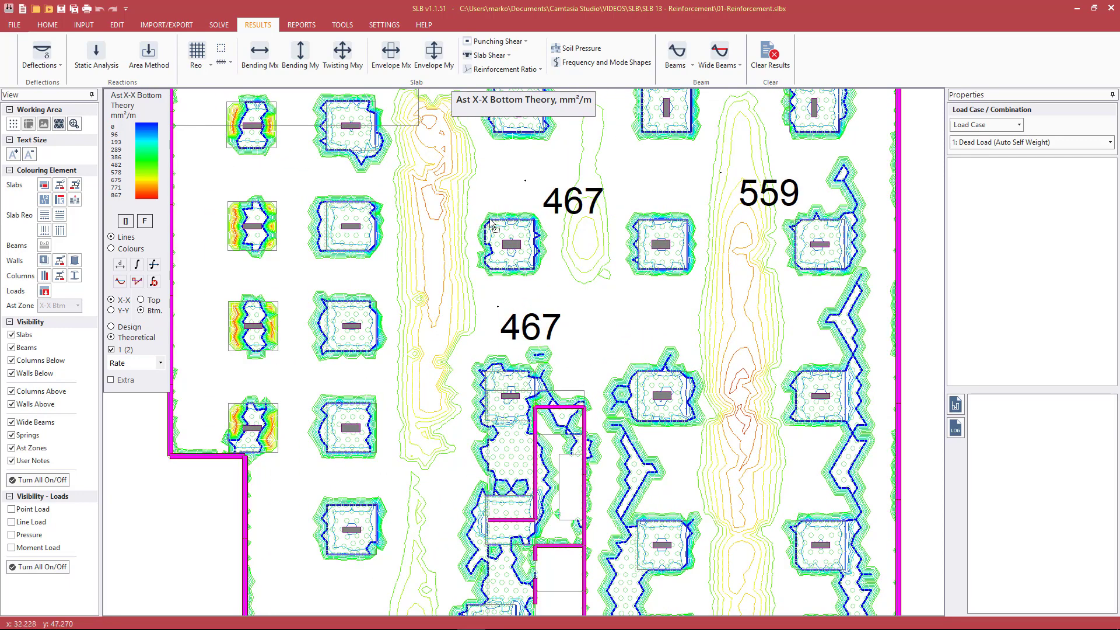
click(617, 322)
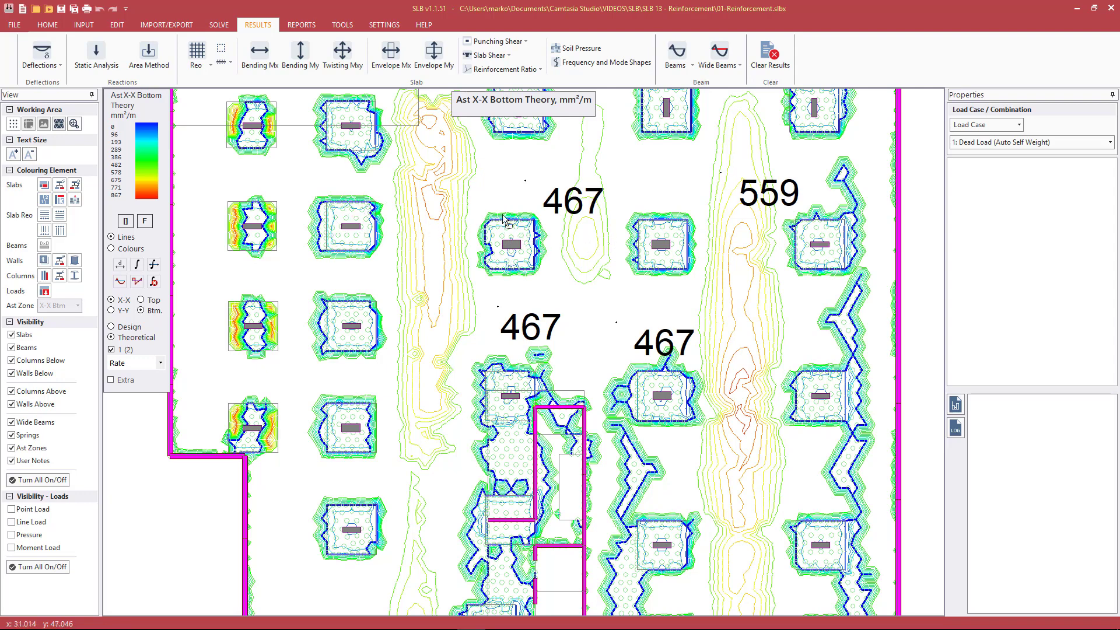
Show the X-X top theoretical reinforcement and read its rates between the columns and within the drop panels
click(141, 300)
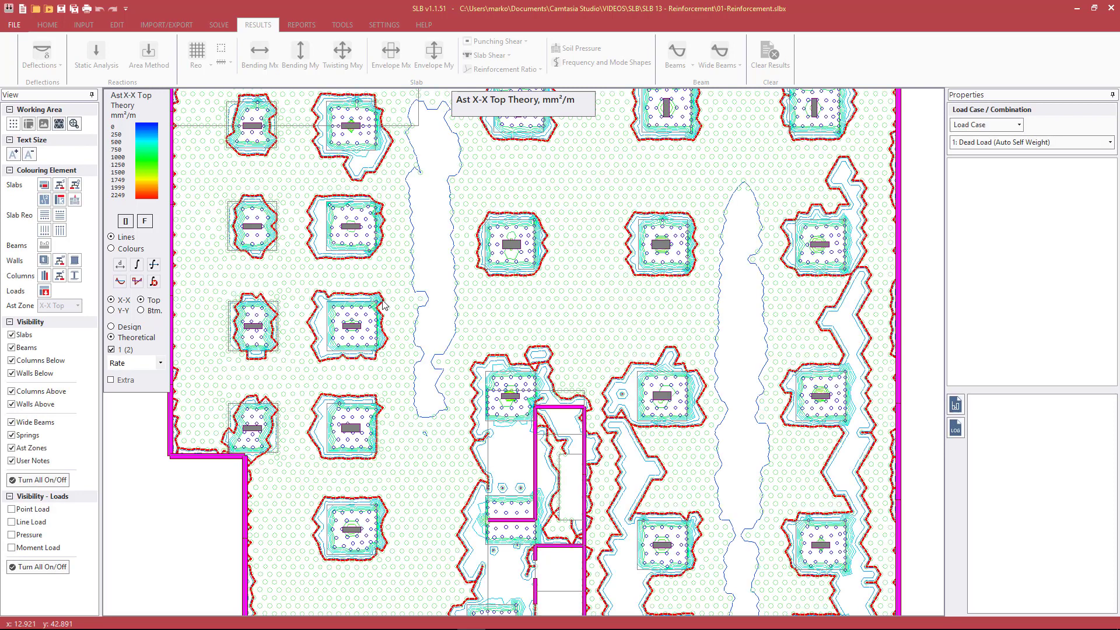
click(580, 212)
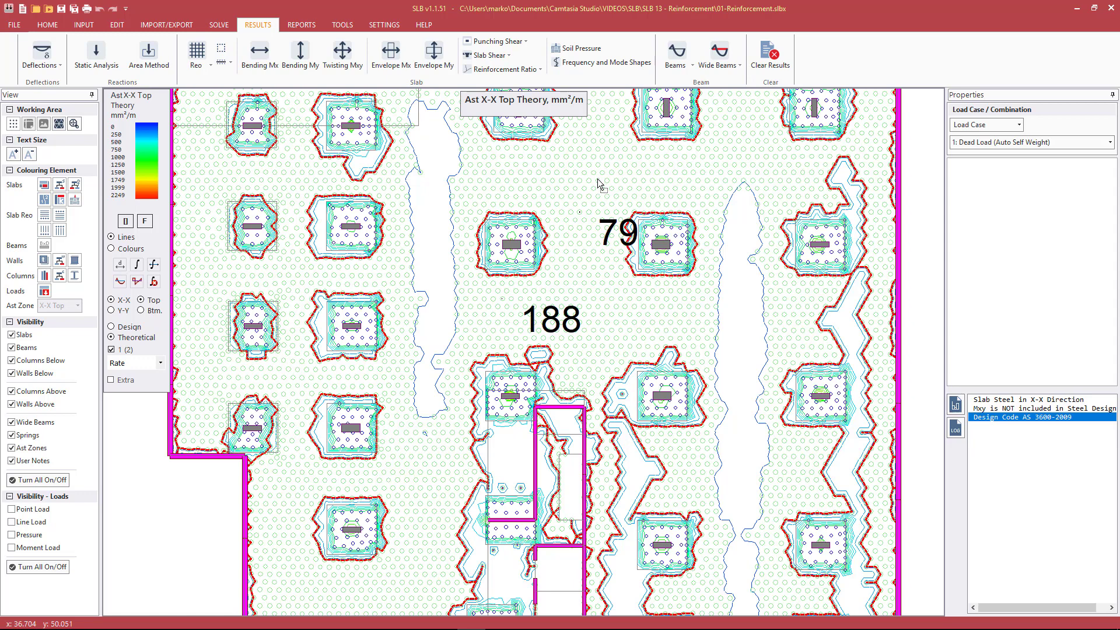
scroll(534, 211, up, 1)
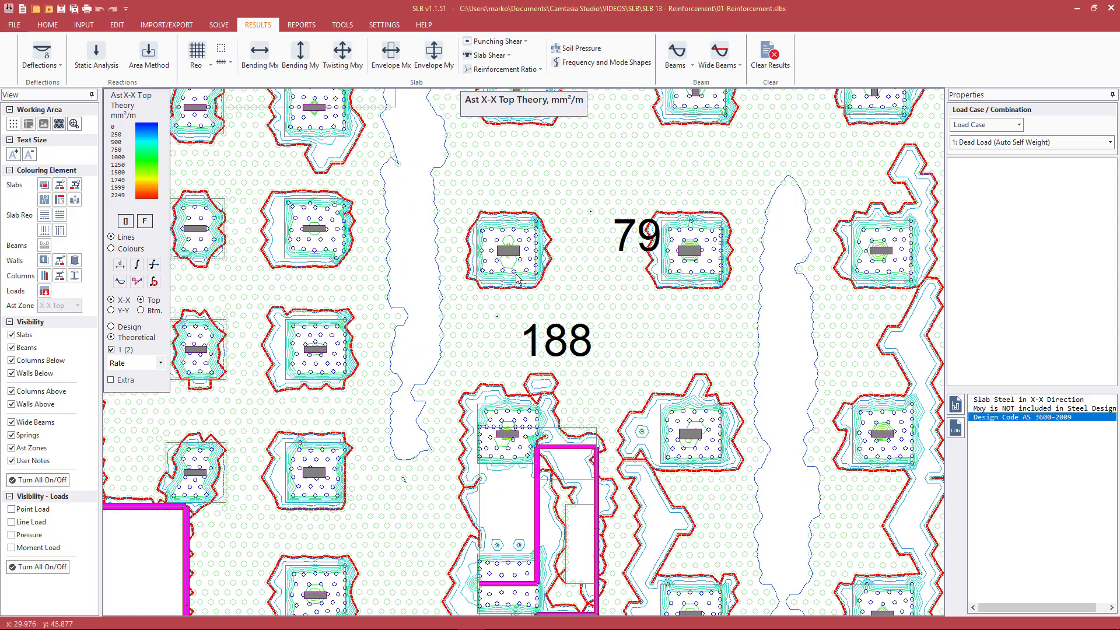
click(497, 241)
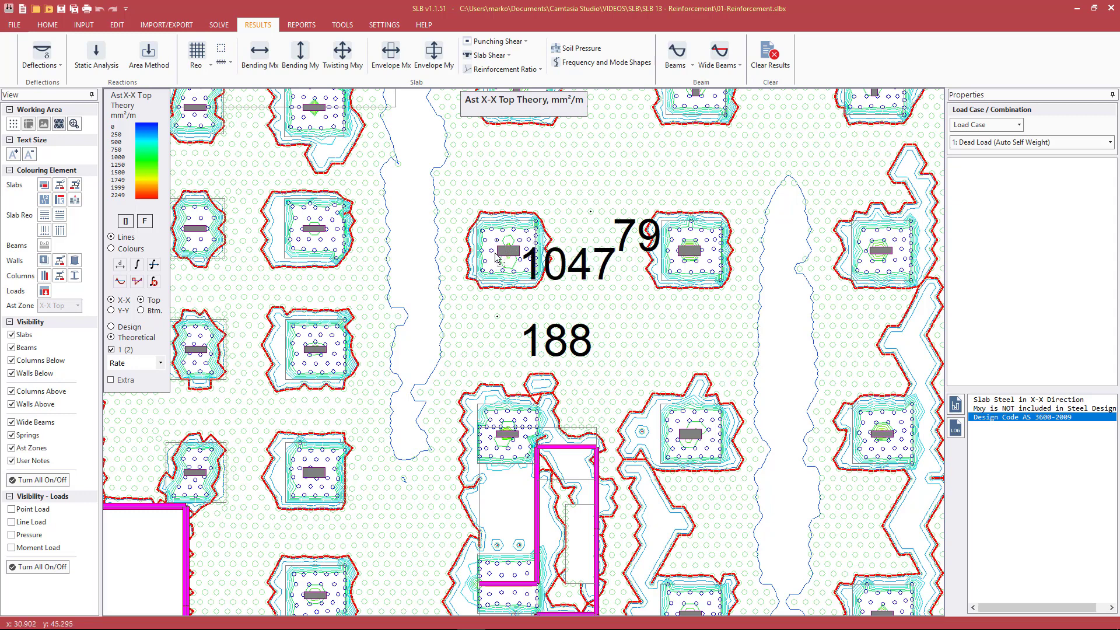
ctrl+scroll(495, 255, down, 4)
click(715, 242)
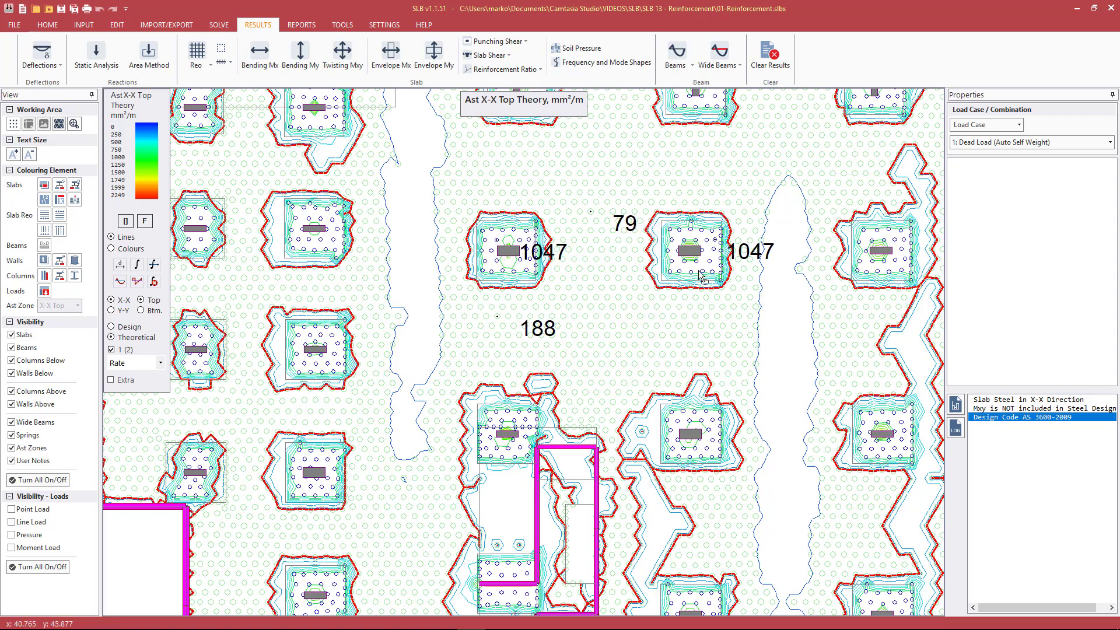
click(679, 424)
click(678, 450)
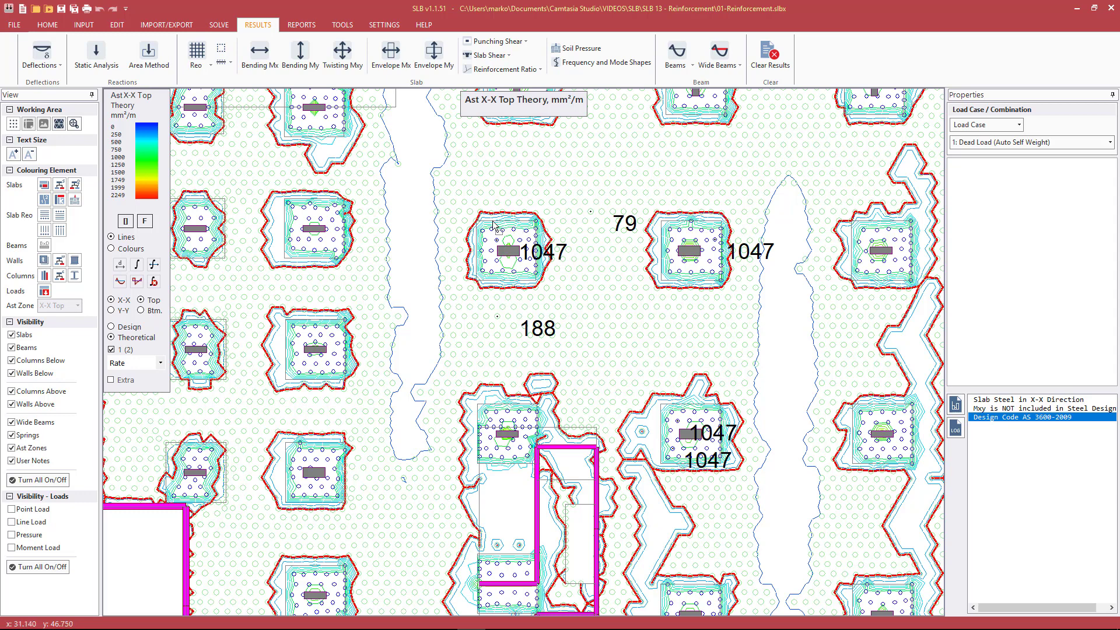
Review the slab design type table in the material properties to compare its minimum steel rates, leaving it unchanged
click(83, 25)
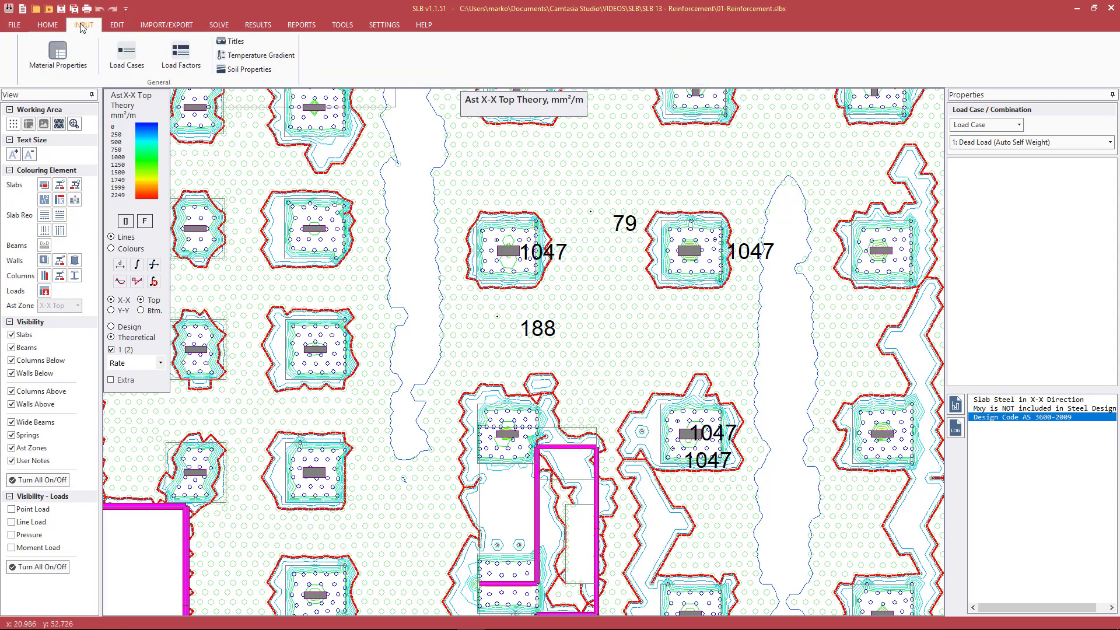
click(68, 65)
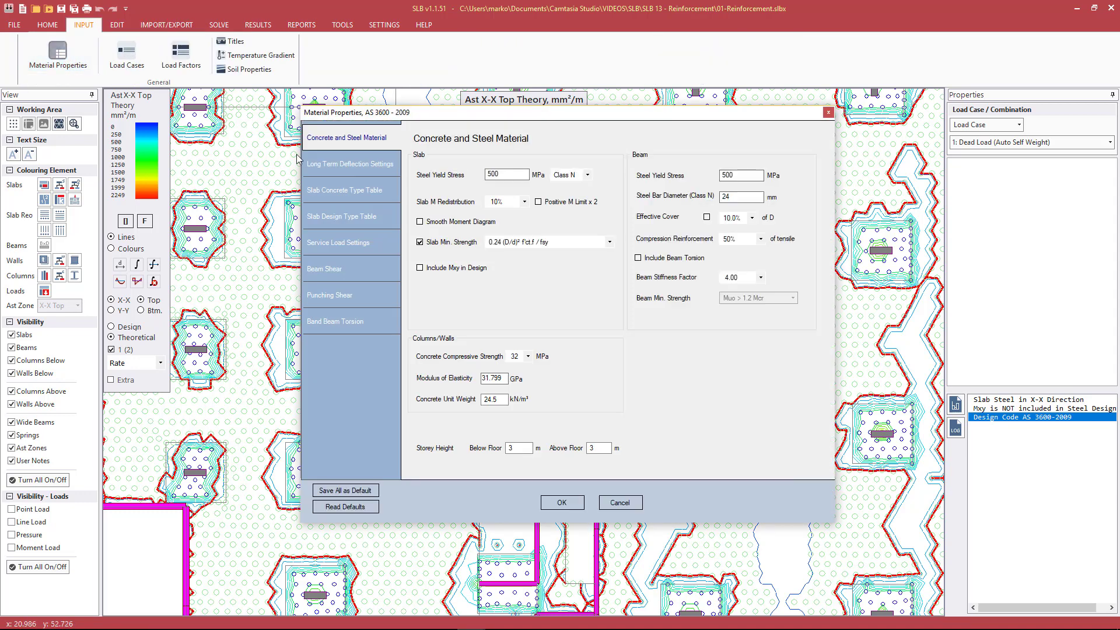
click(338, 217)
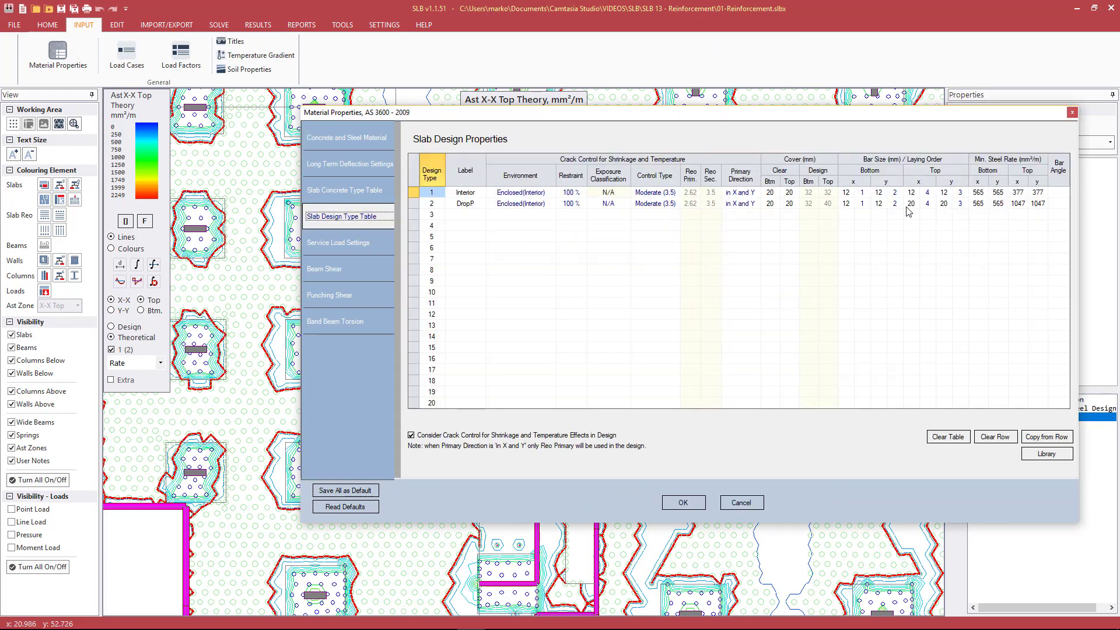
click(739, 501)
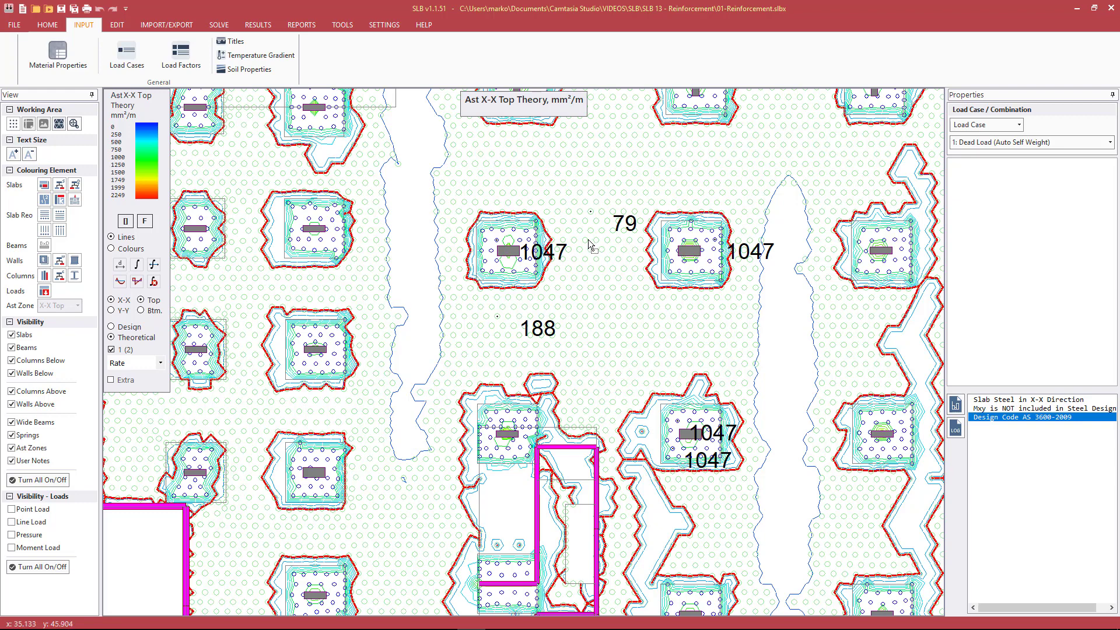
Show the whole slab plan and switch the X-X reinforcement contours from theoretical top to design bottom rates
scroll(595, 242, down, 3)
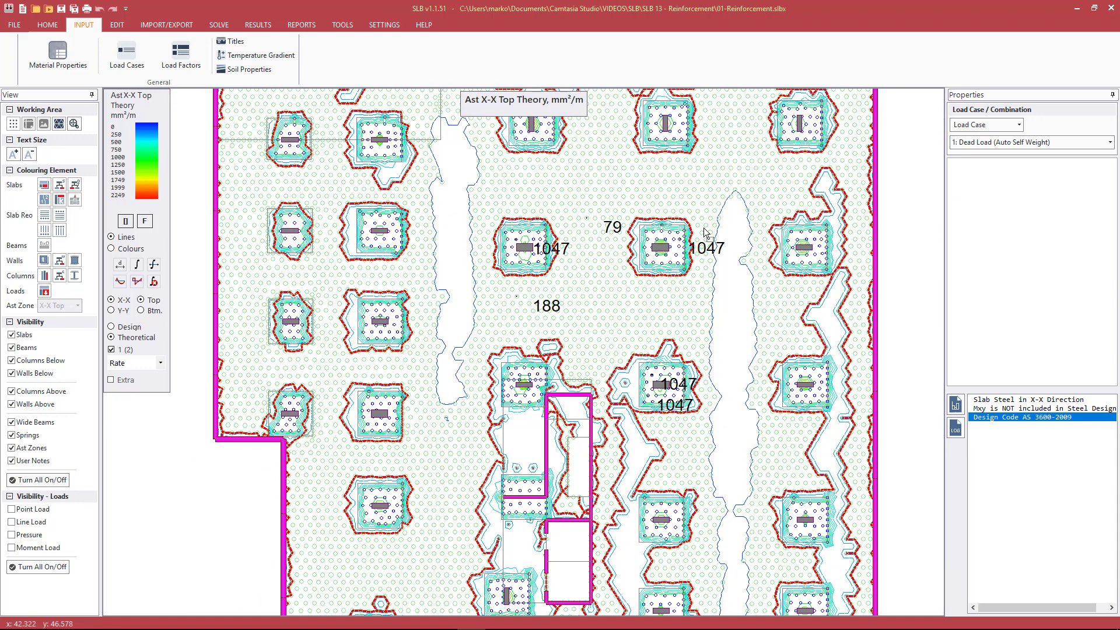
scroll(576, 264, down, 3)
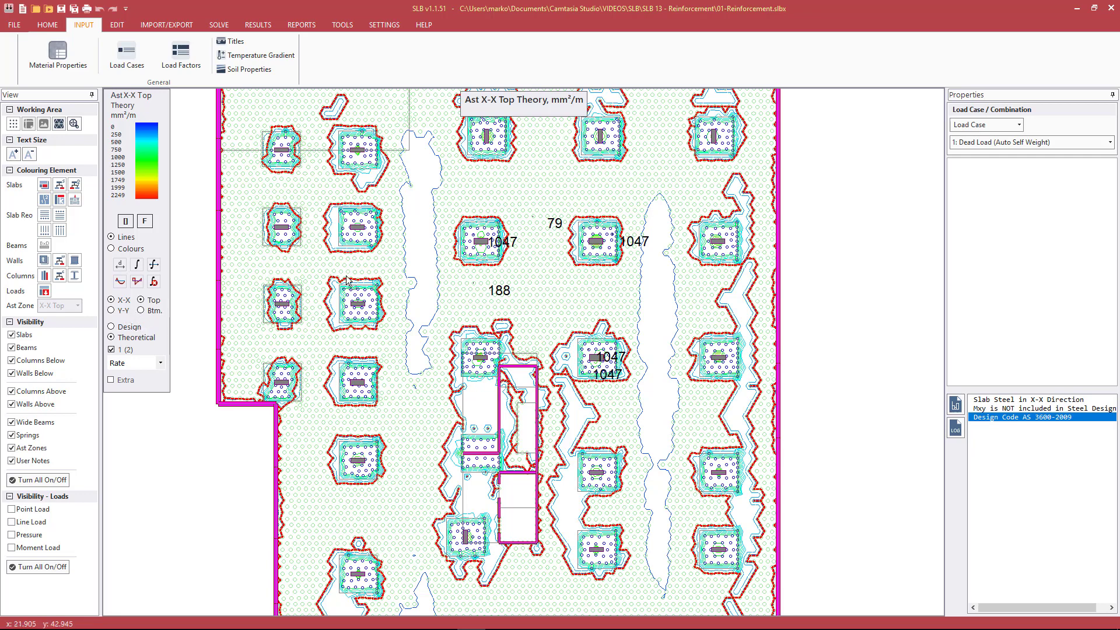
scroll(491, 271, down, 3)
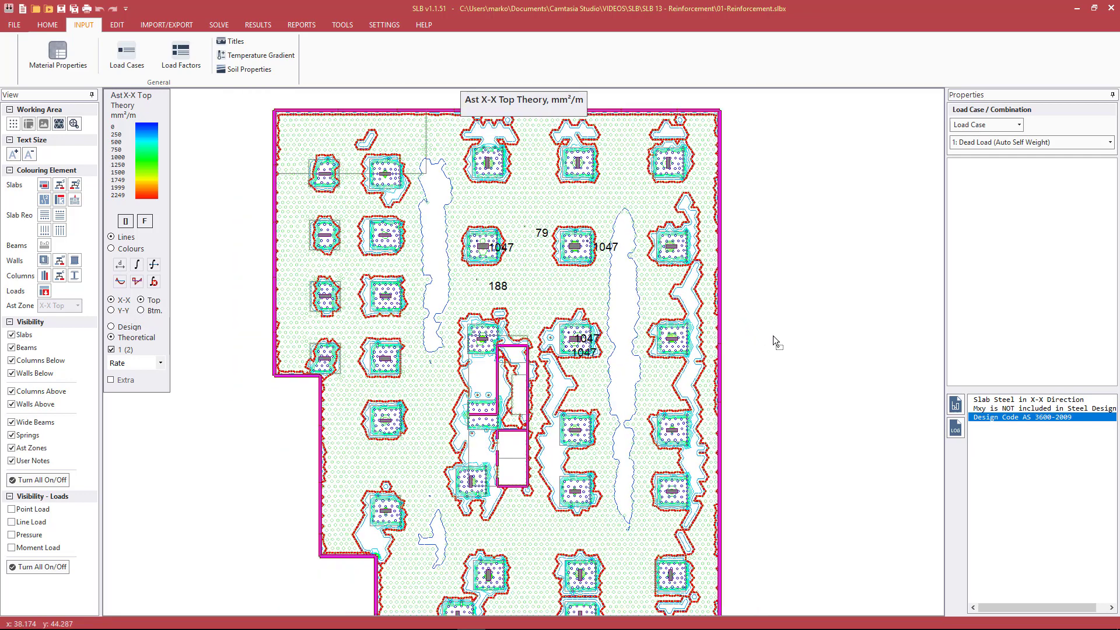
middle_drag(772, 335, 733, 314)
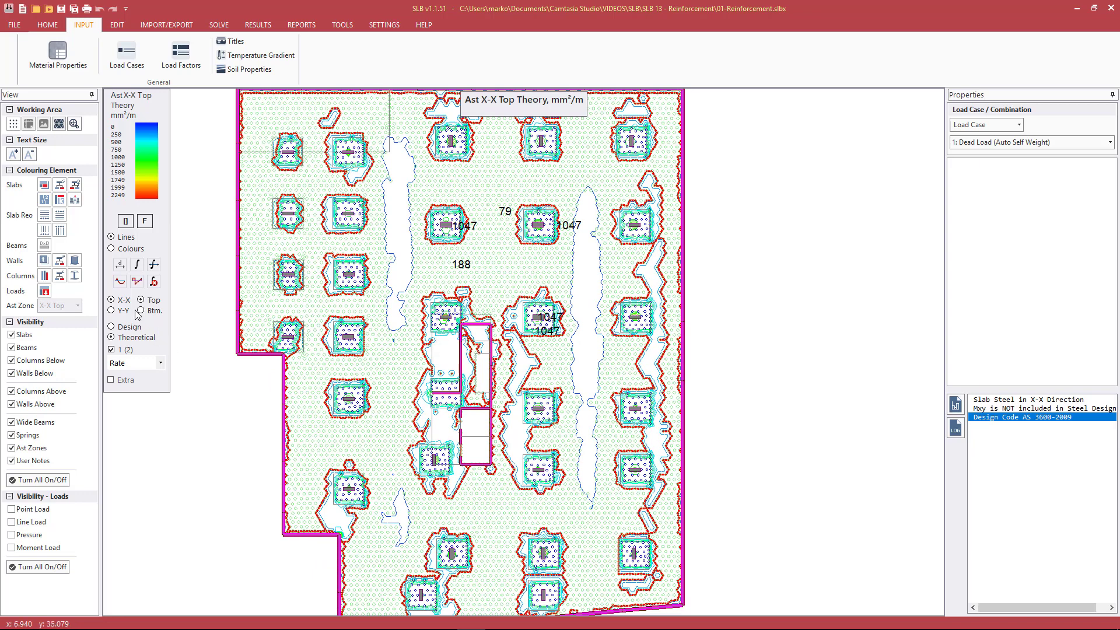
key(Home)
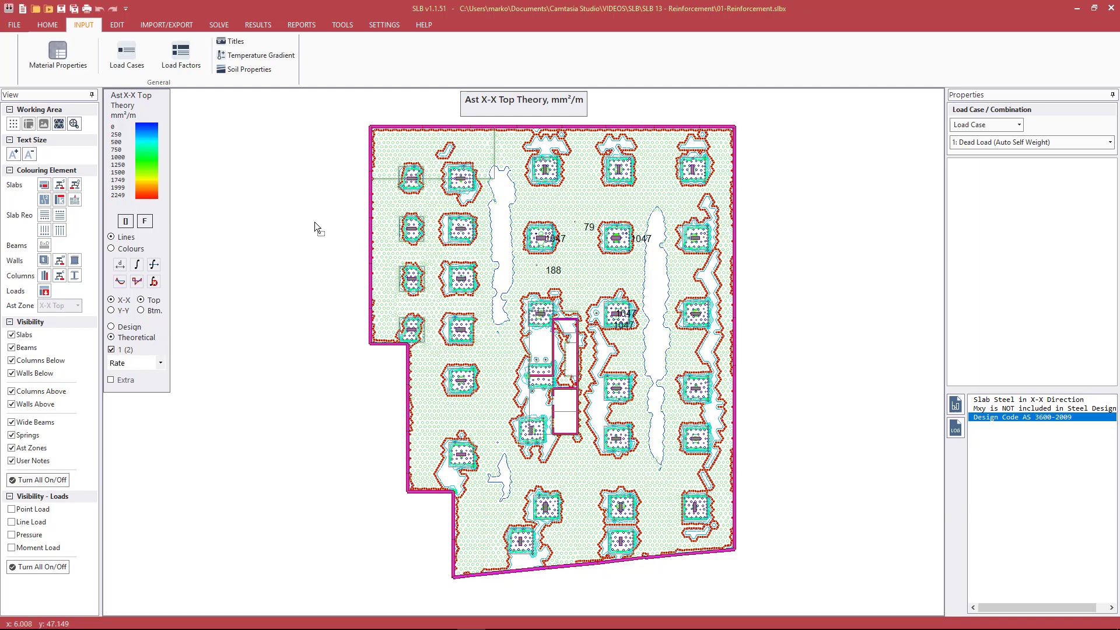
click(127, 329)
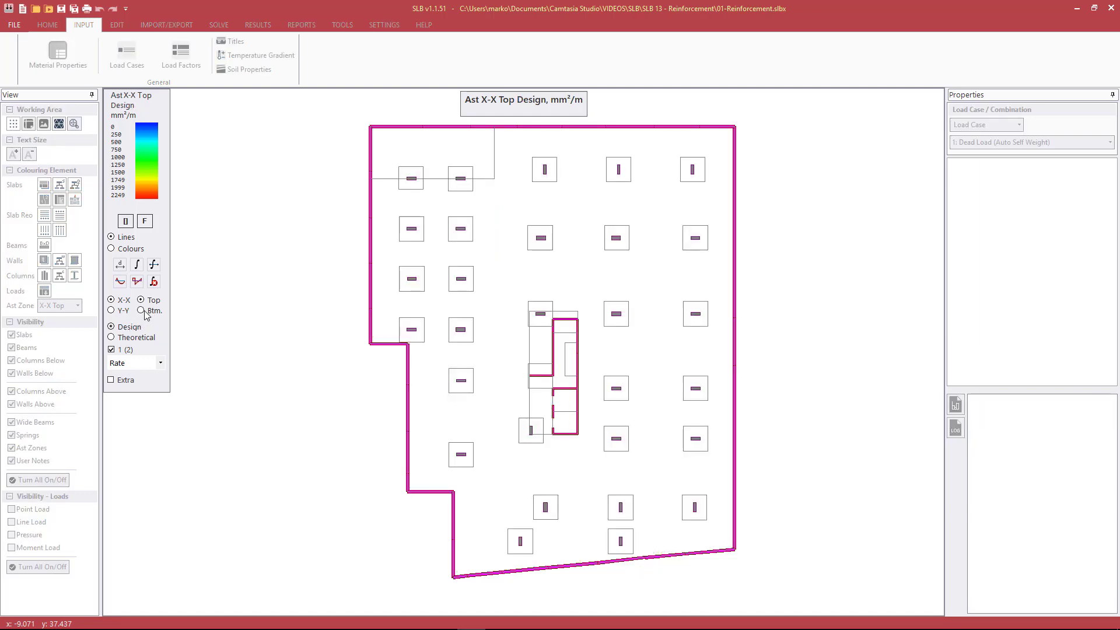
click(141, 310)
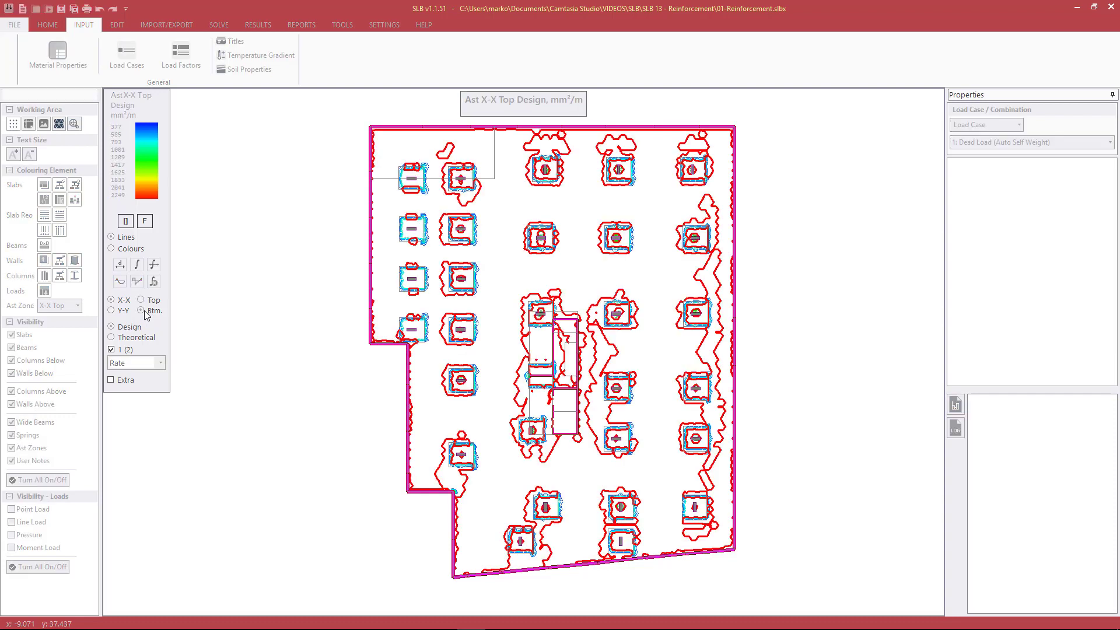
Read the X-X bottom design steel rates at a point between the columns and inside the elongated contour band beside them
scroll(554, 240, up, 2)
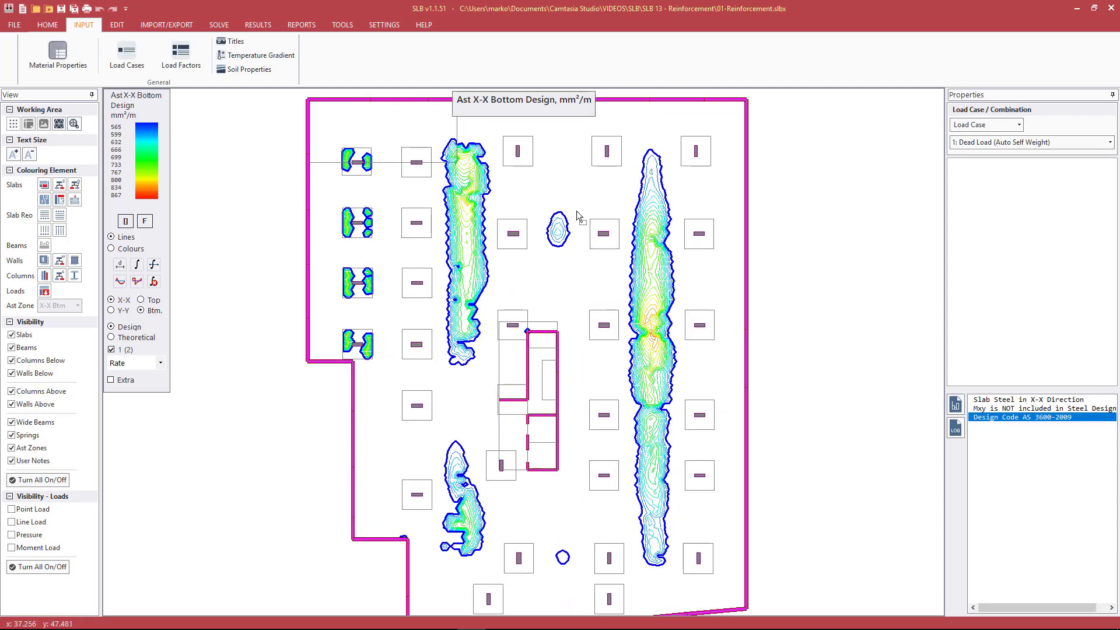
scroll(570, 213, up, 1)
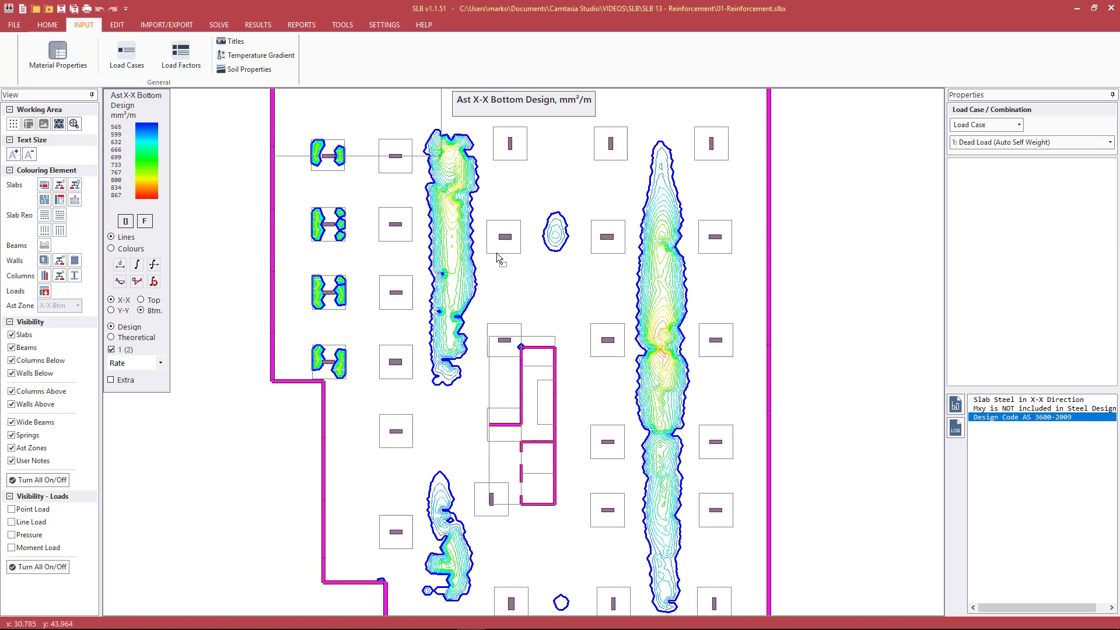
scroll(496, 245, up, 1)
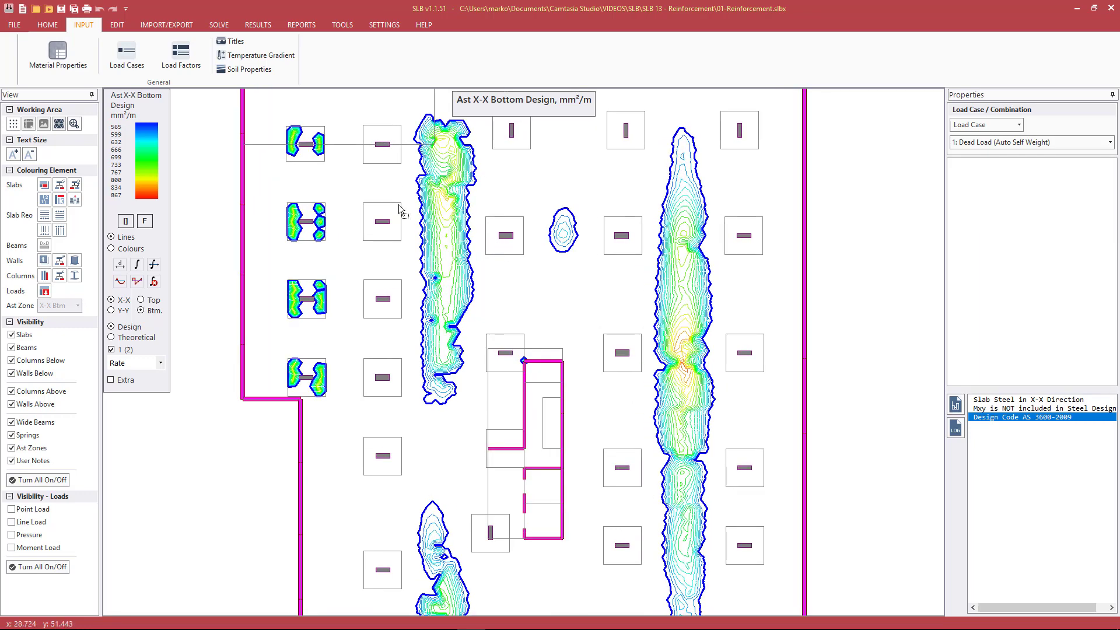
scroll(545, 294, up, 1)
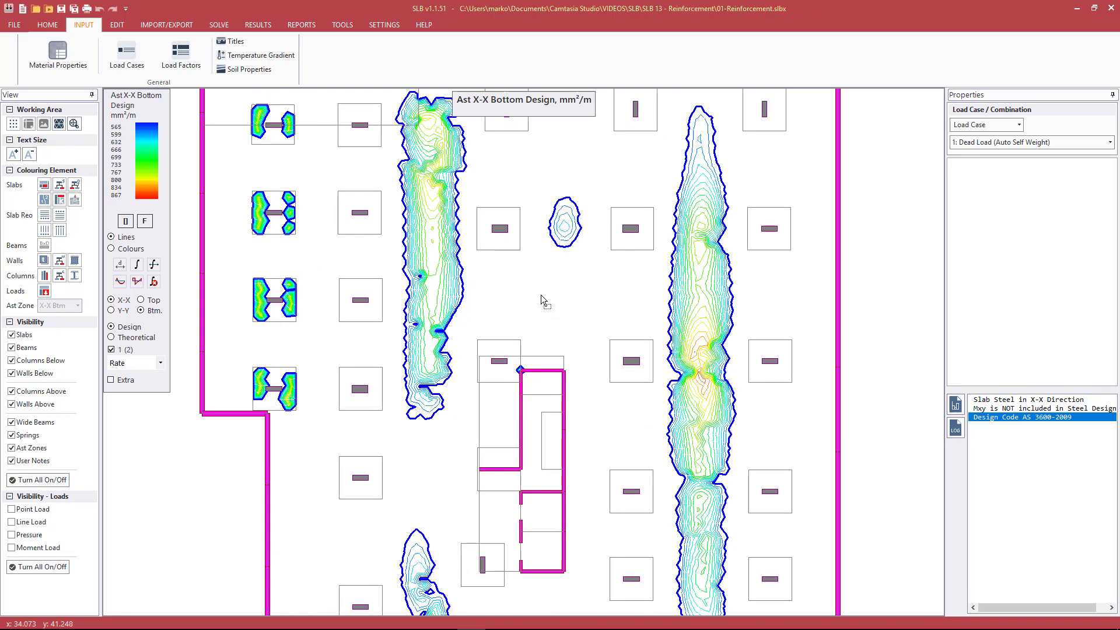
click(539, 295)
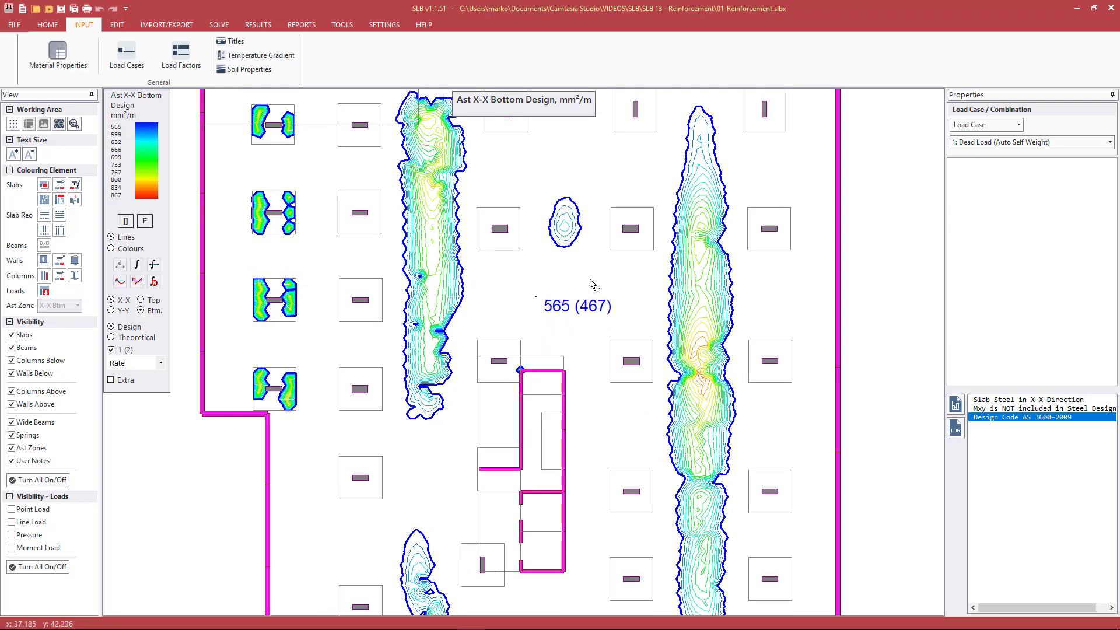
click(432, 237)
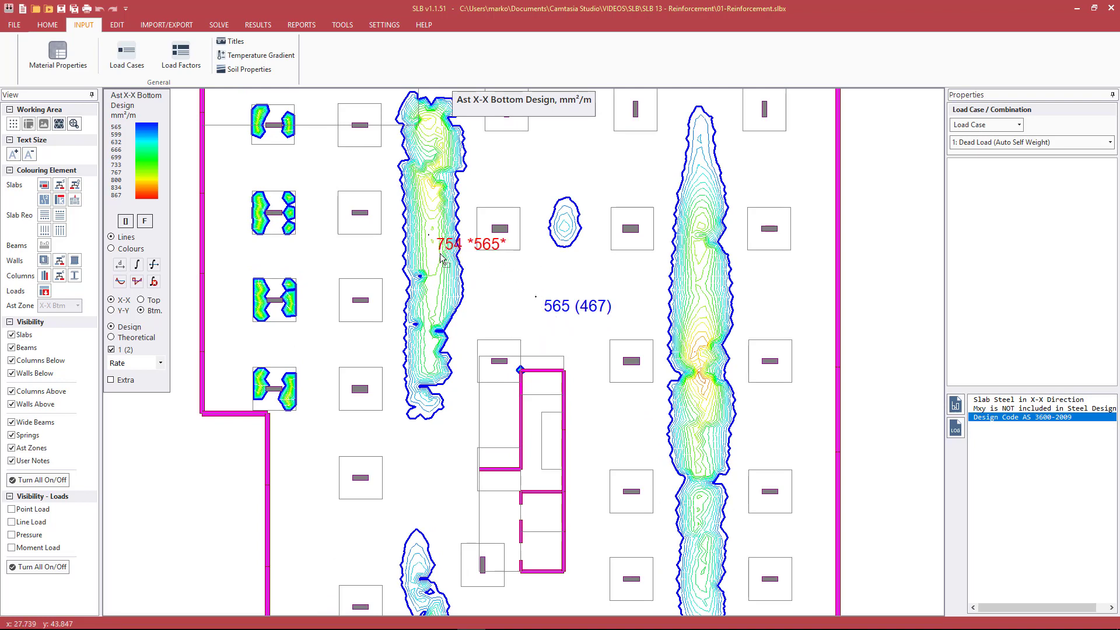
scroll(444, 254, up, 1)
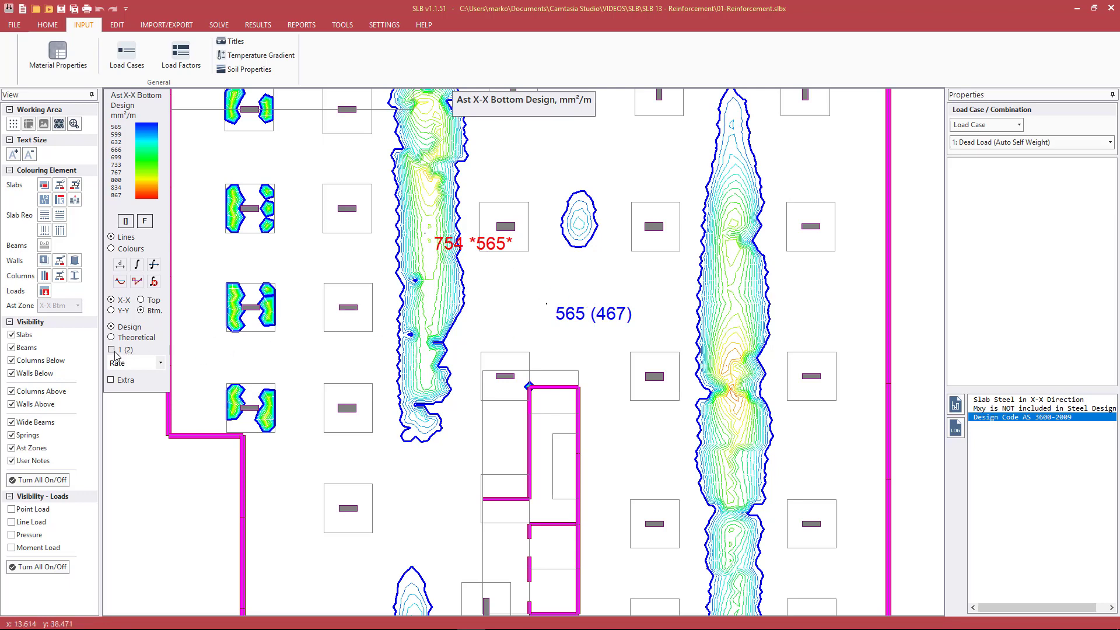
Read the X-X bottom design rates without bracketed values in the contour band and between the columns, and turn the 1 (2) display back on
click(435, 287)
click(523, 286)
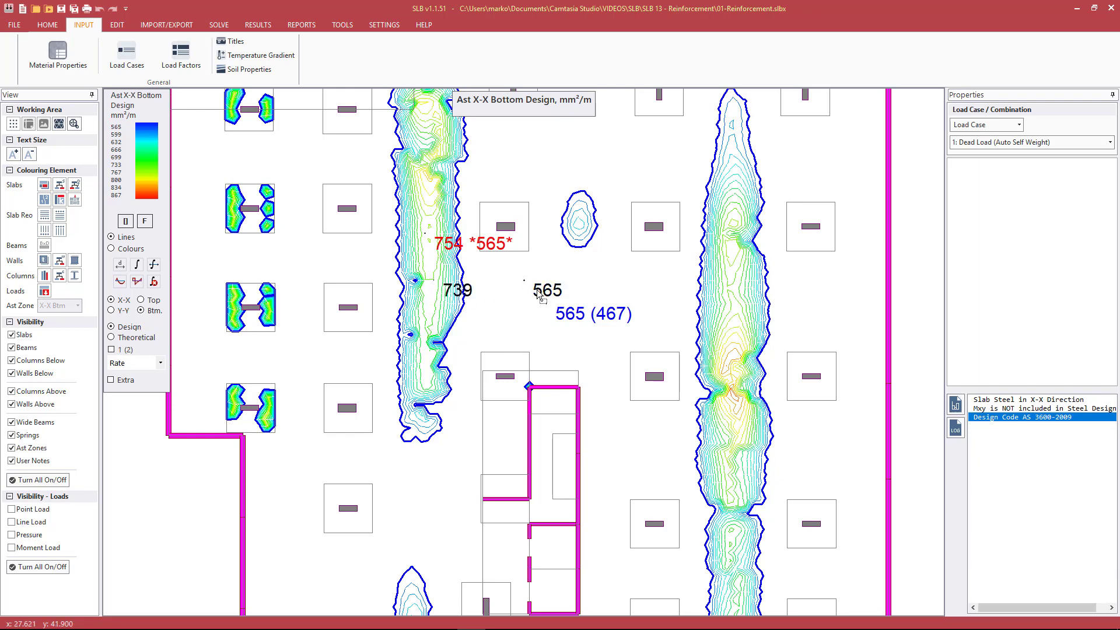
click(131, 349)
Switch the X-X bottom contours to Extra steel and read the amounts between the columns and at two points in each elongated band
scroll(502, 283, down, 1)
scroll(715, 353, down, 1)
middle_drag(797, 344, 733, 292)
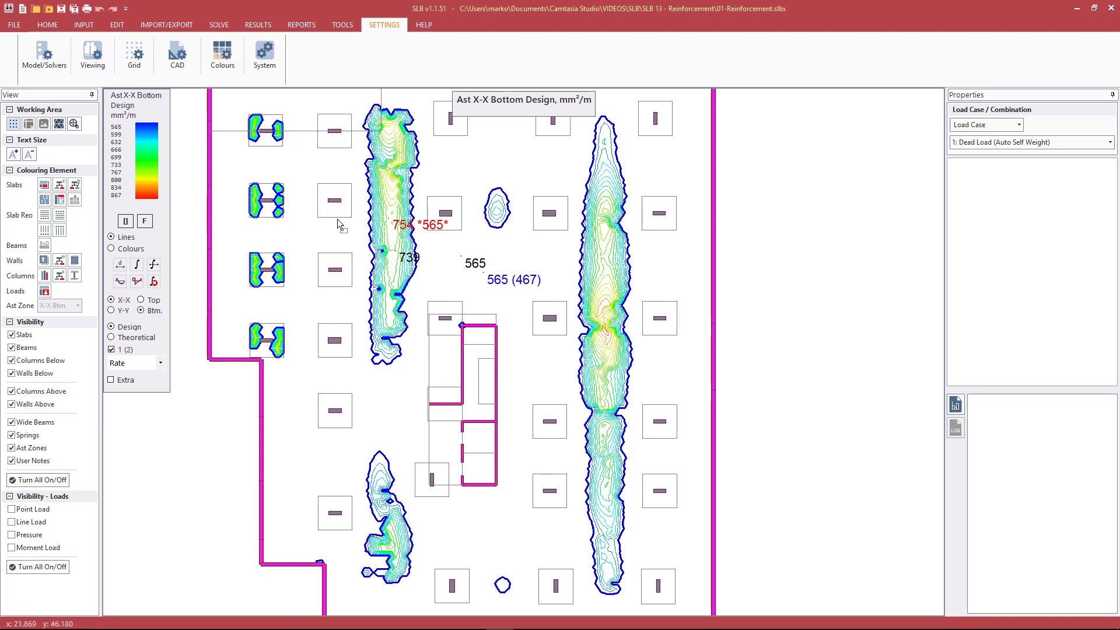
click(120, 382)
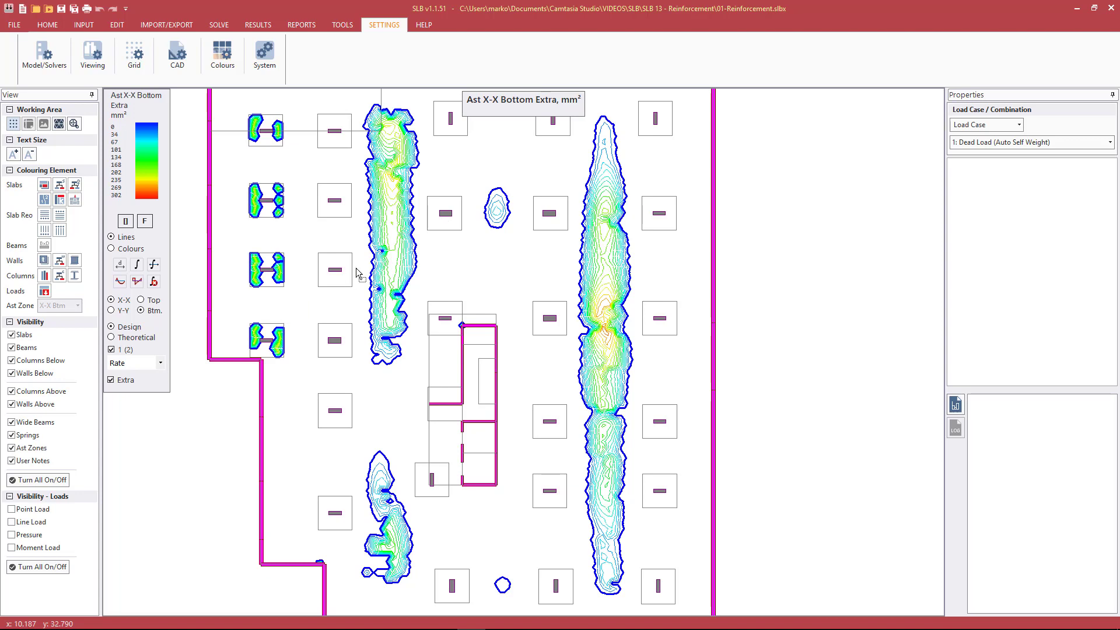
click(480, 267)
click(389, 219)
click(393, 257)
click(606, 235)
click(600, 267)
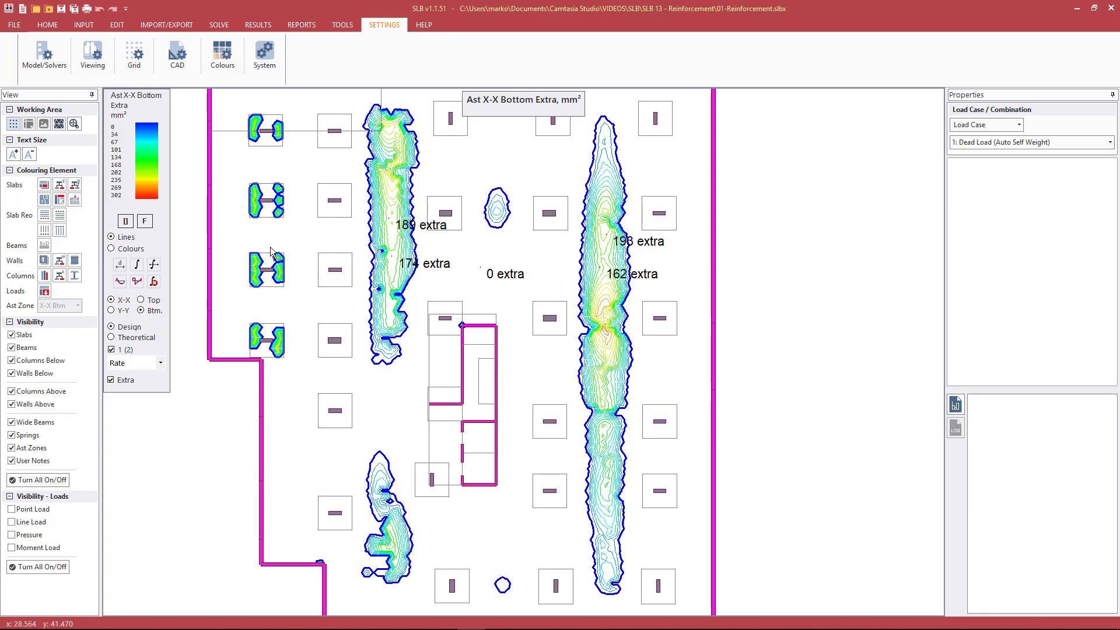
Read the extra X-X bottom steel at two points within a drop panel near the outer wall and reduce the result text size
scroll(239, 271, up, 4)
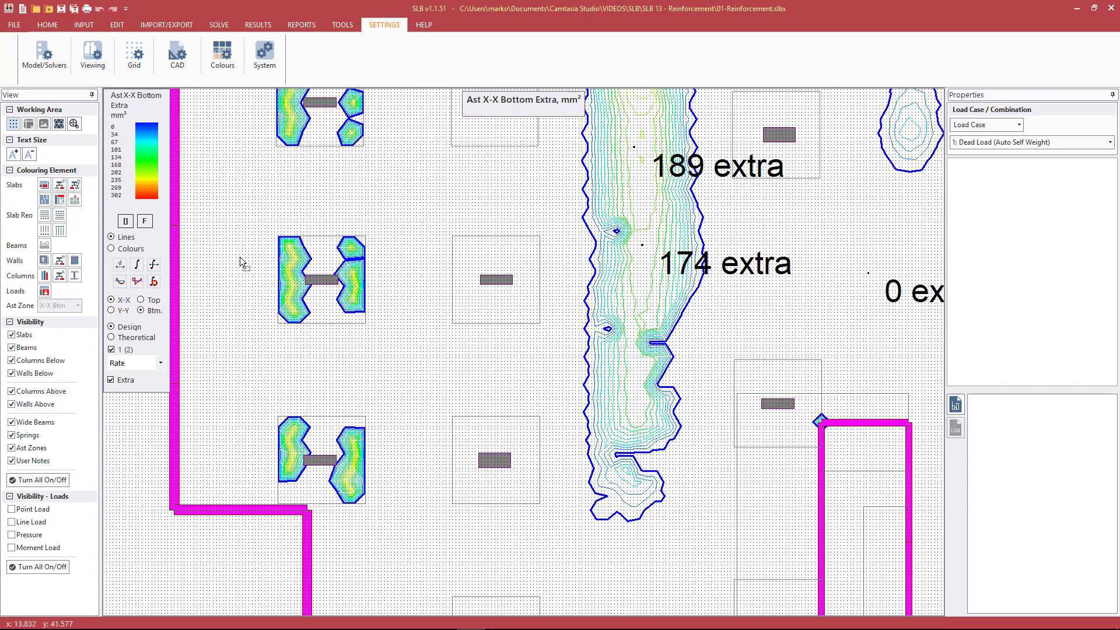
click(298, 259)
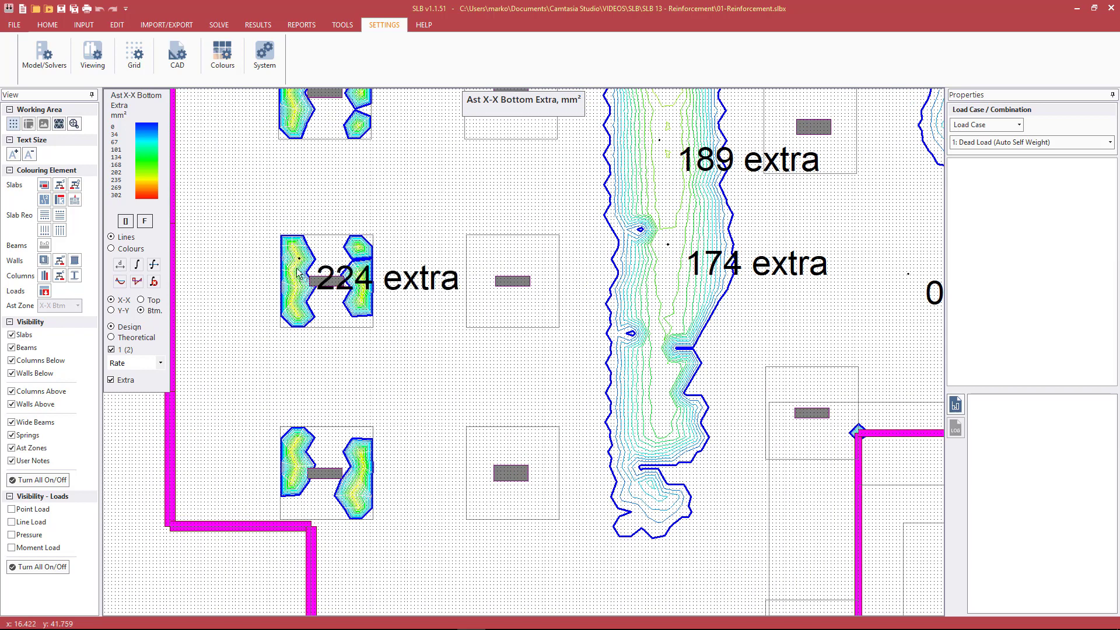
click(295, 288)
key(minus)
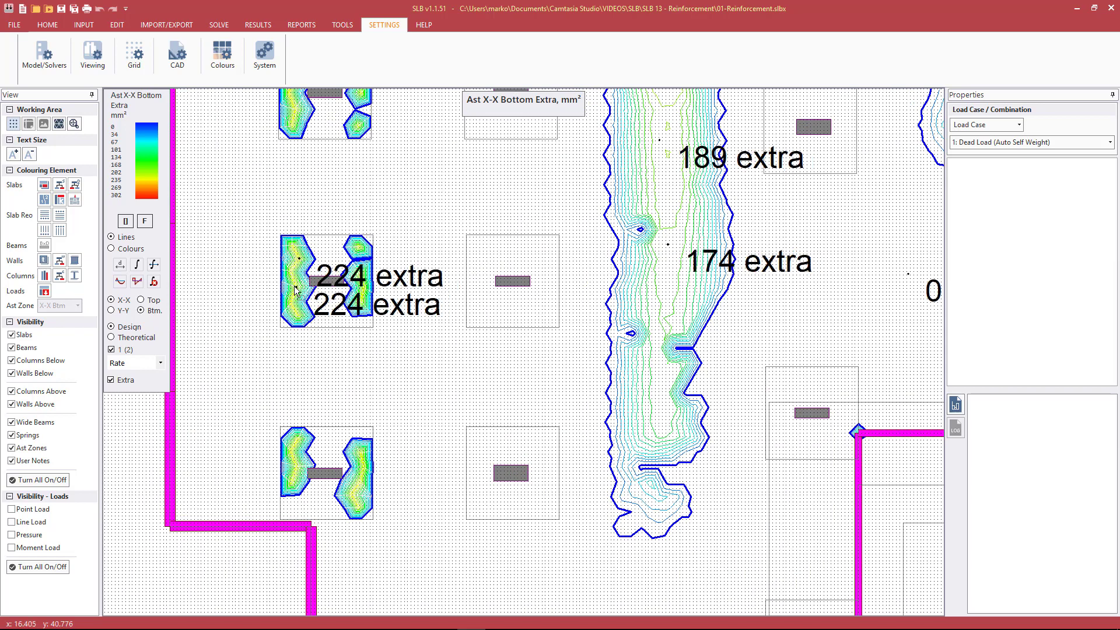
key(minus)
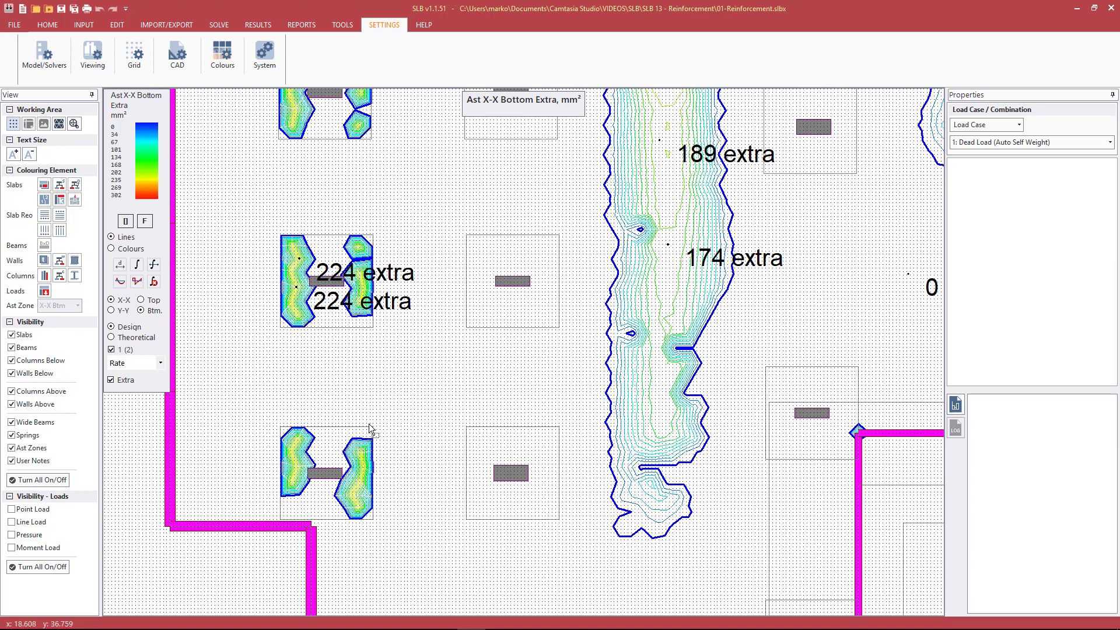
scroll(370, 429, down, 3)
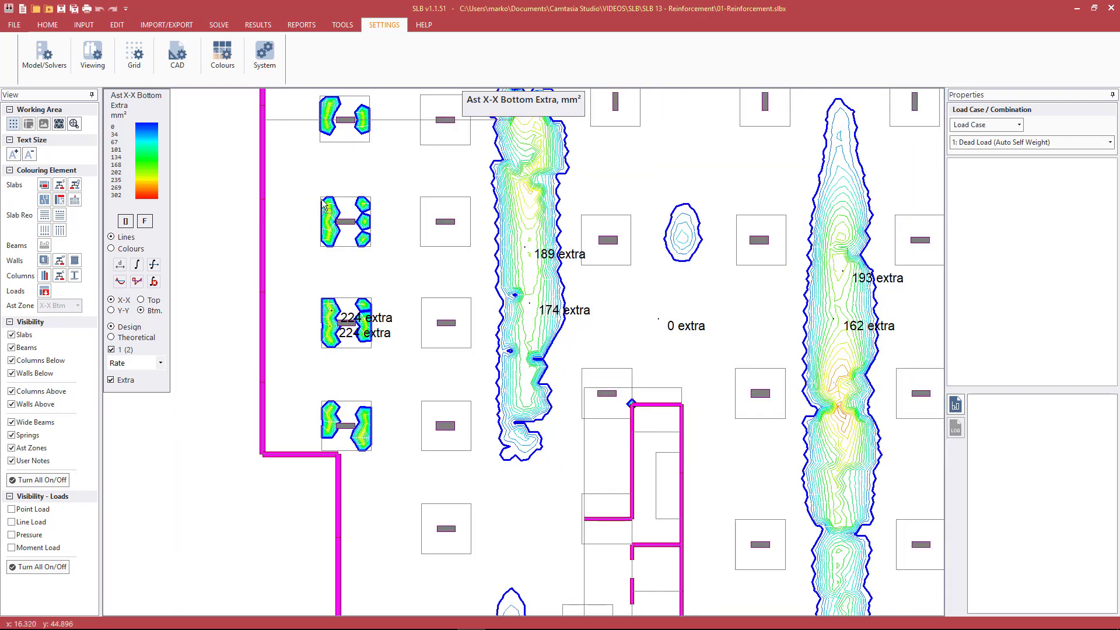
Read the extra X-X bottom steel at several points in the next drop panel up, with the finite element mesh displayed
scroll(358, 230, up, 2)
scroll(357, 231, up, 1)
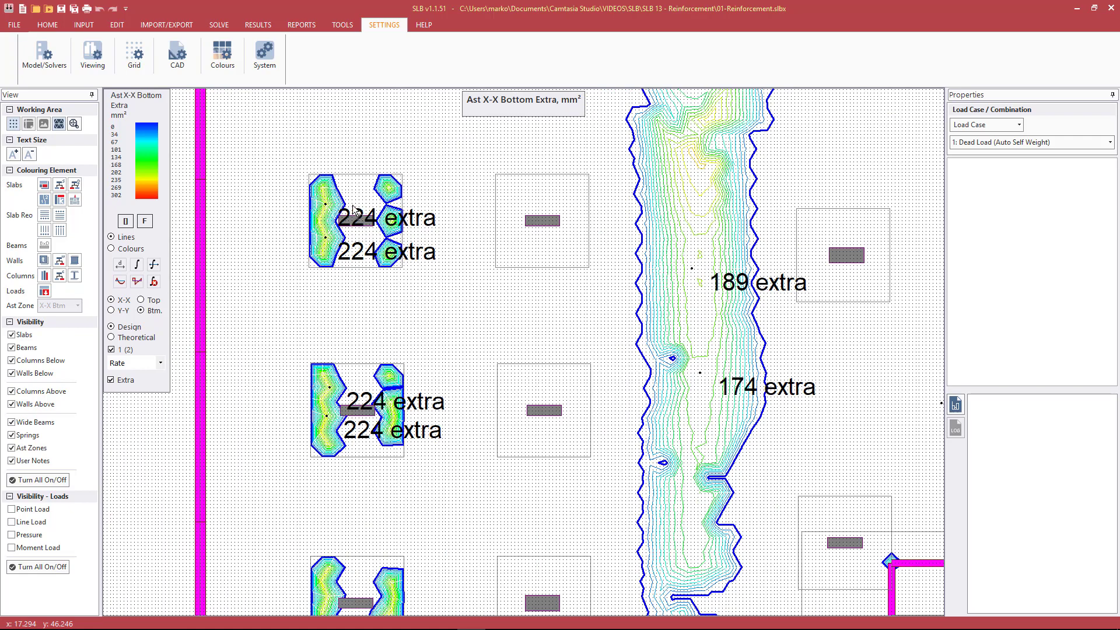
scroll(316, 208, up, 5)
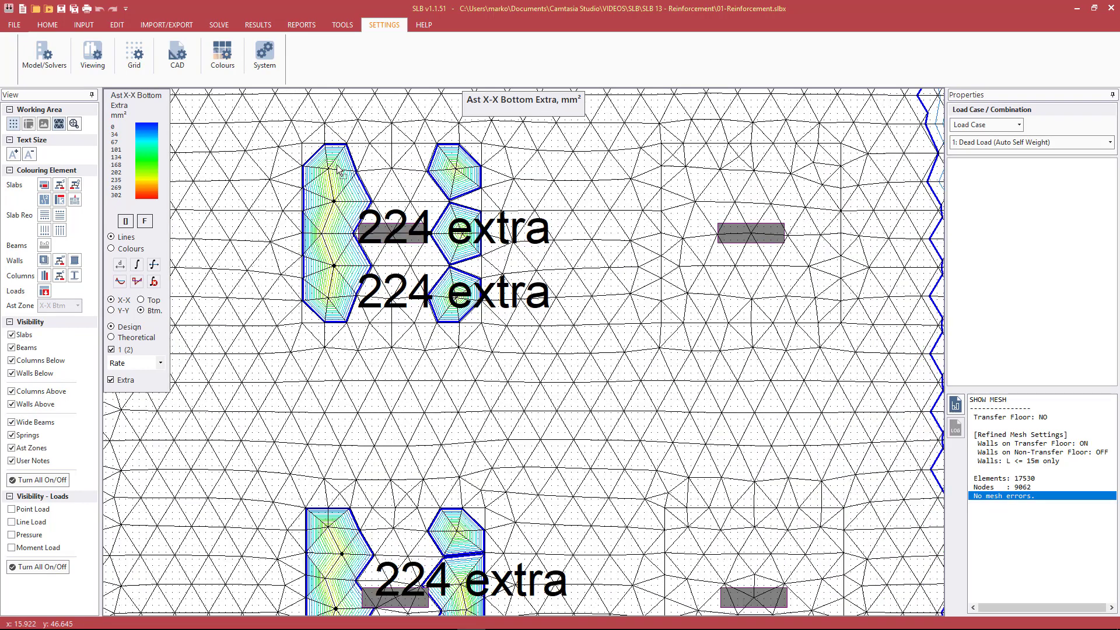
click(337, 170)
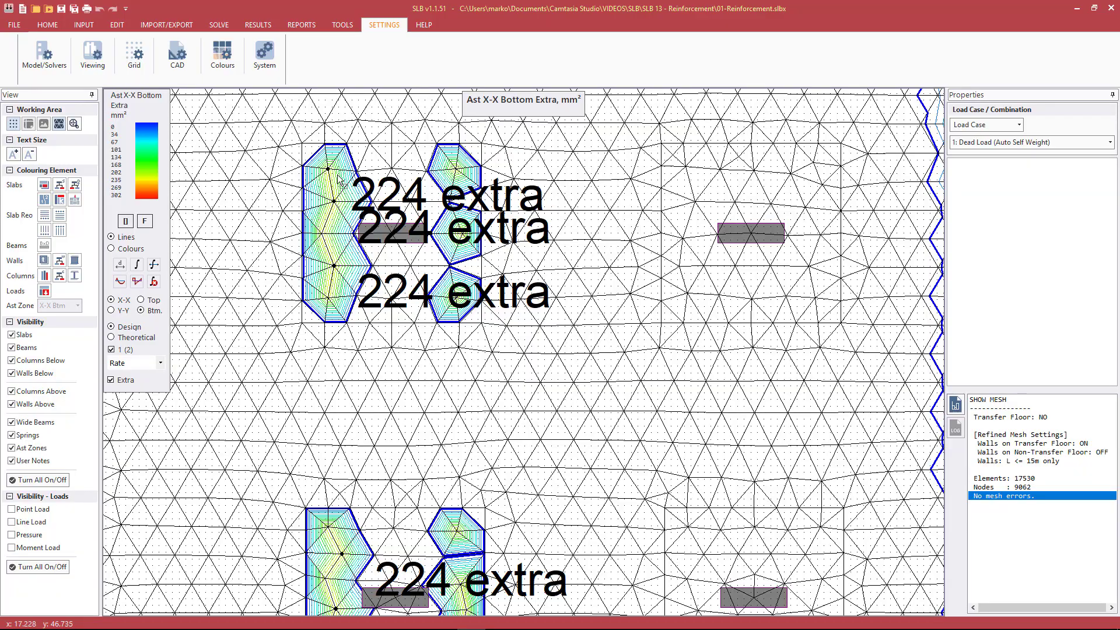
scroll(423, 251, down, 1)
scroll(423, 250, down, 4)
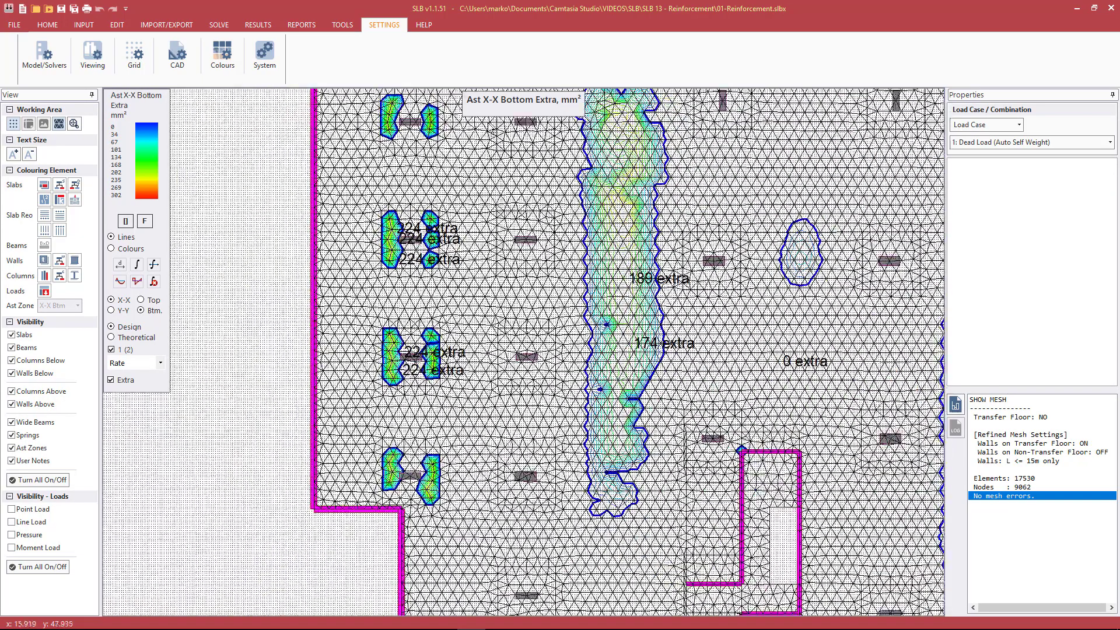
scroll(550, 208, down, 1)
scroll(549, 208, down, 1)
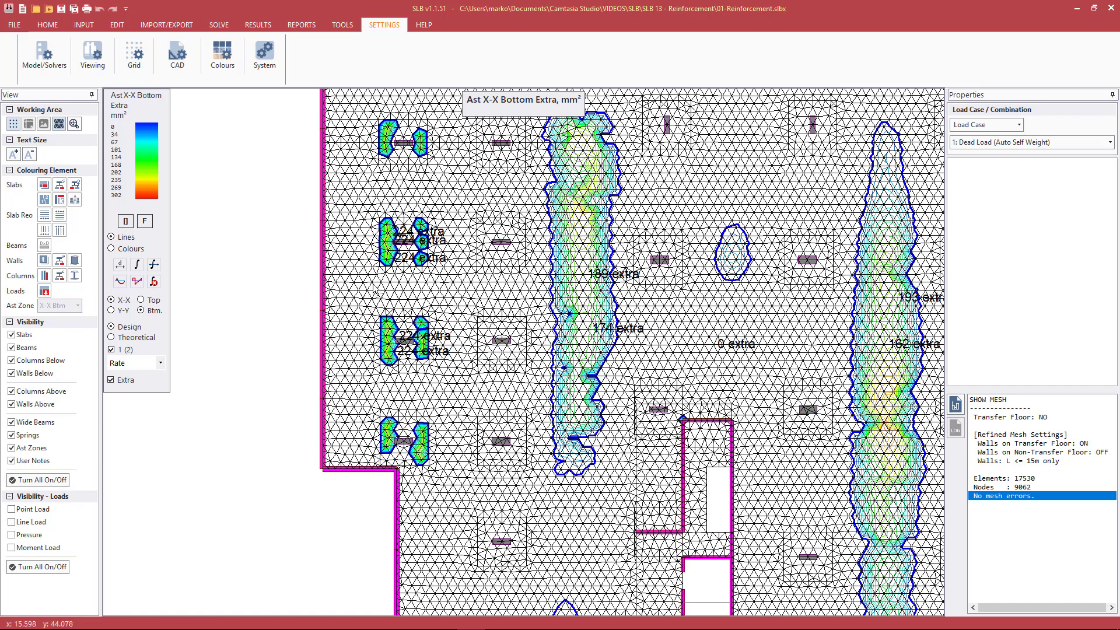
Clear the reinforcement readings and mesh display, and redisplay the X-X bottom extra contours over the whole slab plan
key(Escape)
middle_drag(515, 284, 358, 275)
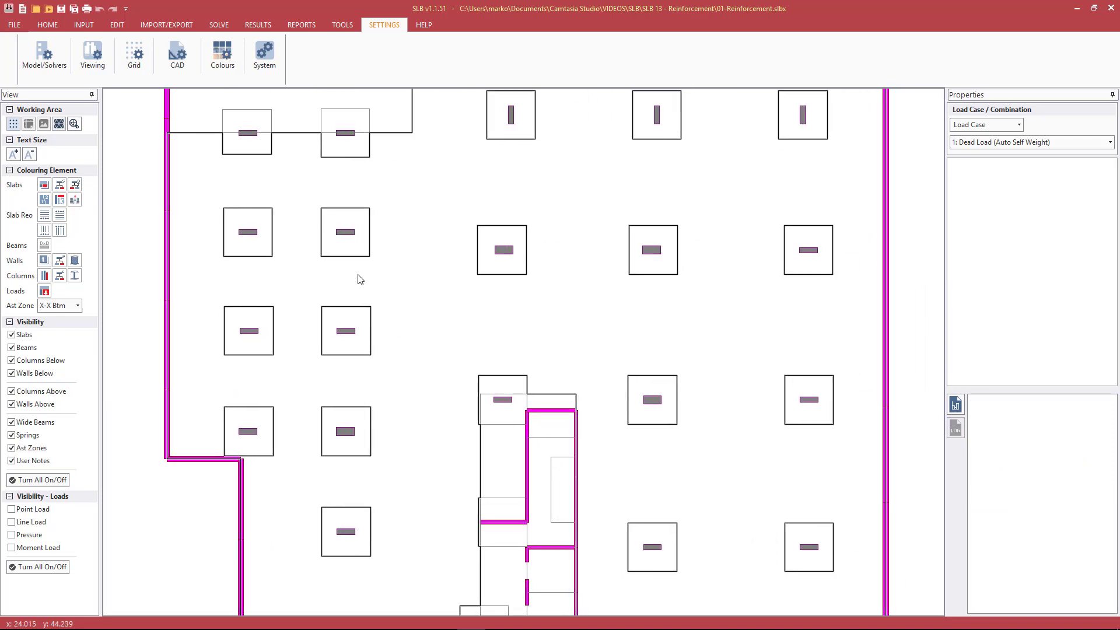
scroll(358, 279, down, 3)
click(262, 25)
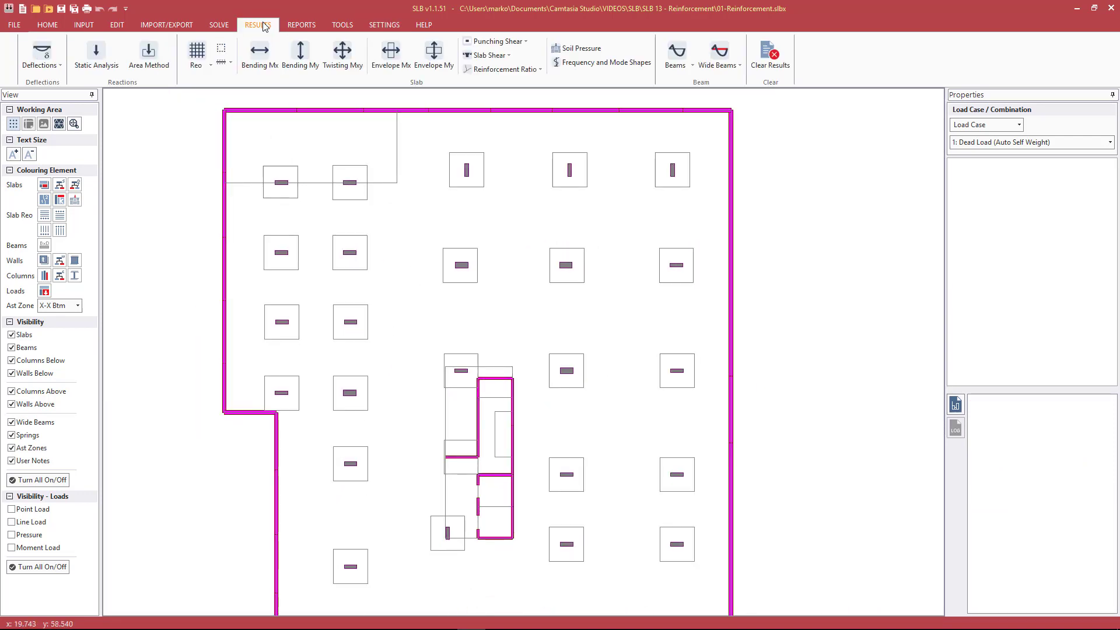
click(208, 63)
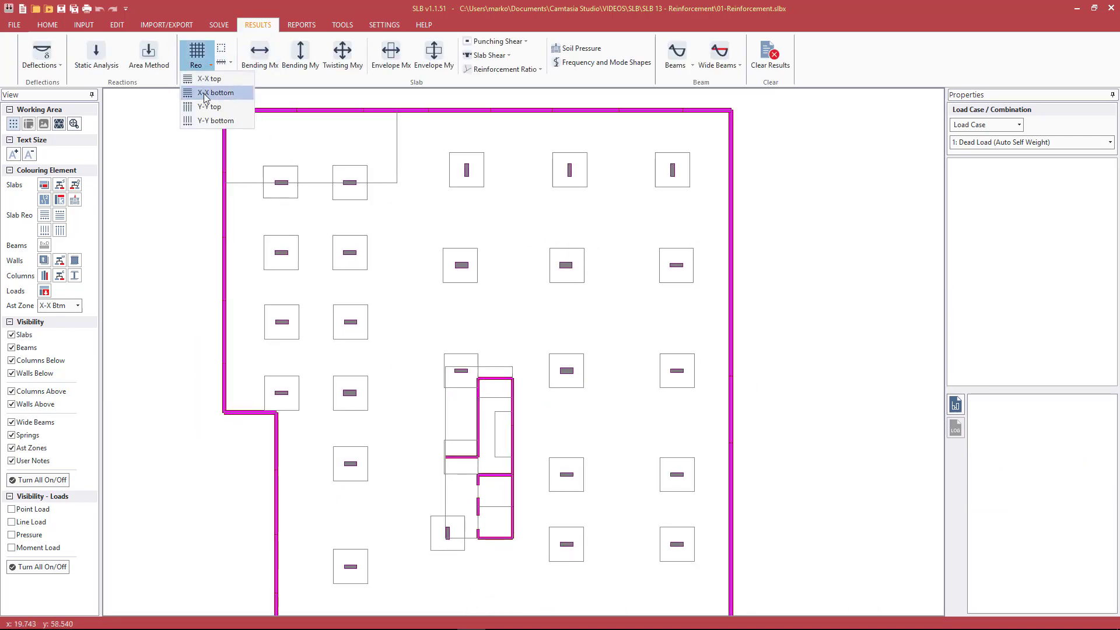
click(210, 93)
scroll(446, 174, down, 1)
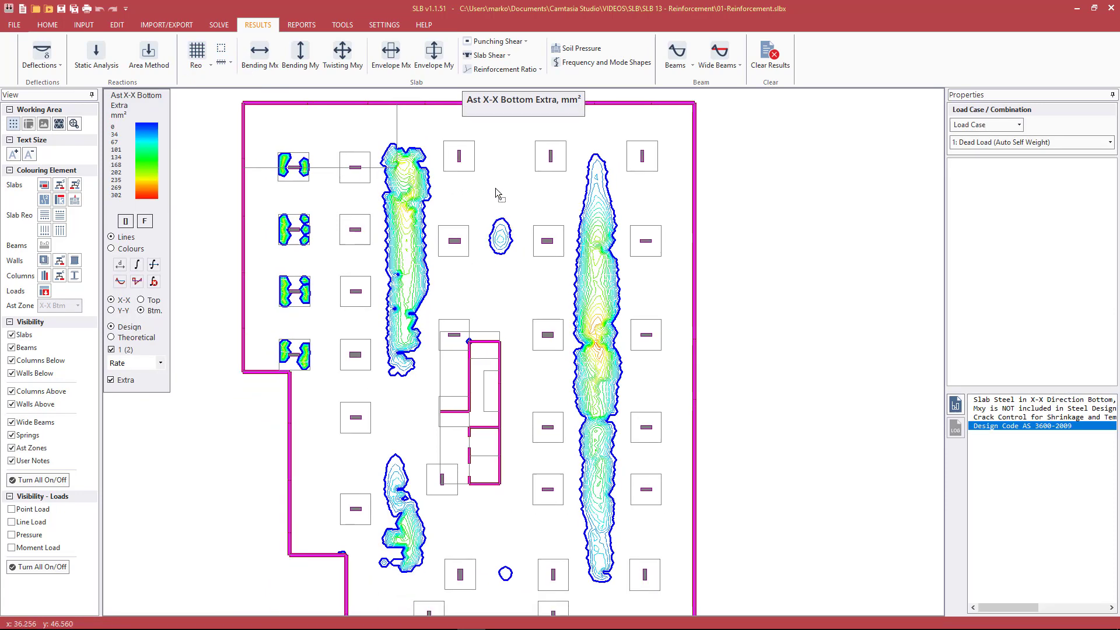
middle_drag(495, 190, 471, 181)
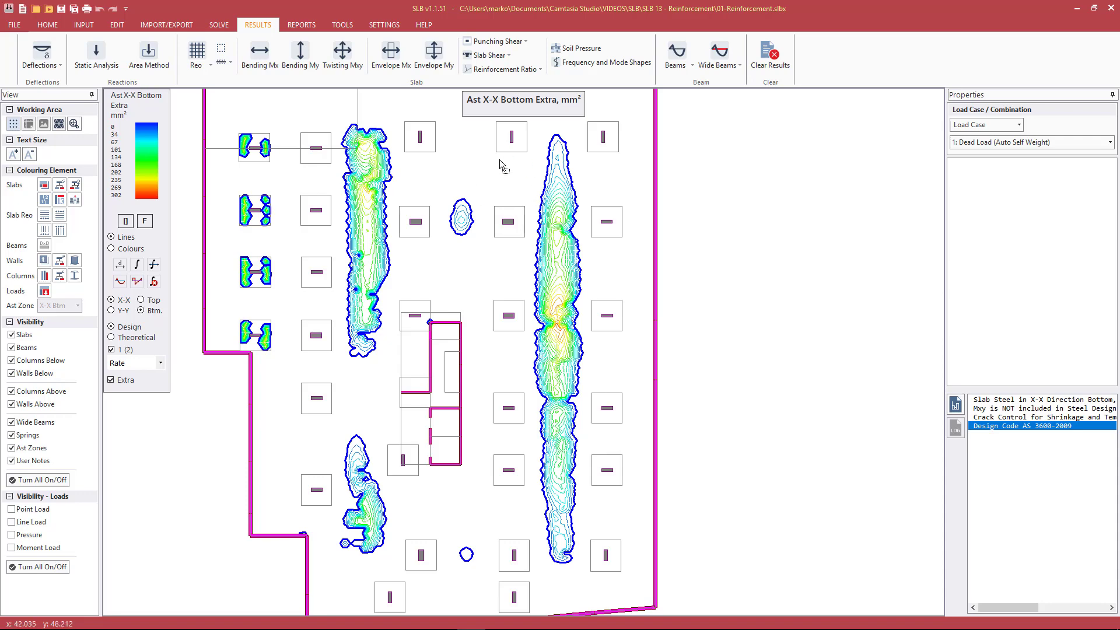
scroll(563, 197, down, 1)
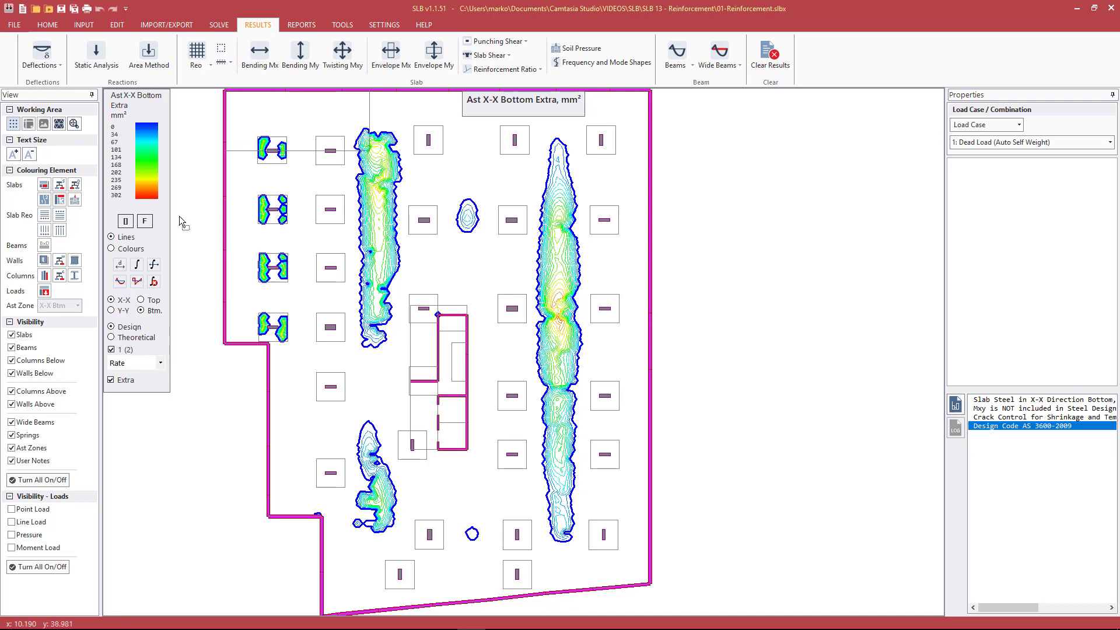
Draw a rectangular Ast Zone about 4.6 m wide and 39.3 m long around the elongated contour band between the rightmost two column lines
click(222, 50)
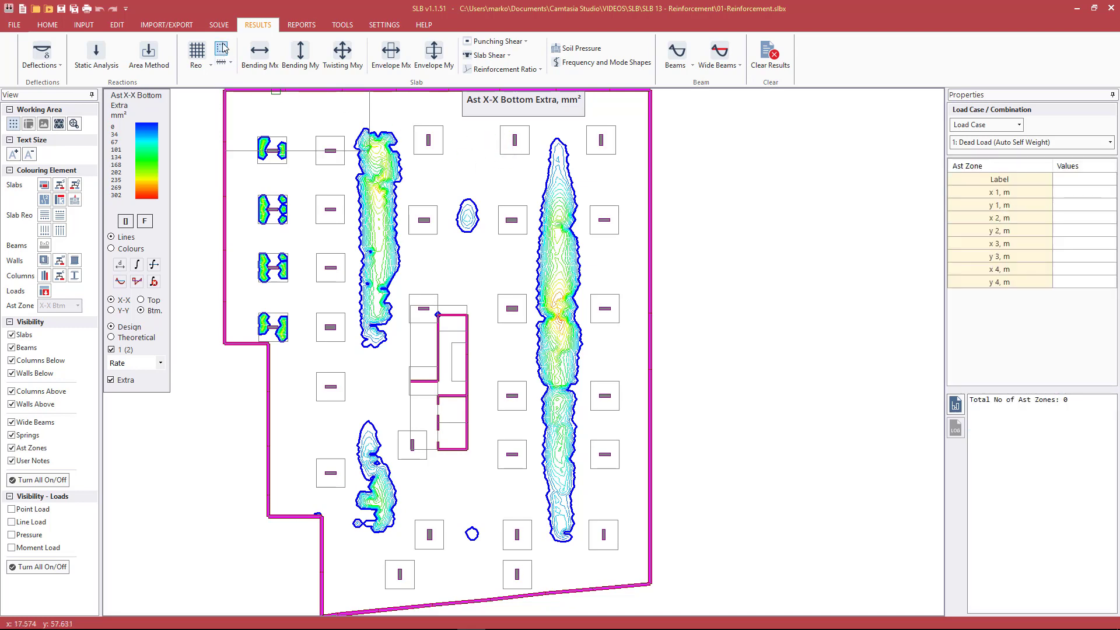
click(537, 129)
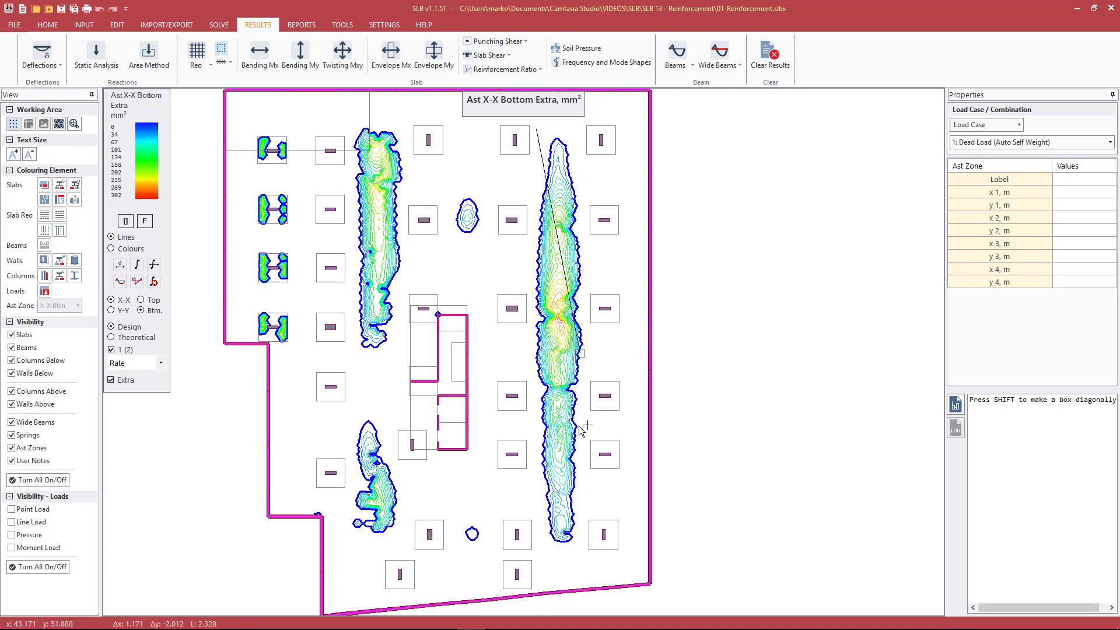
shift+click(586, 550)
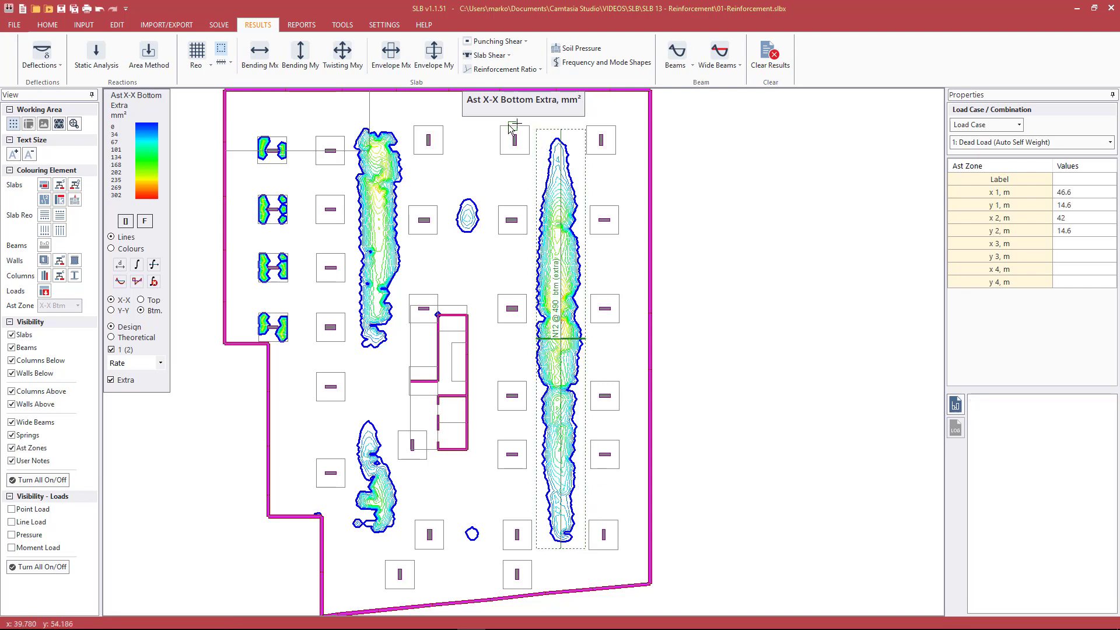
Inspect the Ast zone's bars and properties on the plain plan and show the X-X bottom reinforcement contours again
click(221, 49)
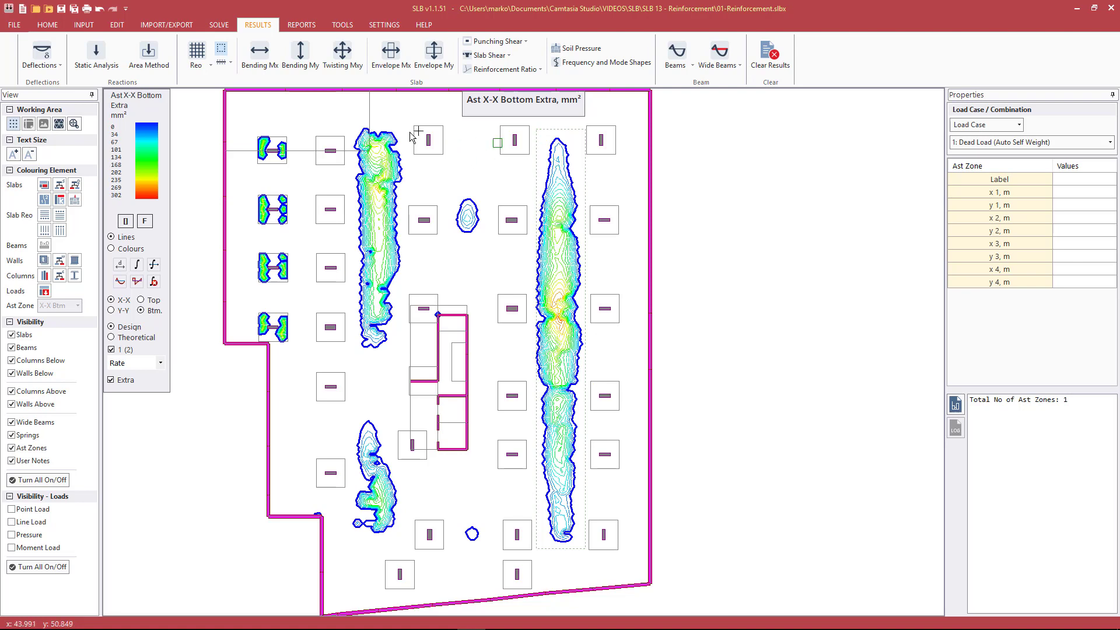
click(548, 129)
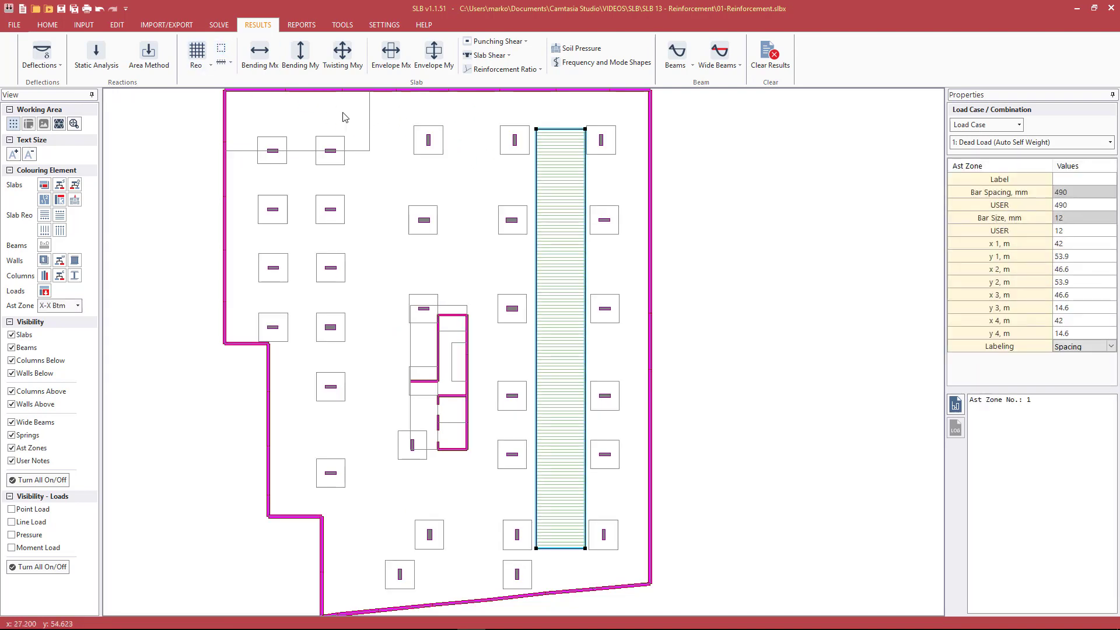
click(198, 63)
click(209, 92)
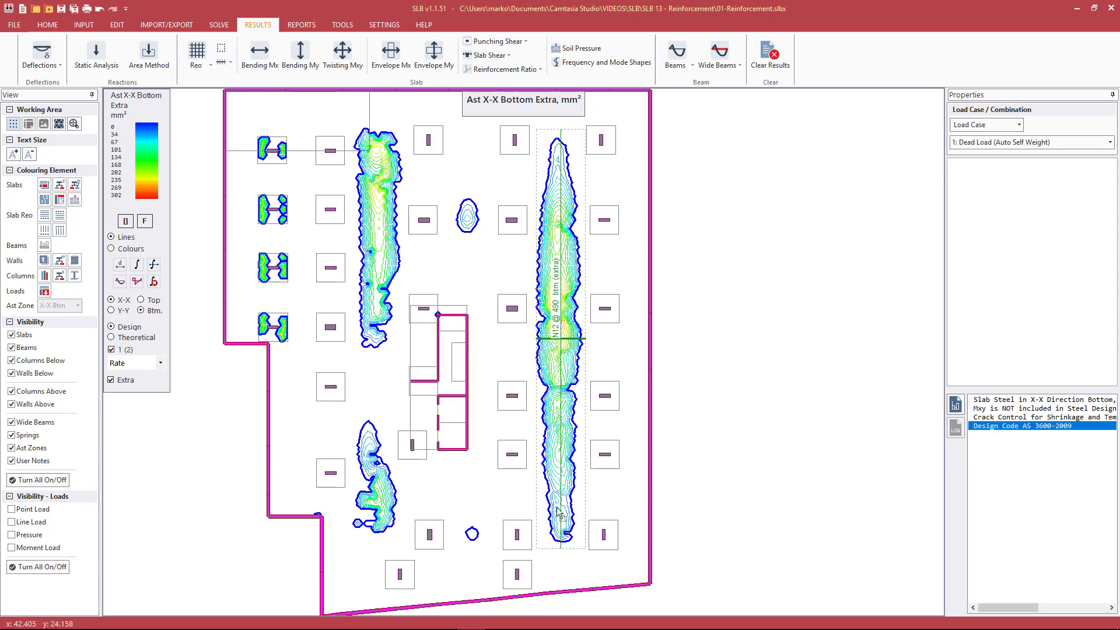
Try 800 mm as the Ast zone's user bar spacing, and set it to 400 mm instead
click(545, 134)
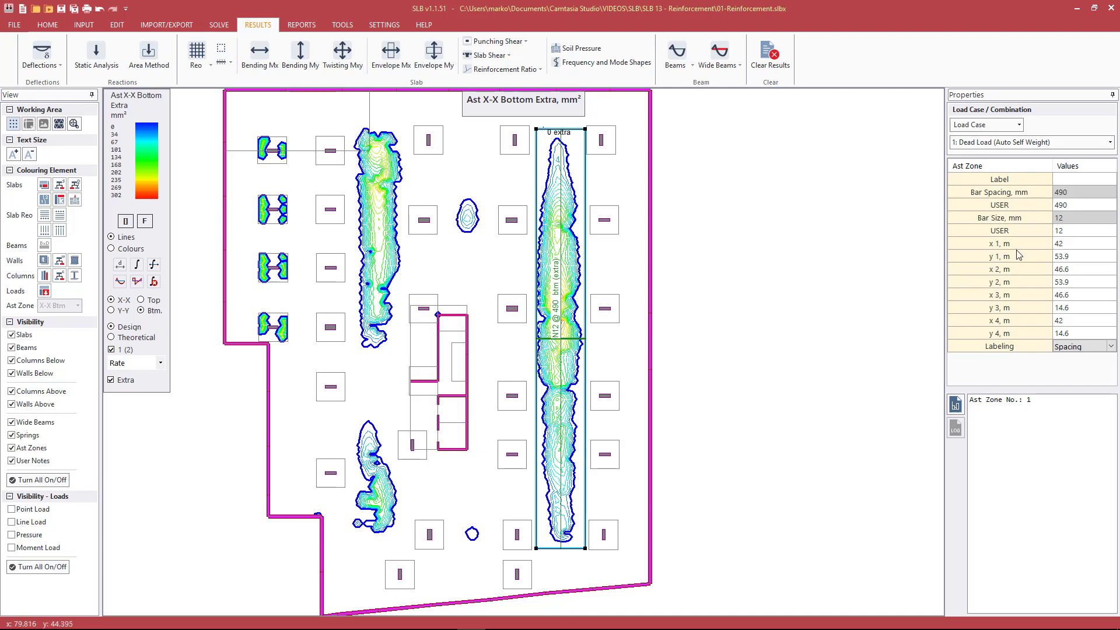
click(1069, 205)
text(800)
key(Return)
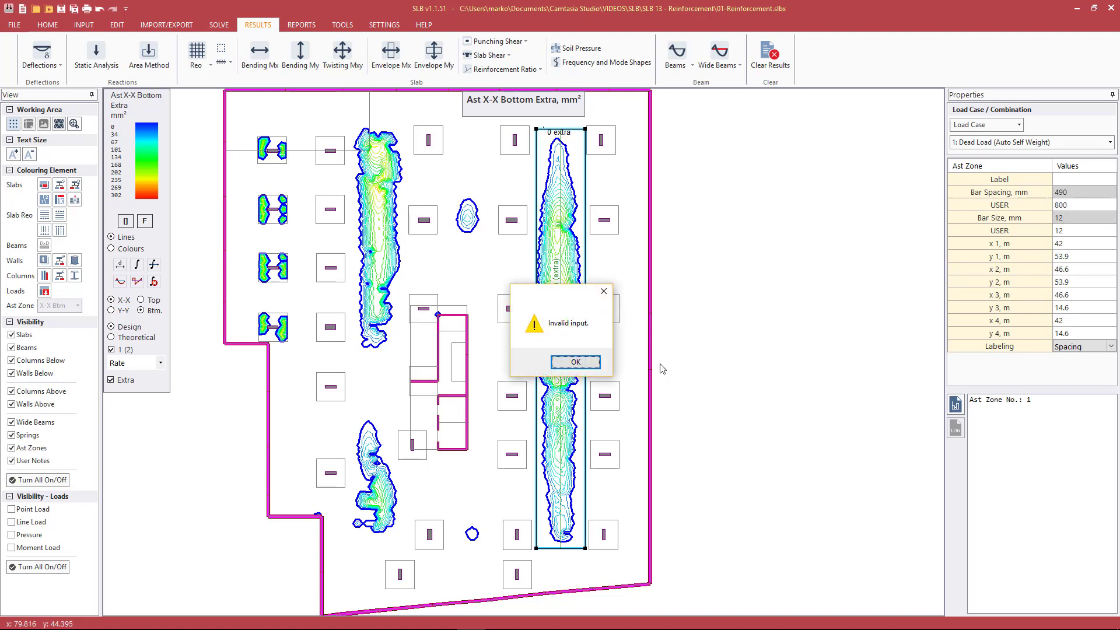
click(577, 365)
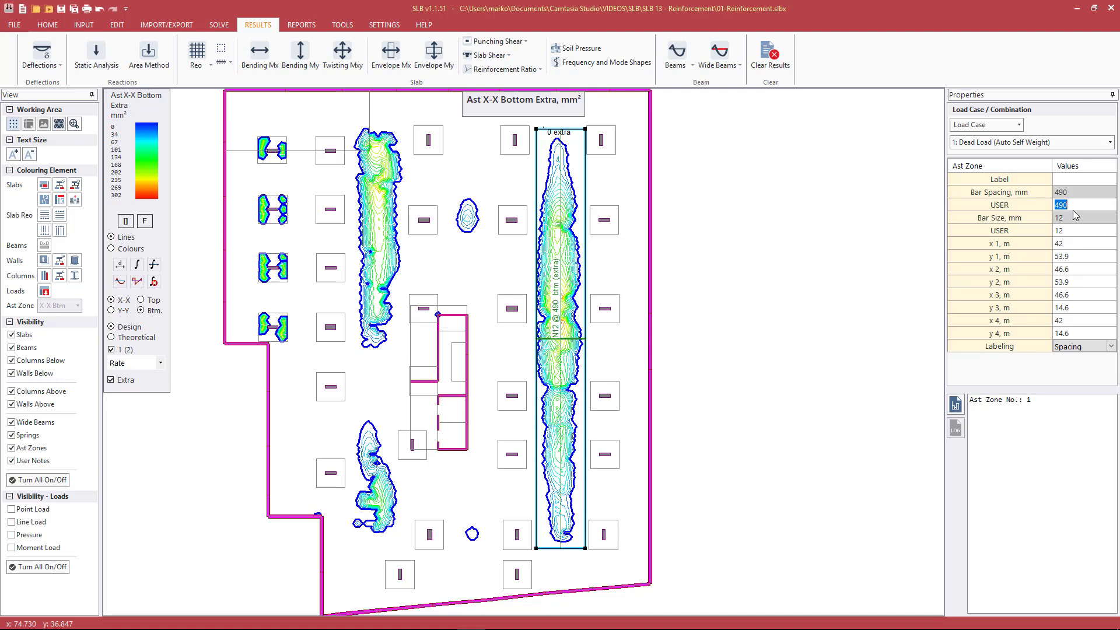
text(4)
key(Return)
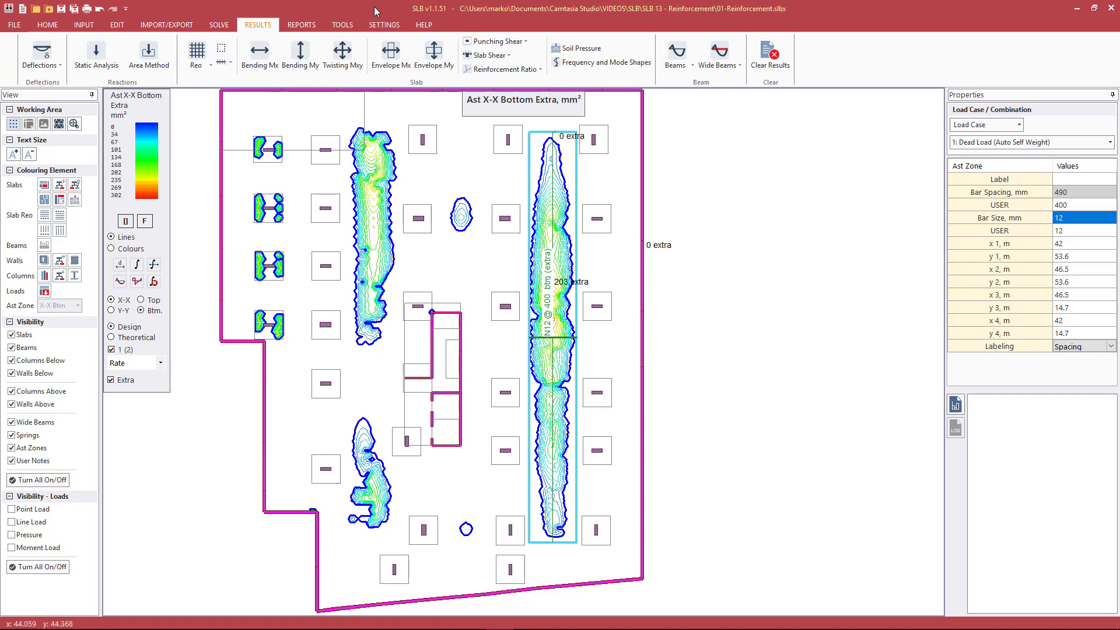
Colour the slabs by design type and check the slab zone properties of the upper-left drop panel
key(Escape)
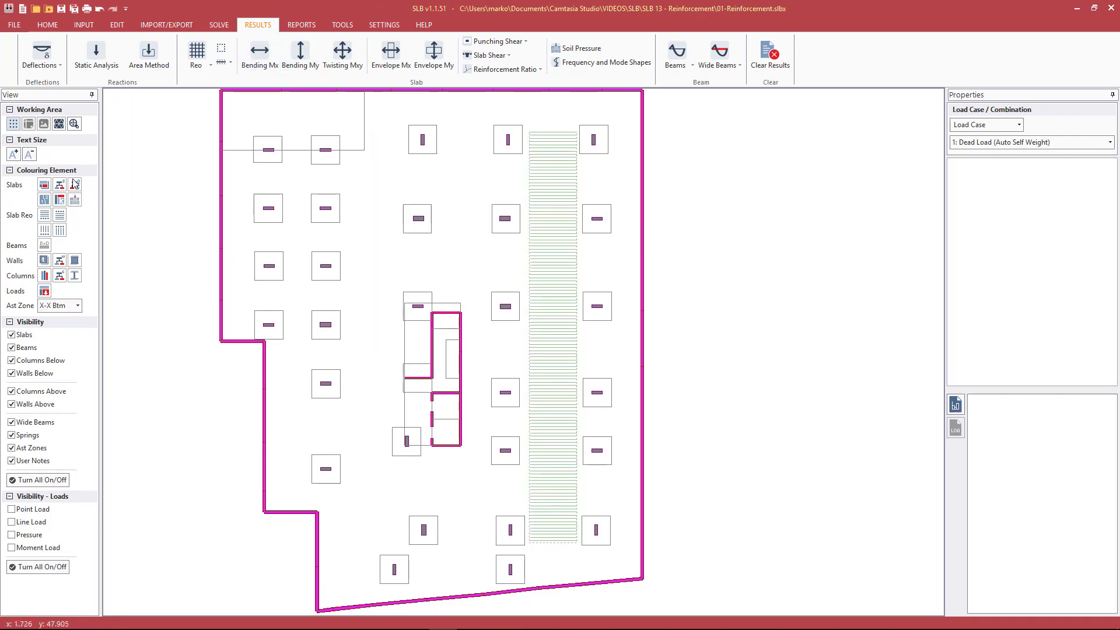
click(74, 185)
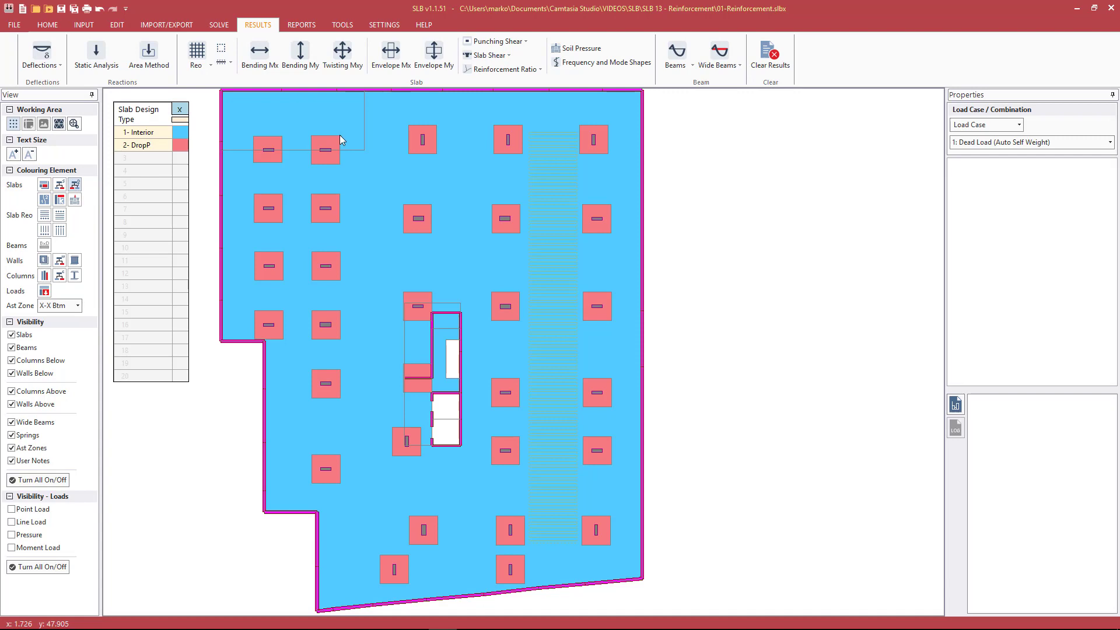
click(271, 162)
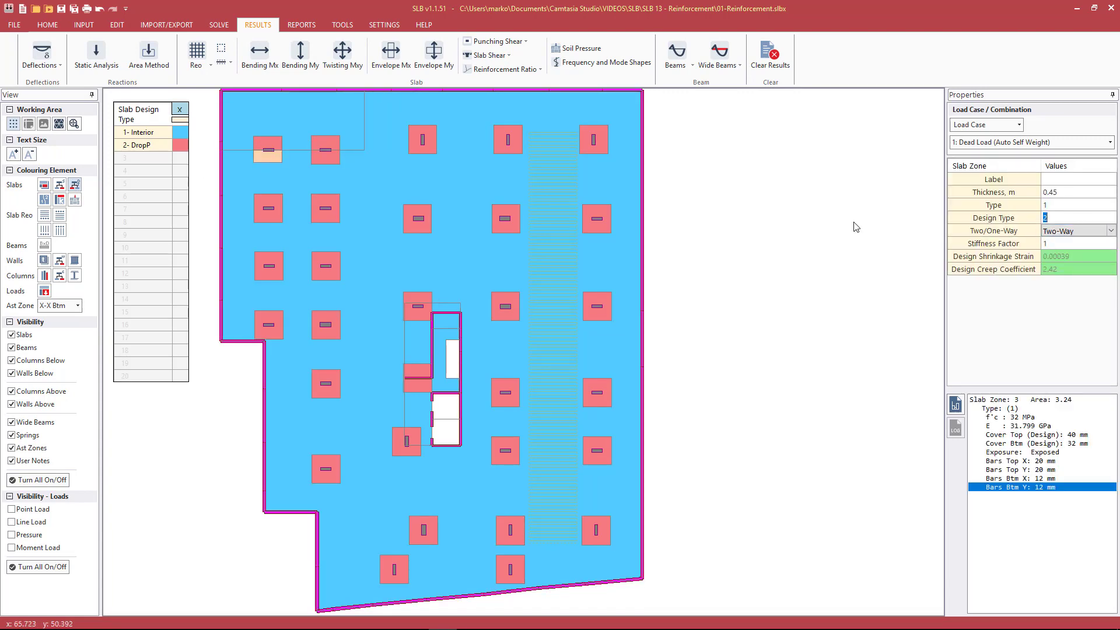
key(Escape)
Check the cover, bar sizes and minimum steel rates of the Interior and DropP types in the slab design property table
click(184, 121)
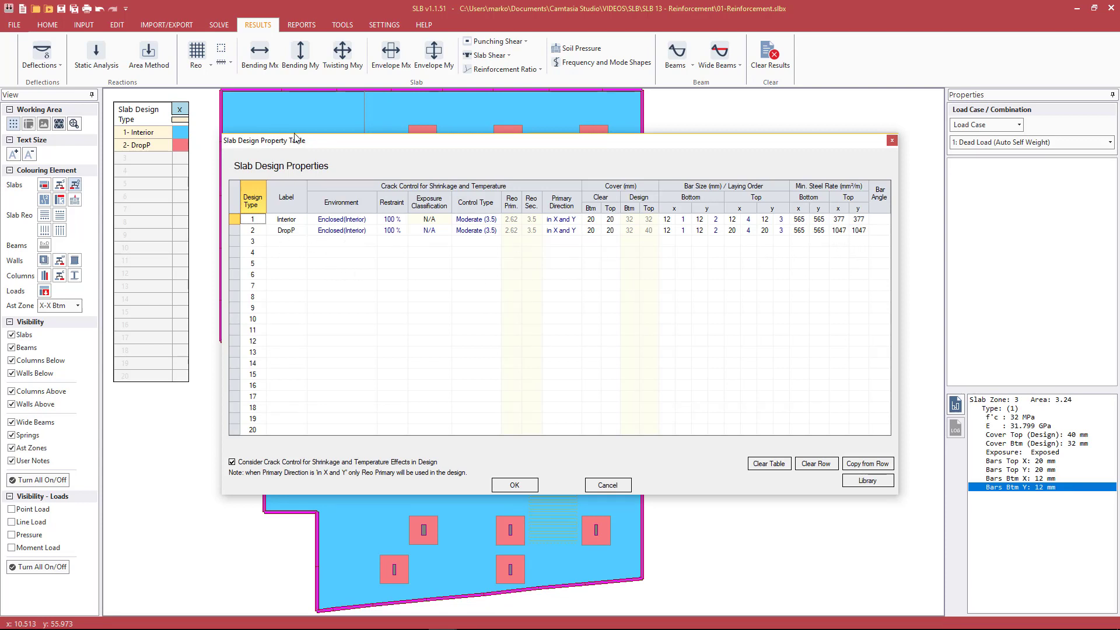
drag(295, 137, 368, 140)
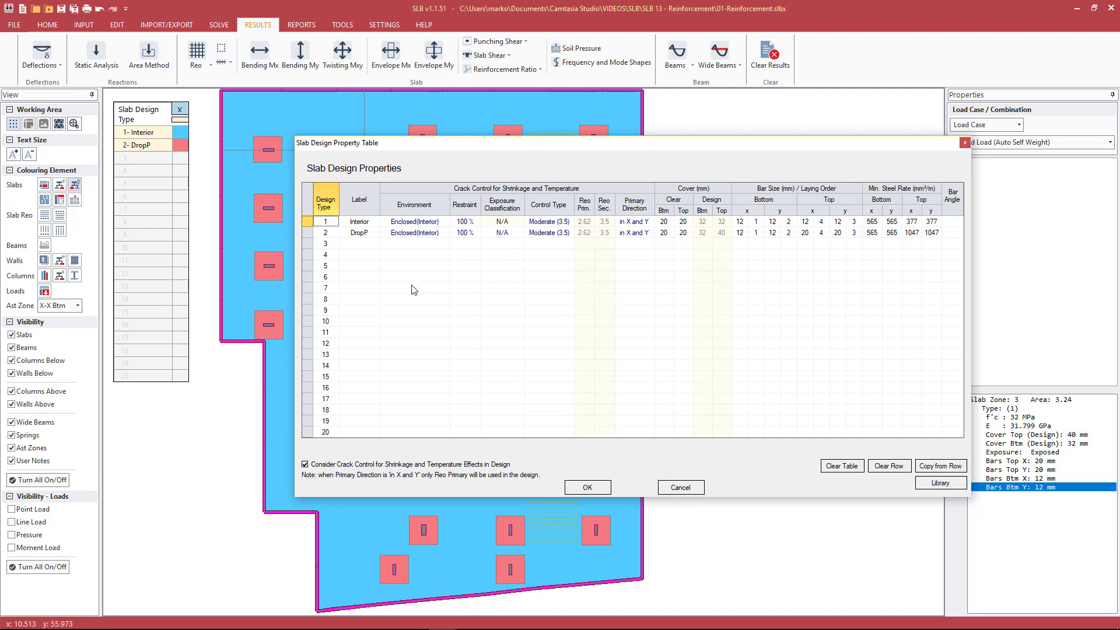
click(680, 488)
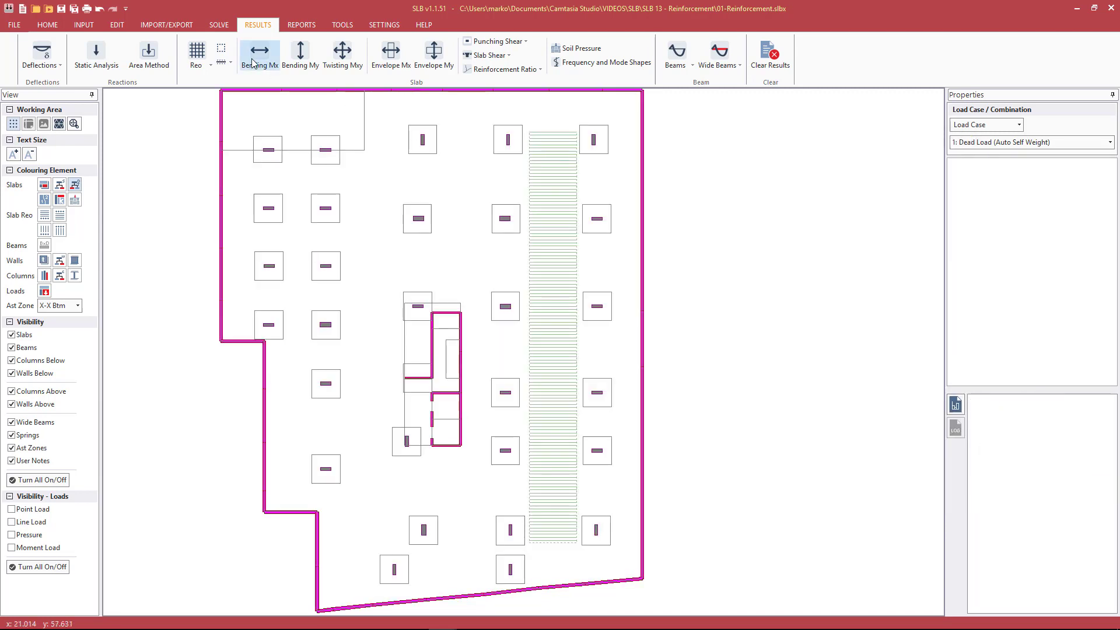
Display the extra X-X top reinforcement contours over the plan and hide the grid
click(201, 63)
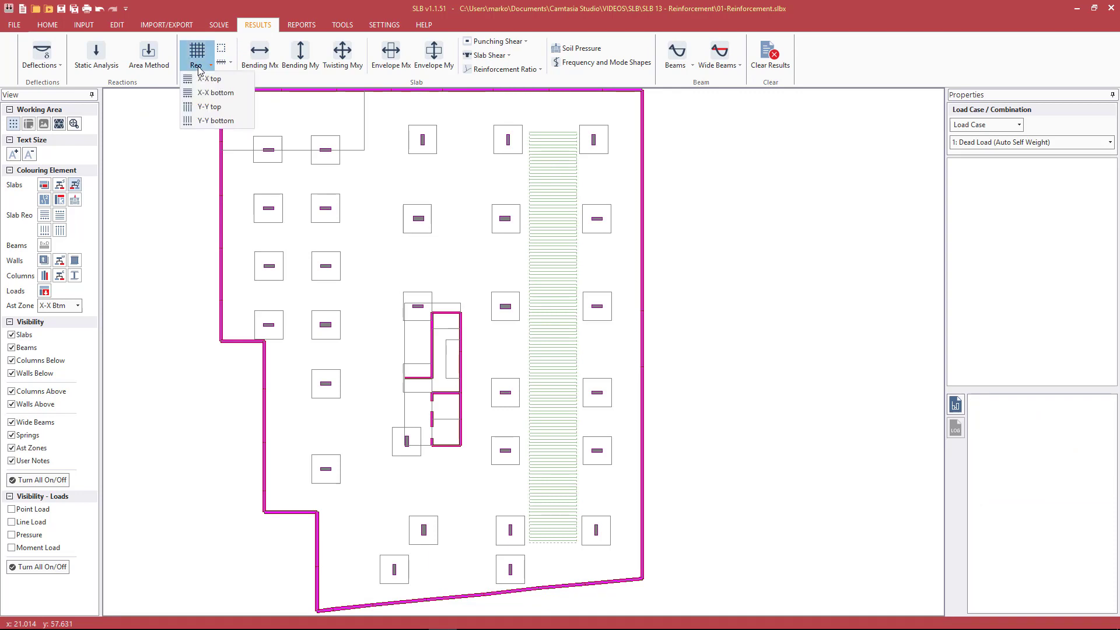
click(224, 79)
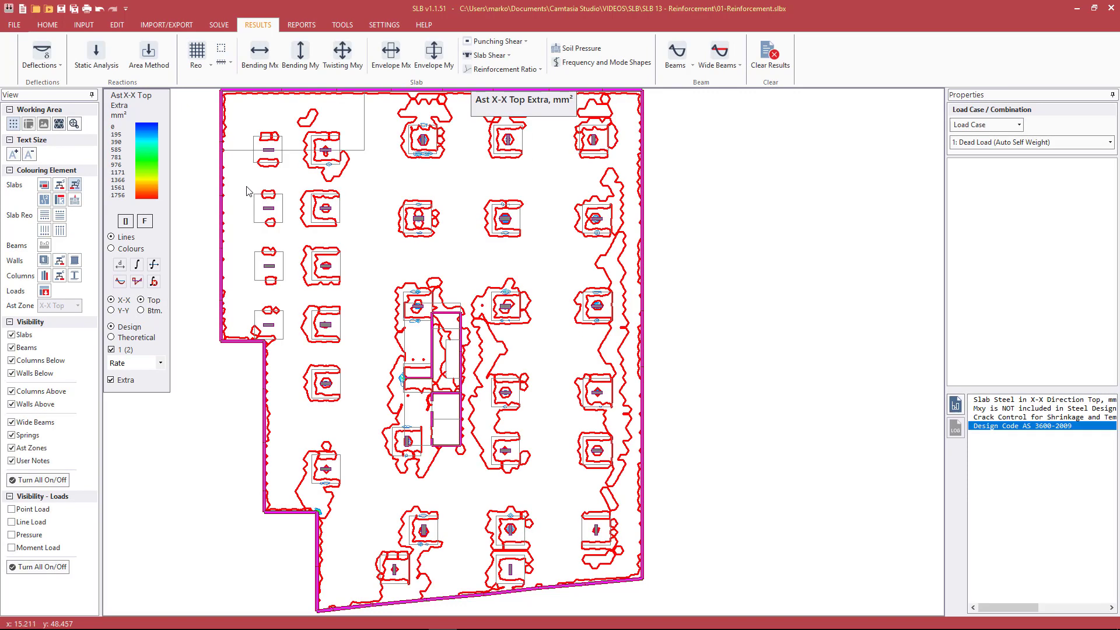
scroll(305, 181, up, 2)
scroll(252, 208, up, 1)
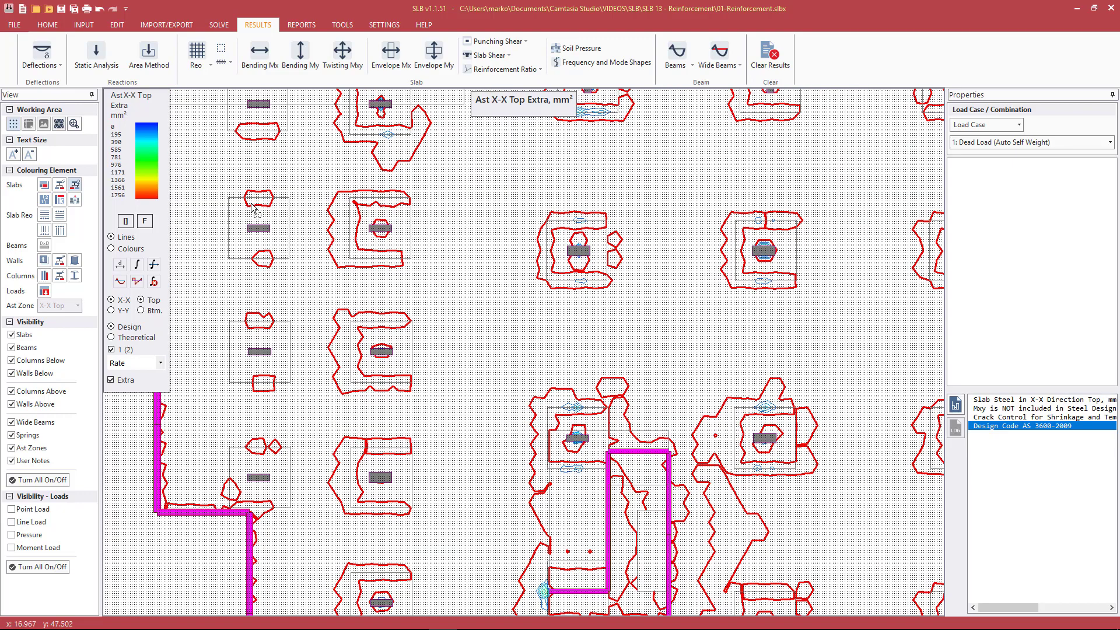
click(45, 26)
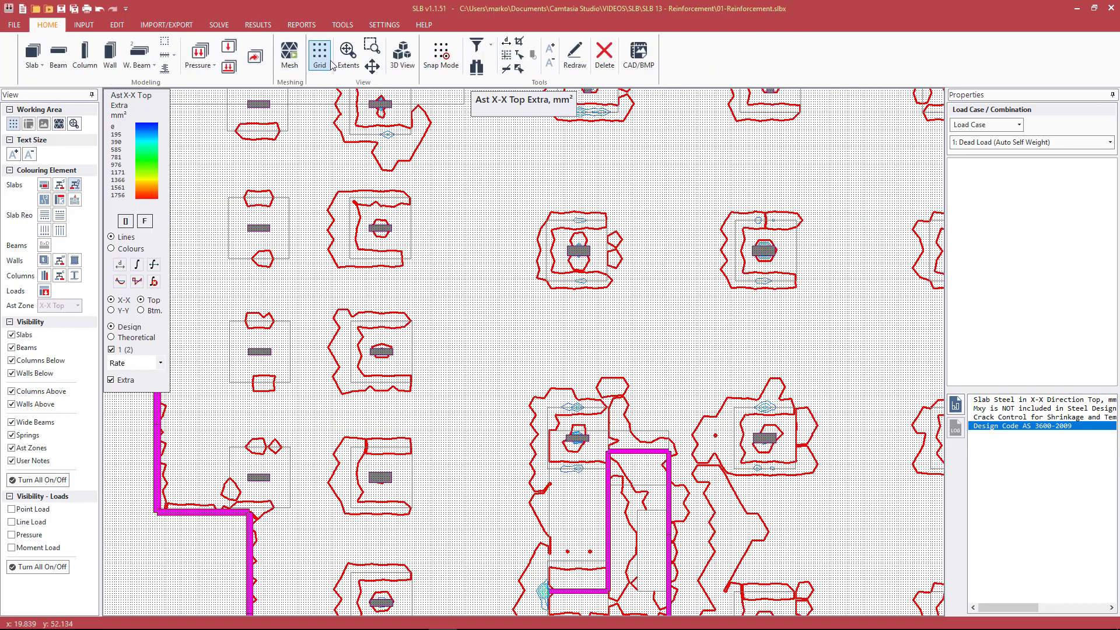
Read the extra X-X top reinforcement along the edges of the two leftmost second-row drop panels and shrink the value labels
scroll(262, 211, up, 2)
click(271, 205)
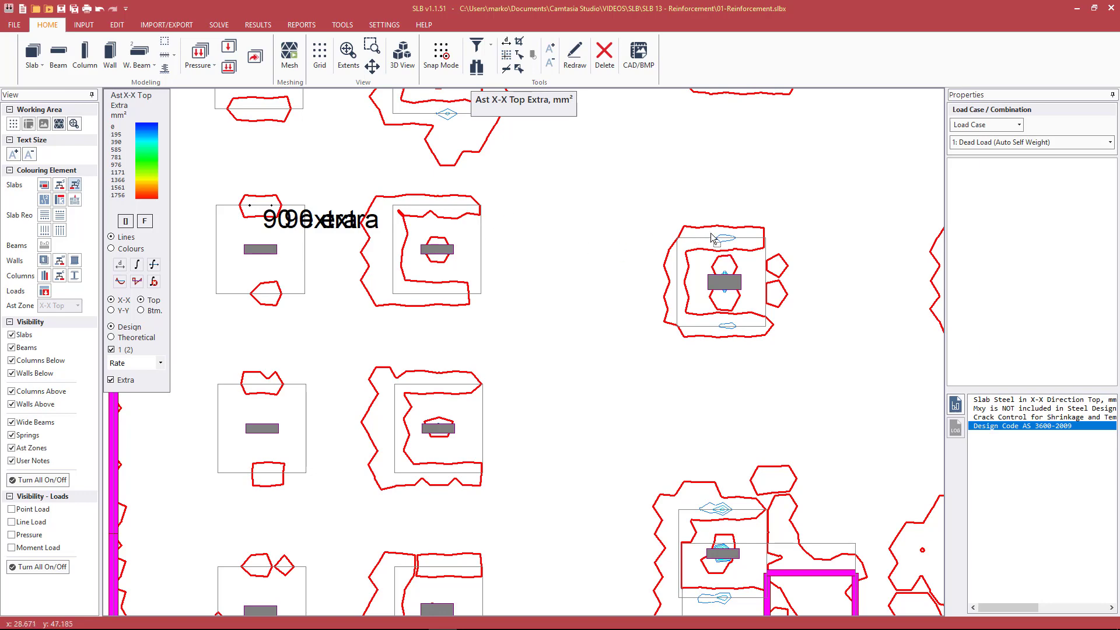
scroll(691, 239, down, 2)
scroll(723, 206, up, 1)
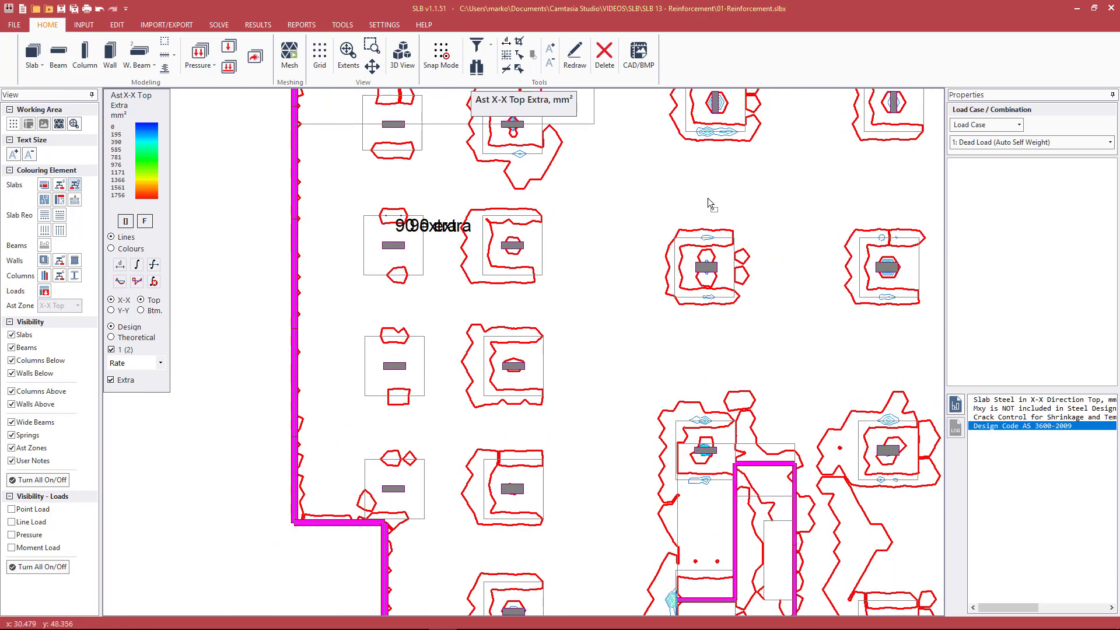
scroll(755, 216, up, 3)
click(412, 215)
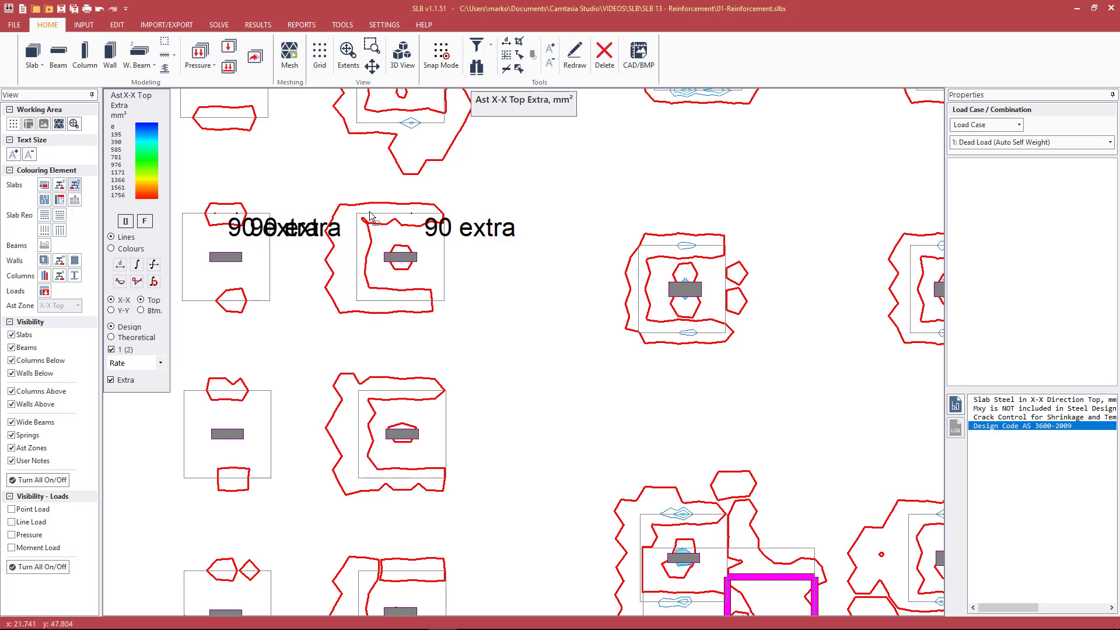
click(357, 256)
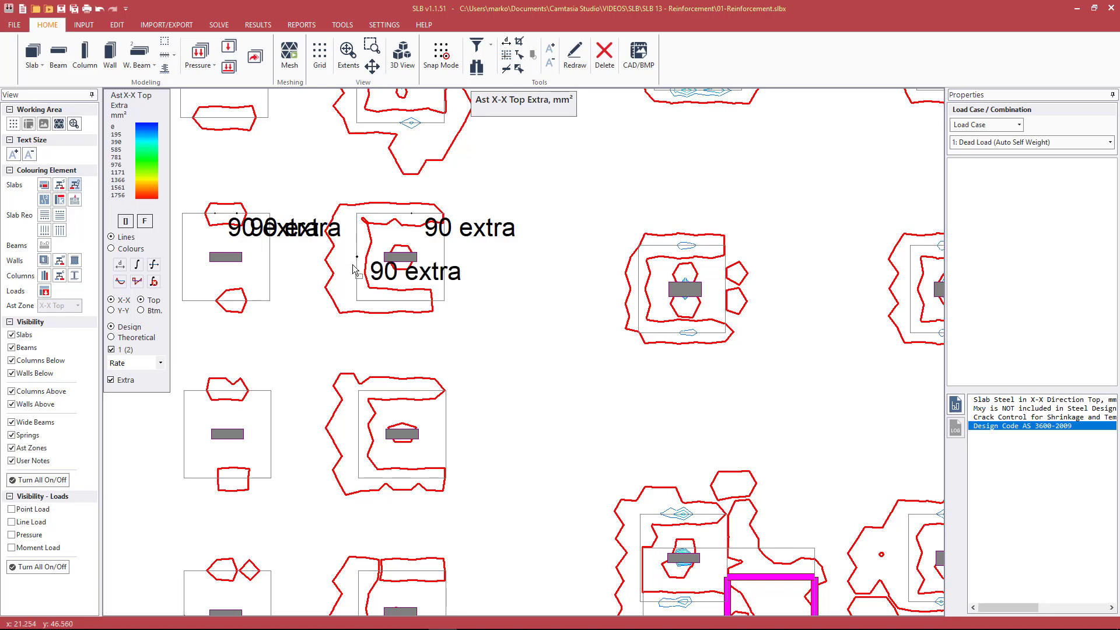
click(357, 289)
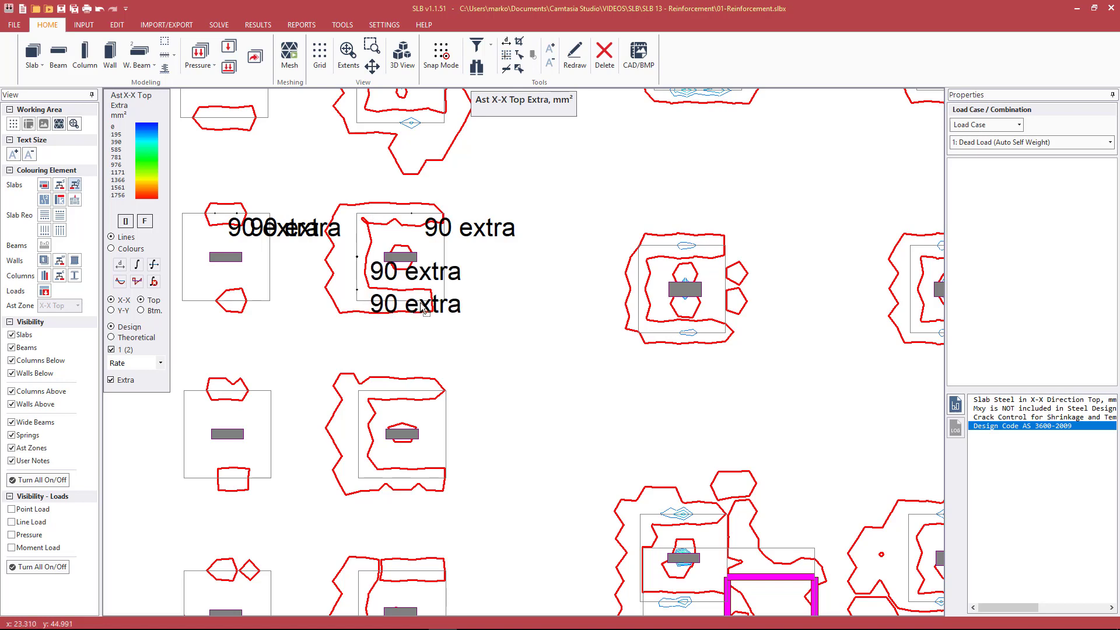
key(minus)
key(minus)
key(minus)
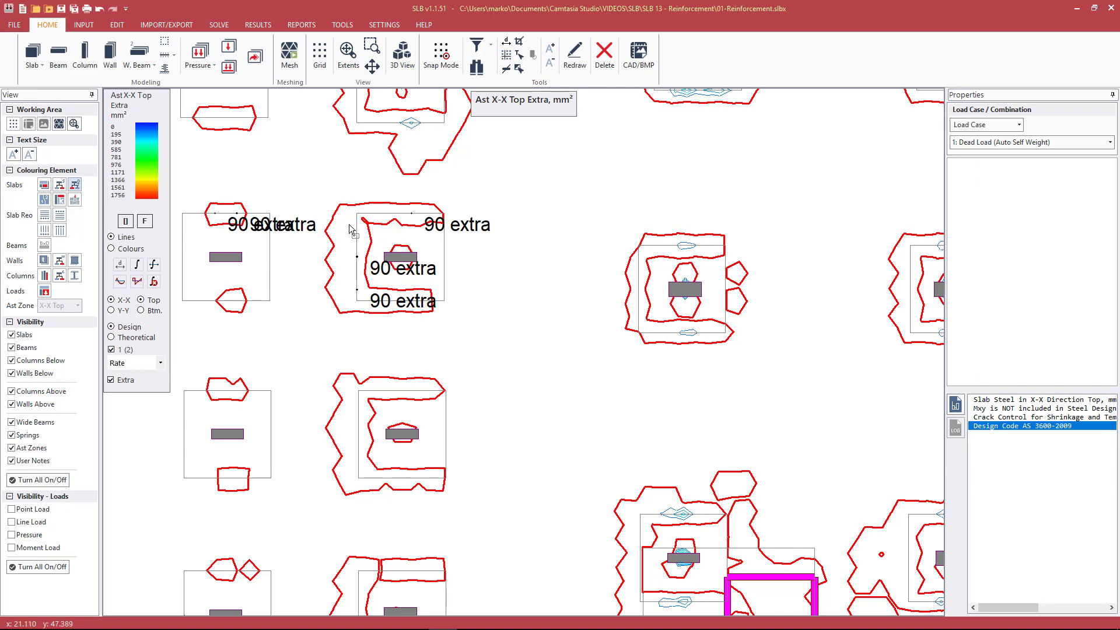
Read the extra X-X top reinforcement at the column centre and contour edge in the second row's fourth drop panel
scroll(341, 203, down, 1)
scroll(341, 202, down, 1)
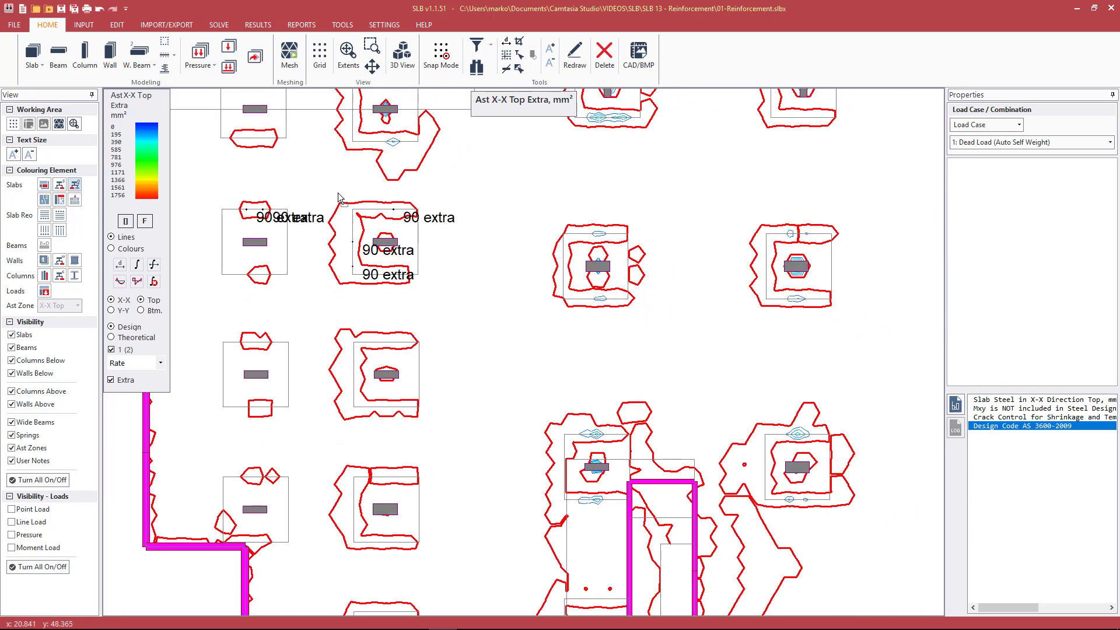
scroll(342, 202, down, 1)
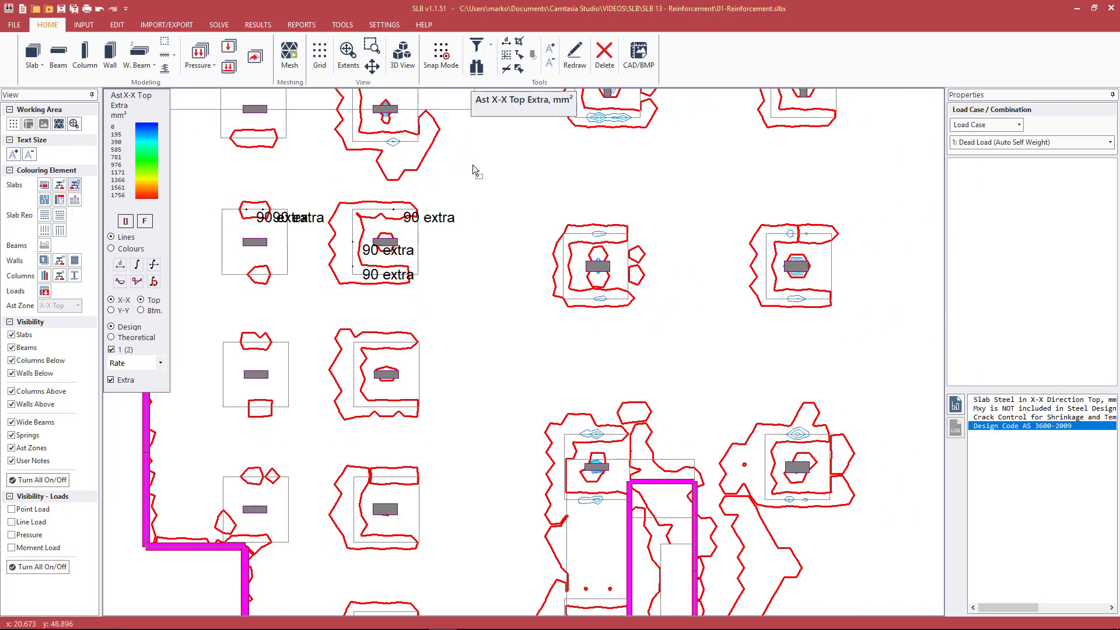
click(804, 275)
scroll(806, 282, up, 1)
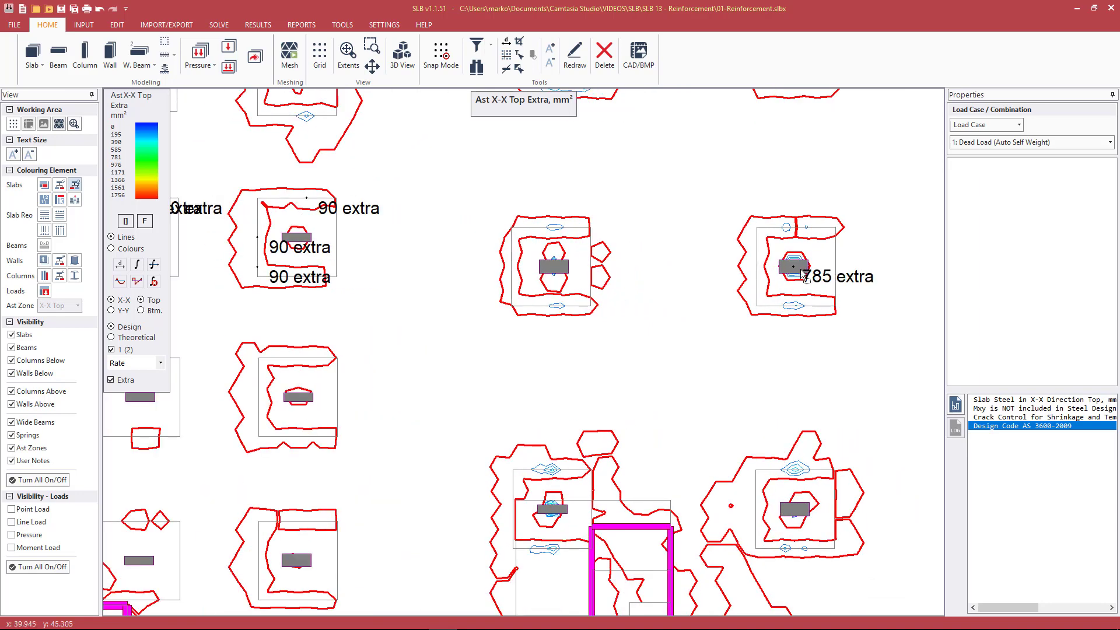
scroll(803, 274, up, 1)
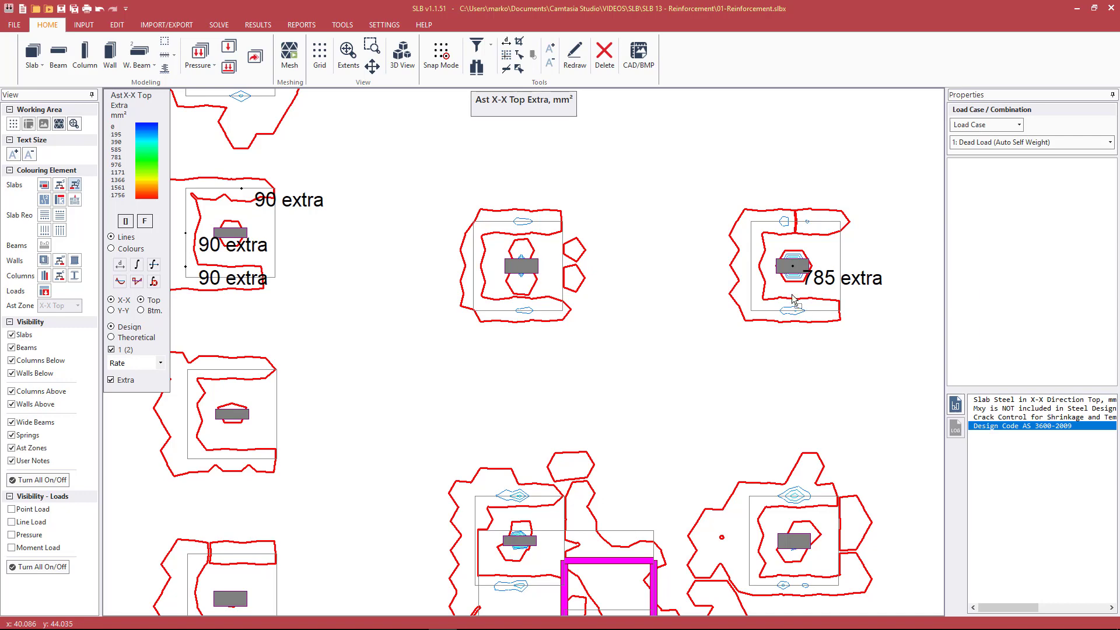
scroll(670, 223, down, 2)
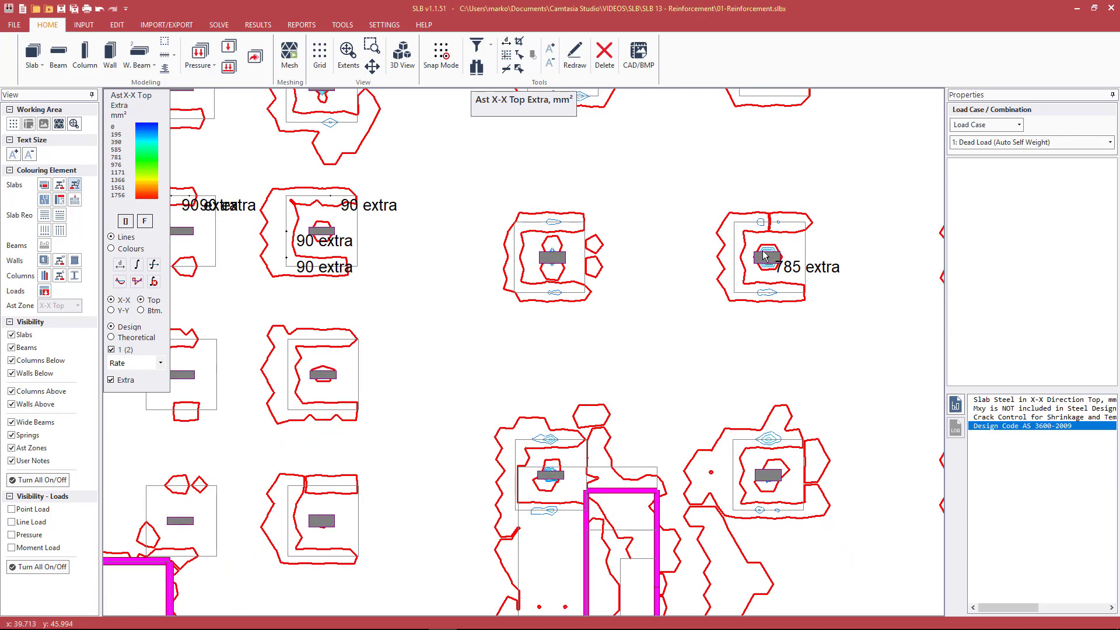
scroll(773, 259, up, 1)
scroll(774, 258, up, 1)
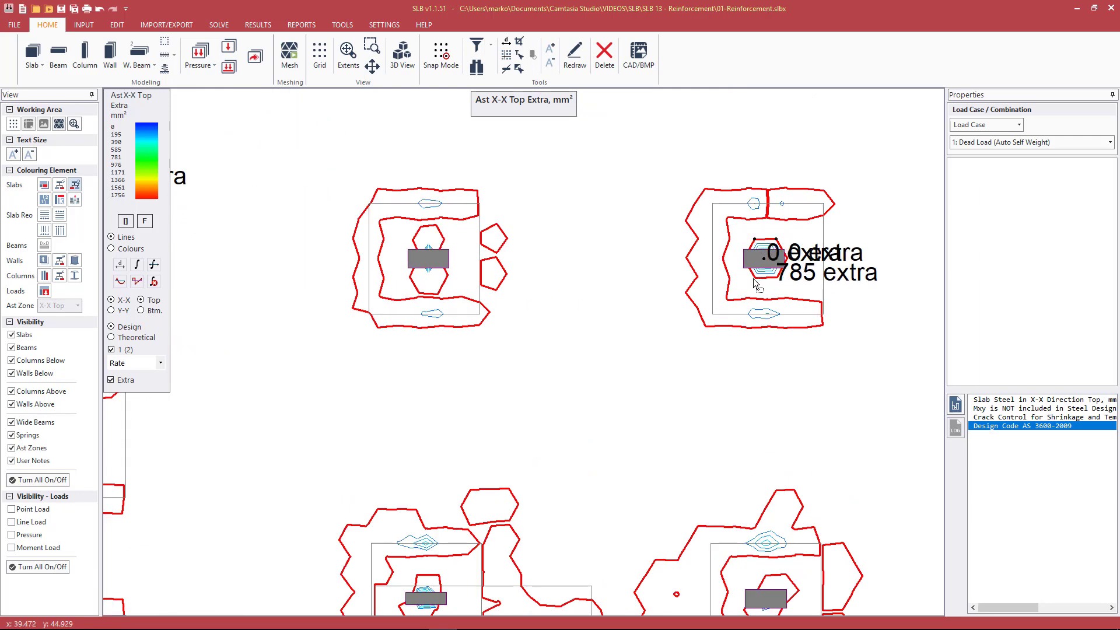
scroll(689, 279, down, 2)
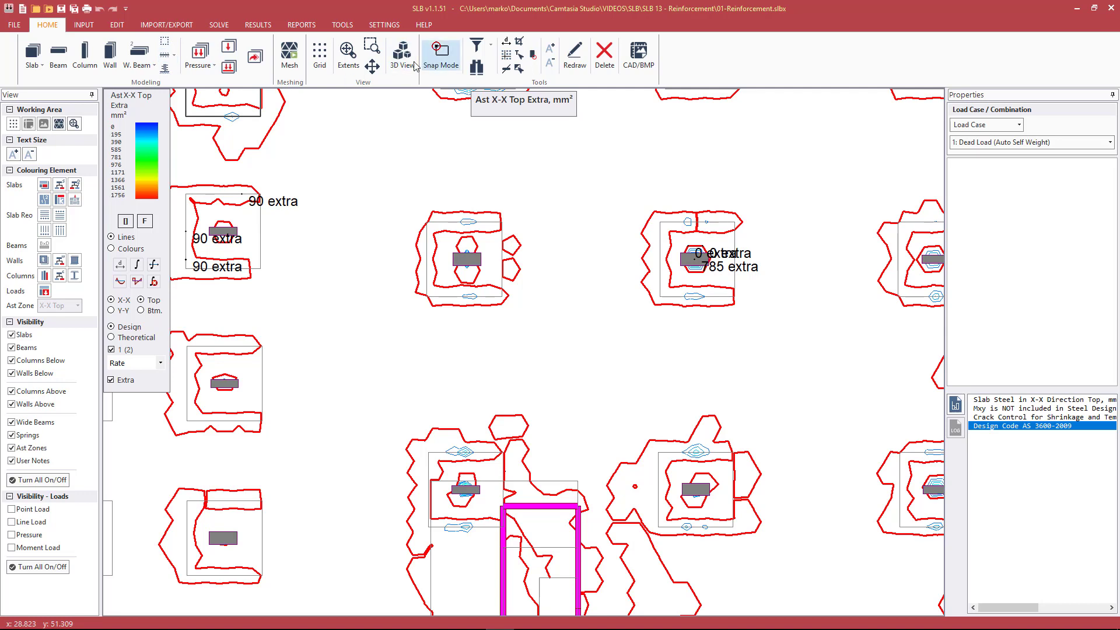
Place a one-point single-bar X-X top Ast zone about 5 m long, centred on the second row's third column
click(168, 54)
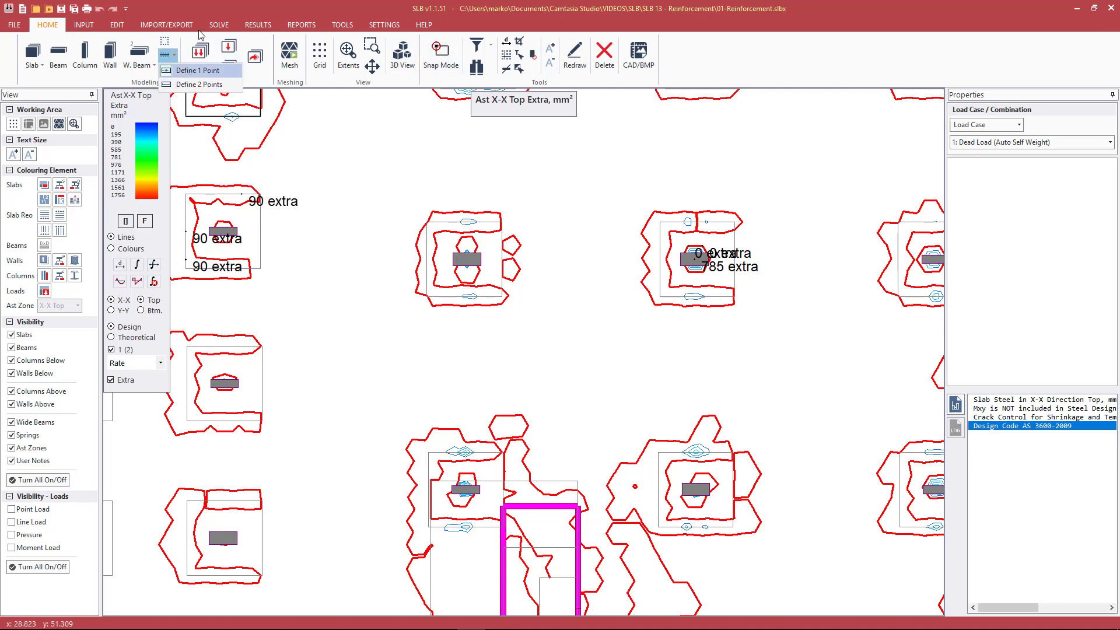
click(200, 7)
click(165, 56)
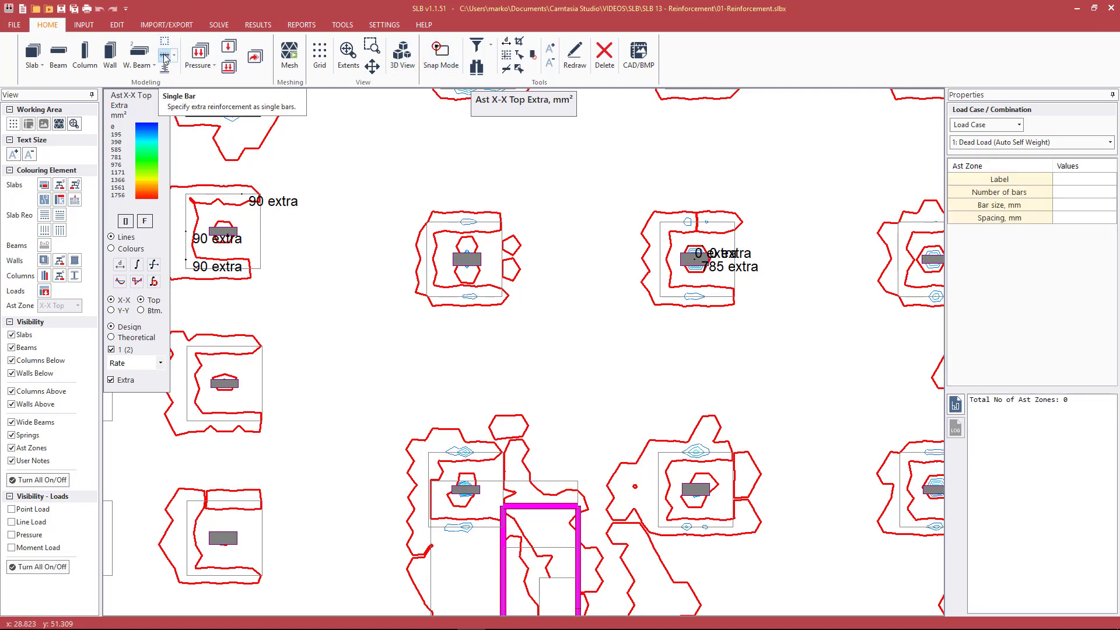
click(471, 264)
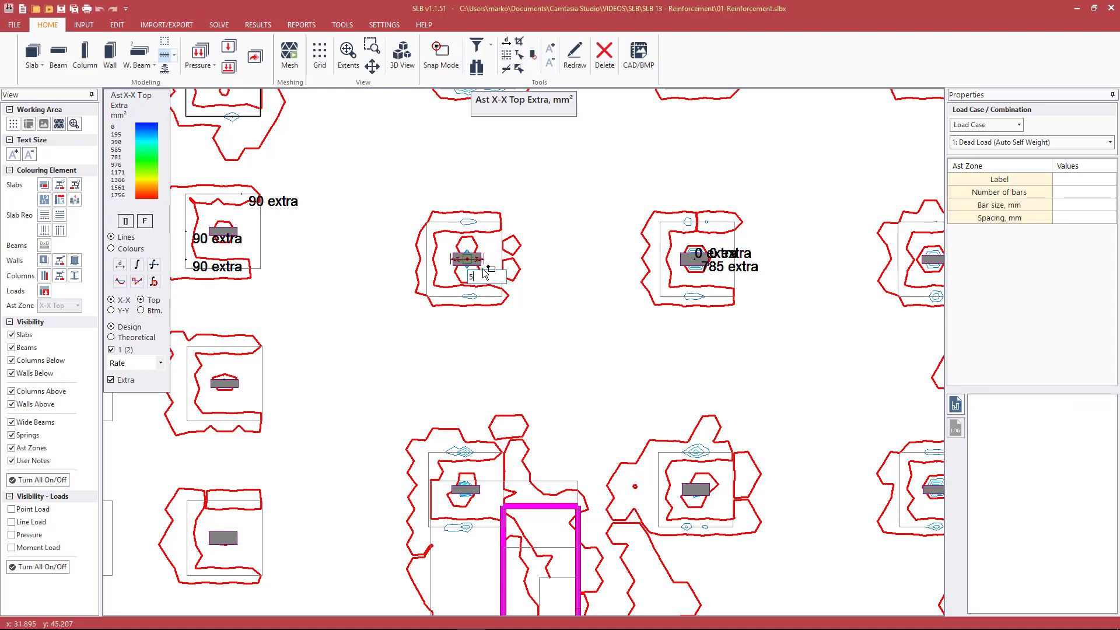
click(484, 273)
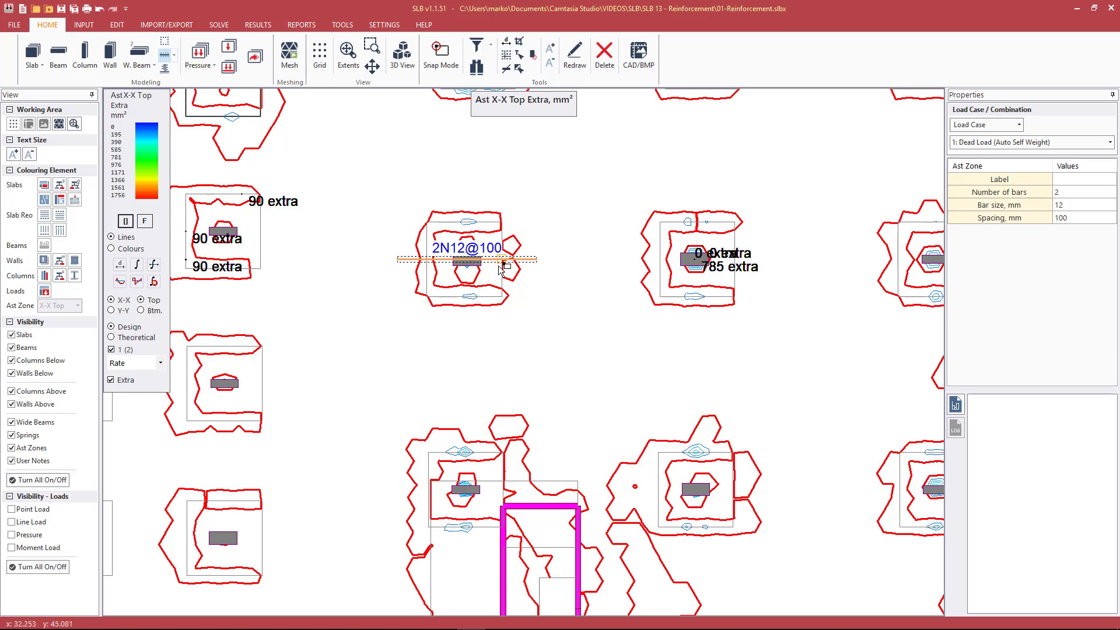
click(166, 56)
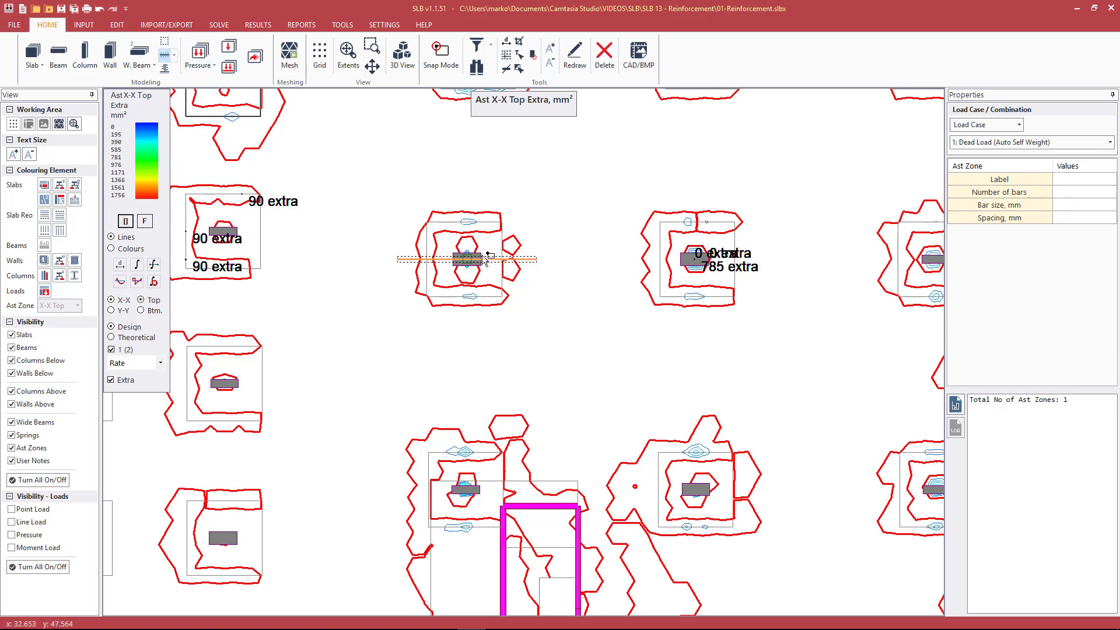
key(Escape)
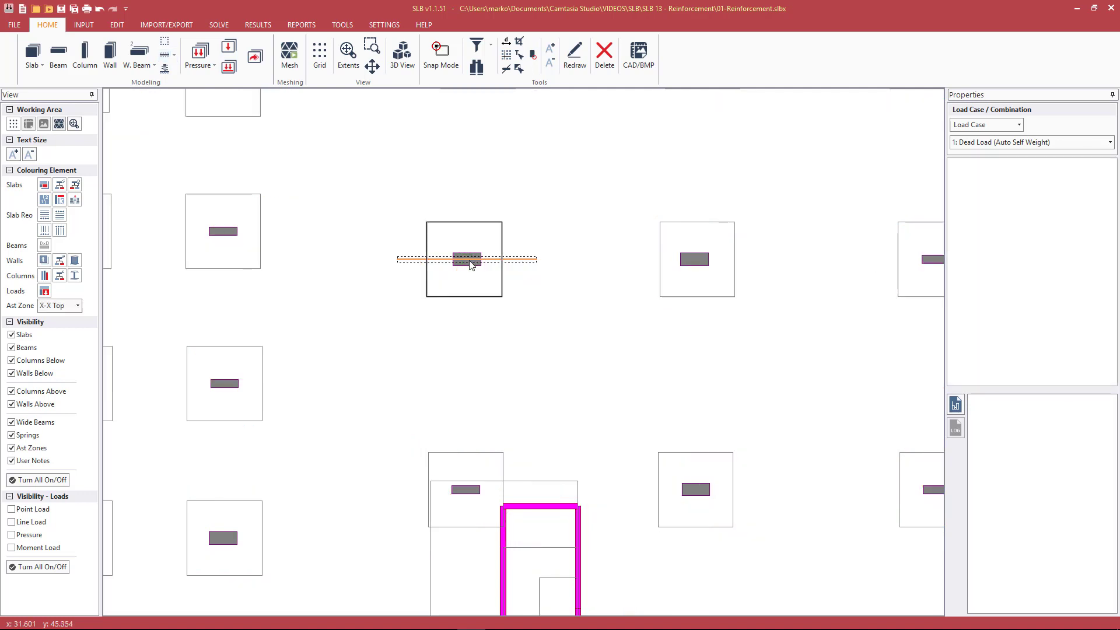
Set the single-bar Ast zone over the column to 5 bars of 20 mm at 200 mm spacing
click(465, 260)
click(1093, 192)
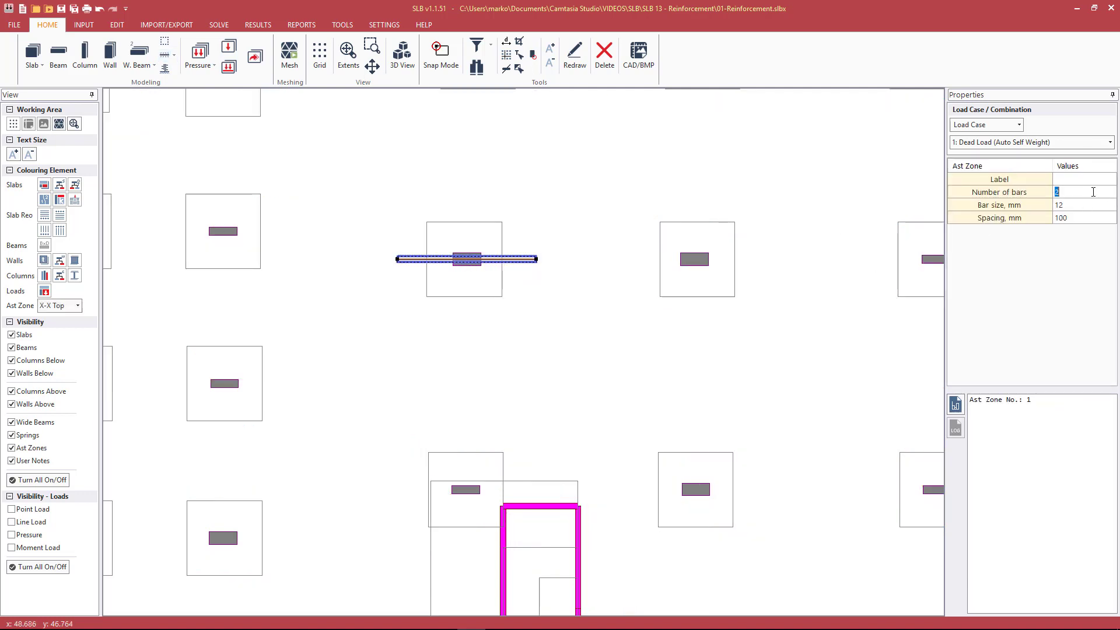
text(5)
click(1071, 206)
text(20)
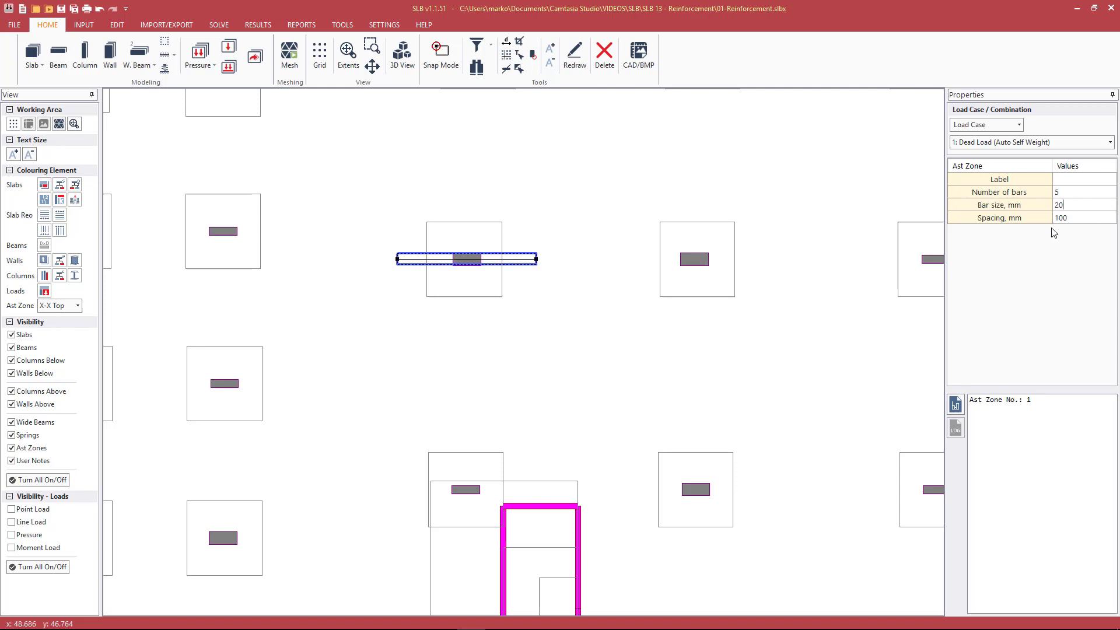
click(1075, 218)
text(20)
key(Return)
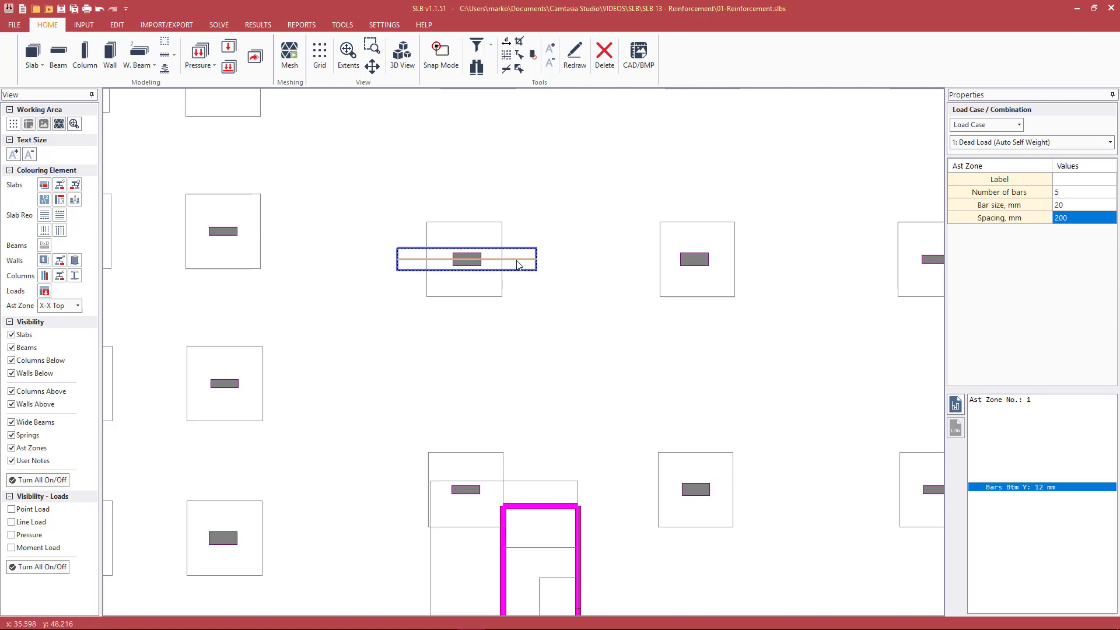
click(516, 261)
click(515, 260)
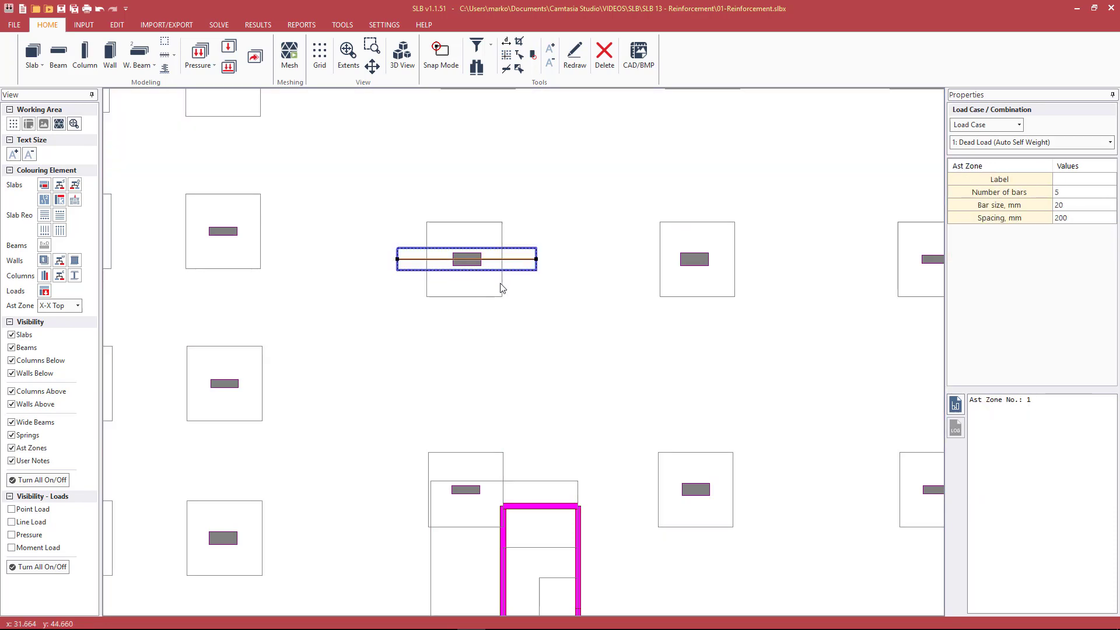
scroll(477, 246, down, 2)
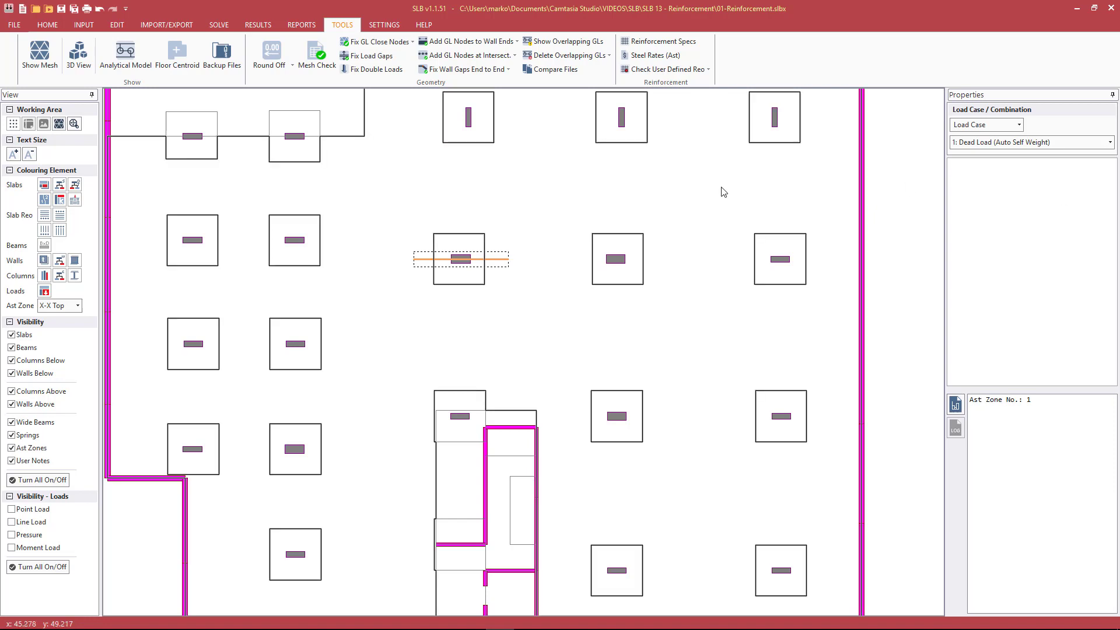
click(708, 69)
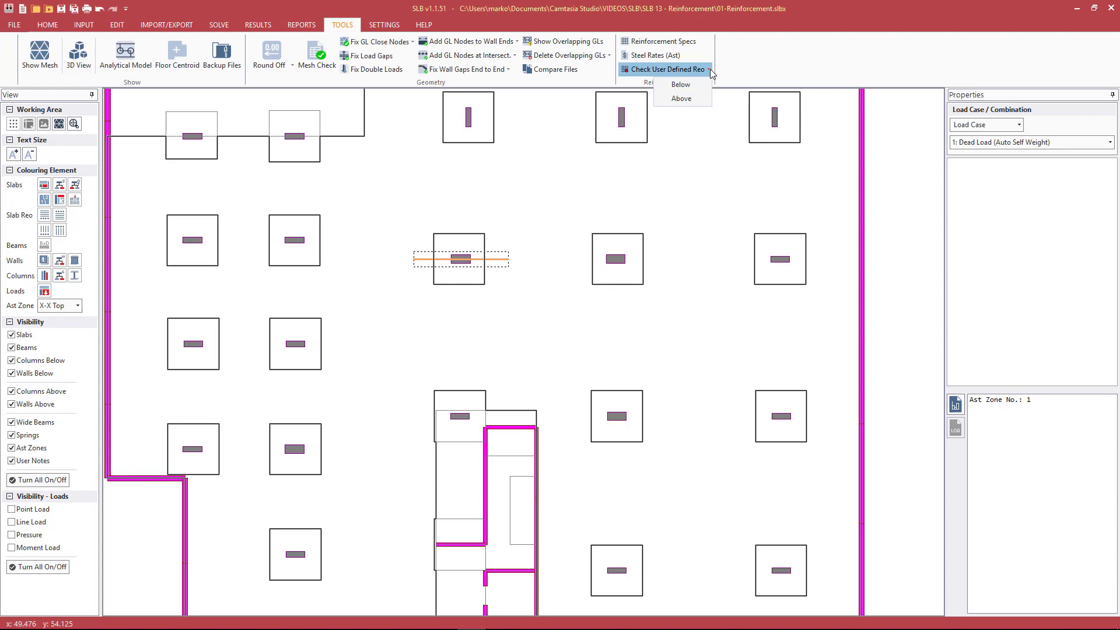
click(756, 71)
Display the extra X-X bottom reinforcement contours and run the user-defined reinforcement check with the Above option
click(263, 29)
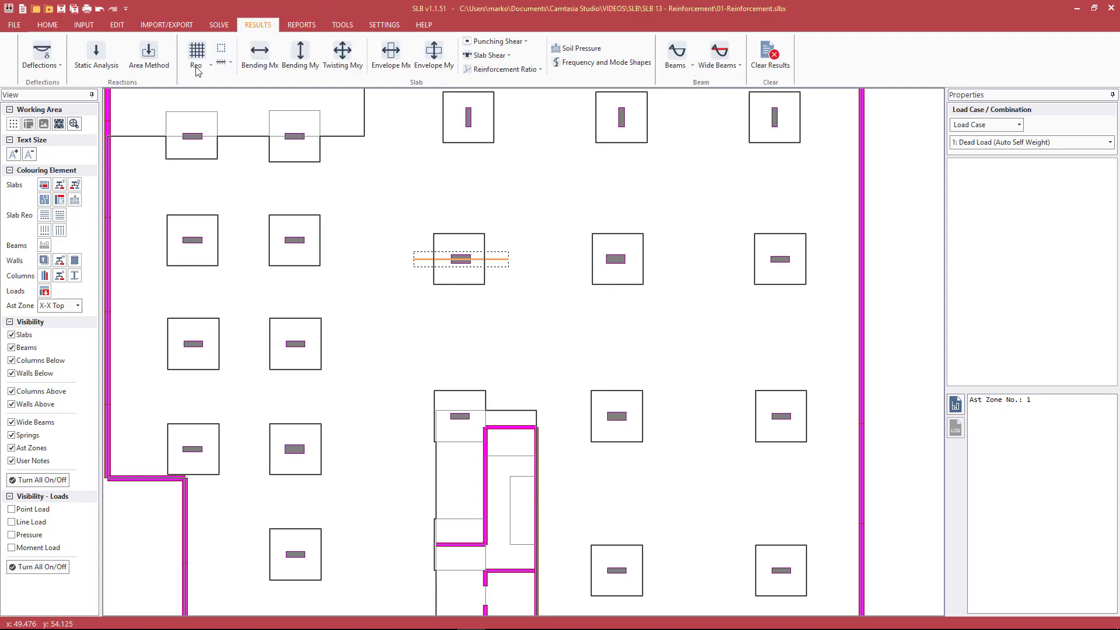
click(210, 64)
click(210, 92)
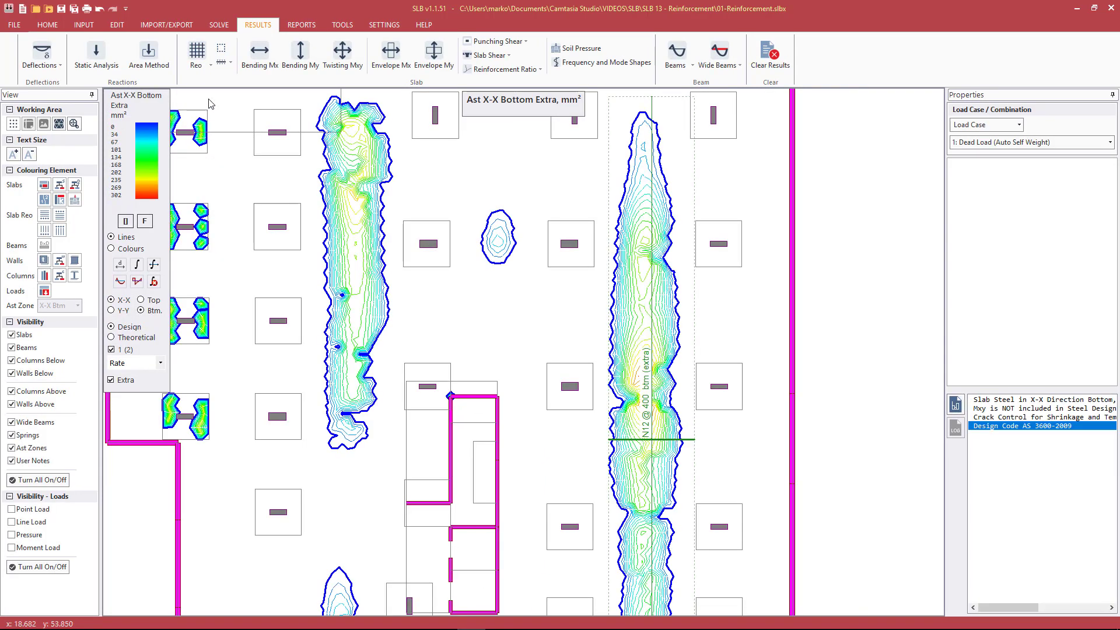
click(343, 25)
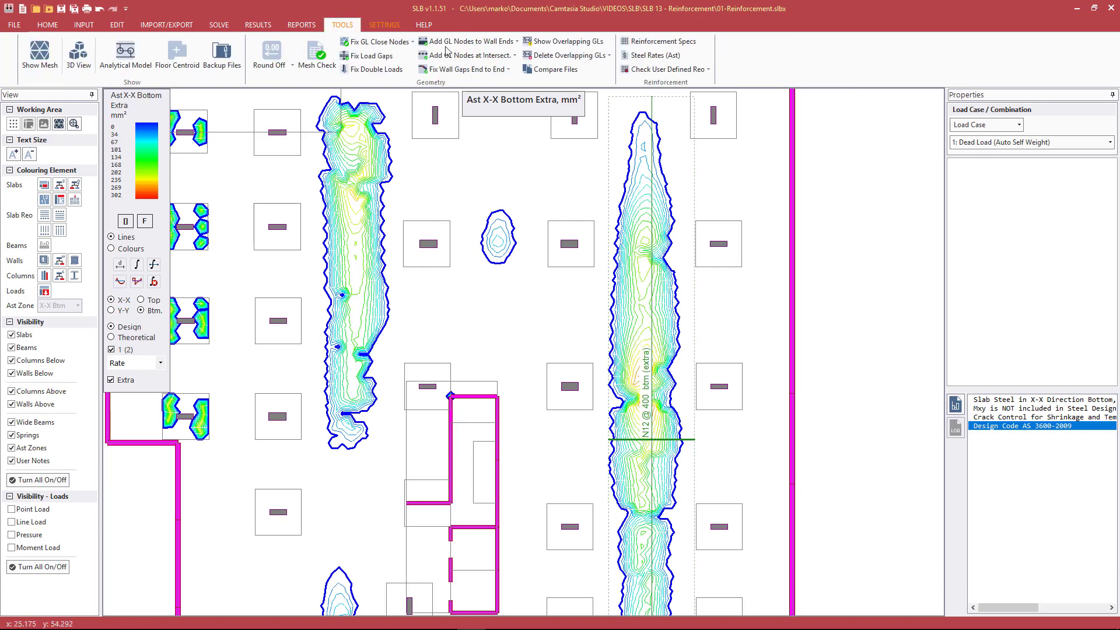
click(688, 73)
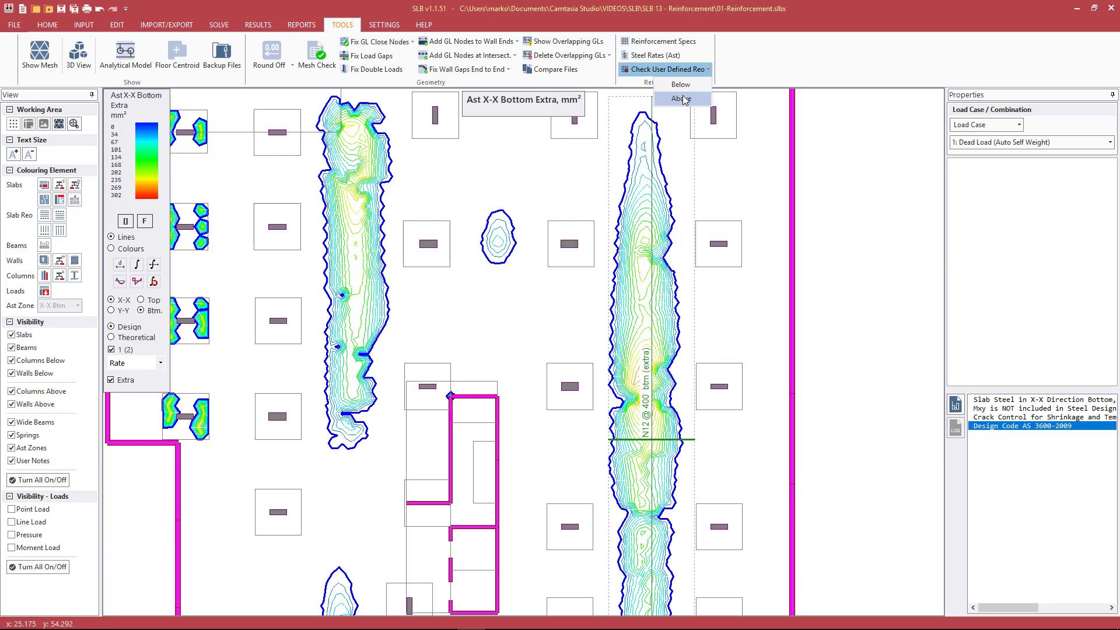
click(682, 98)
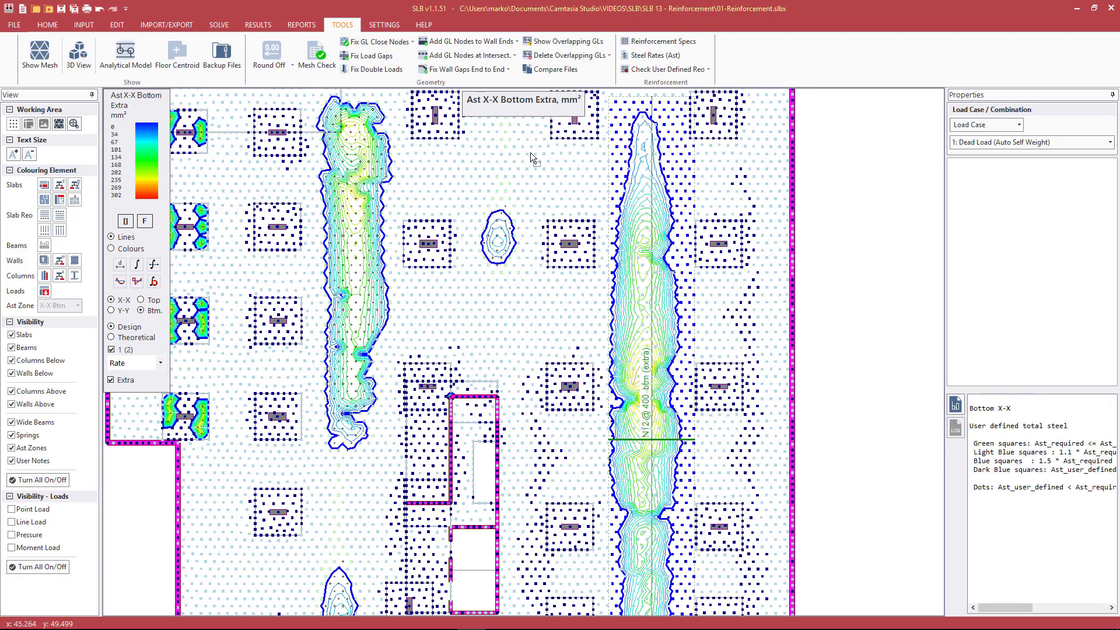
Open the check's colour legend in Notepad, compare its square and dot definitions with the slab plan, and close it
click(994, 452)
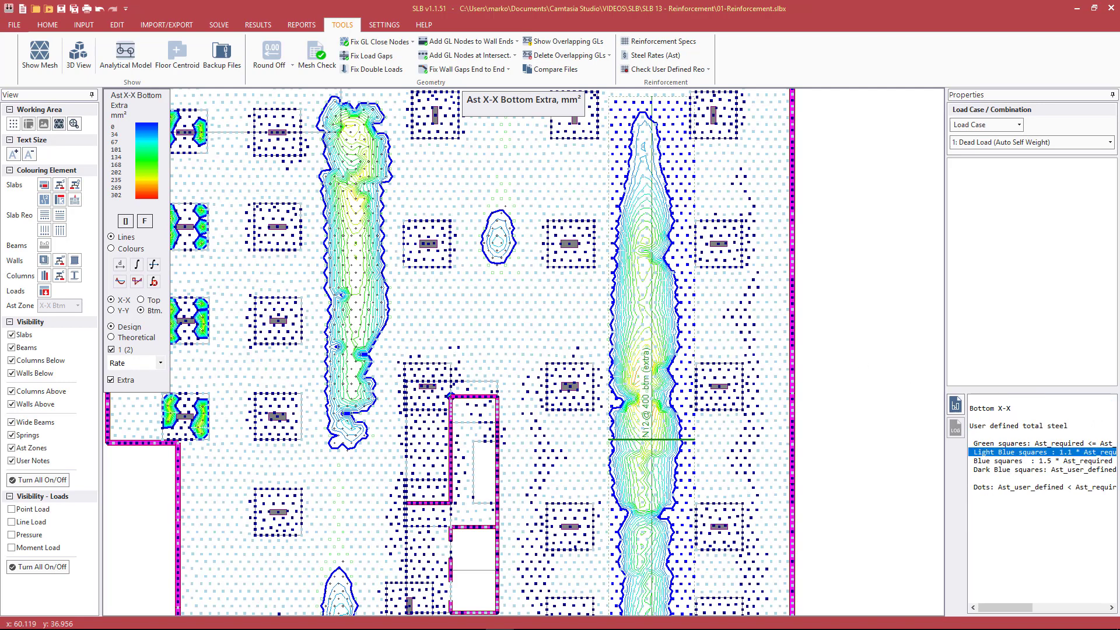
drag(1119, 228, 792, 226)
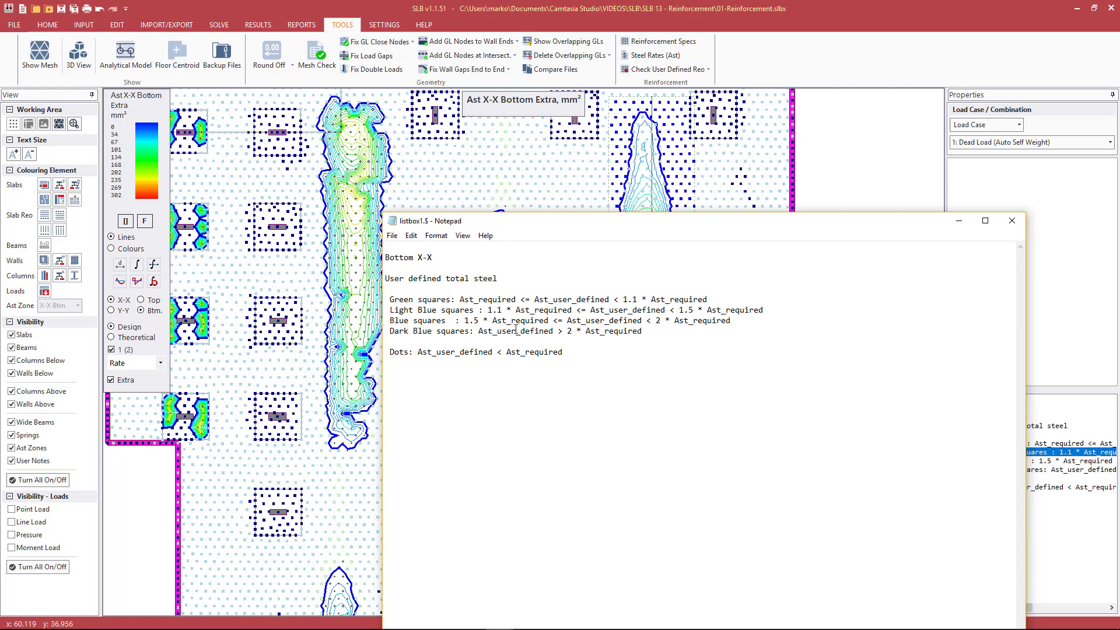
drag(694, 226, 256, 202)
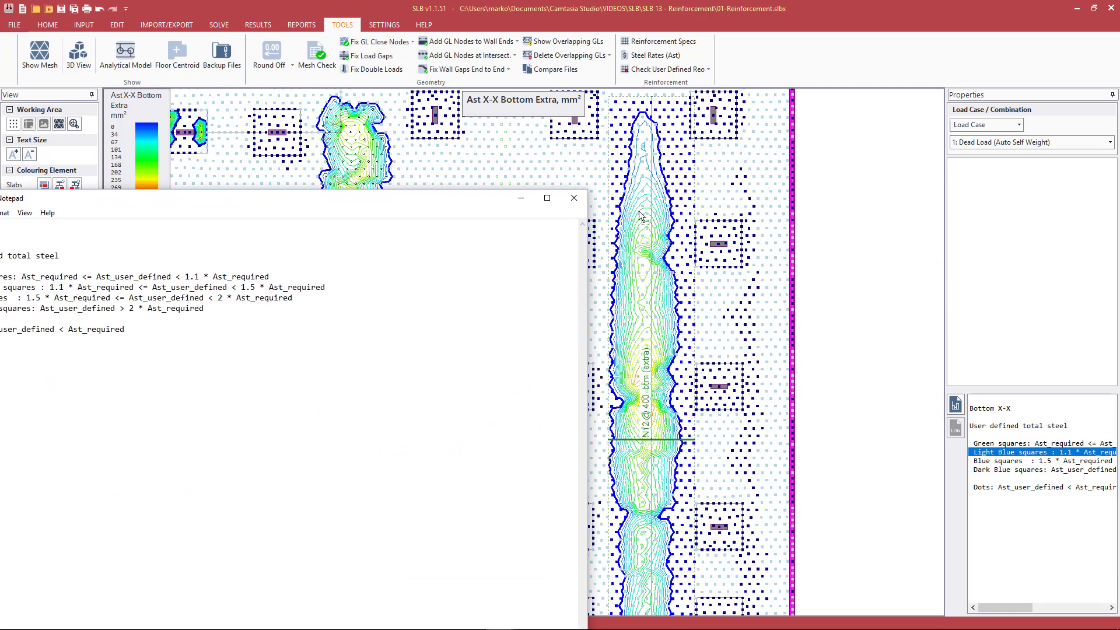
drag(390, 199, 751, 198)
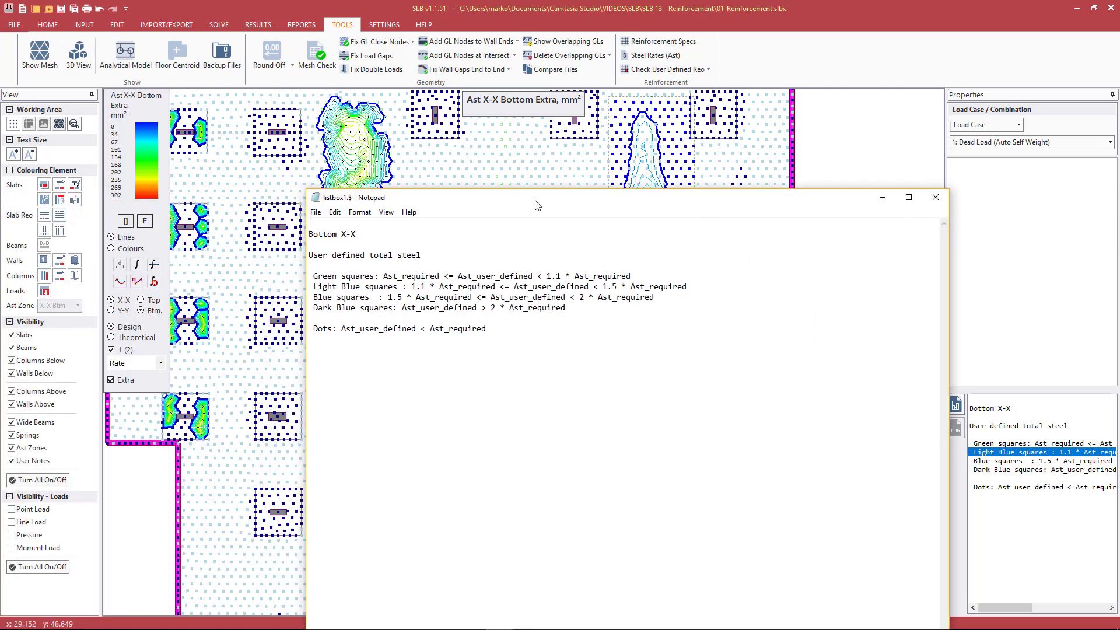
click(934, 197)
Generate the theoretical steel rates (Ast) report and position its window so the slab and beam rates can be read
click(704, 70)
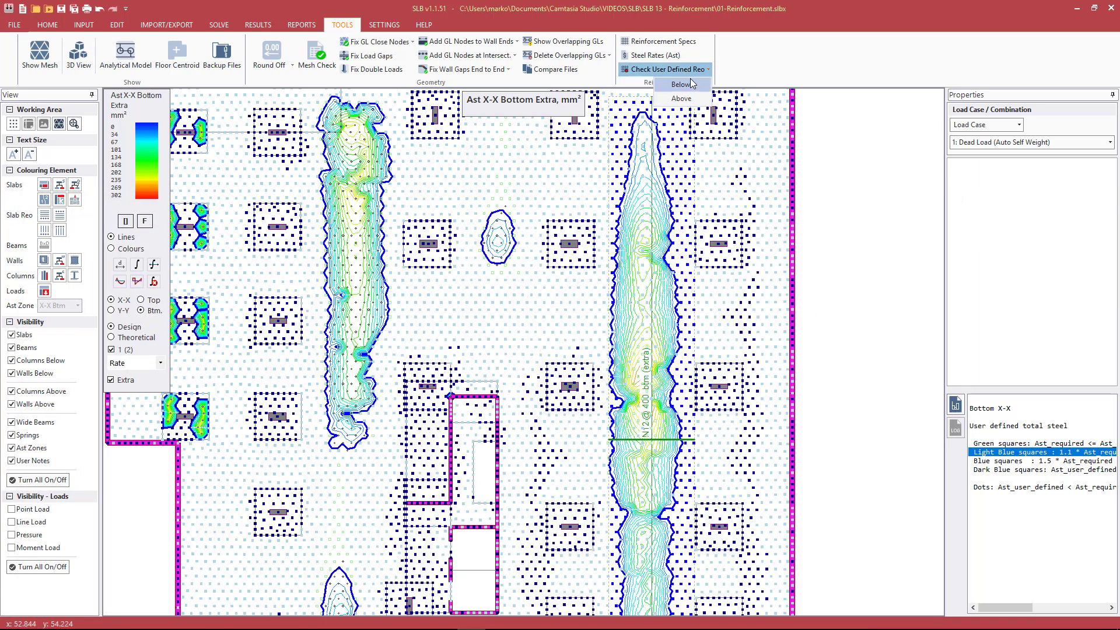
click(801, 52)
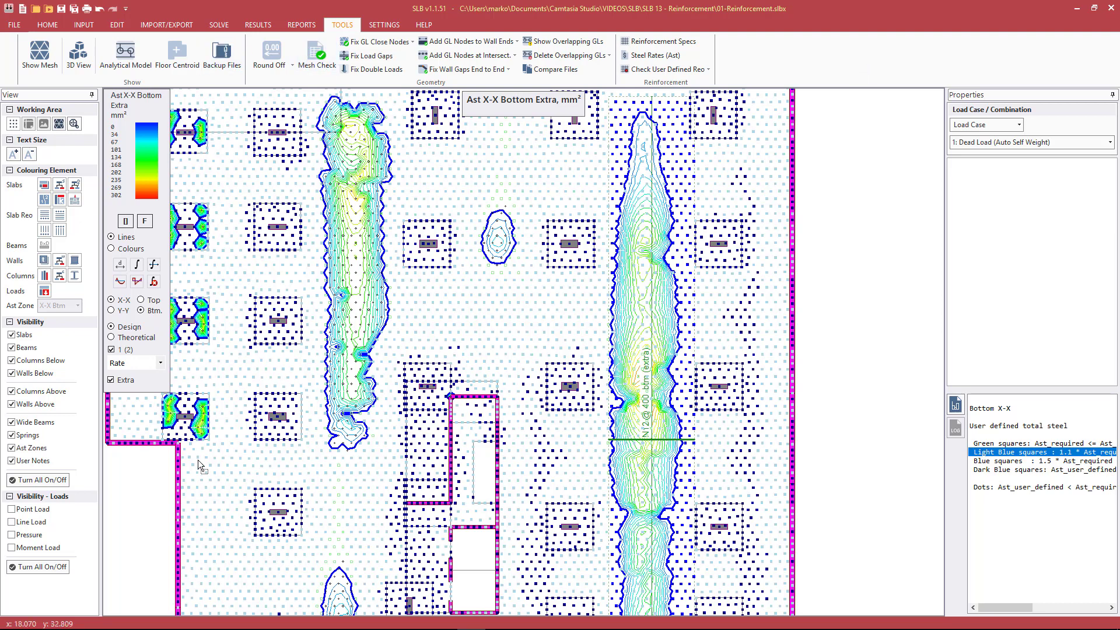
click(673, 56)
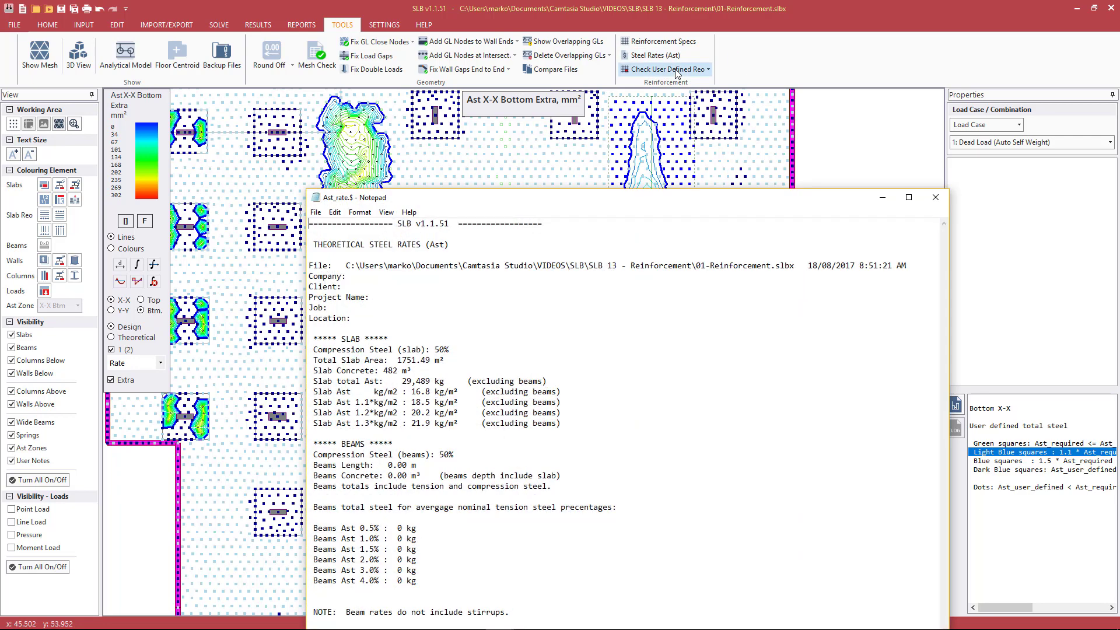
drag(552, 64, 559, 76)
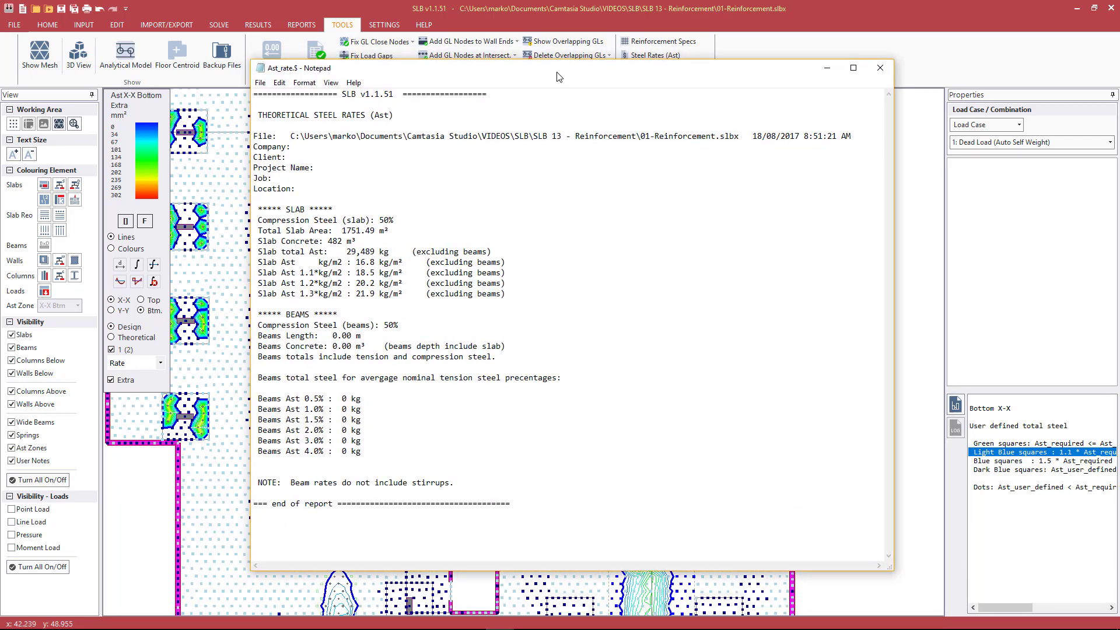